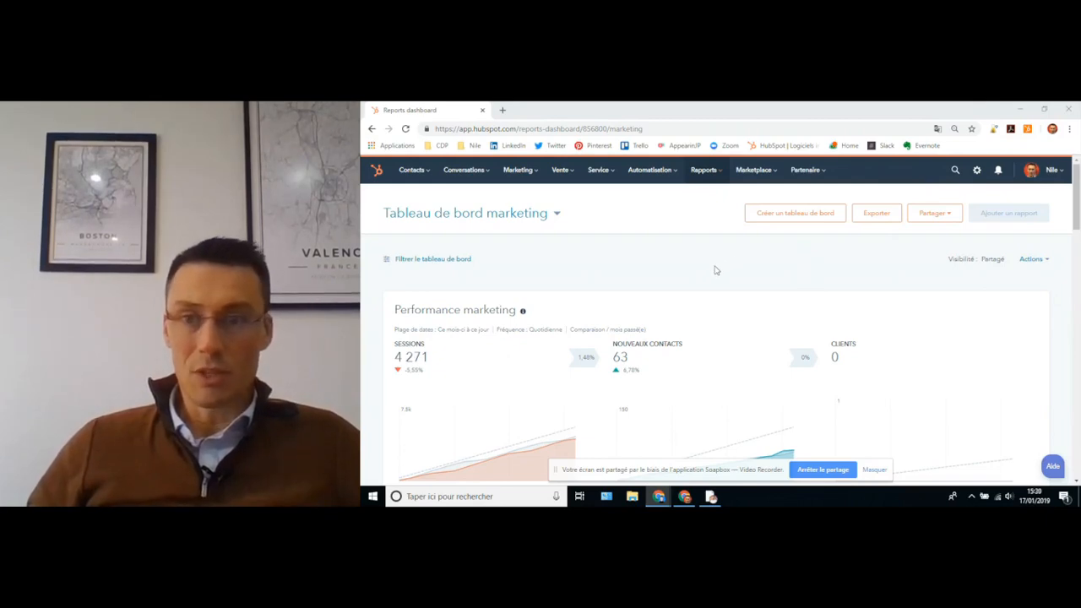
- Minimize the marketing dashboard, restore the browser window on HubSpot's getting-started page, and open a new tab
left_click(1019, 109)
mouse_move(659, 499)
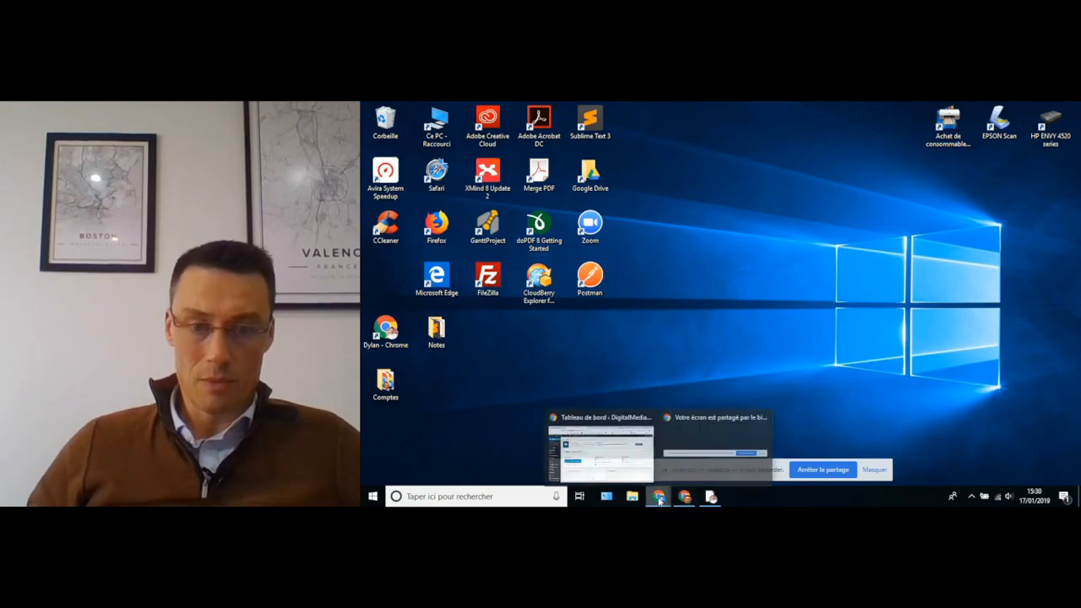
left_click(642, 444)
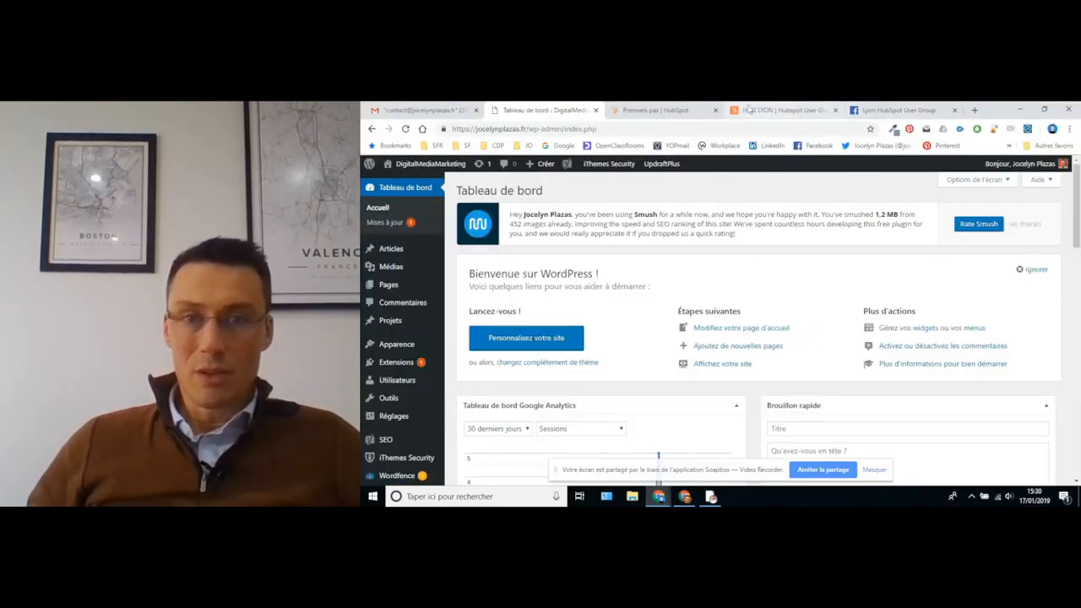
left_click(633, 111)
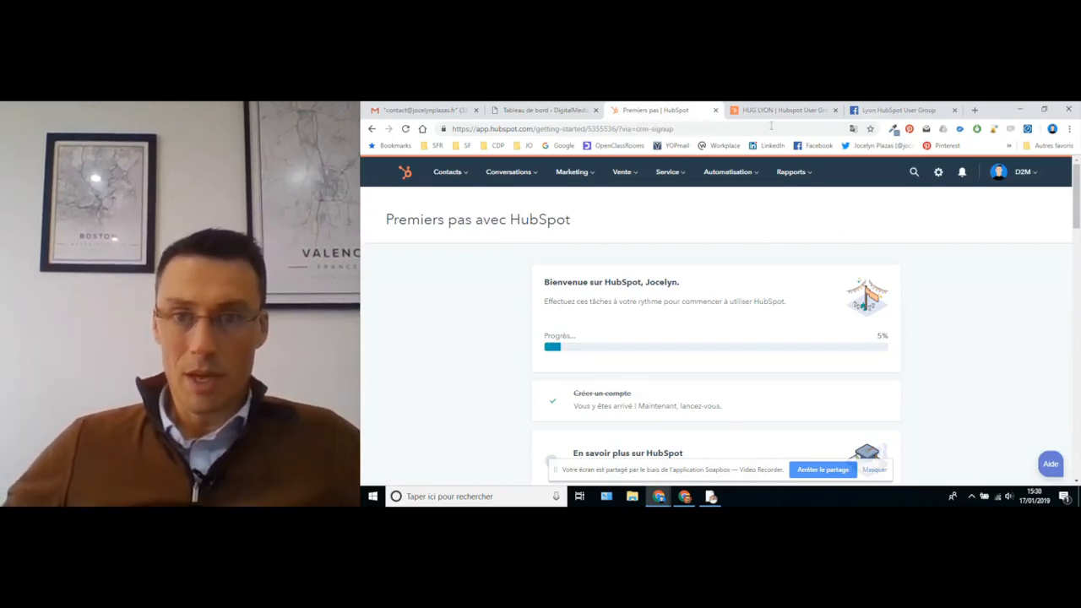
left_click(975, 110)
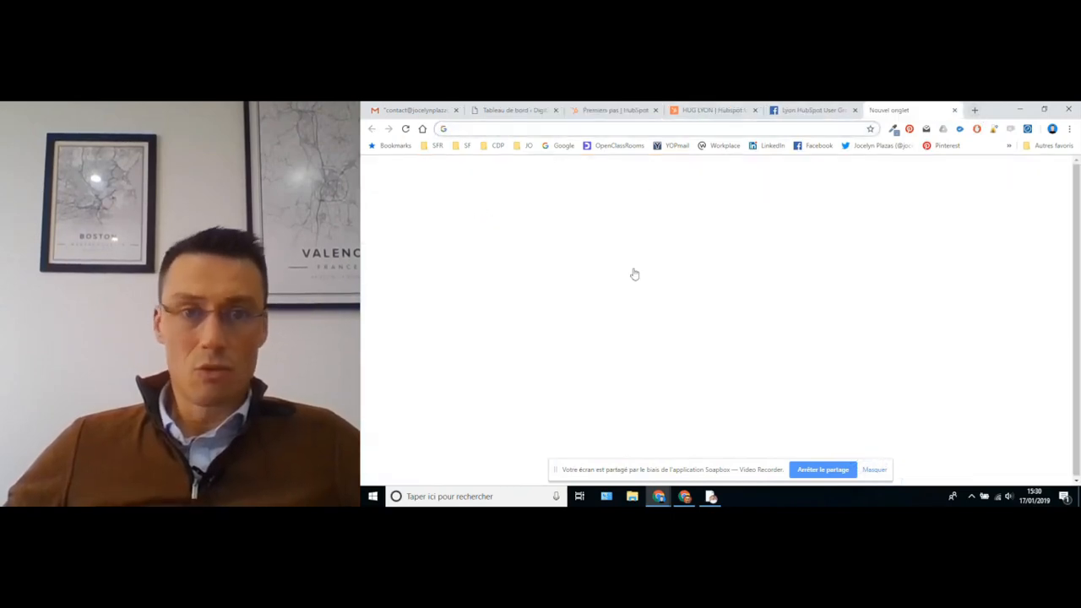
- Search for 'hubspot', open the hubspot.fr homepage, then go back to the Premiers pas tab
left_click(621, 314)
type("hubspot")
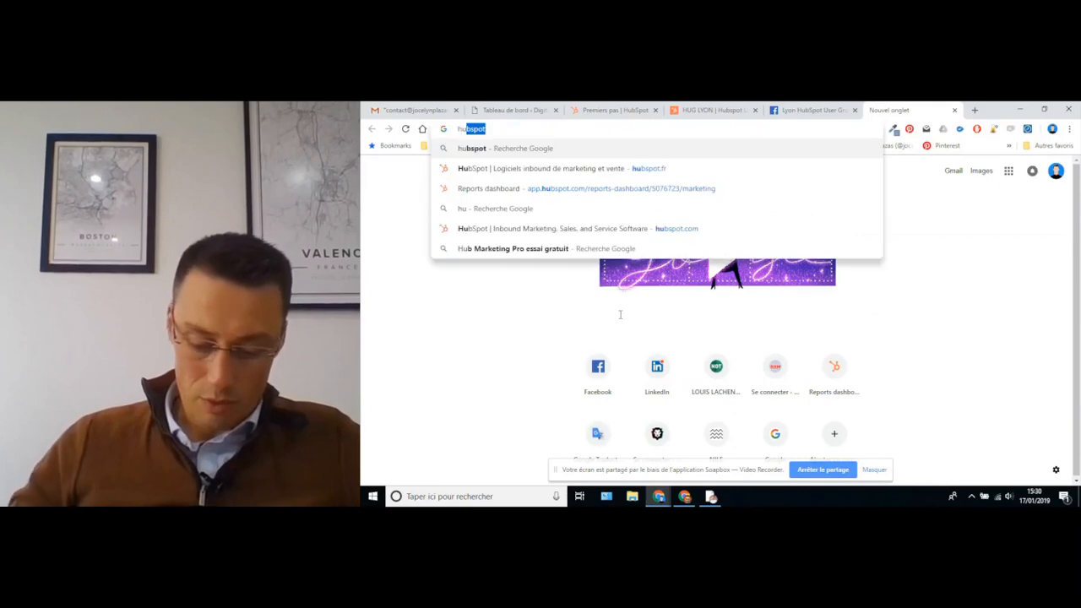
key("Return")
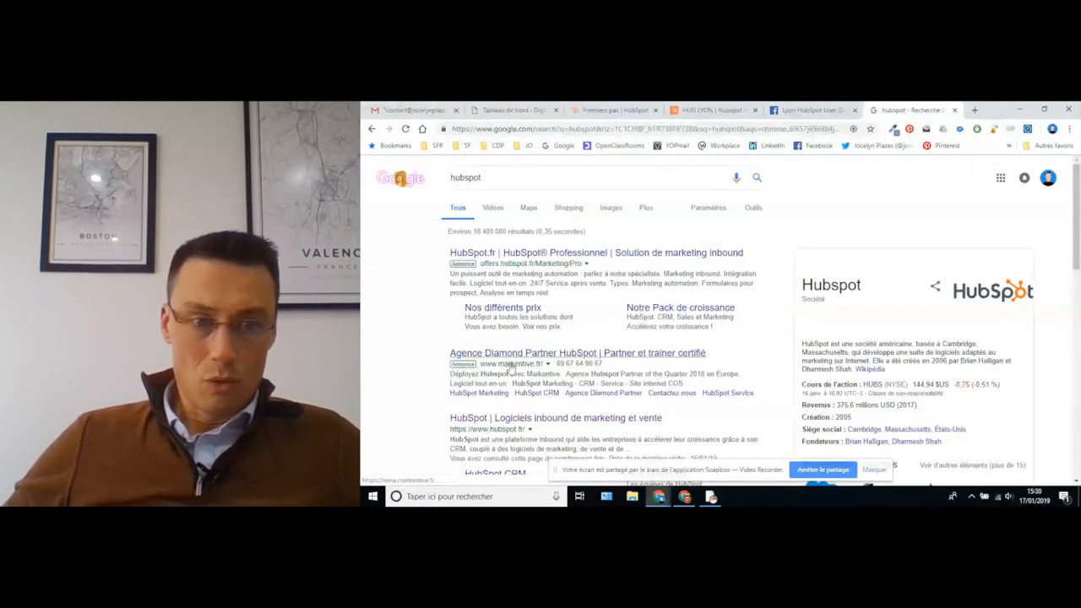
left_click(497, 418)
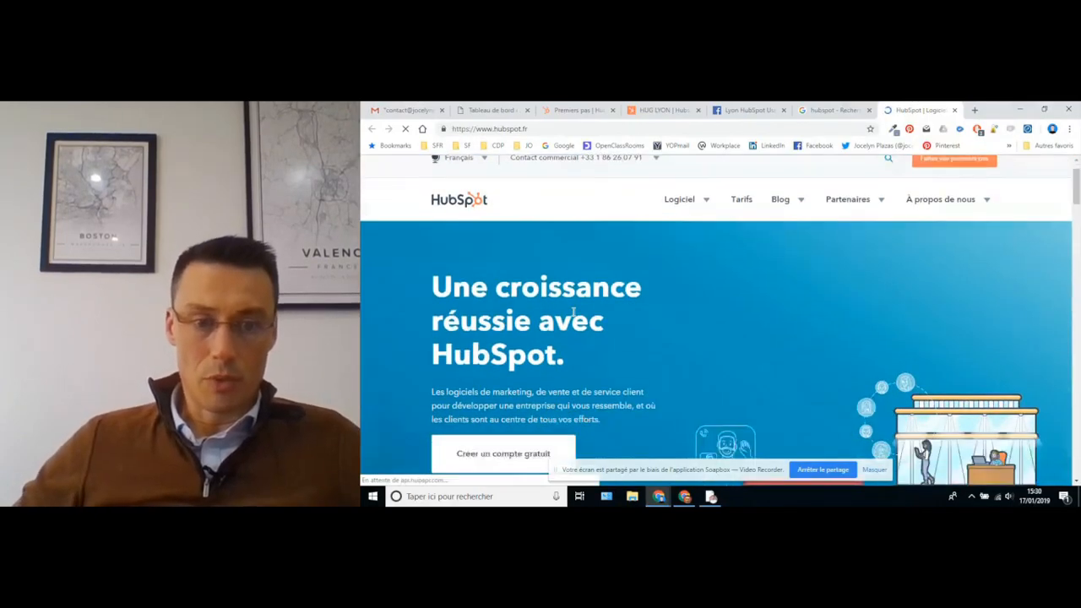
scroll(562, 310, "down", 2)
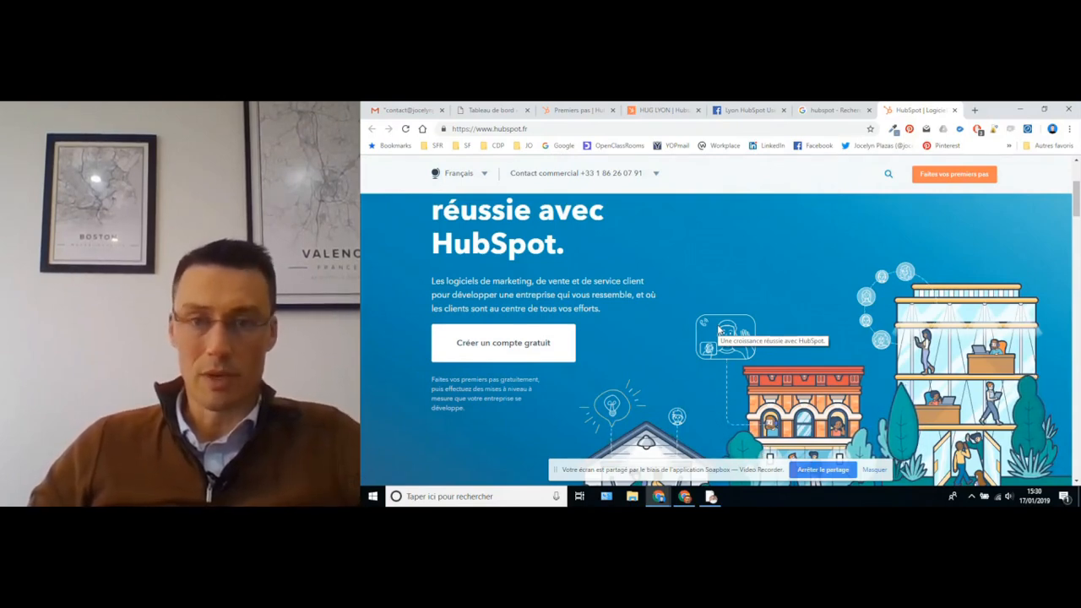
left_click(576, 111)
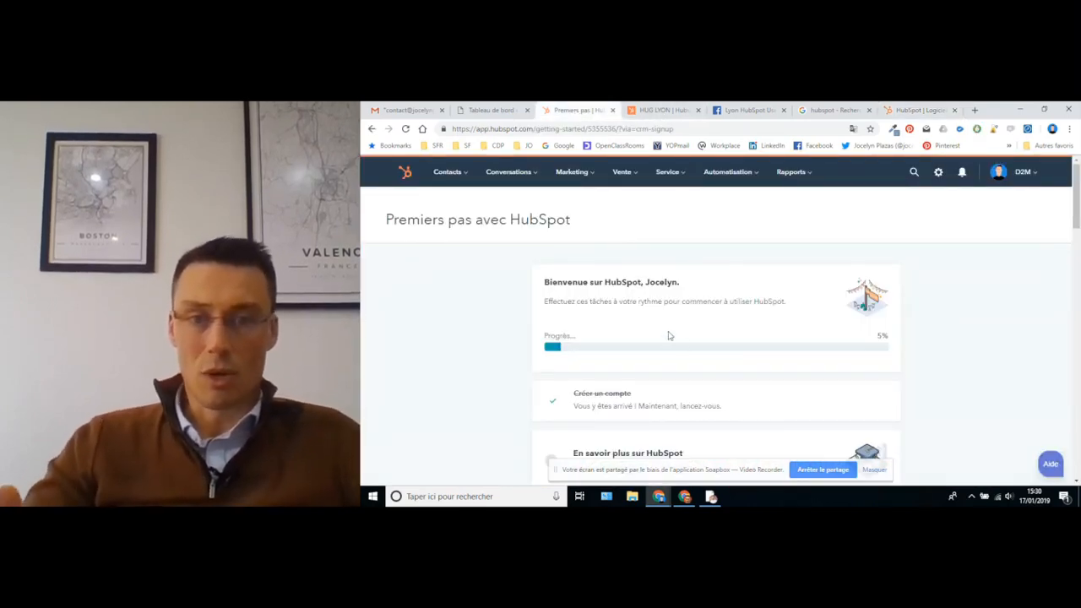
- Check Contacts and Automatisation et Rapports > Outils Analytics, then open the tracking-code settings
left_click(455, 173)
left_click(455, 204)
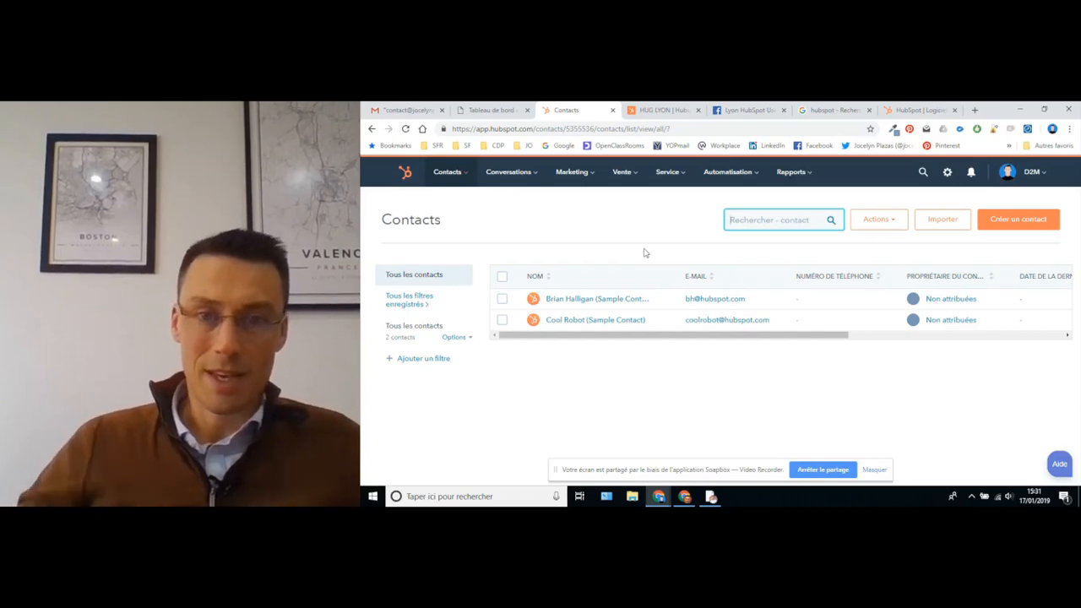
left_click(725, 174)
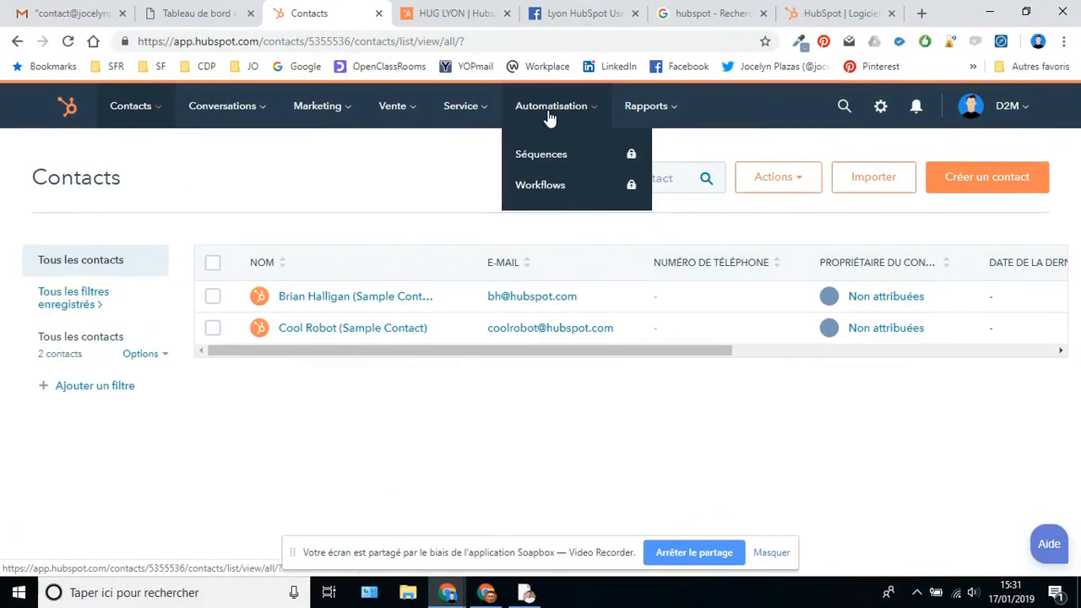
mouse_move(645, 115)
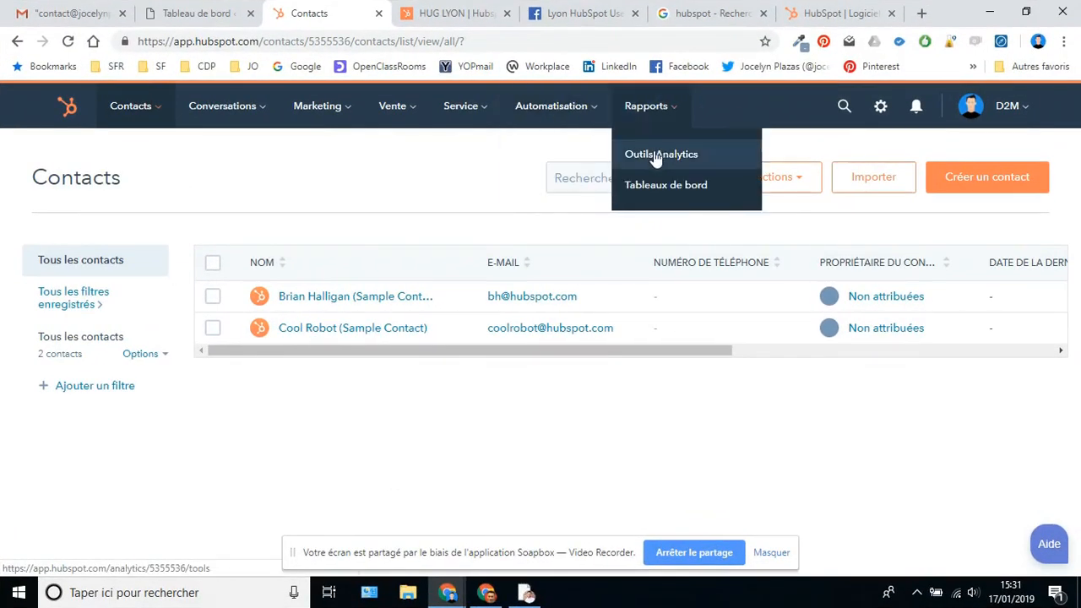
left_click(655, 157)
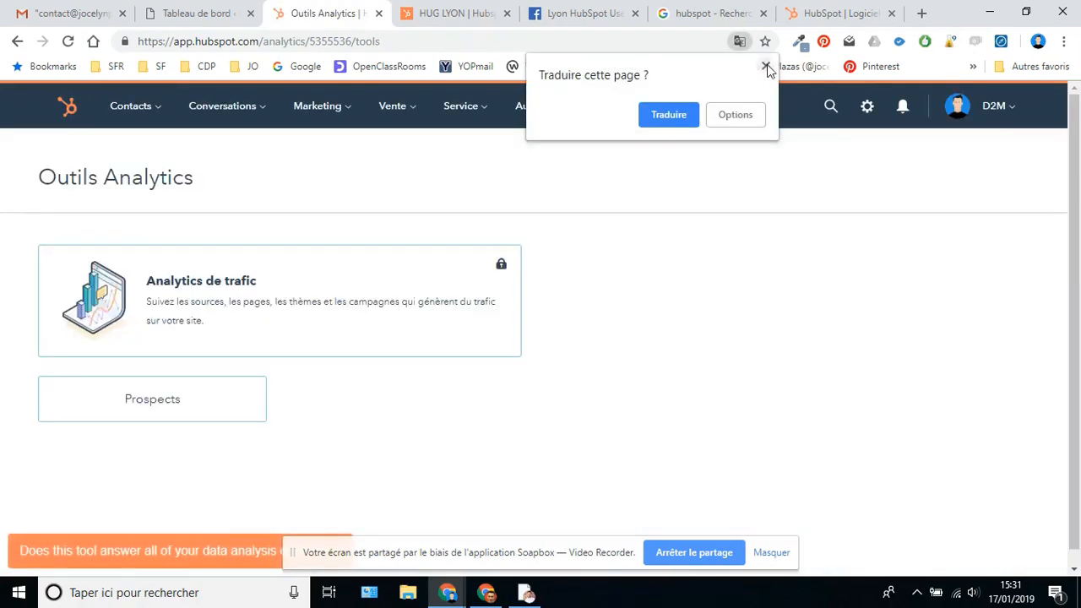
left_click(766, 66)
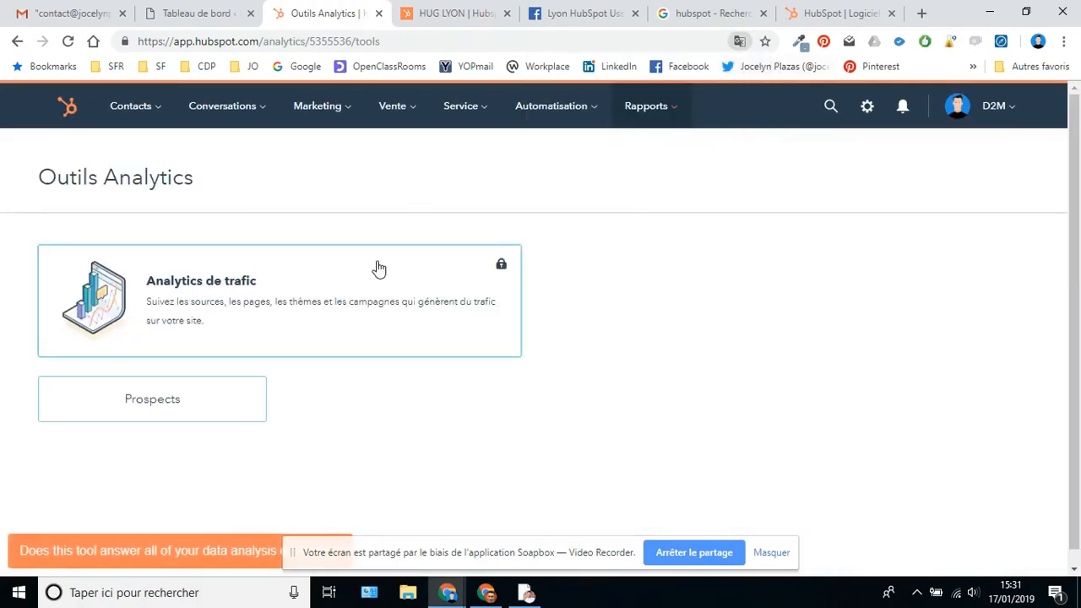
left_click(867, 108)
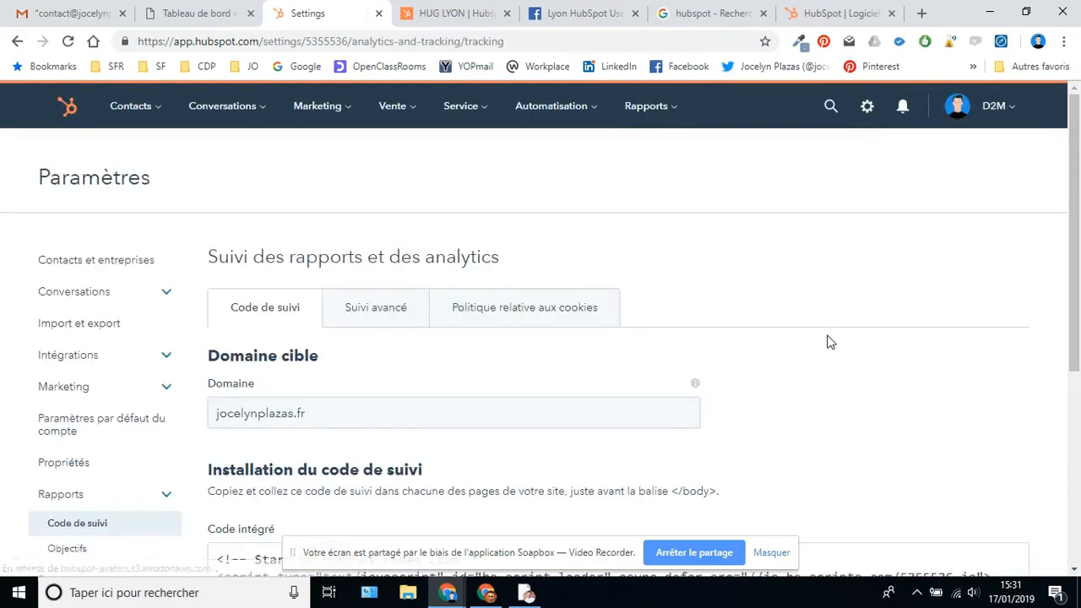
- Expand Installation de WordPress, download leadin.zip, and switch to the WordPress Tableau de bord tab
scroll(611, 337, "down", 4)
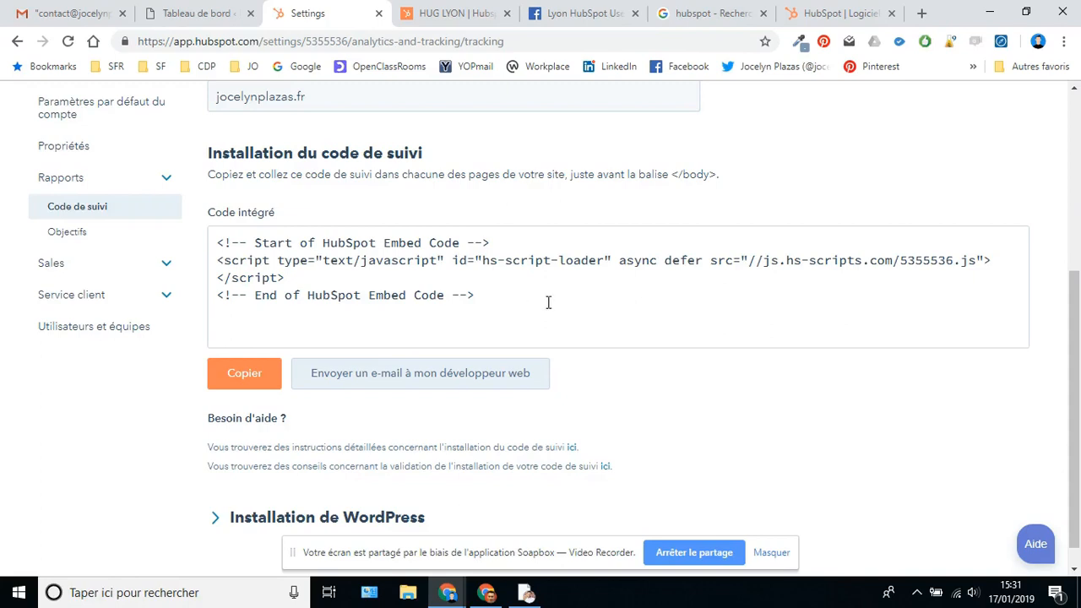
scroll(546, 304, "down", 1)
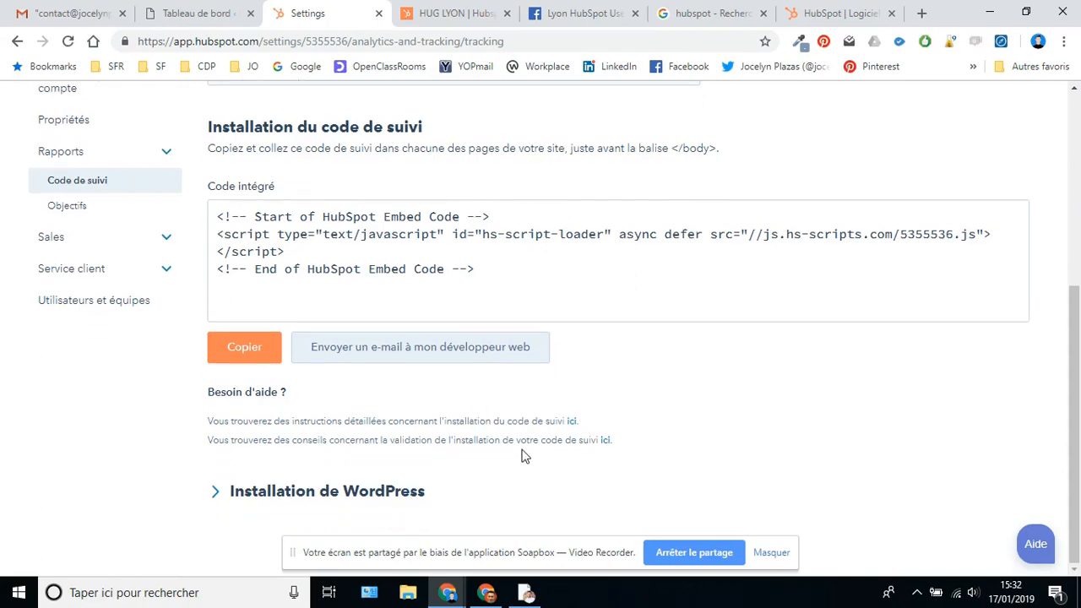
left_click(307, 493)
scroll(323, 488, "down", 1)
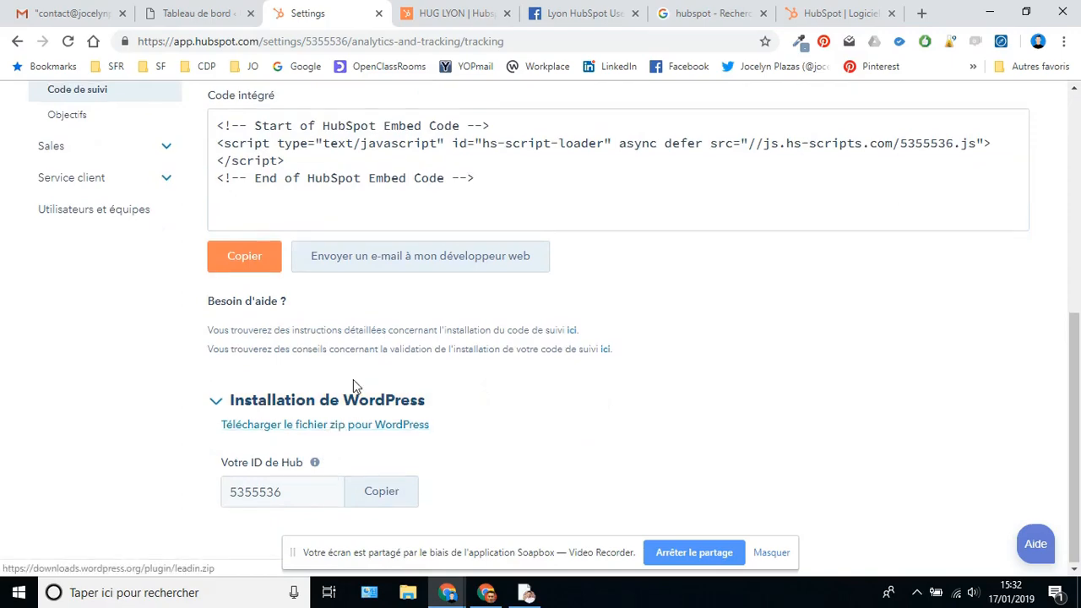
scroll(354, 388, "up", 2)
scroll(355, 443, "down", 2)
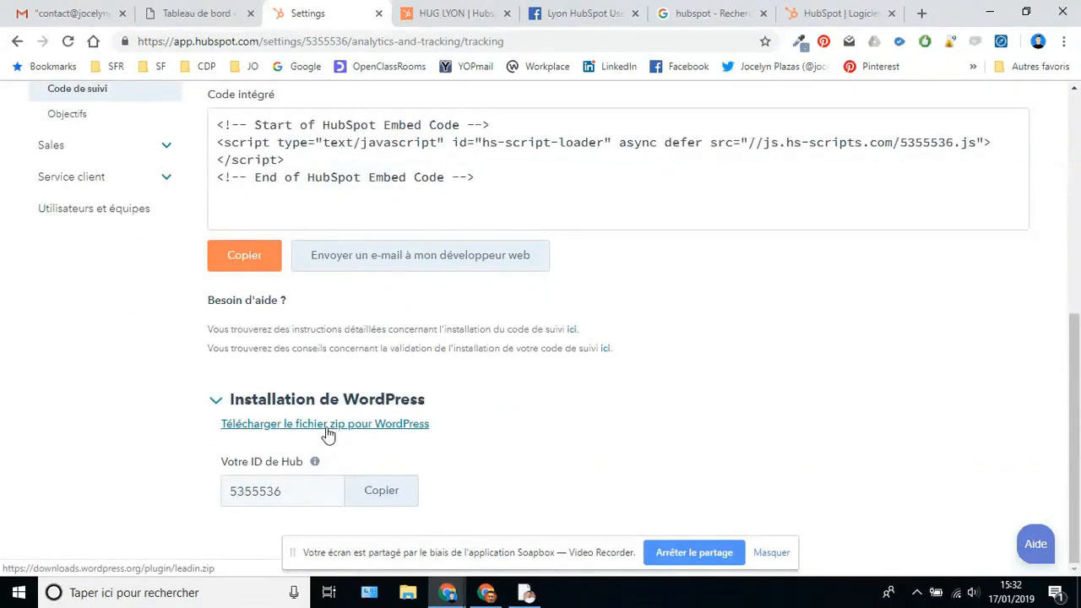
left_click(328, 431)
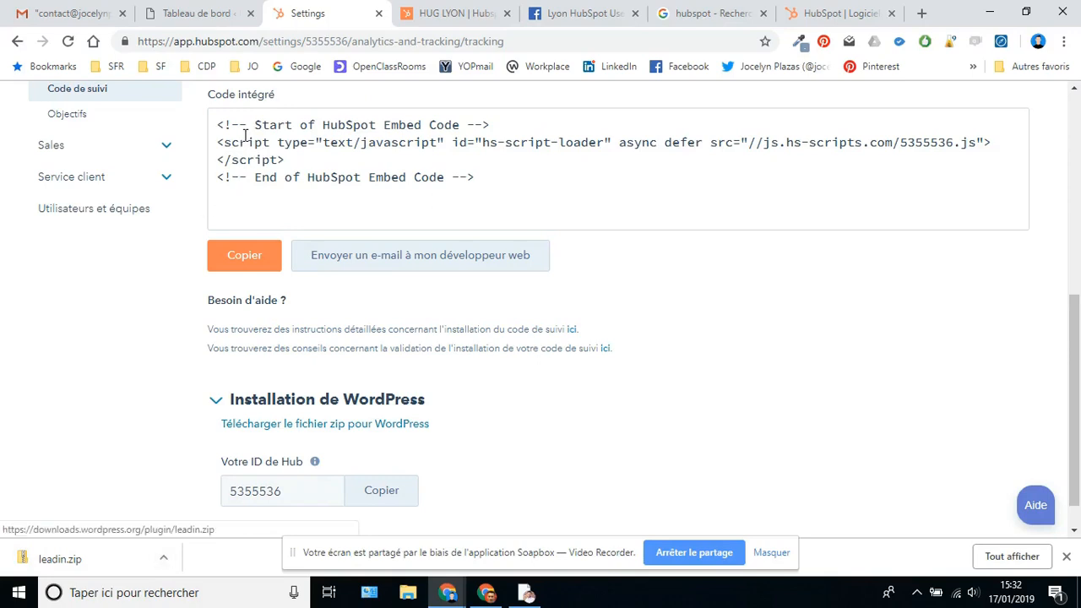
left_click(178, 14)
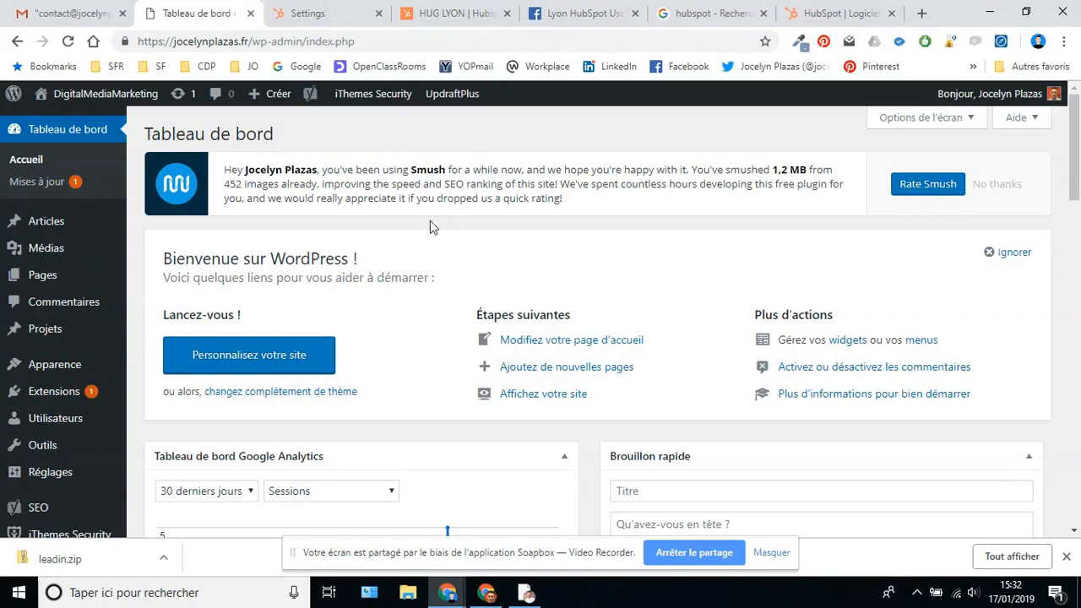
- Upload leadin.zip through Extensions > Ajouter > Téléverser une extension and install it
mouse_move(42, 374)
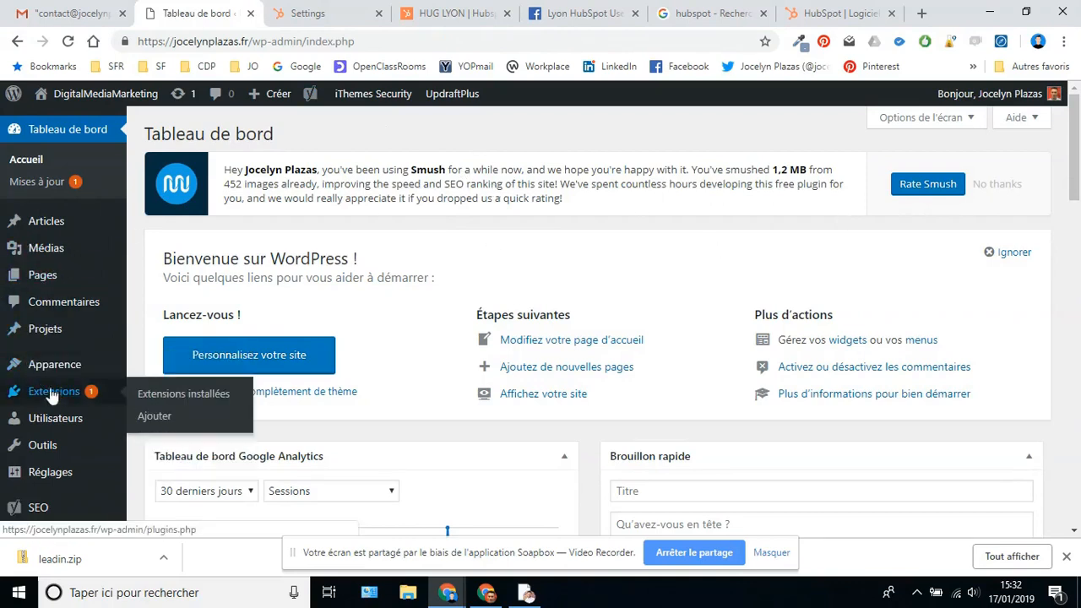
left_click(51, 392)
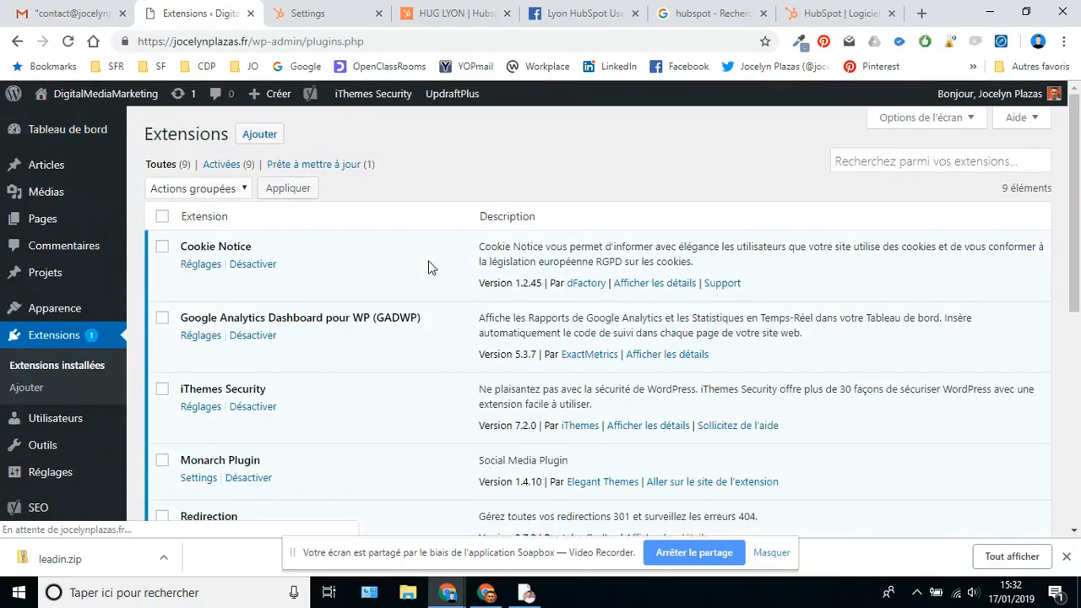
left_click(251, 141)
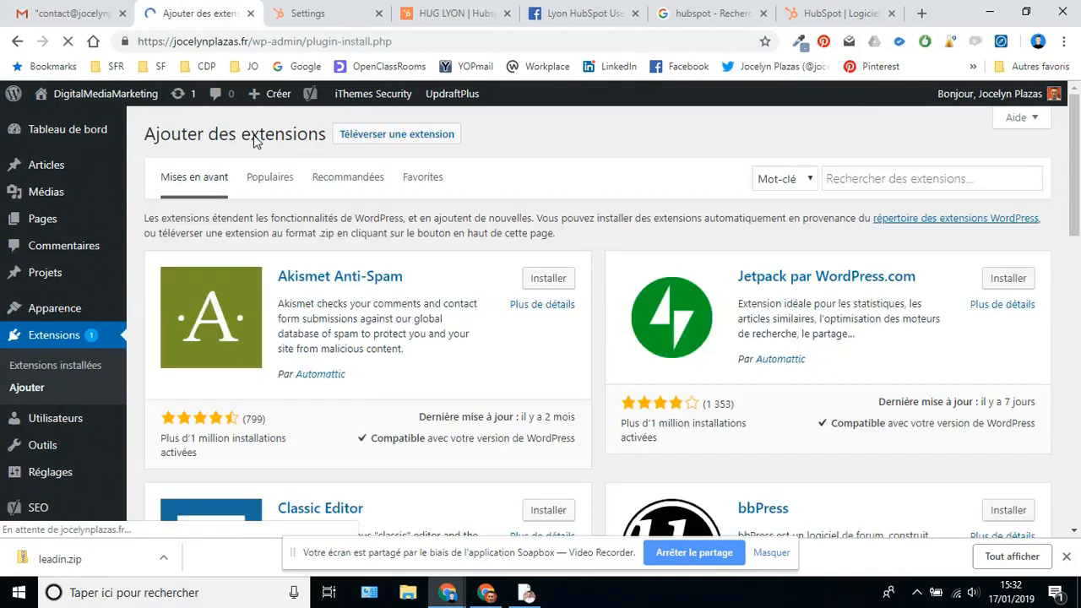
left_click(375, 140)
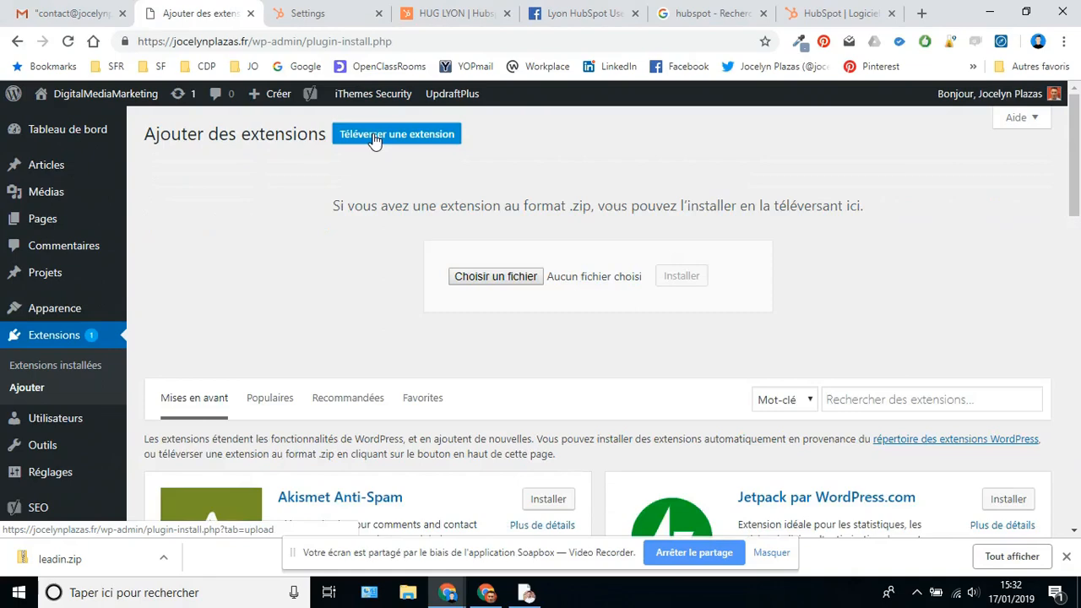
left_click(477, 280)
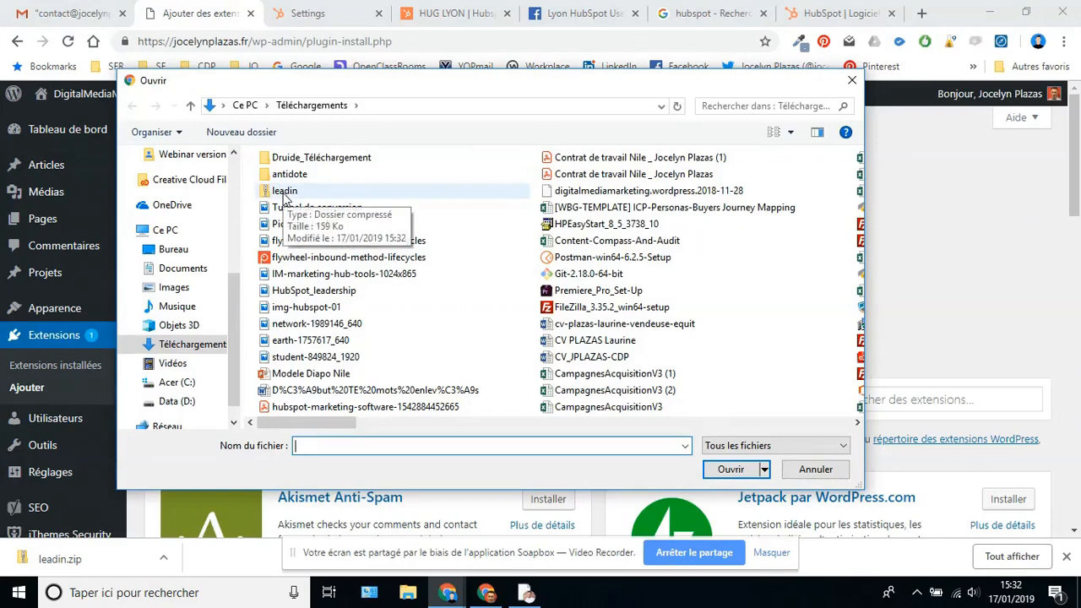
left_click(286, 195)
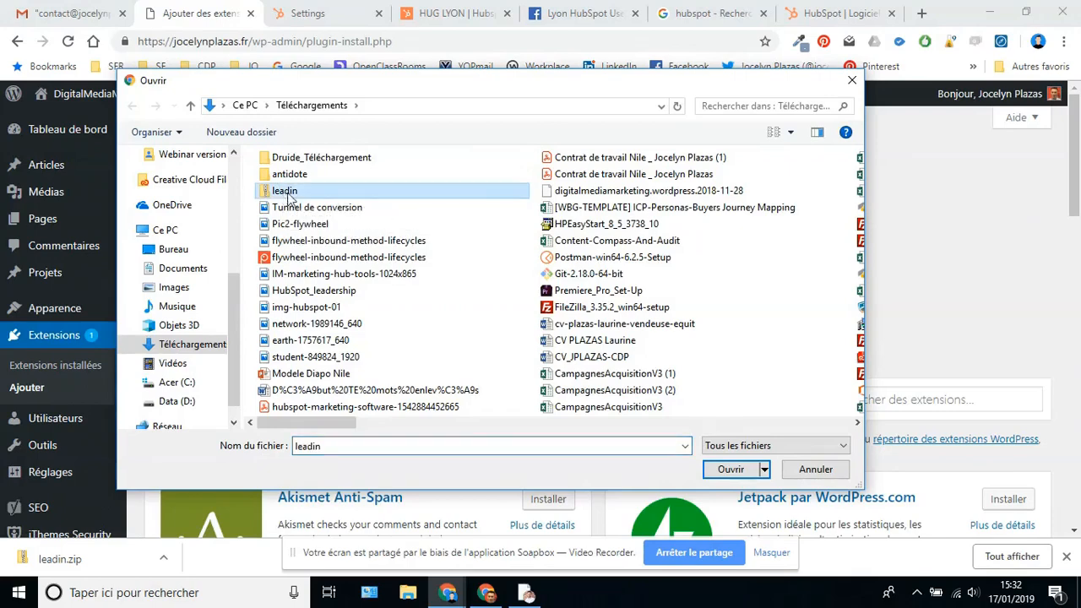
left_click(732, 472)
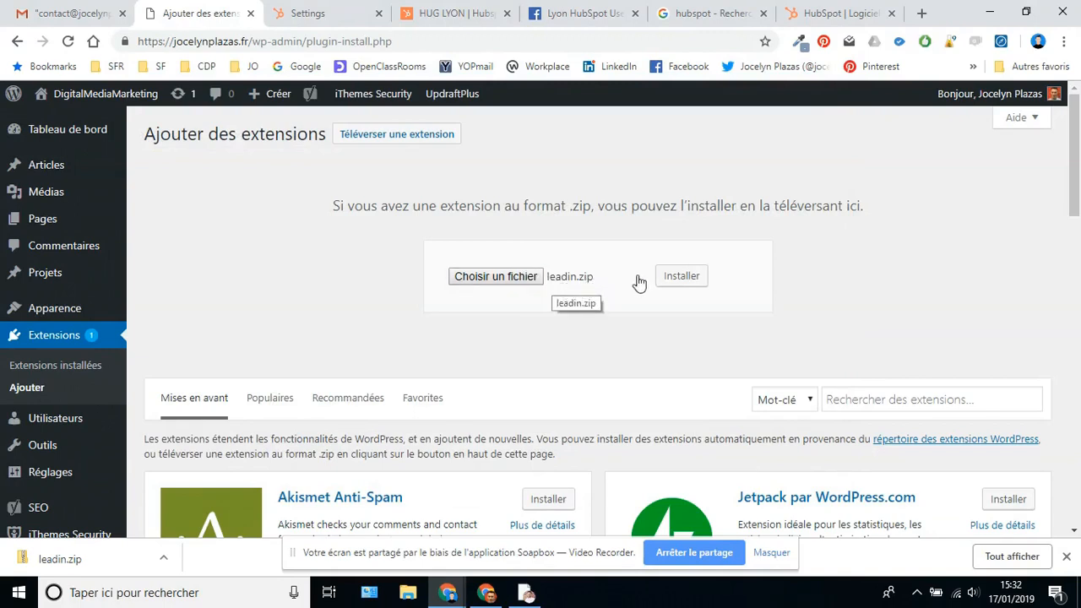
left_click(681, 278)
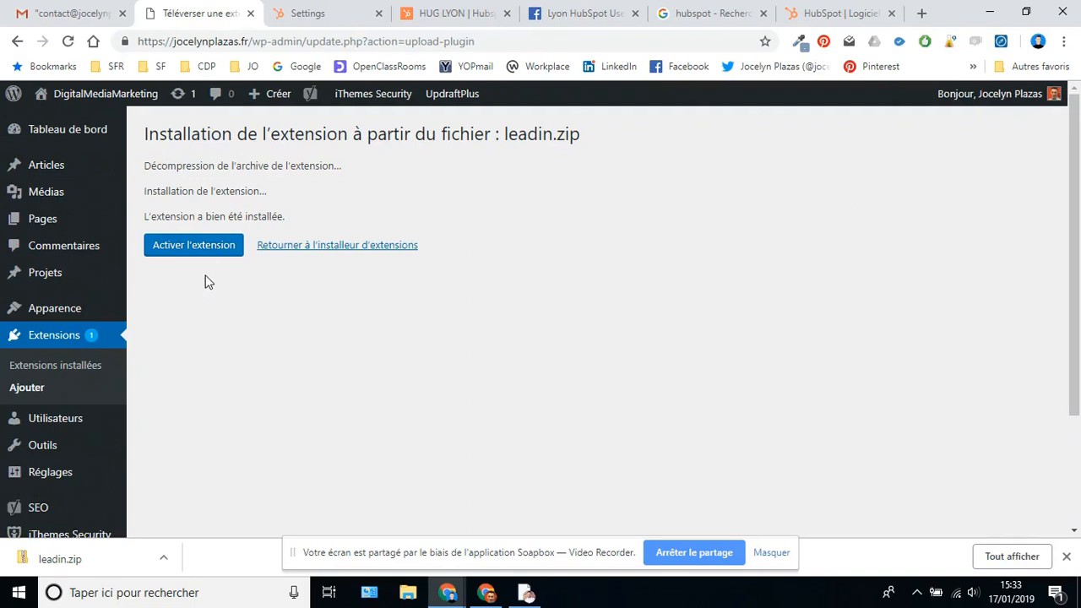
- Activate the HubSpot extension in WordPress, then return to the top of HubSpot's tracking settings
left_click(192, 253)
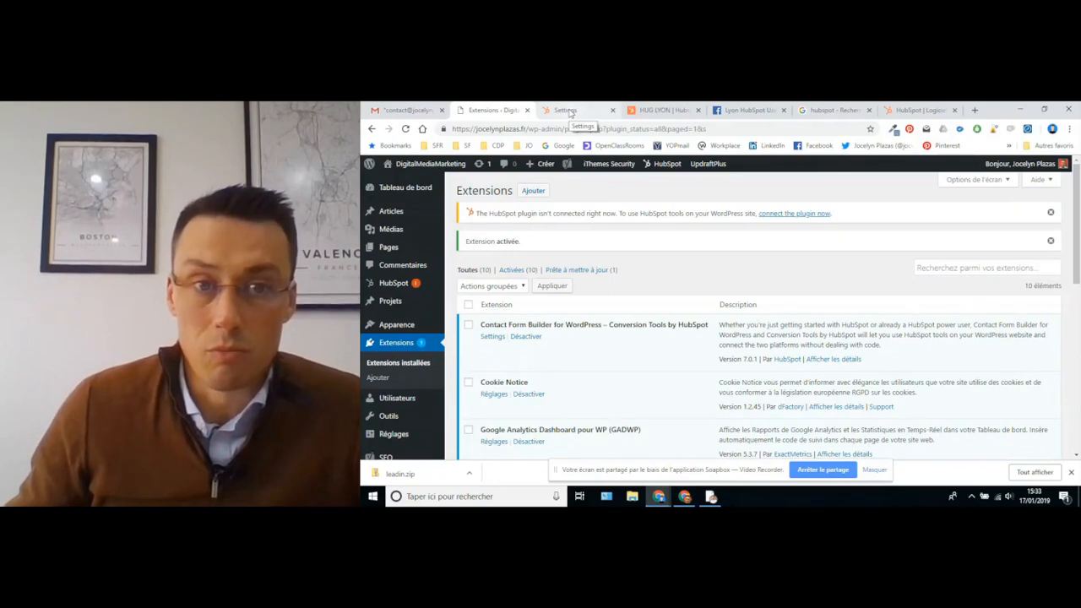
left_click(570, 114)
scroll(660, 273, "up", 5)
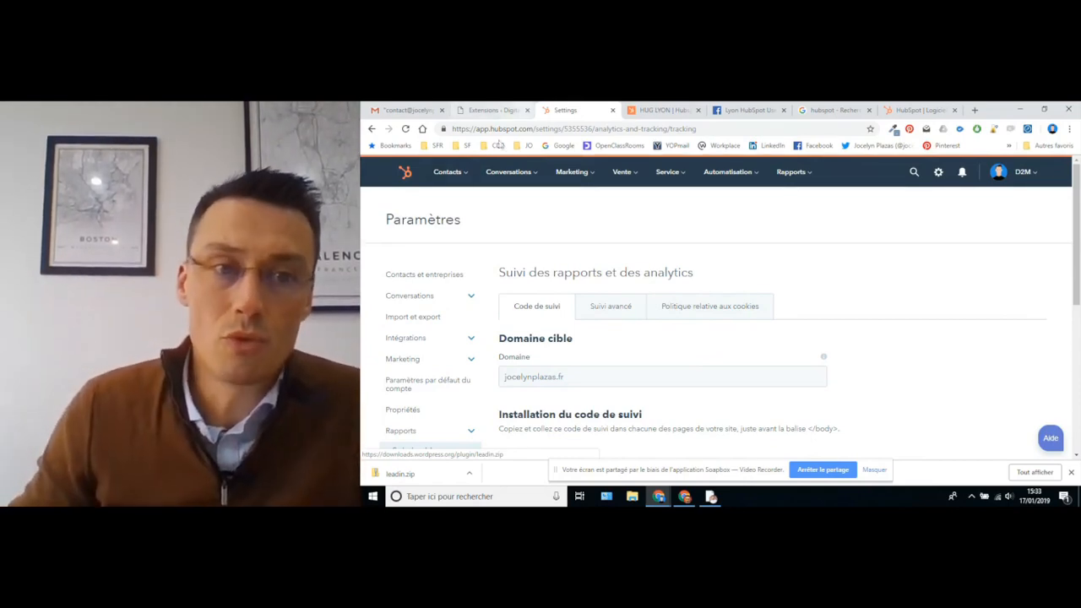
- Reopen the two-contact list, then reveal Marketing > Capture de leads with its Formulaires submenu
left_click(450, 172)
left_click(454, 204)
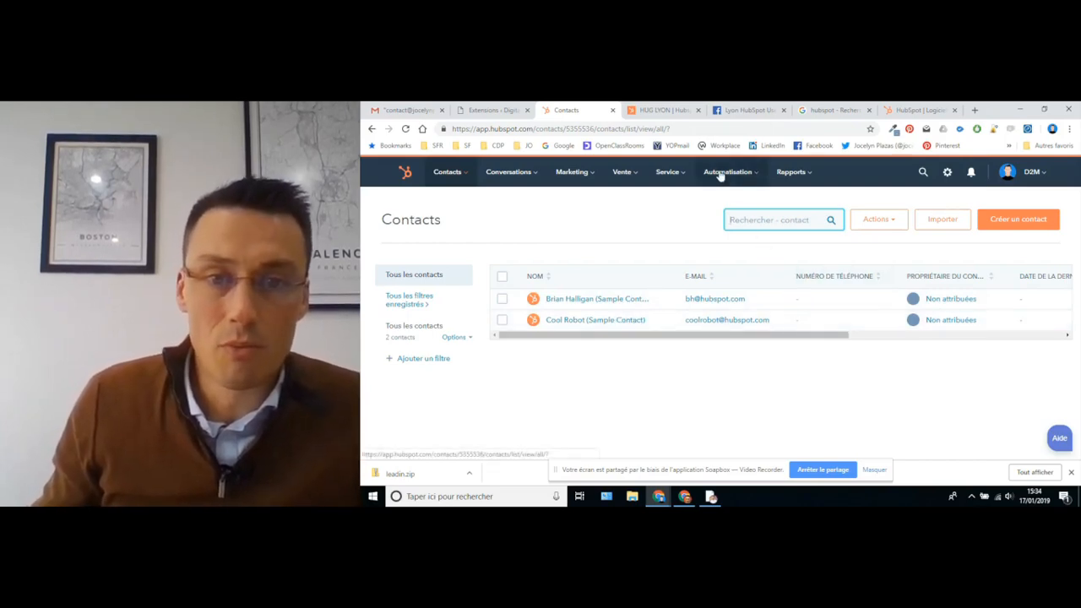
left_click(571, 172)
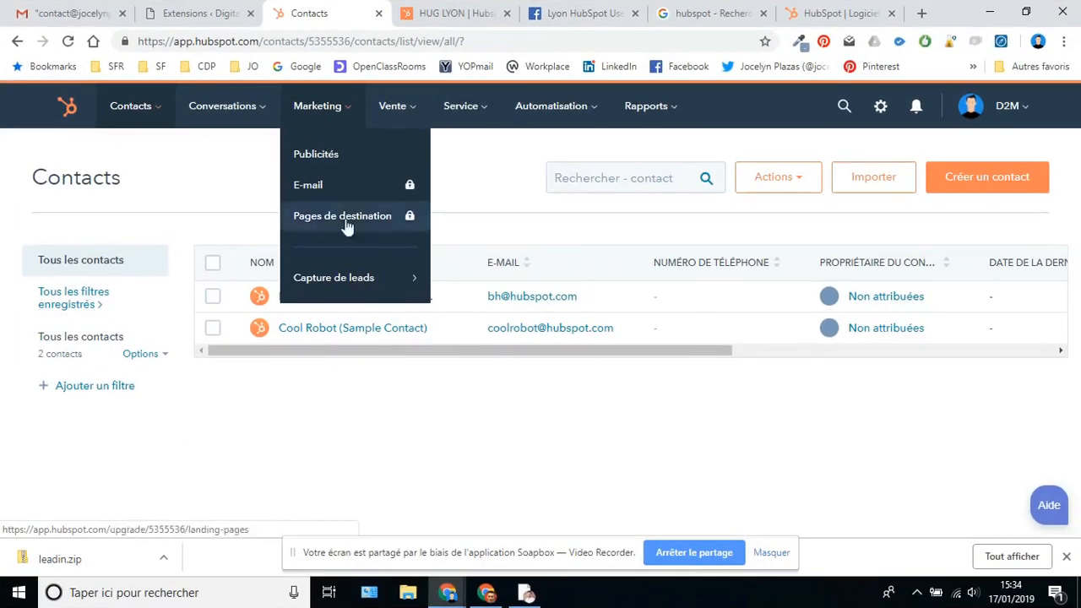
mouse_move(598, 294)
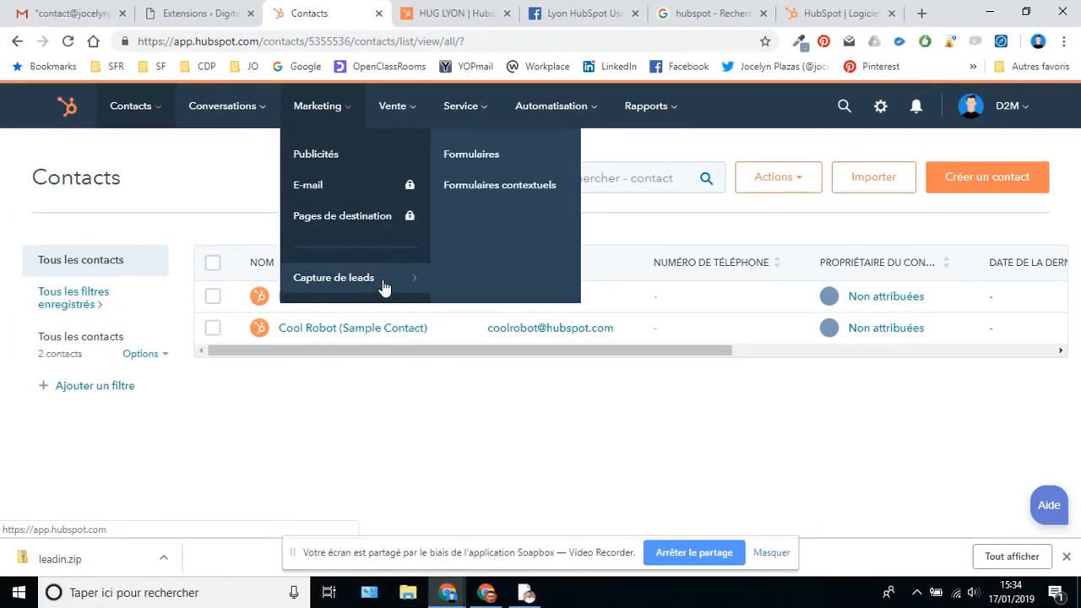
- Go to Formulaires, start Créer un formulaire, and select the Téléchargement de l'e-book template
left_click(473, 162)
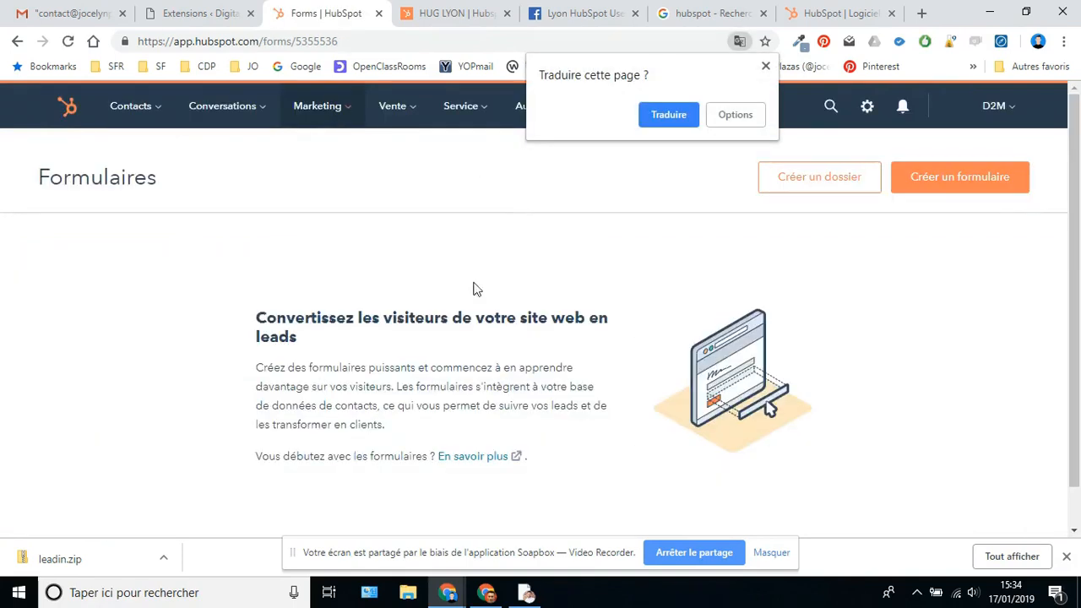
left_click(765, 66)
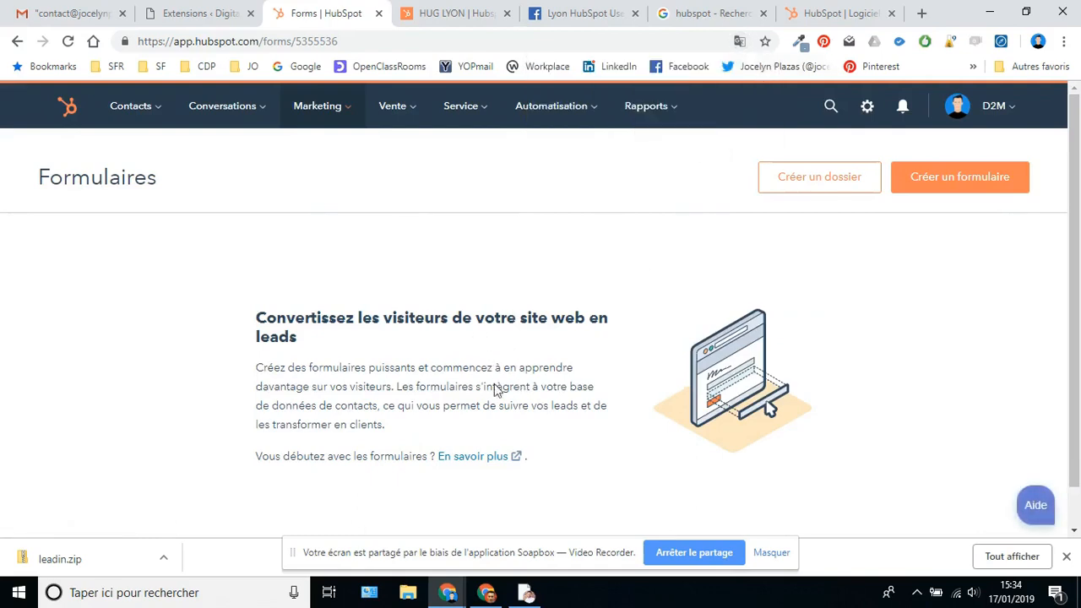
left_click(953, 184)
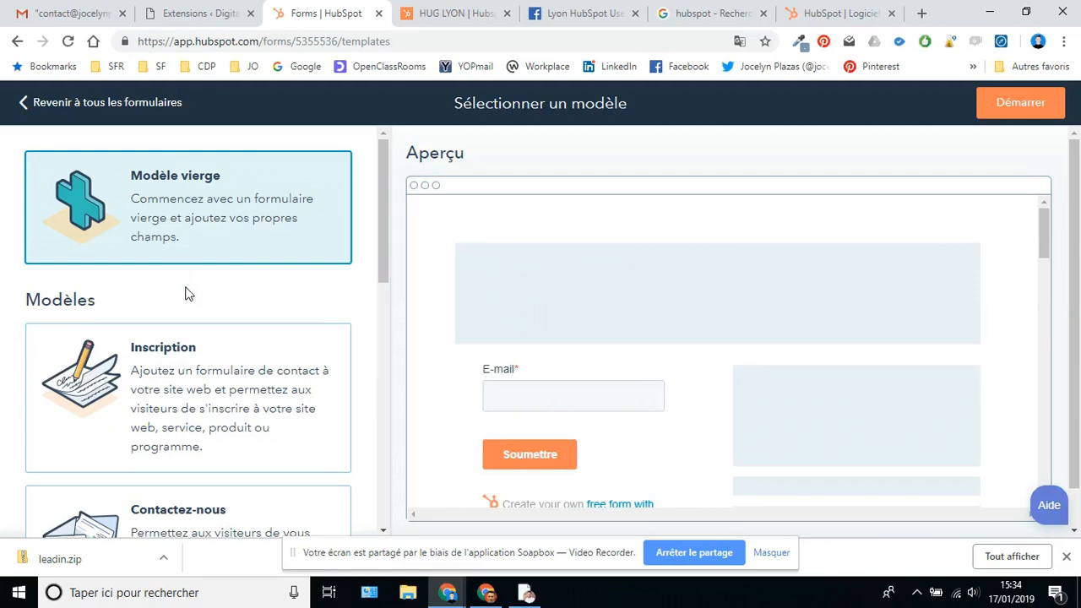
scroll(194, 300, "down", 2)
scroll(210, 321, "down", 2)
scroll(211, 323, "down", 2)
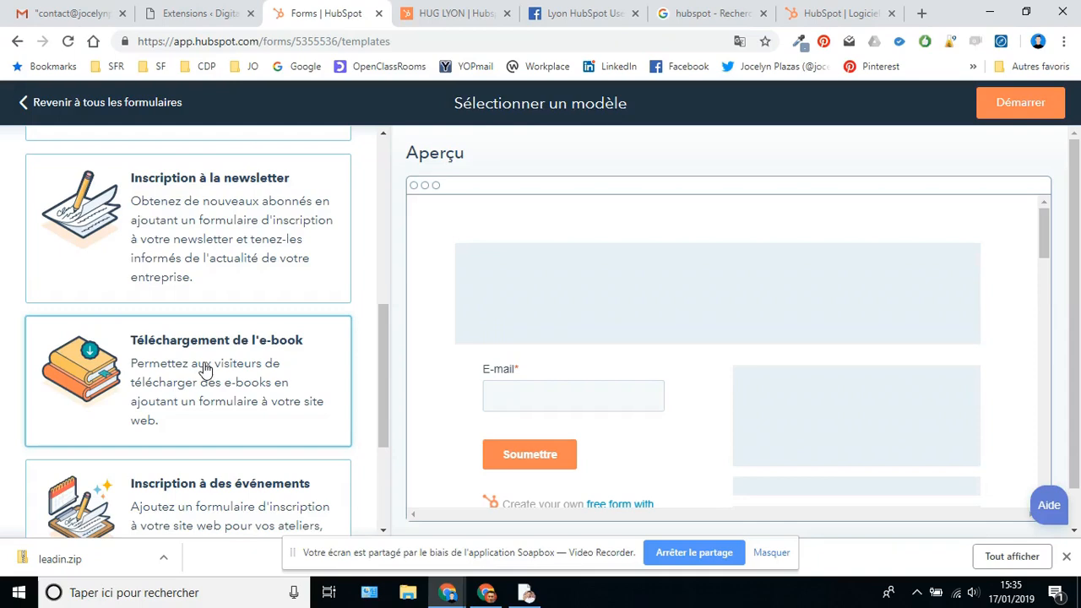
left_click(205, 369)
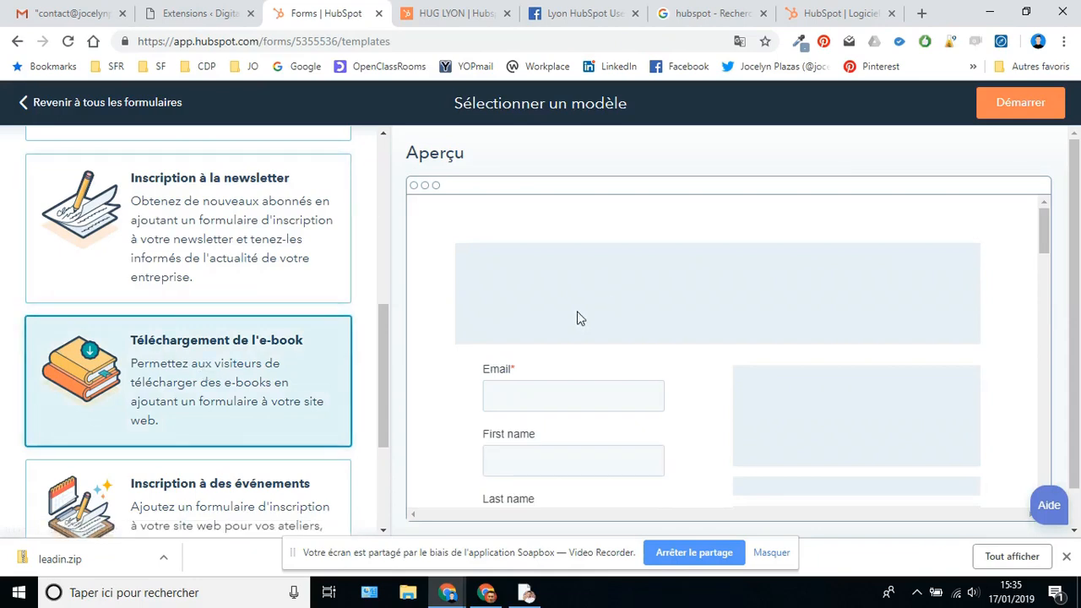
scroll(591, 308, "down", 2)
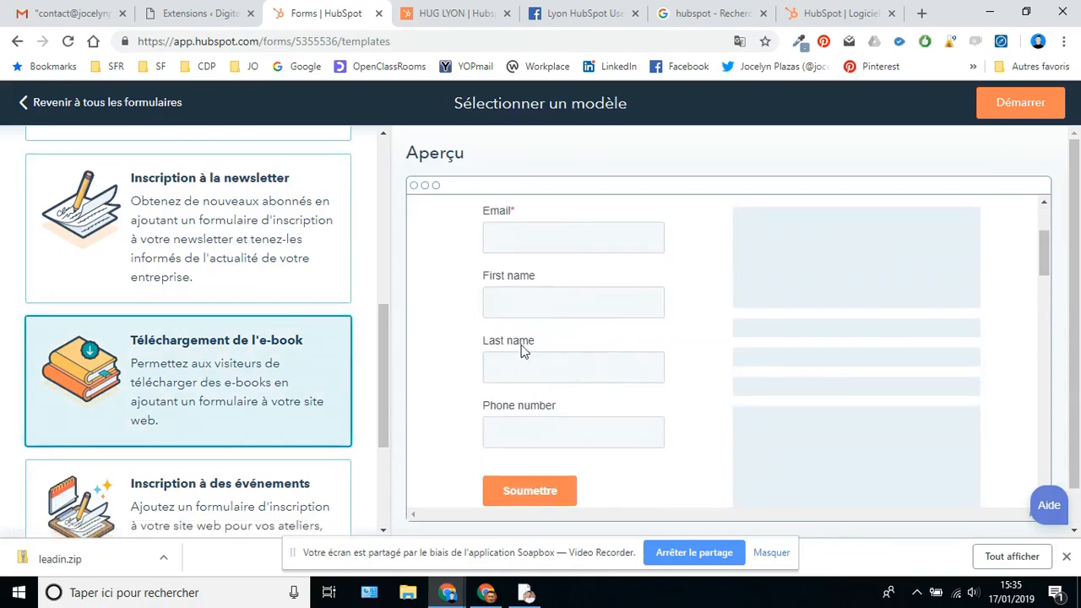
scroll(618, 442, "up", 2)
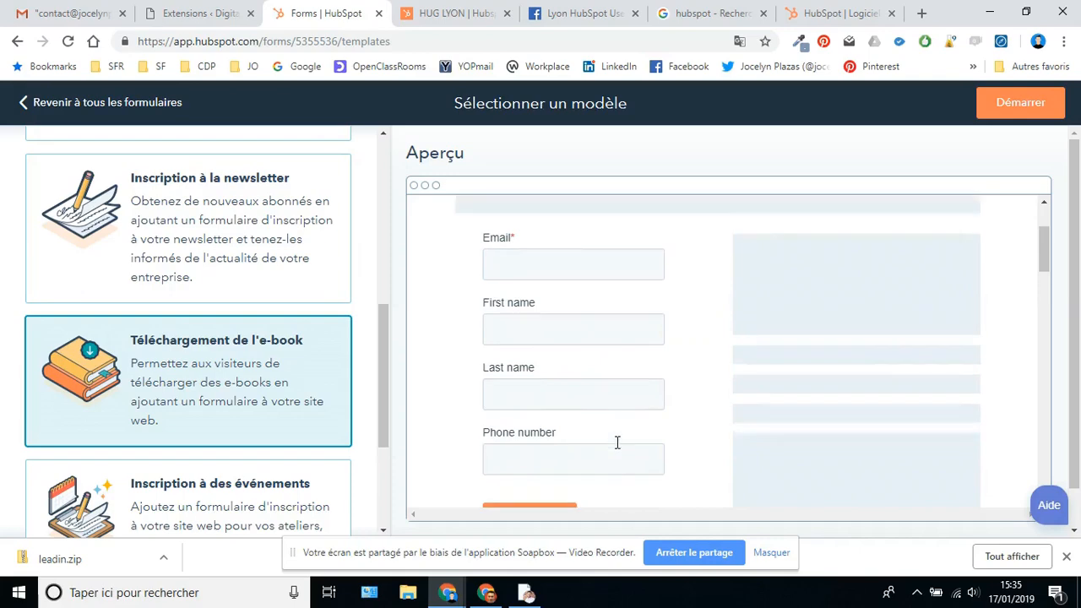
- Create the e-book form with Démarrer and browse the field panel, trying to drop État/Région
left_click(1017, 113)
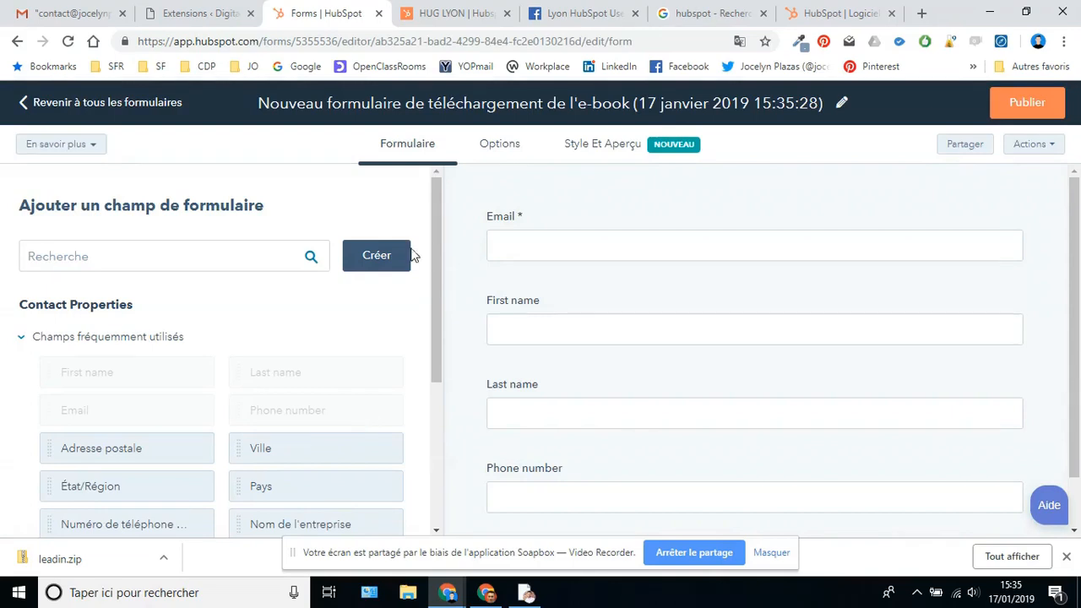
mouse_move(541, 218)
scroll(101, 431, "down", 3)
mouse_move(103, 255)
left_mouse_down()
mouse_move(569, 299)
mouse_move(509, 315)
mouse_move(91, 245)
left_mouse_up()
scroll(659, 417, "down", 1)
scroll(760, 422, "up", 1)
scroll(1003, 461, "down", 1)
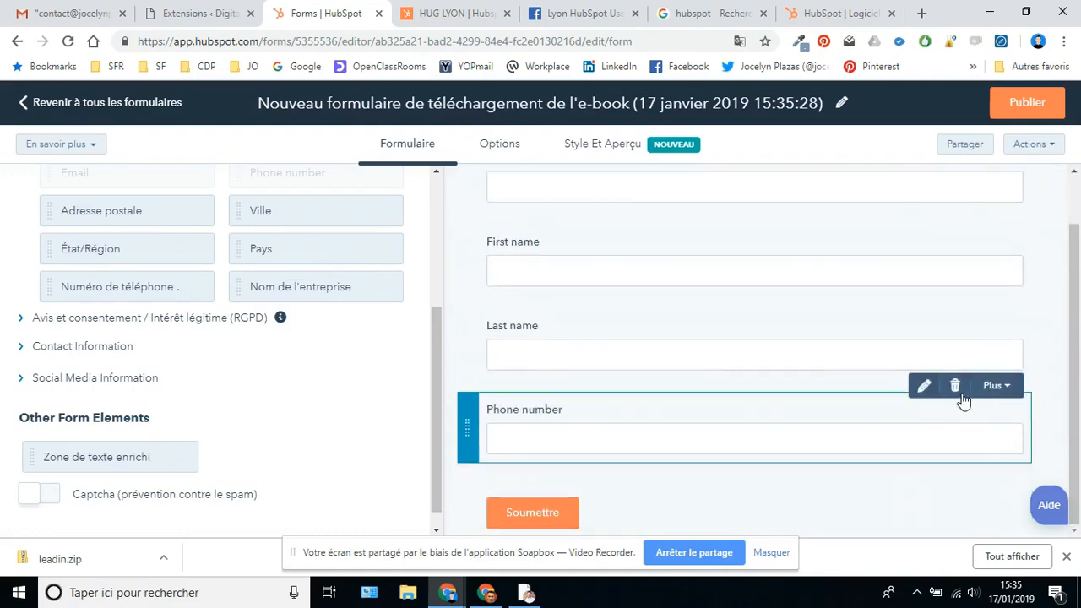
- Delete the Phone number, First name and Last name fields, then drag Zone de texte enrichi above Email
left_click(955, 387)
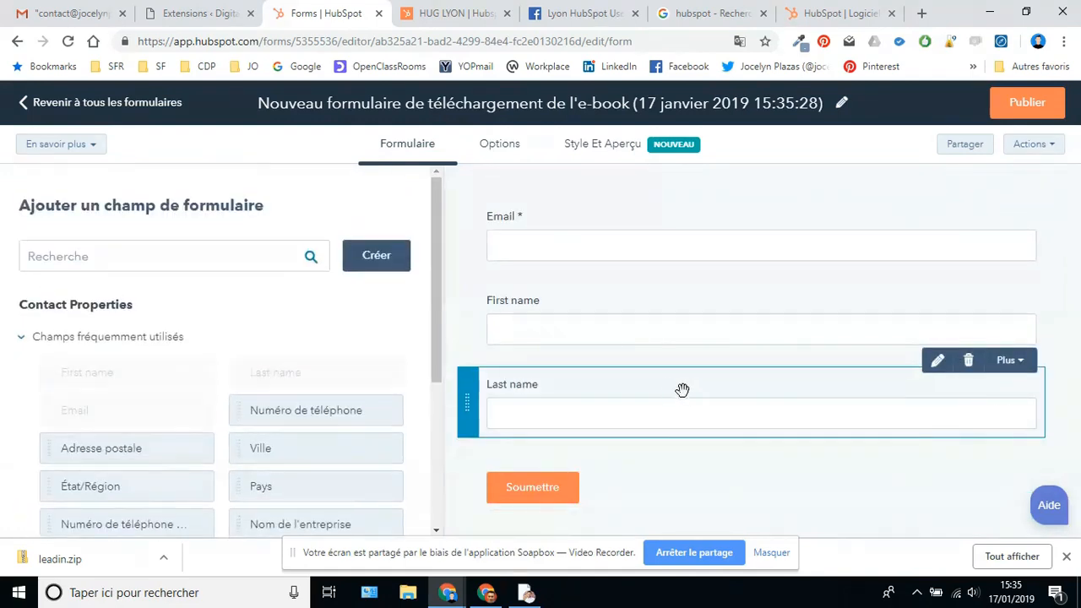
mouse_move(546, 292)
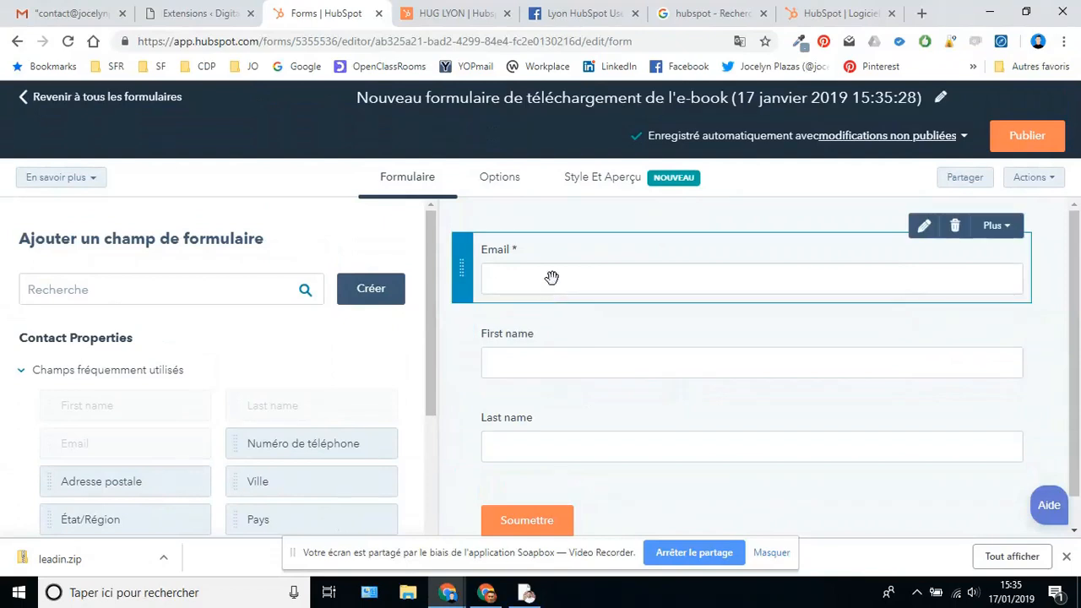
mouse_move(543, 341)
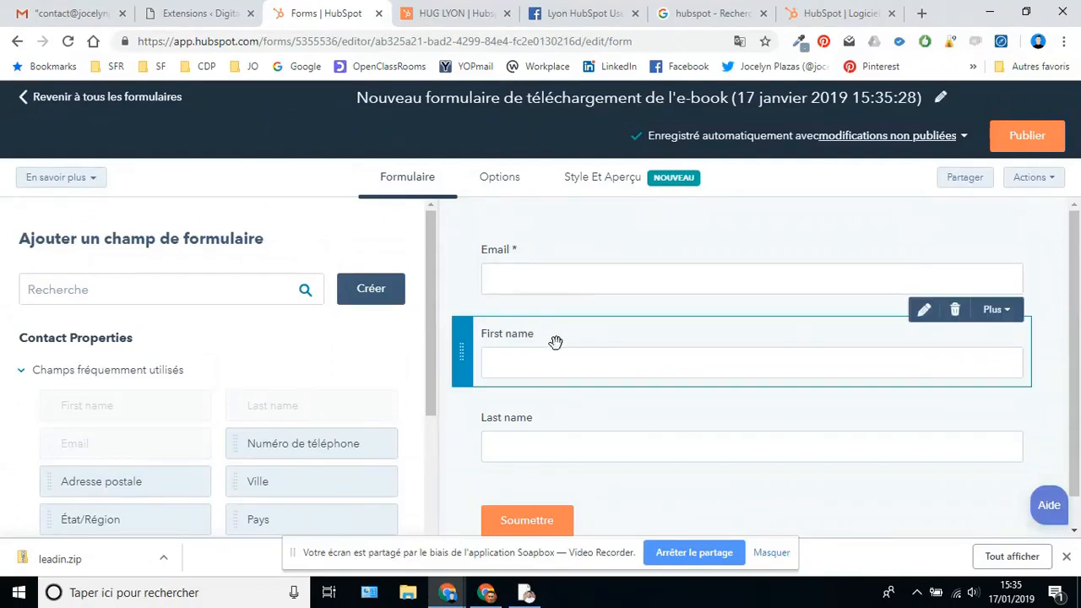
left_click(956, 310)
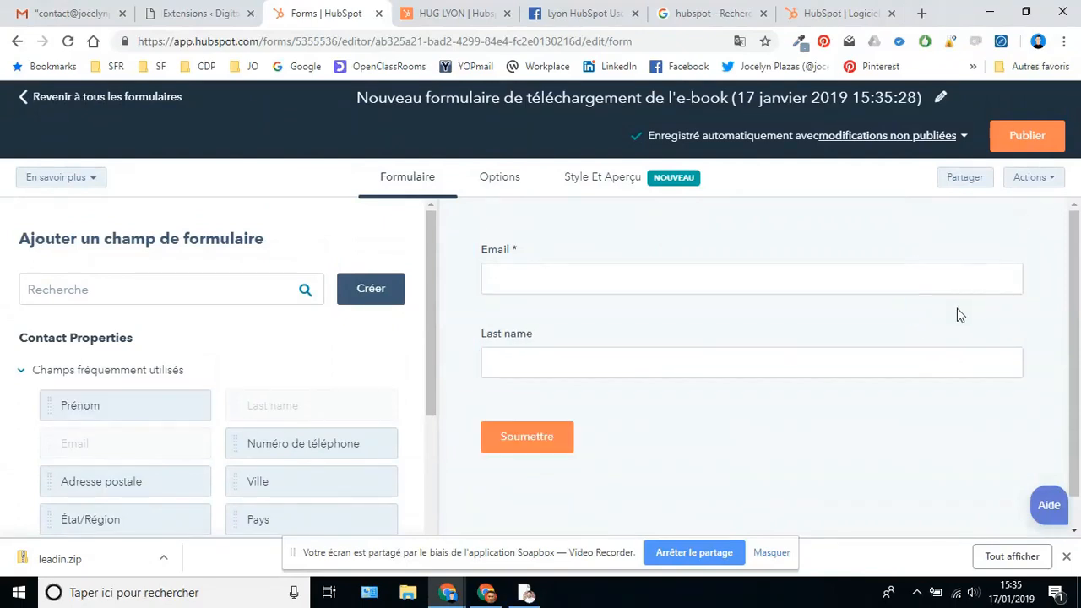
left_click(956, 313)
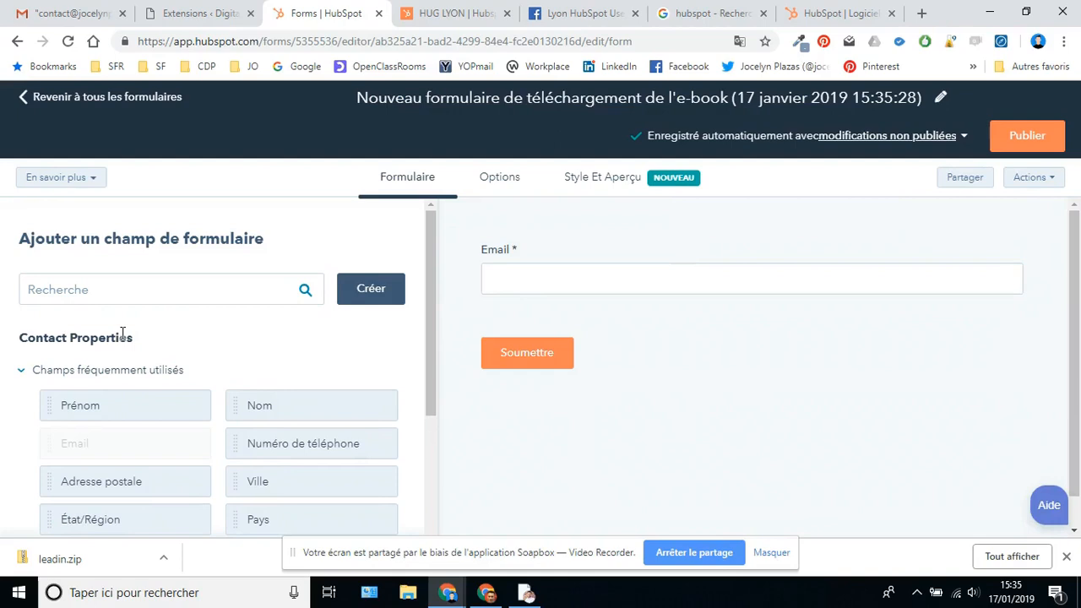
scroll(152, 397, "down", 3)
left_click_drag(116, 478, 614, 224)
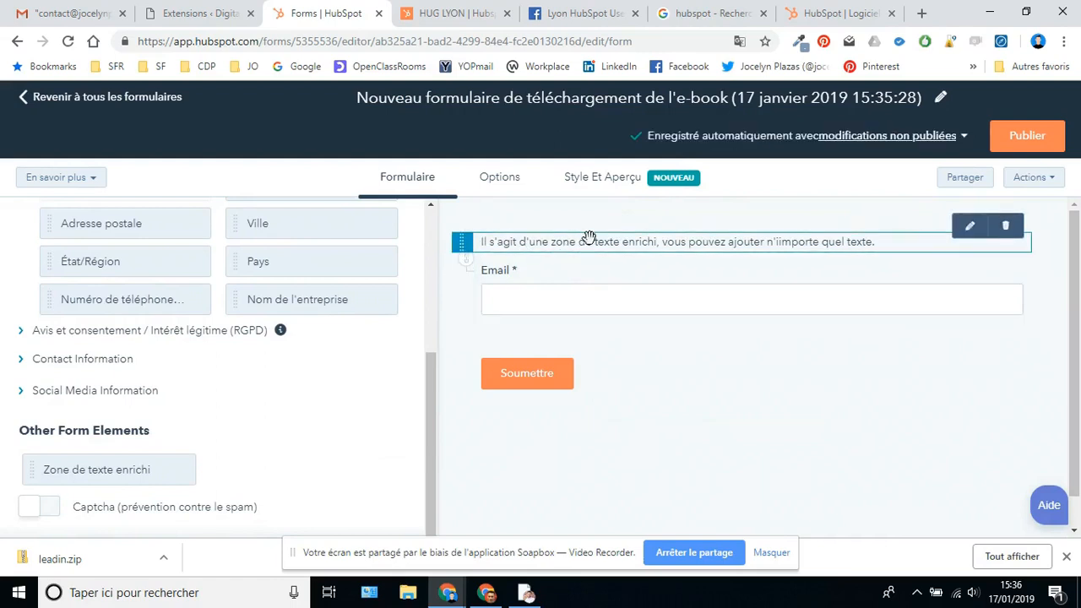
- Delete the rich text block's placeholder text and choose to upload an image from the computer
left_click(970, 233)
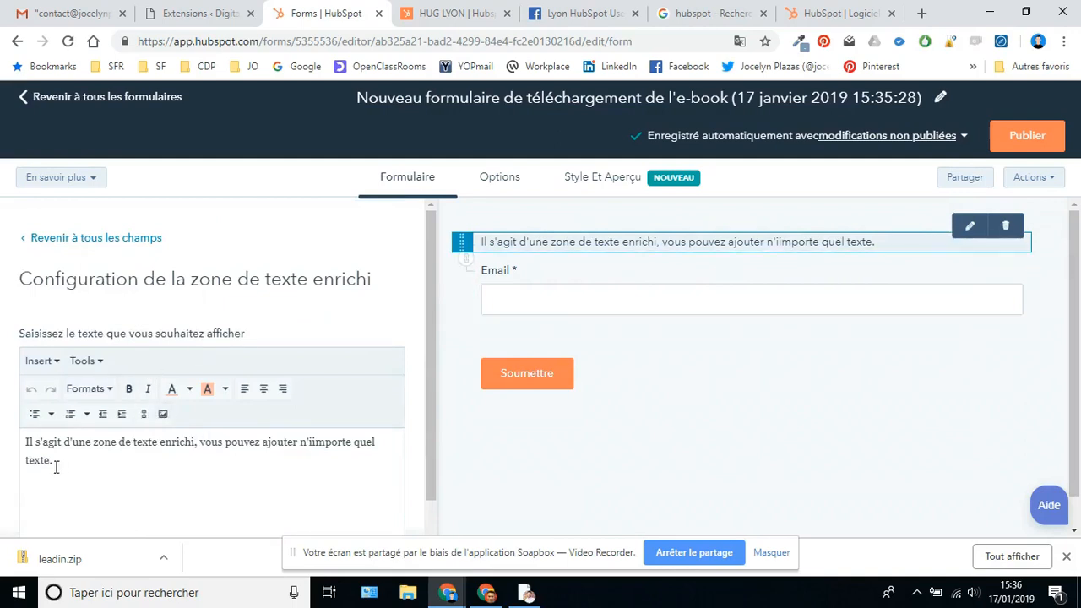
left_click_drag(57, 462, 26, 447)
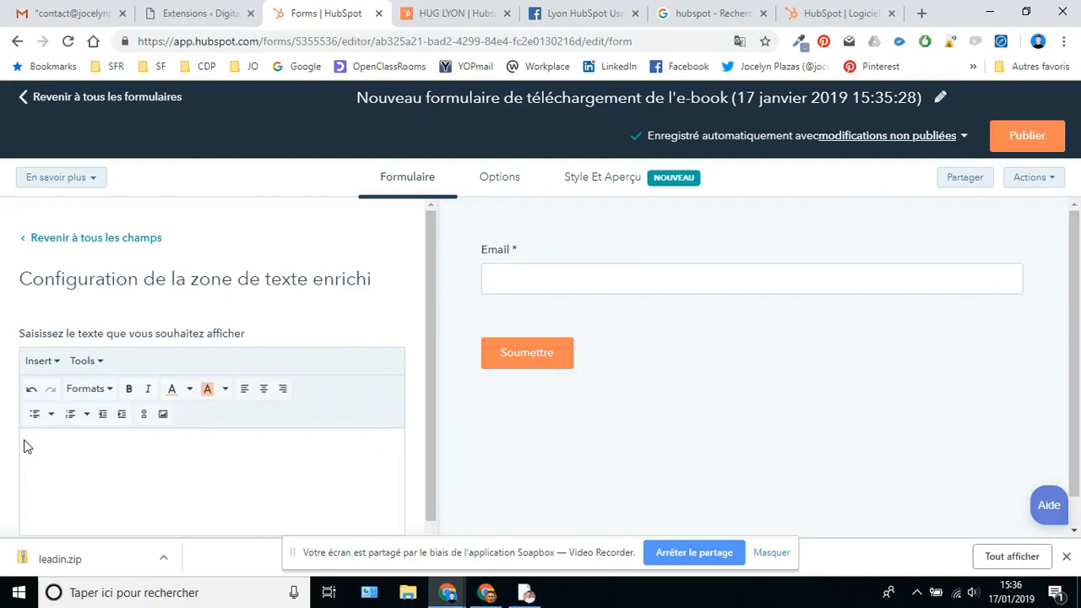
left_click(162, 415)
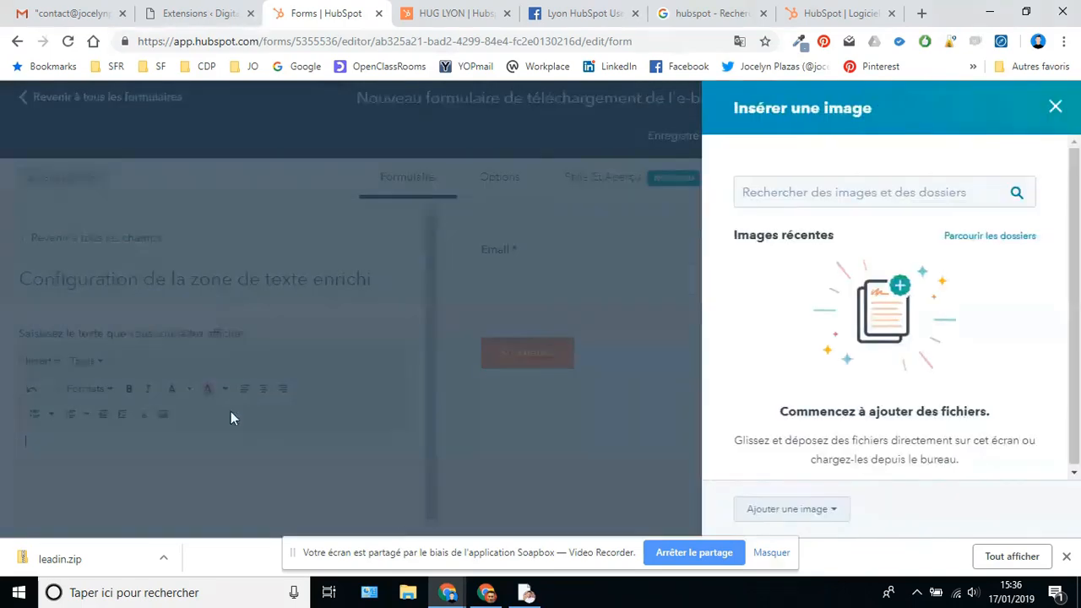
left_click(769, 509)
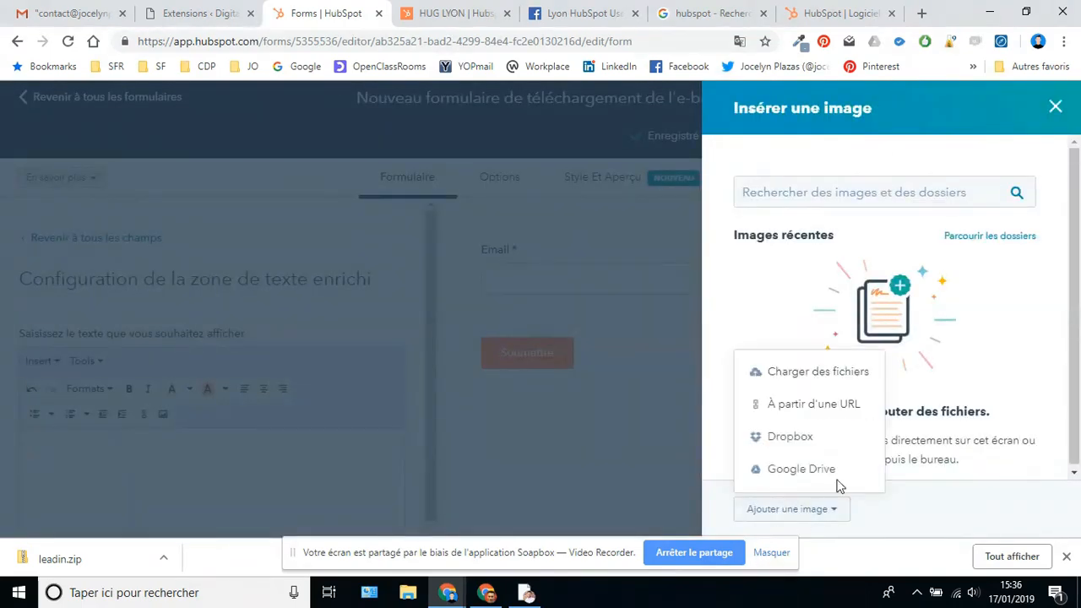
left_click(799, 373)
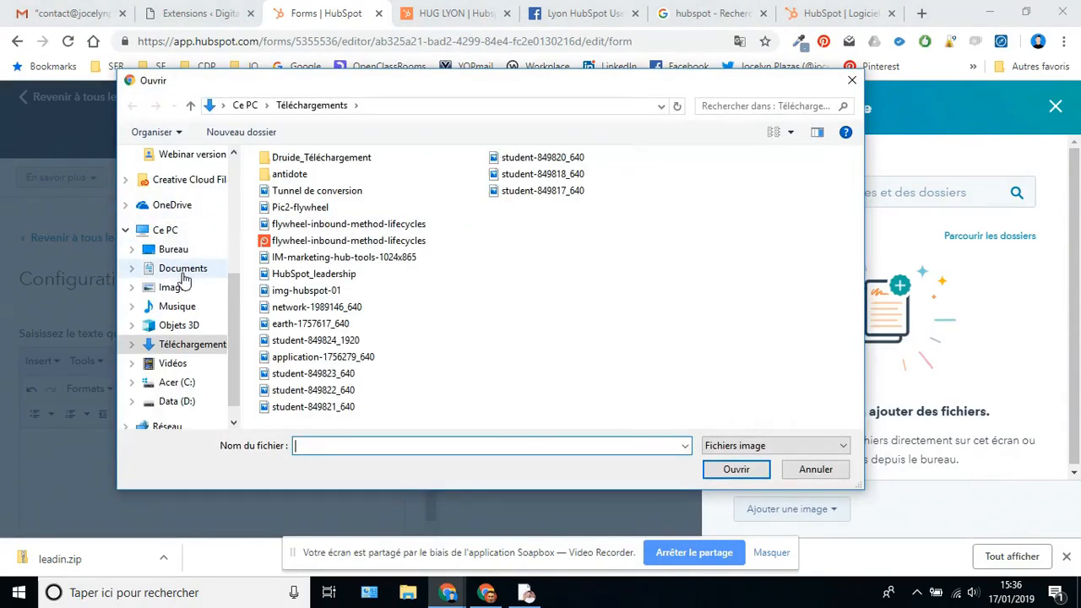
- Browse to the WP website media images folder and upload the CV image
scroll(169, 181, "up", 5)
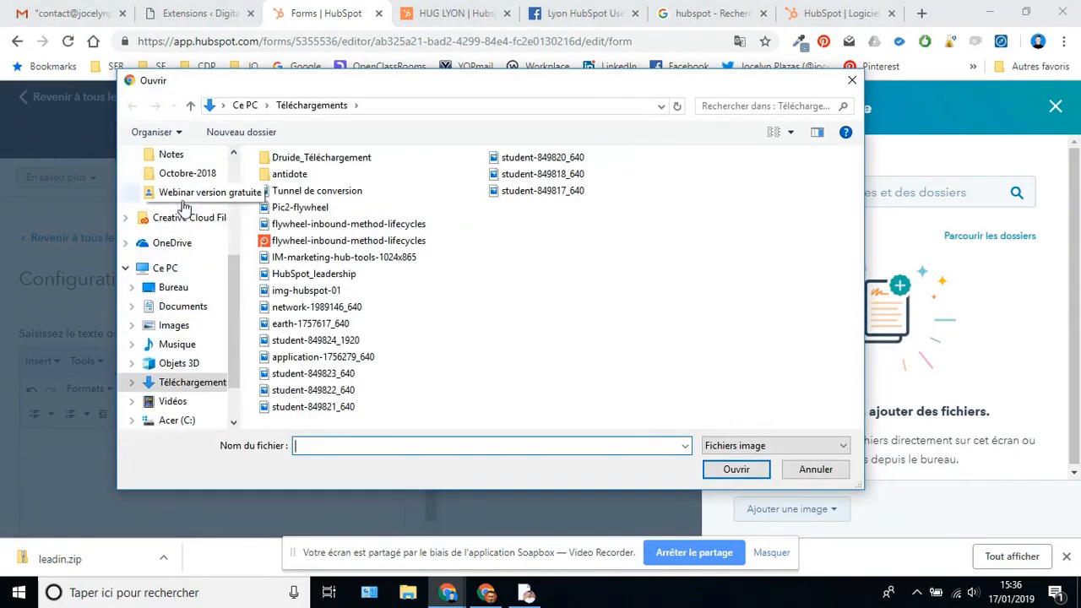
scroll(191, 207, "up", 1)
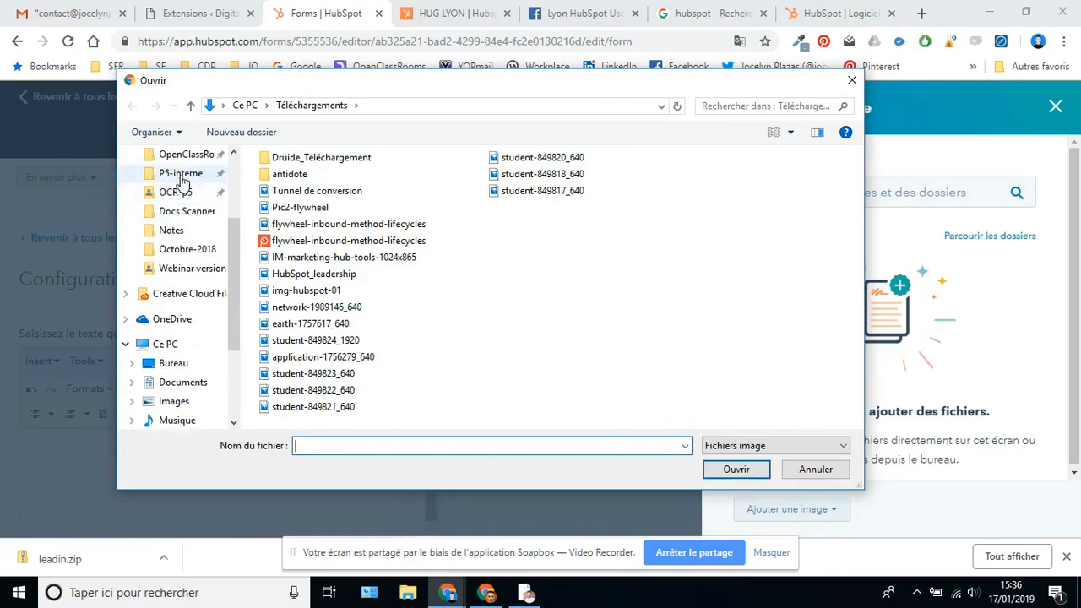
left_click(179, 173)
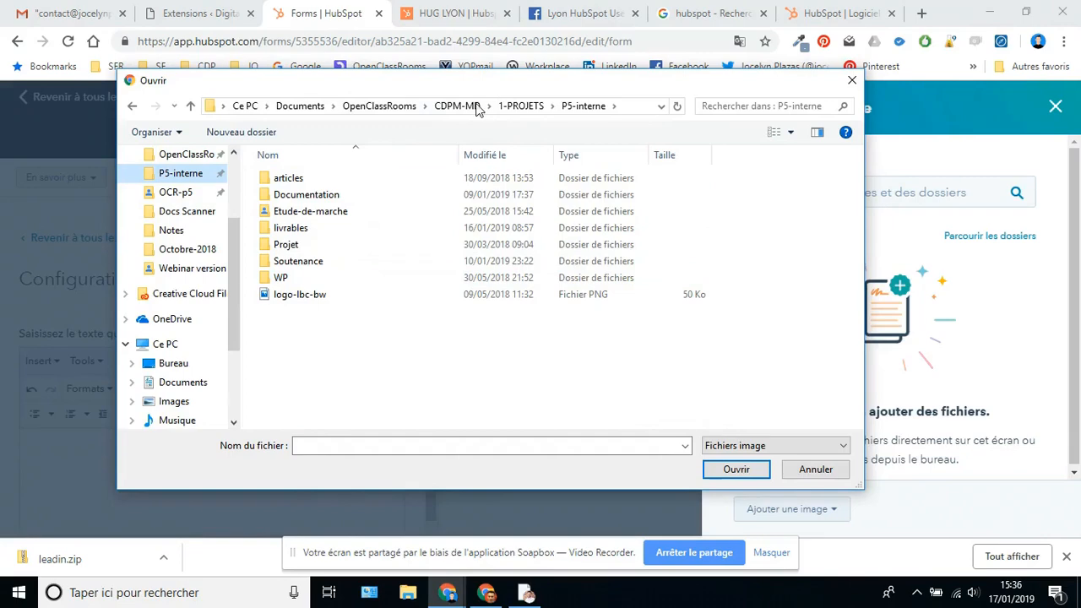
left_click(521, 106)
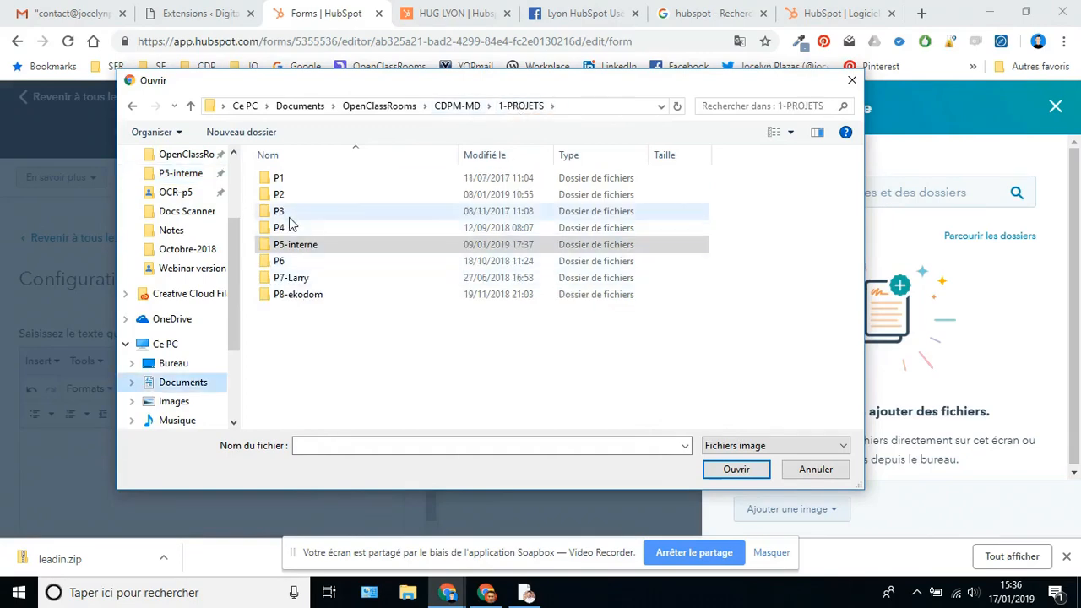
double_click(289, 216)
left_click(291, 247)
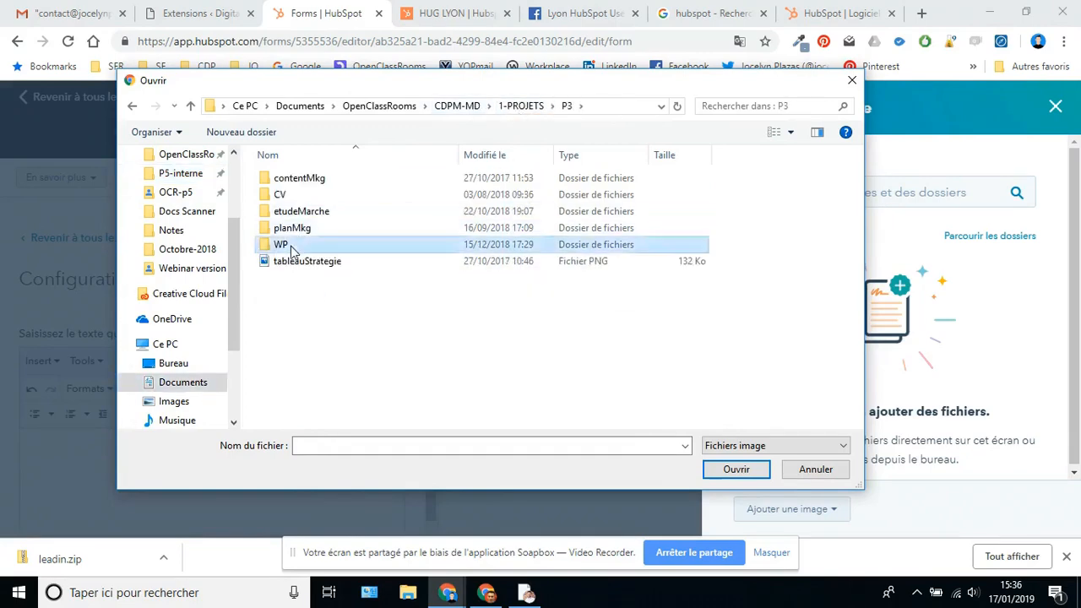
double_click(292, 245)
double_click(301, 177)
scroll(557, 338, "down", 1)
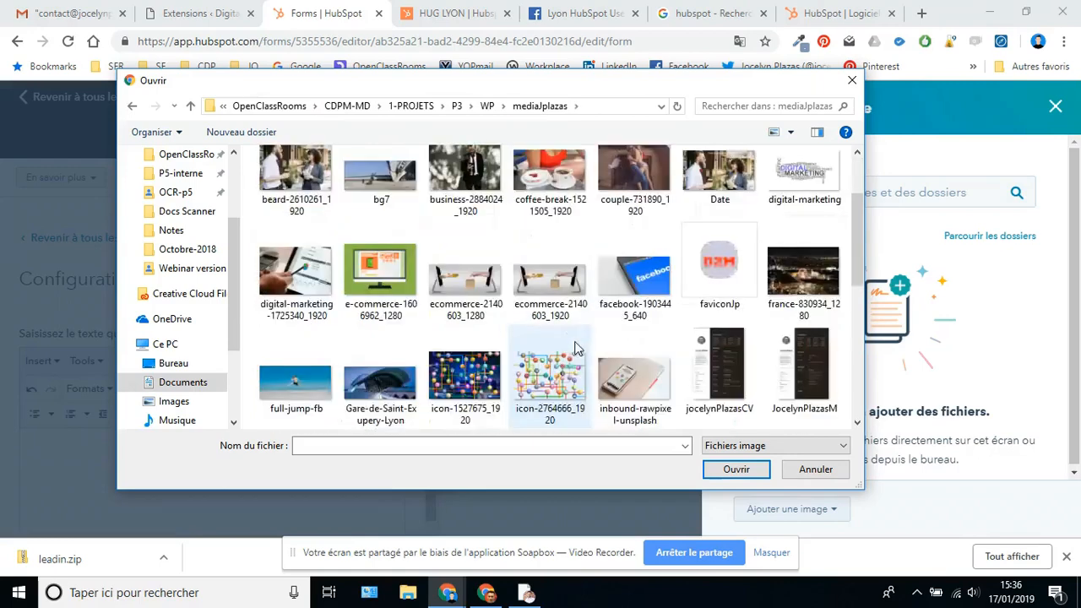
scroll(565, 355, "down", 2)
key("j")
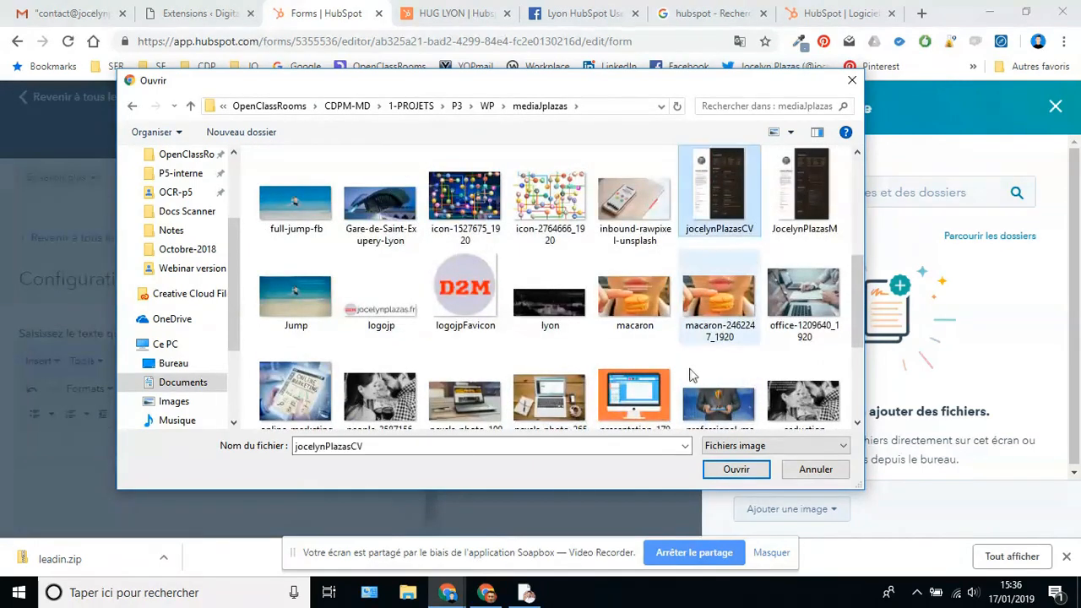
left_click(736, 471)
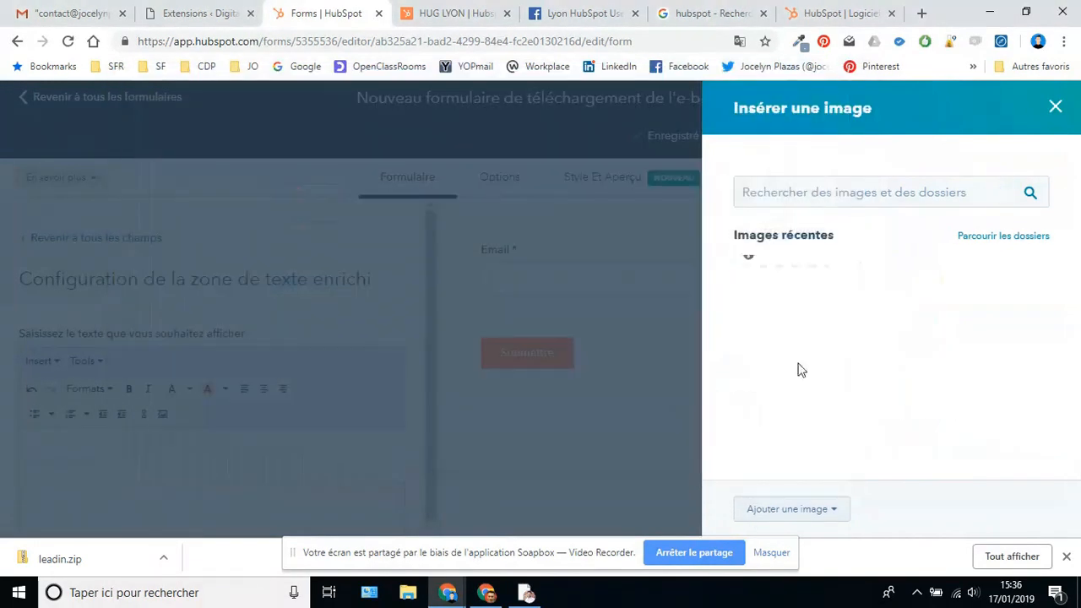
- Insert the uploaded CV image into the text block and shrink it
left_click(772, 346)
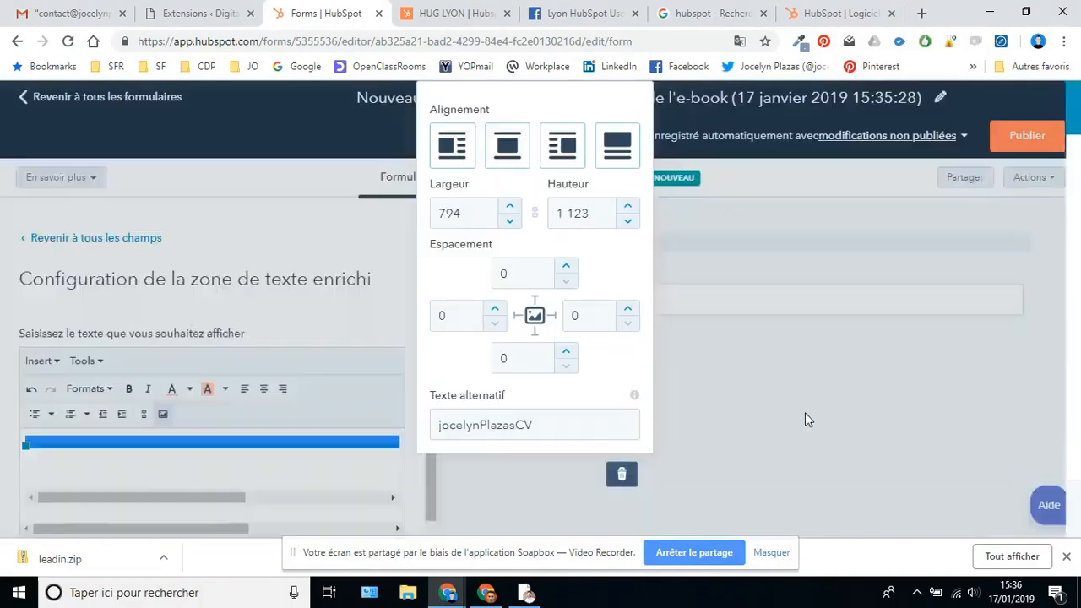
left_click_drag(25, 446, 302, 526)
left_click_drag(24, 434, 237, 516)
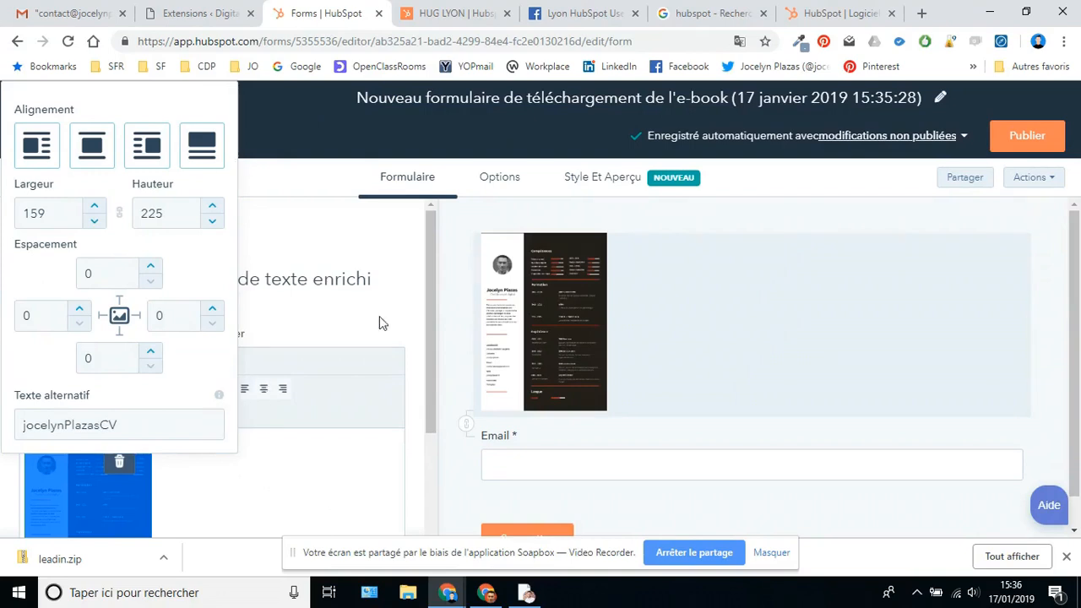
left_click(285, 474)
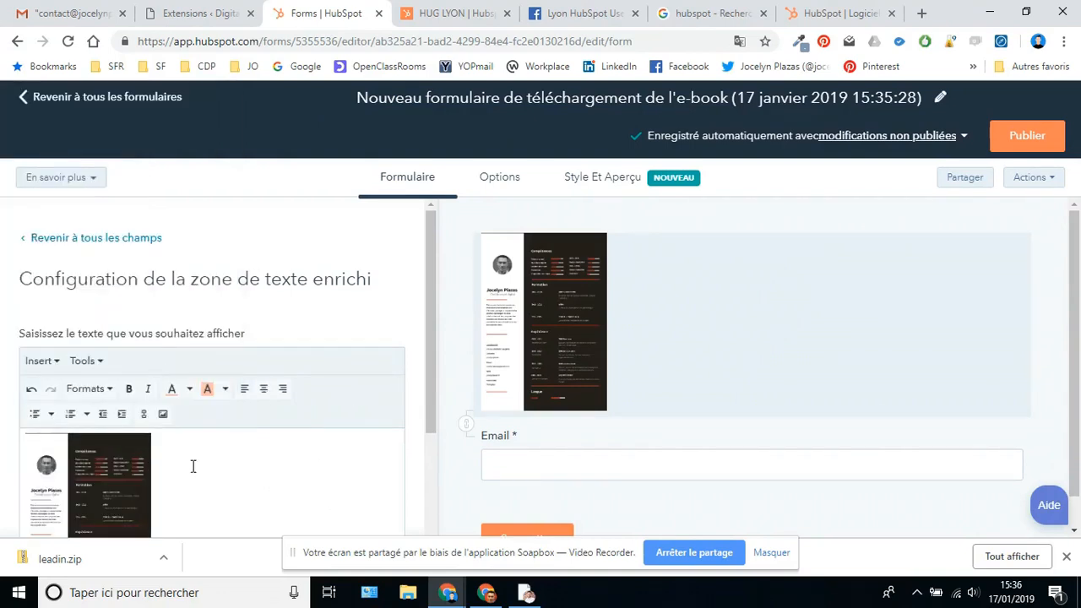
- Center the CV image and shrink it down to 257×363
left_click(113, 466)
left_click(248, 234)
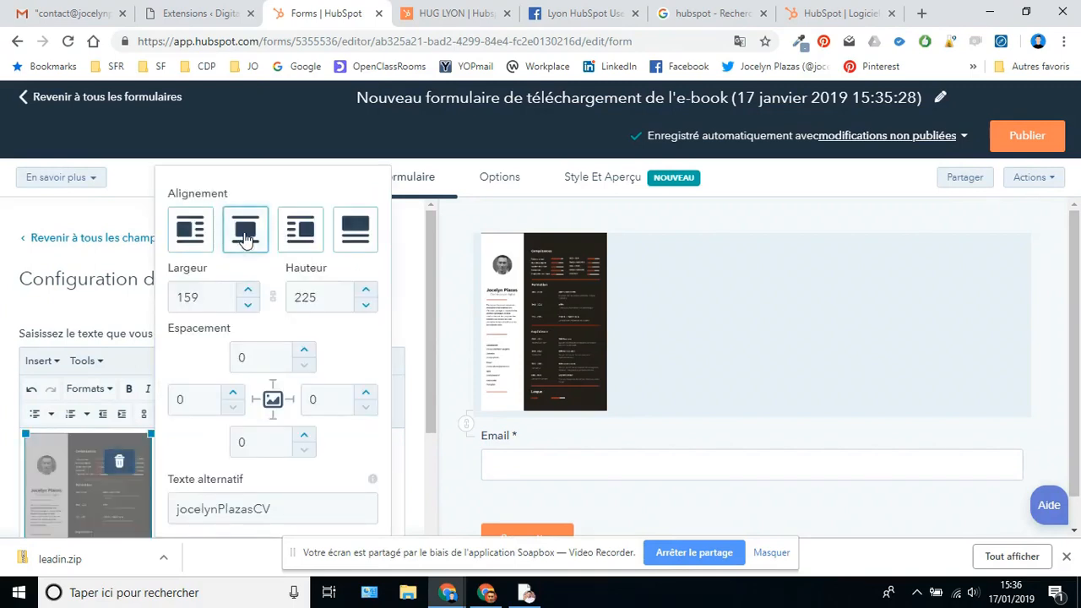
scroll(237, 460, "down", 2)
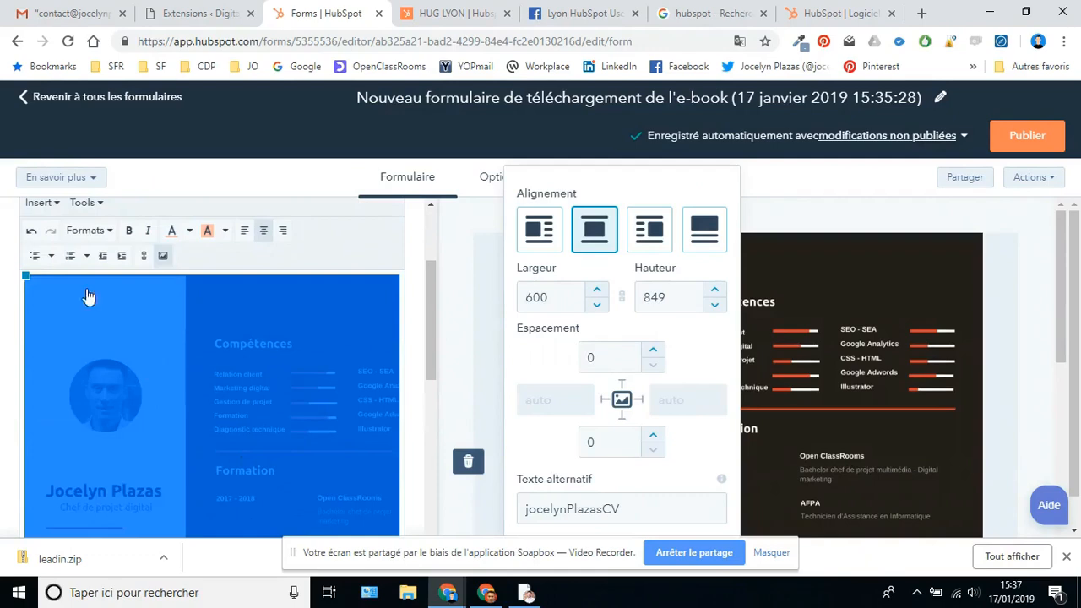
left_click_drag(25, 273, 152, 397)
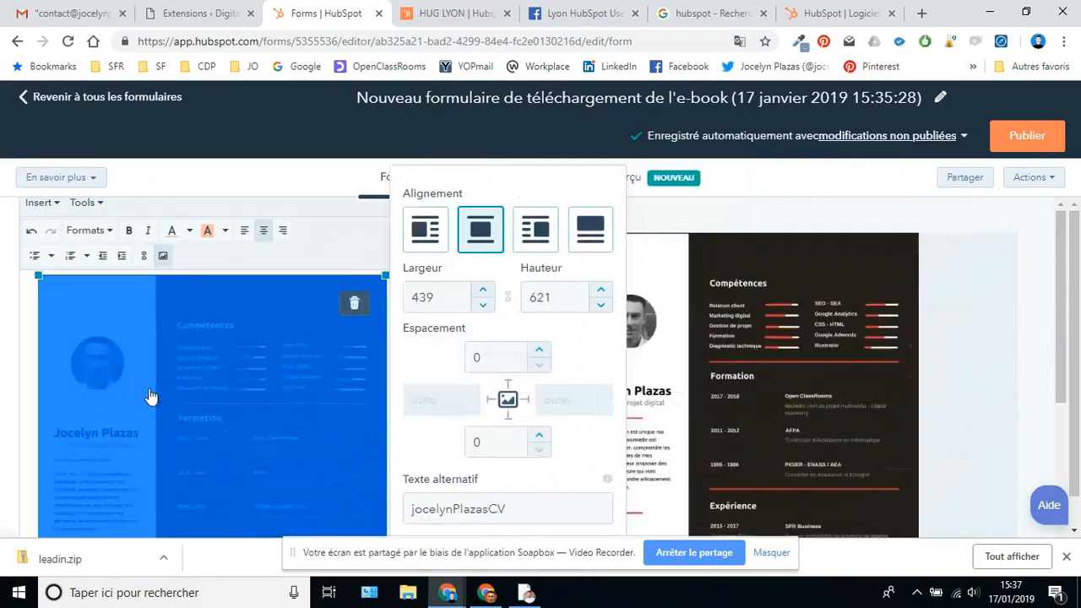
left_click_drag(38, 274, 183, 403)
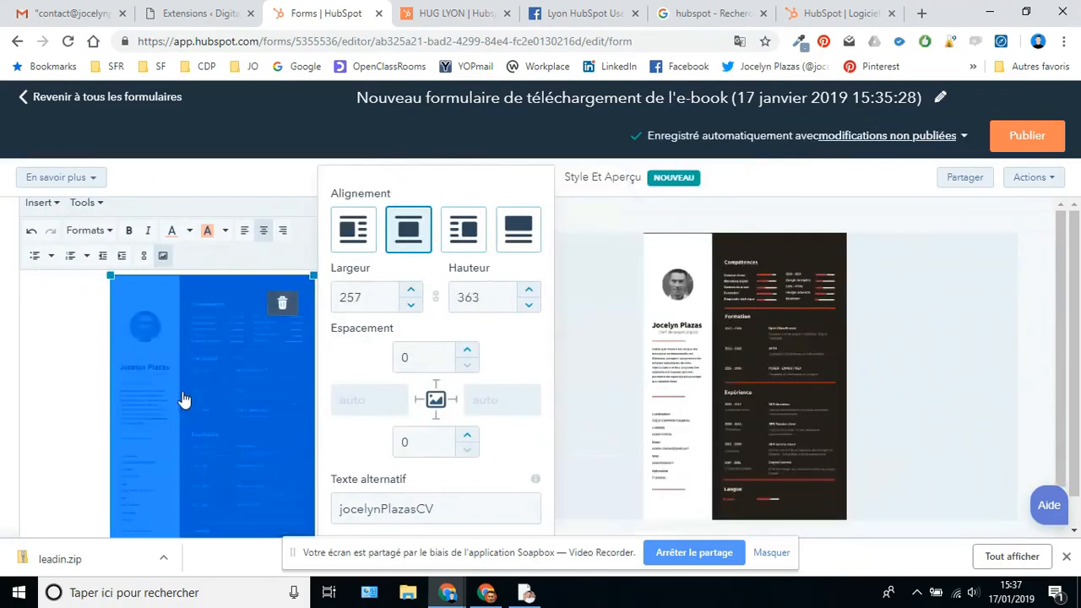
left_click(155, 427)
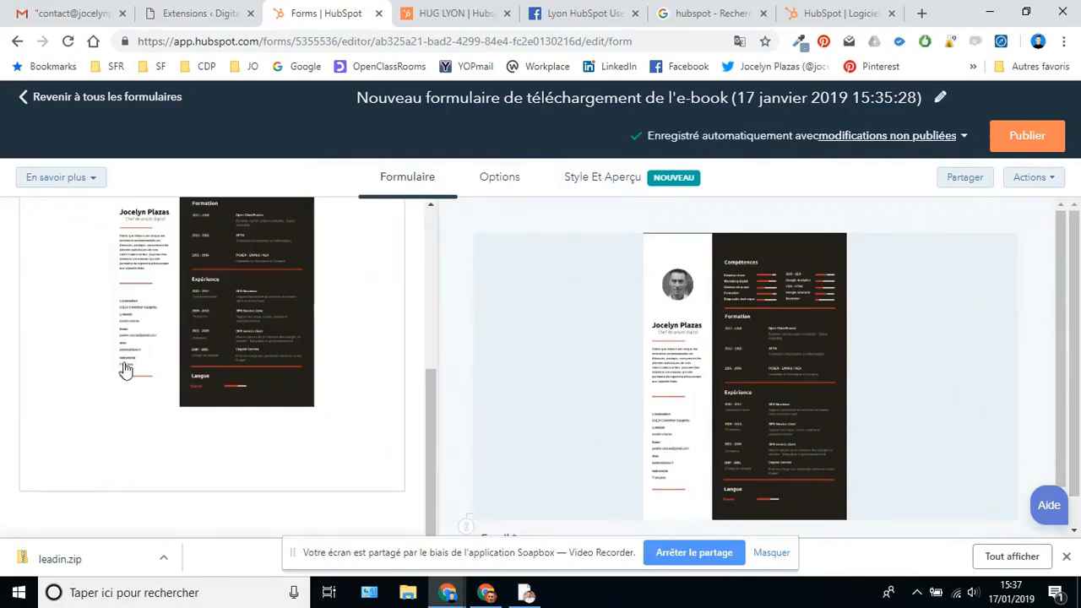
- Left-align the CV image and shrink it to 132×187
scroll(251, 454, "up", 4)
scroll(368, 405, "down", 1)
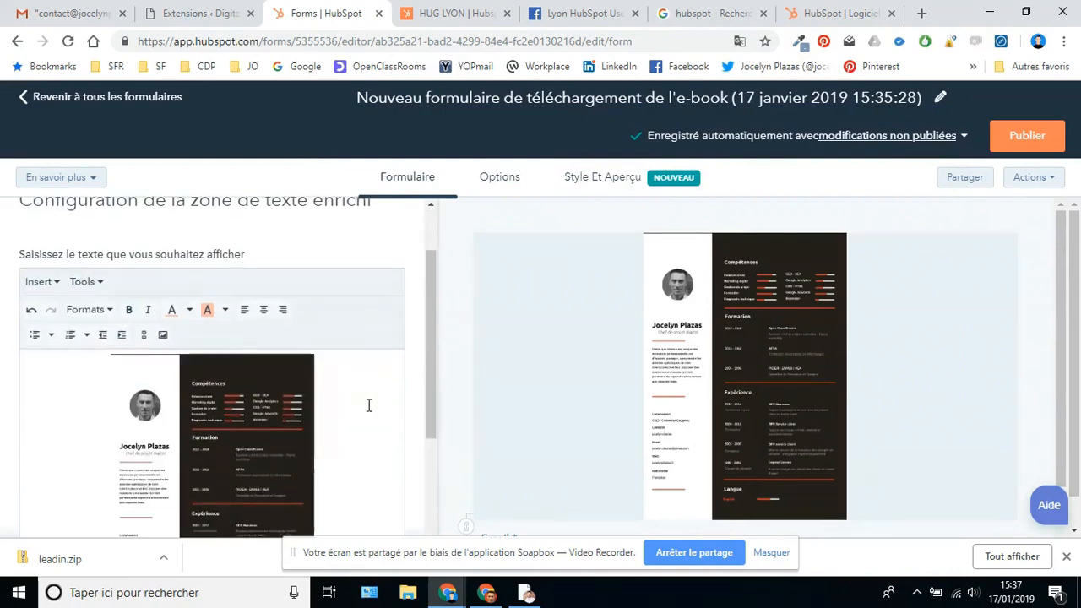
scroll(199, 456, "up", 1)
scroll(196, 473, "down", 1)
left_click(199, 483)
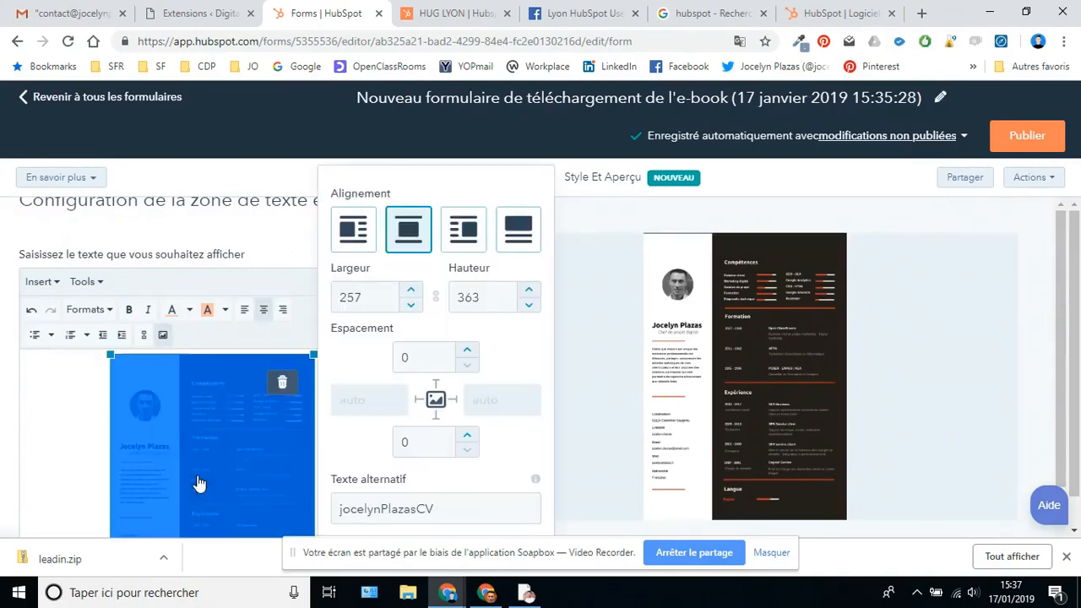
left_click(370, 240)
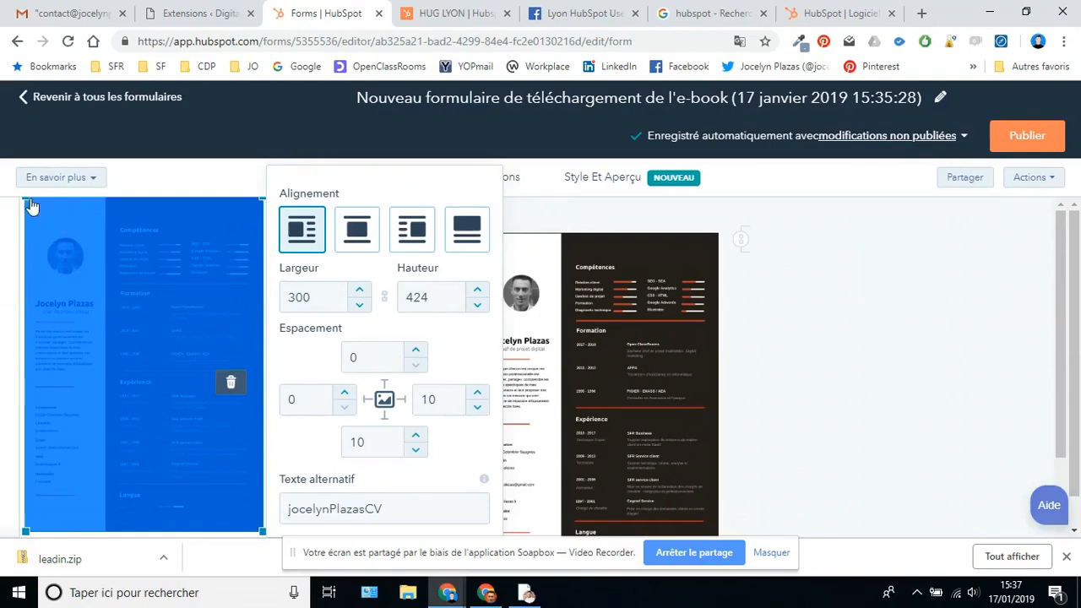
left_click_drag(26, 196, 149, 387)
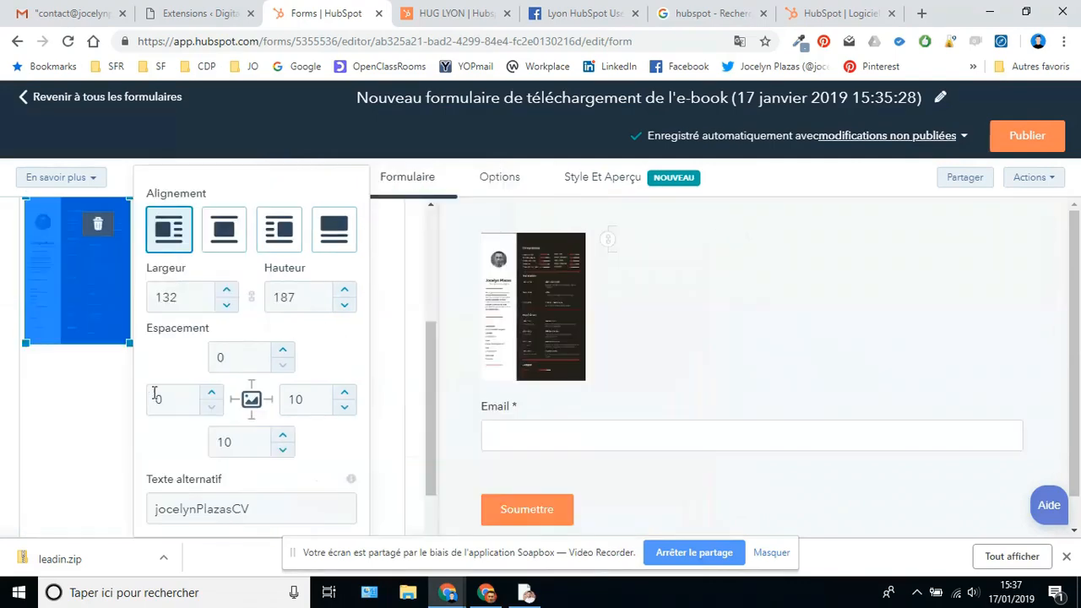
left_click(92, 425)
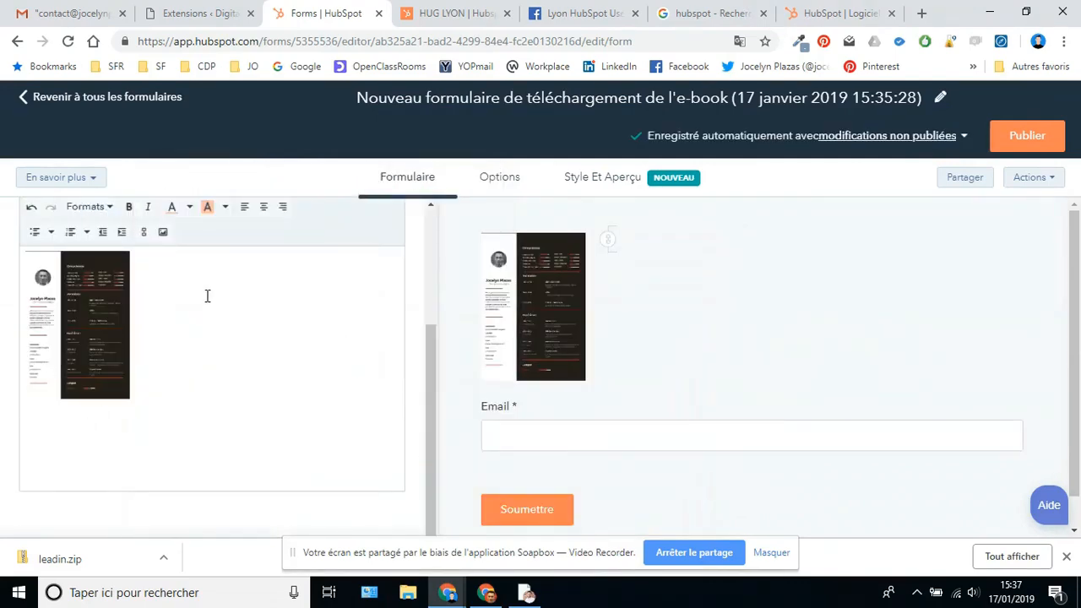
- Type the sentence beginning 'Merci' beside the CV image, inviting visitors to submit and download the CV
type("Mer")
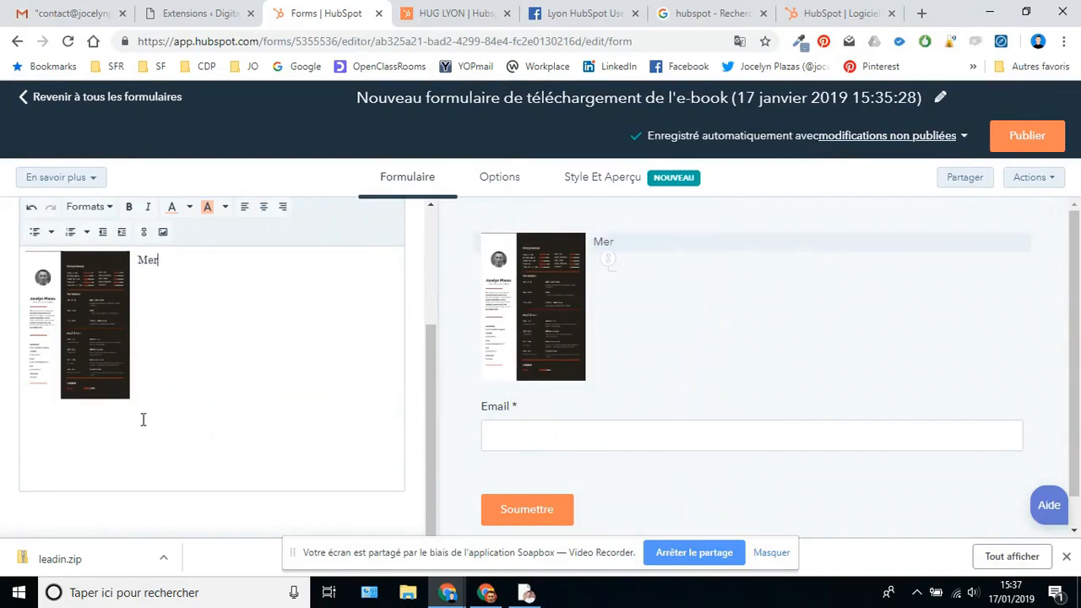
type("ci re remplir le formulaire")
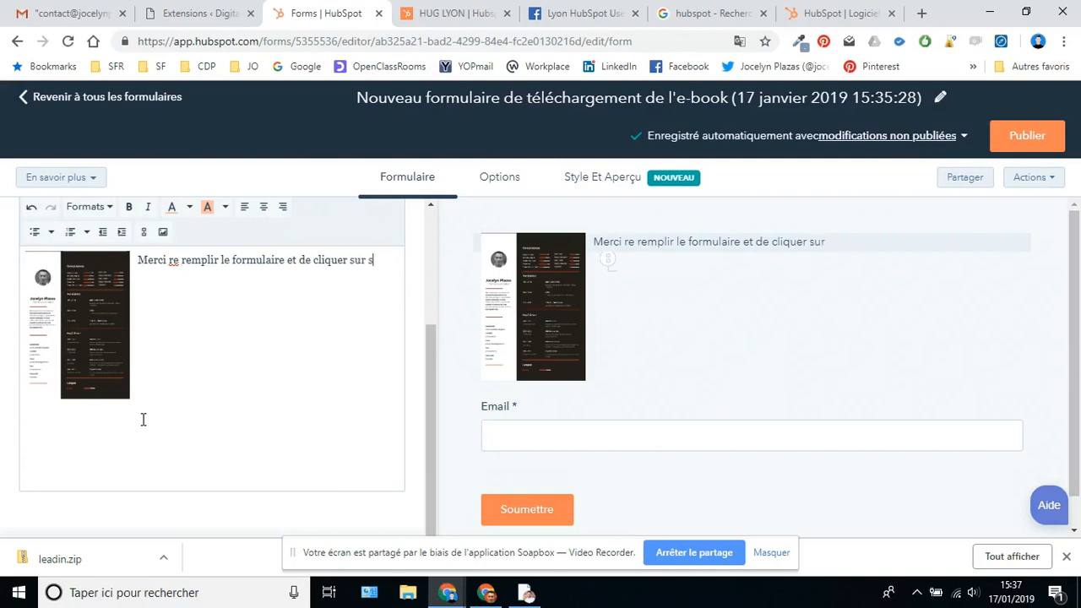
type("ettre pour télécharger le CV")
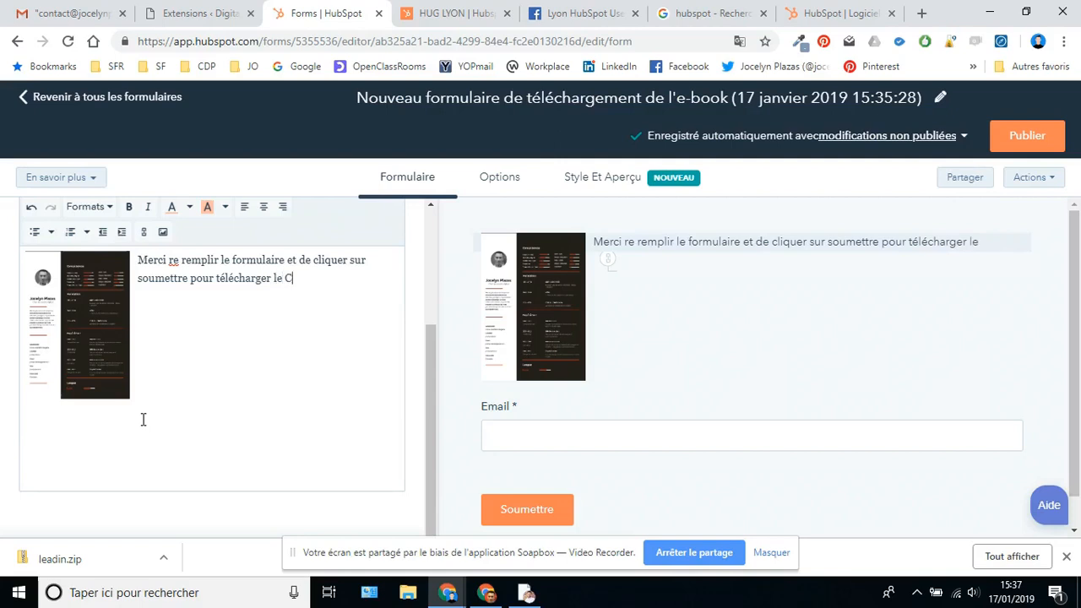
double_click(179, 262)
type("ee")
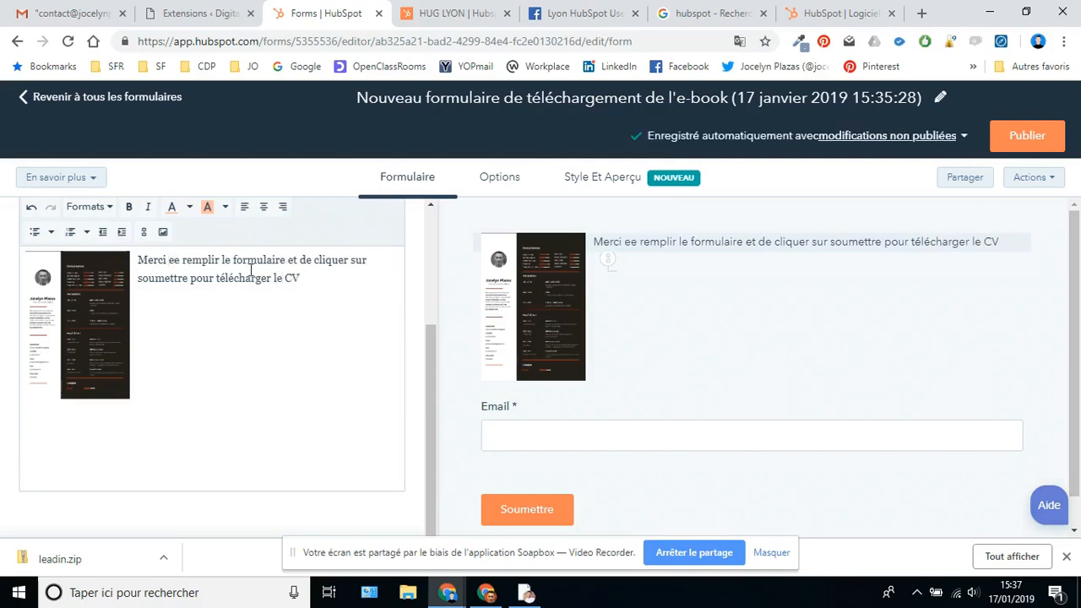
- Center the CV image at 109×154 and fix the text to read 'Merci de remplir'
left_click(99, 315)
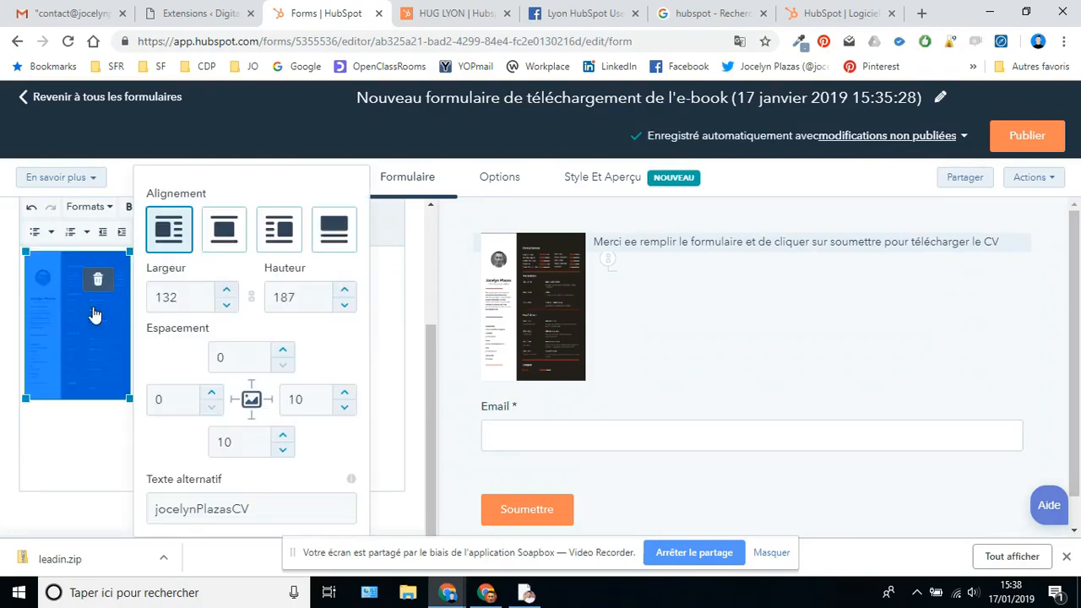
left_click(222, 228)
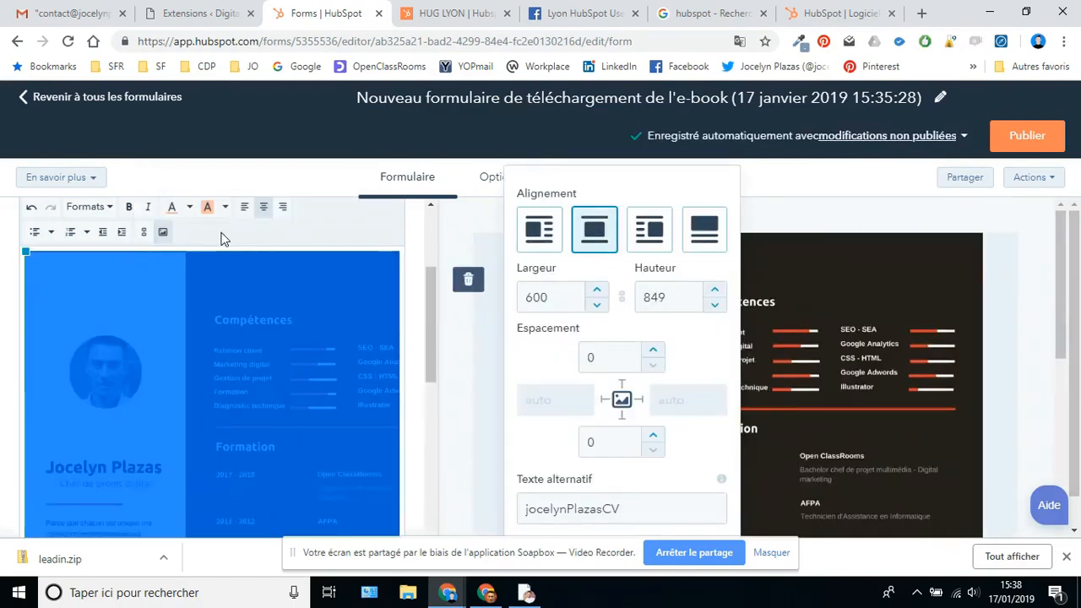
left_click_drag(26, 253, 242, 441)
left_click_drag(95, 251, 254, 460)
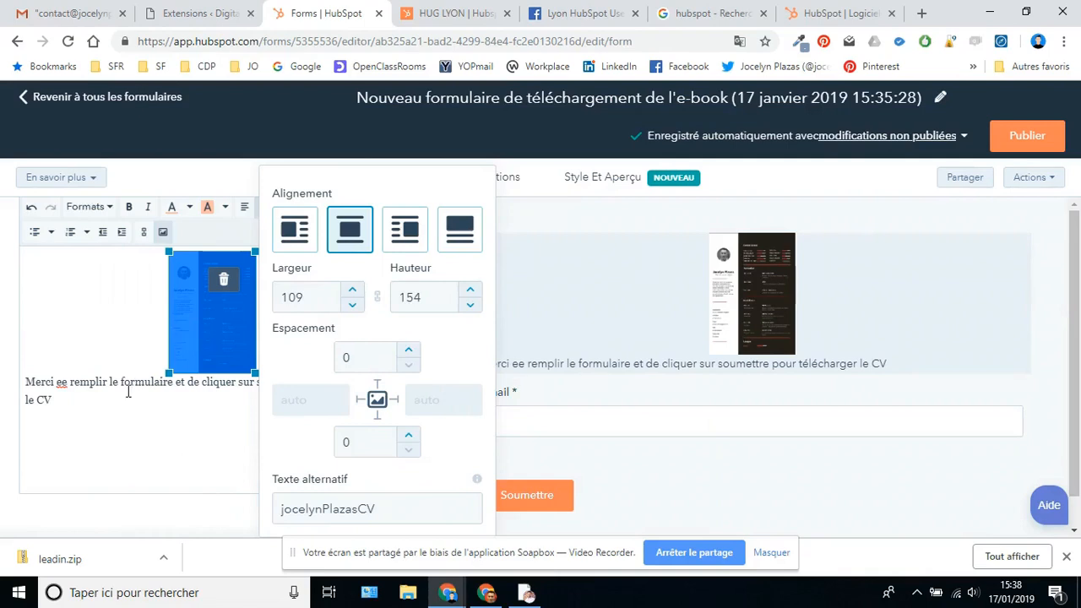
left_click(70, 385)
key("BackSpace")
key("BackSpace")
type("de")
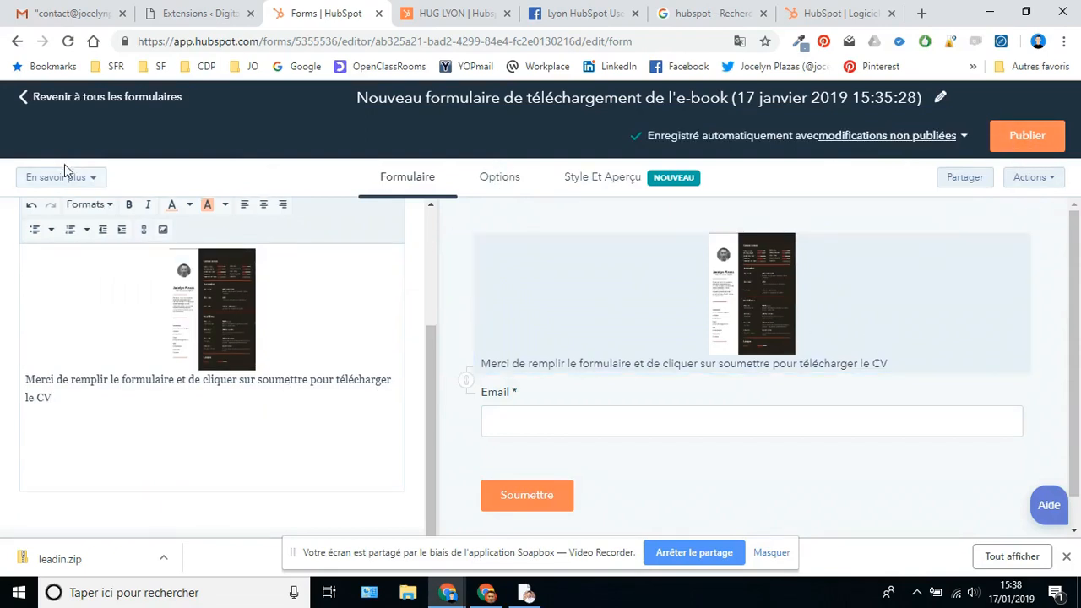
- From the RGPD settings, add communication and data-processing consent checkboxes below the Email field
scroll(242, 270, "up", 3)
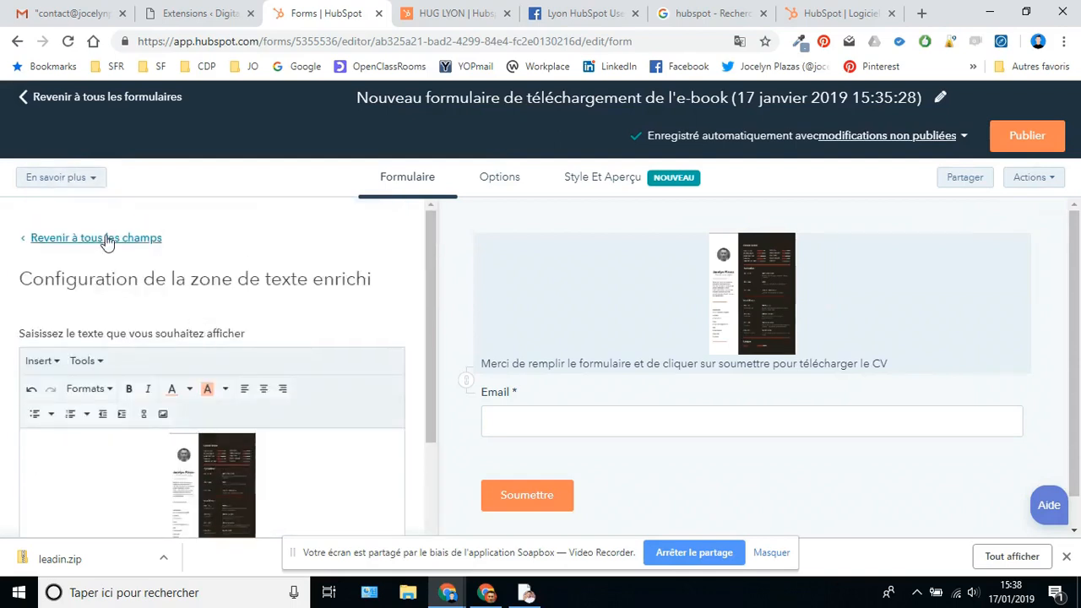
left_click(105, 240)
scroll(181, 415, "down", 3)
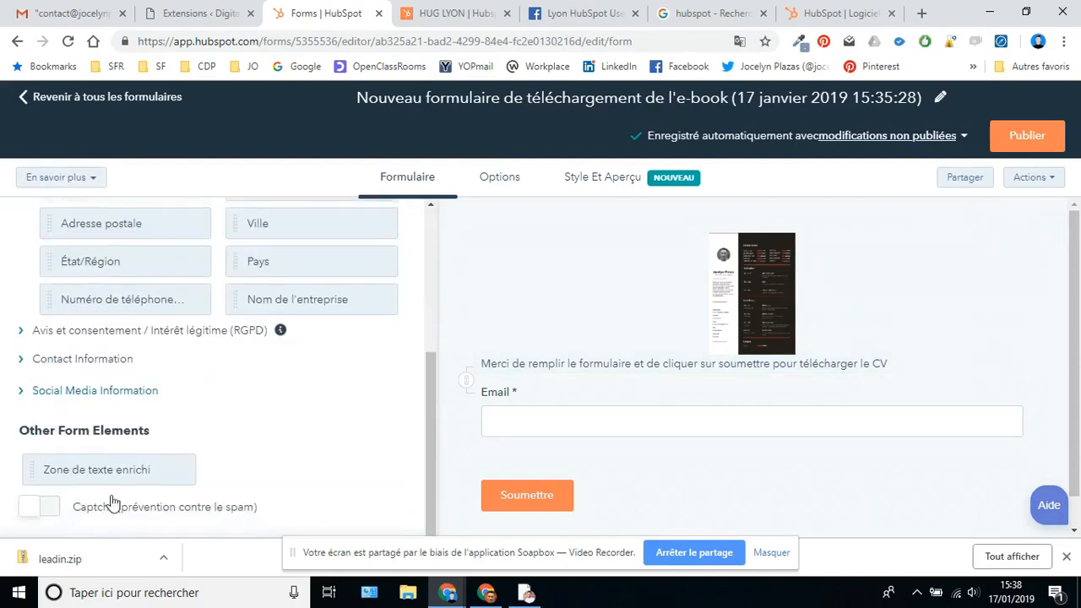
left_click(88, 334)
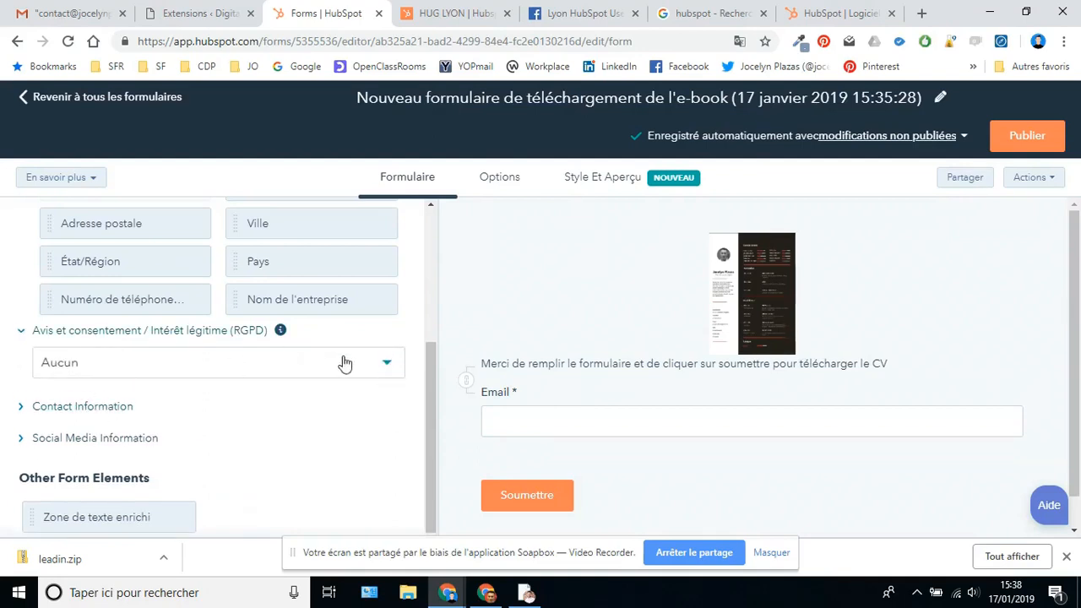
left_click(387, 364)
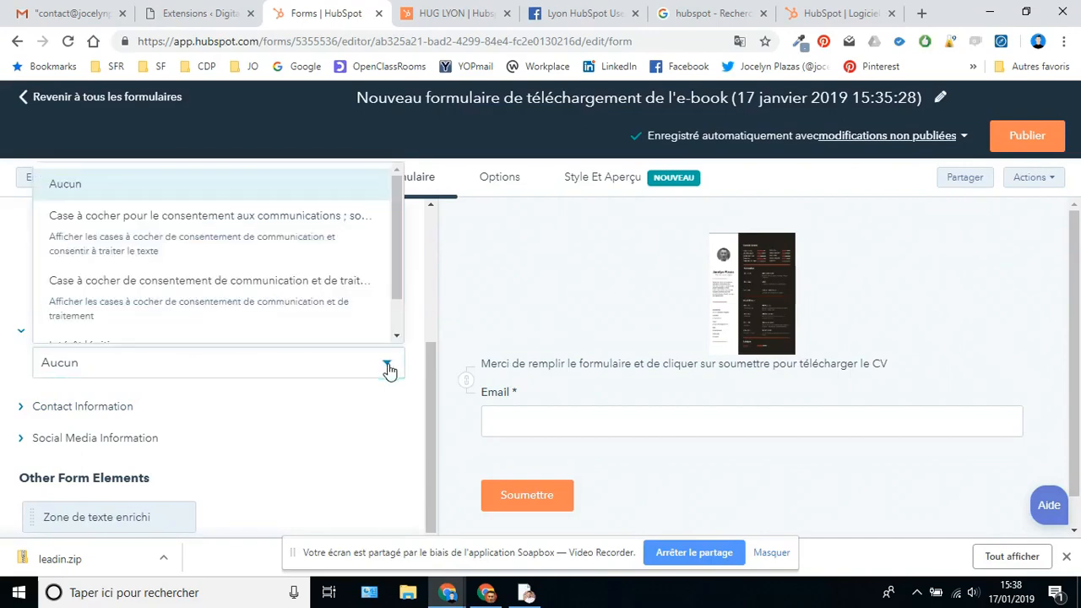
left_click(95, 287)
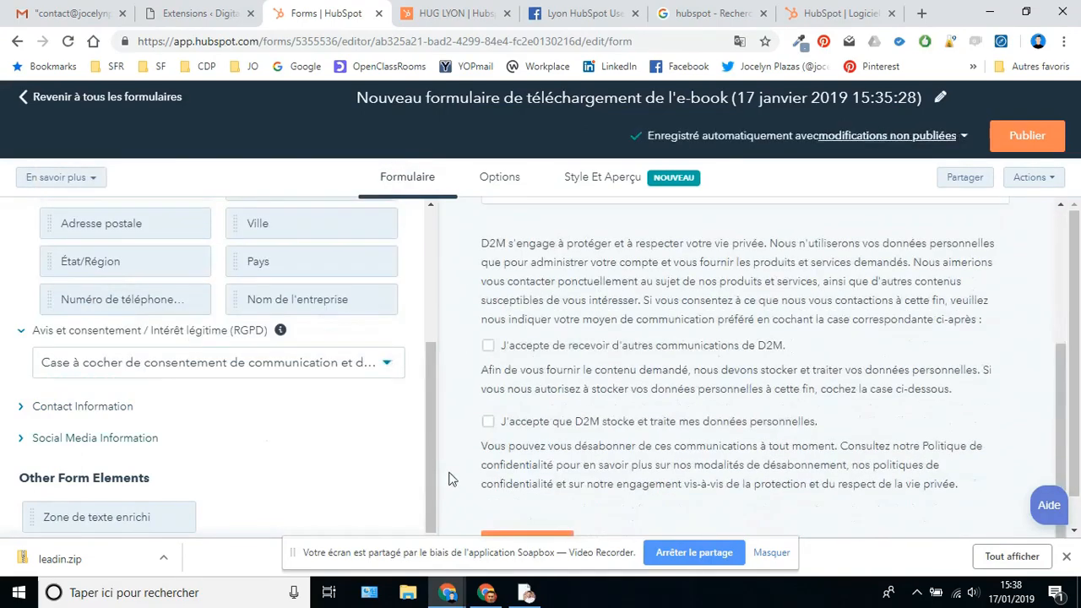
left_click_drag(429, 408, 426, 265)
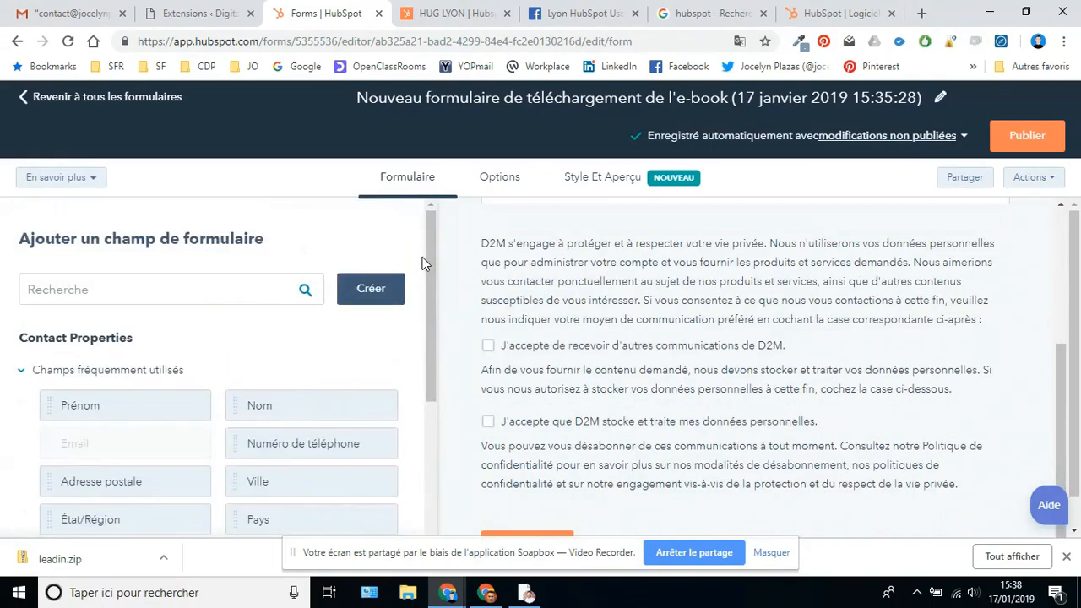
scroll(719, 285, "up", 5)
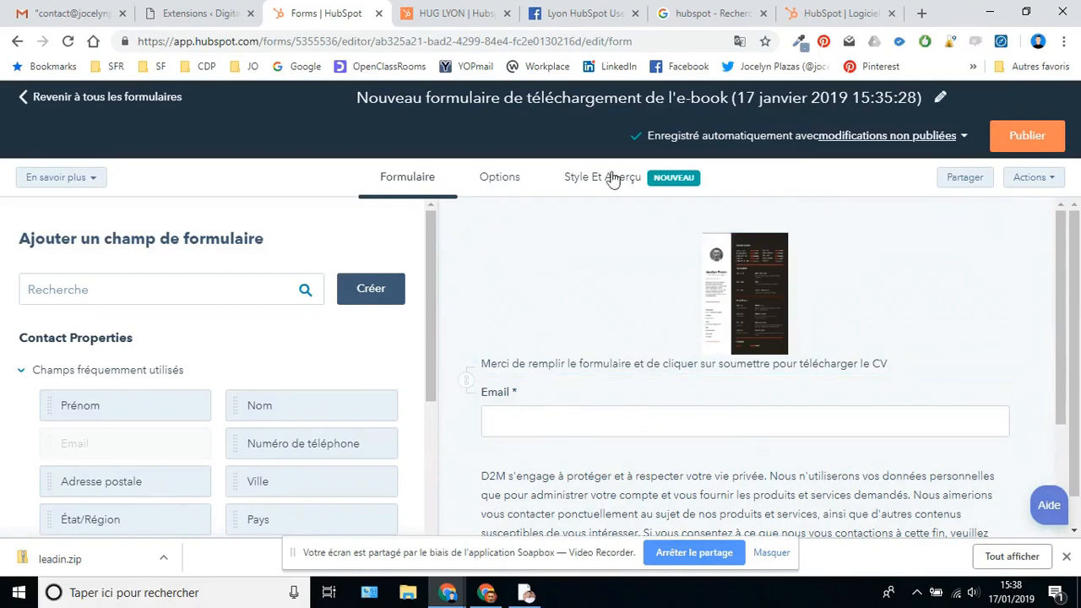
- Add the line 'Cliquez ICI pour télécharger le CV' to the post-submission thank-you message
left_click(499, 178)
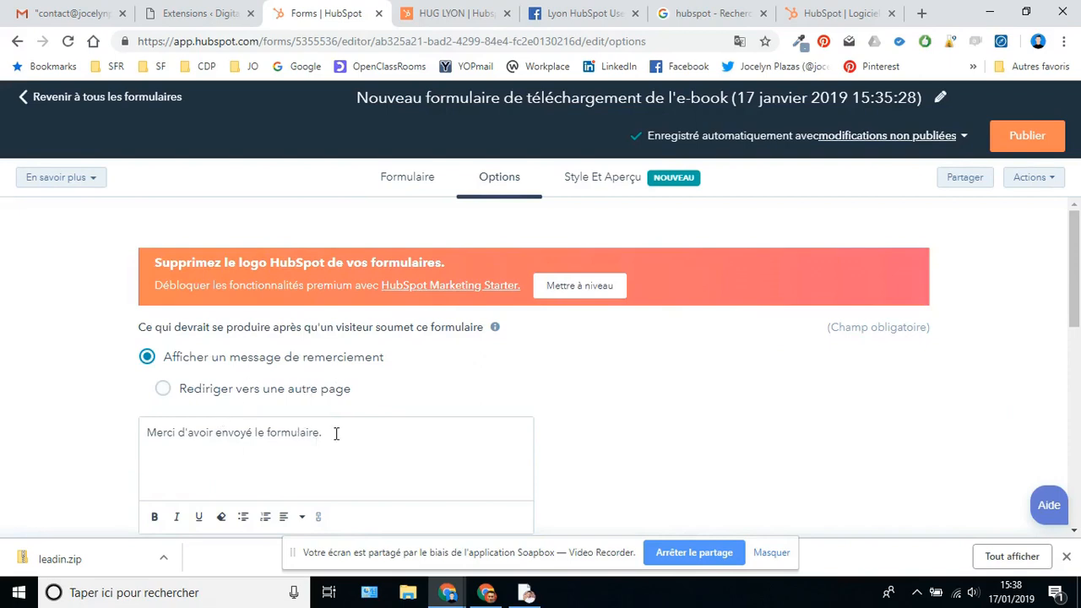
key("Return")
type("Cliquez ICI pour télécharger le CV.")
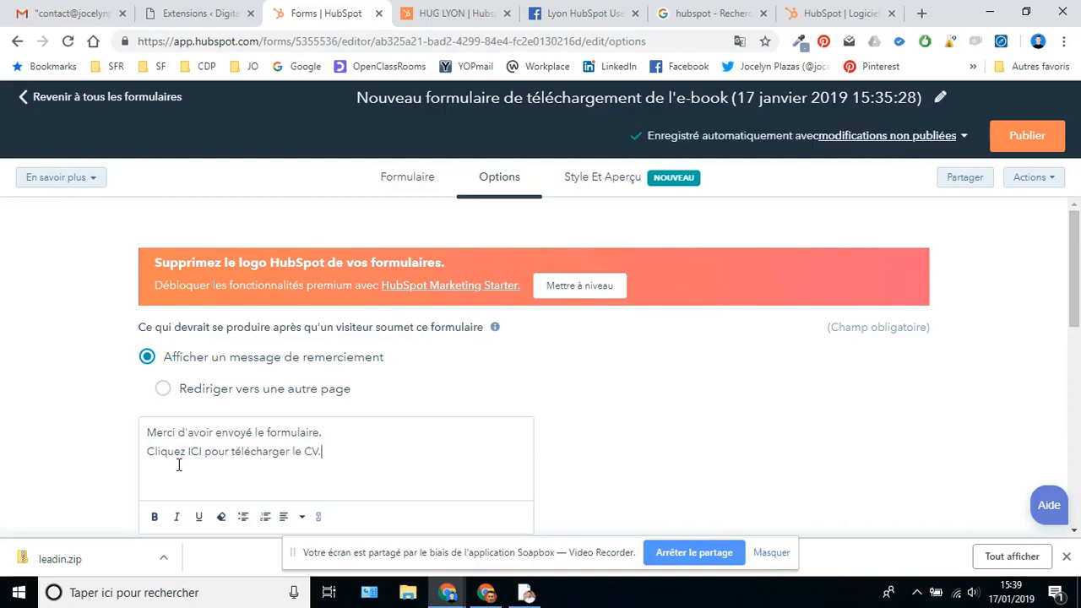
- Start turning the word ICI into a link, then go to the WordPress plugins page
scroll(279, 462, "down", 1)
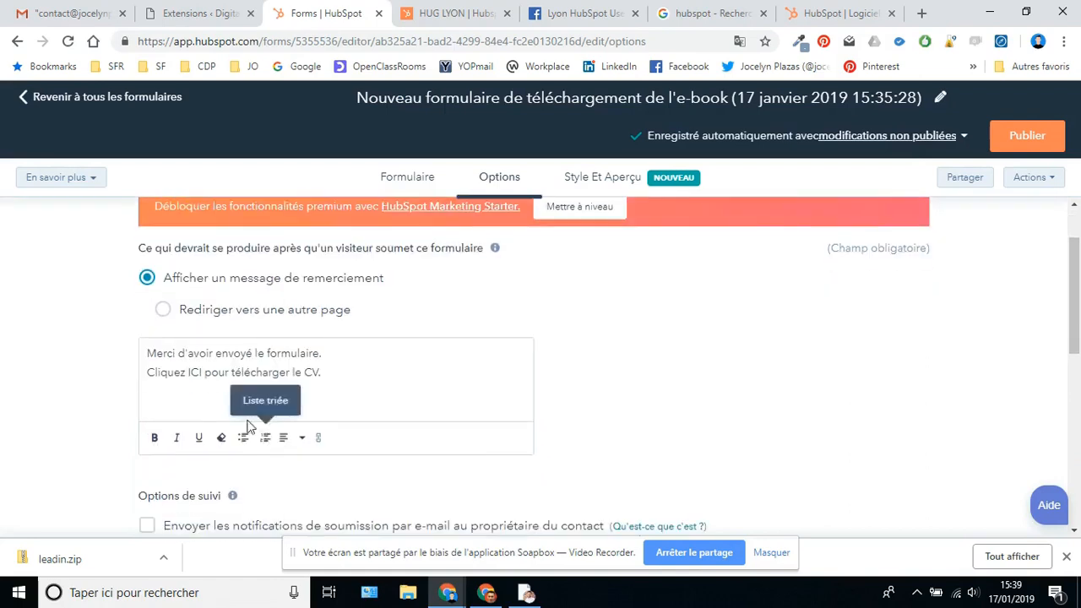
scroll(184, 503, "down", 1)
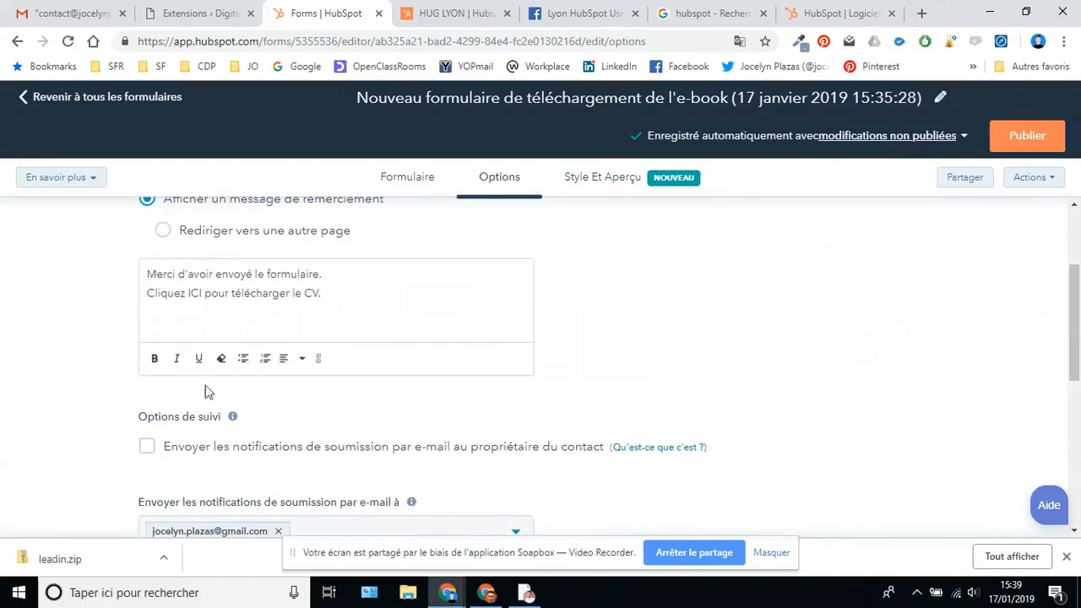
left_click_drag(209, 291, 186, 293)
left_click(316, 360)
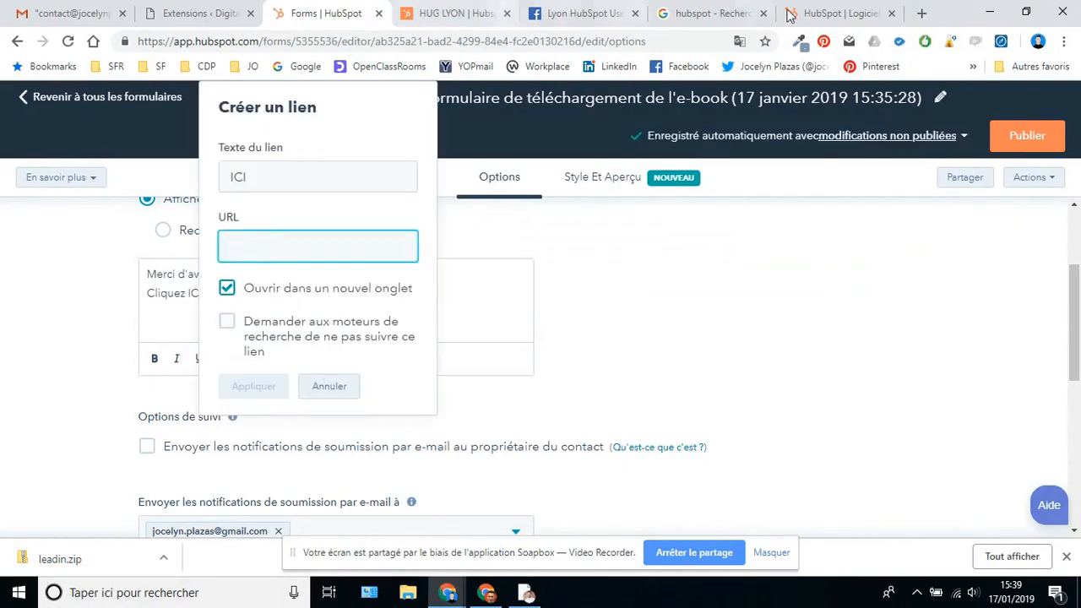
left_click(200, 13)
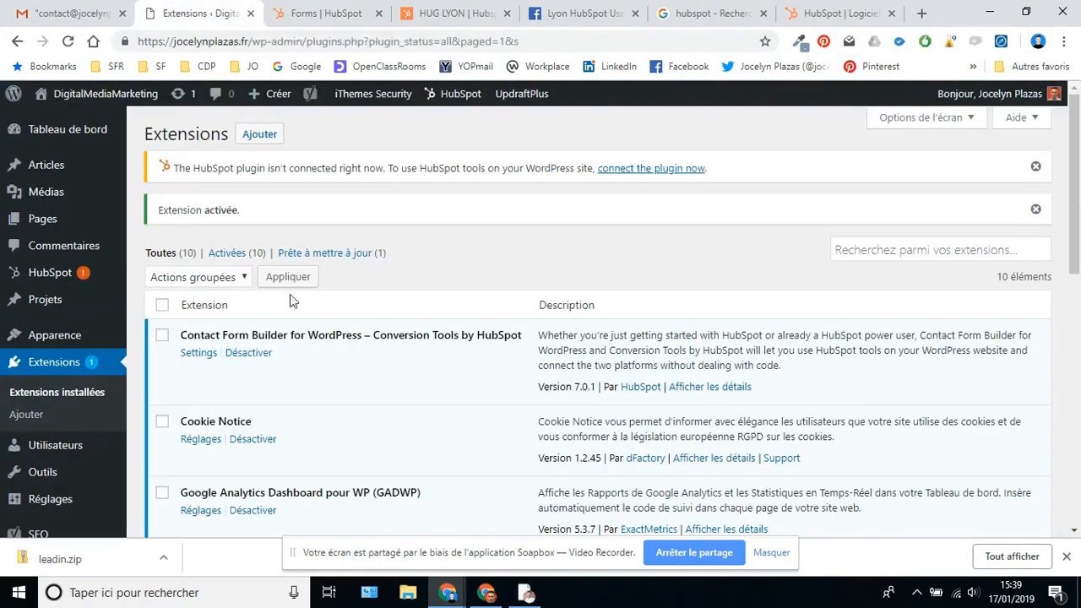
- Open the site's 'Voir mon CV' page, copy its address, and go back to the HubSpot tab
left_click(68, 96)
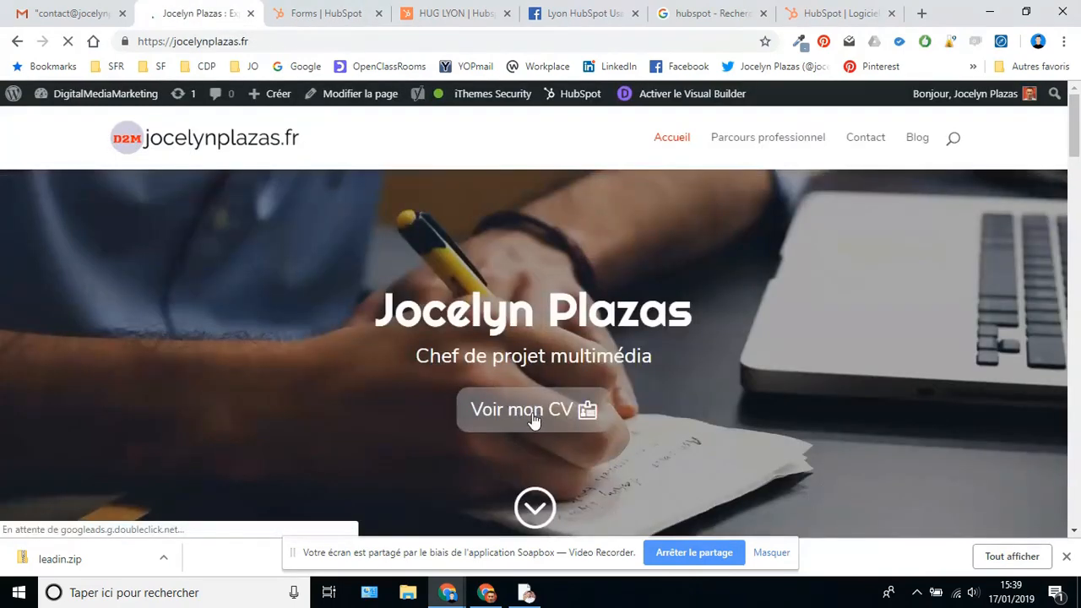
left_click(545, 414)
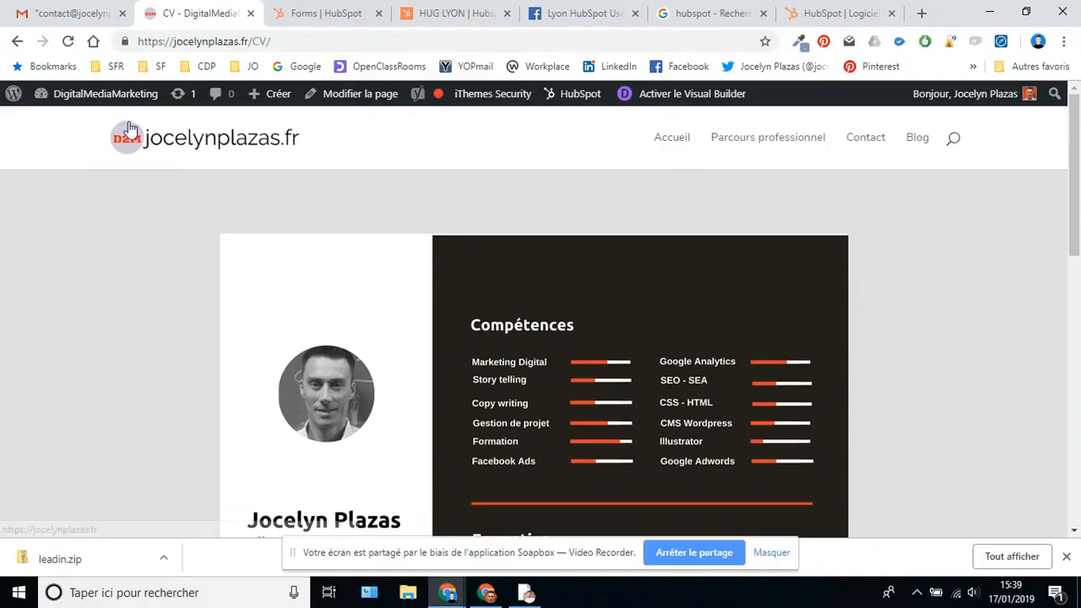
right_click(213, 46)
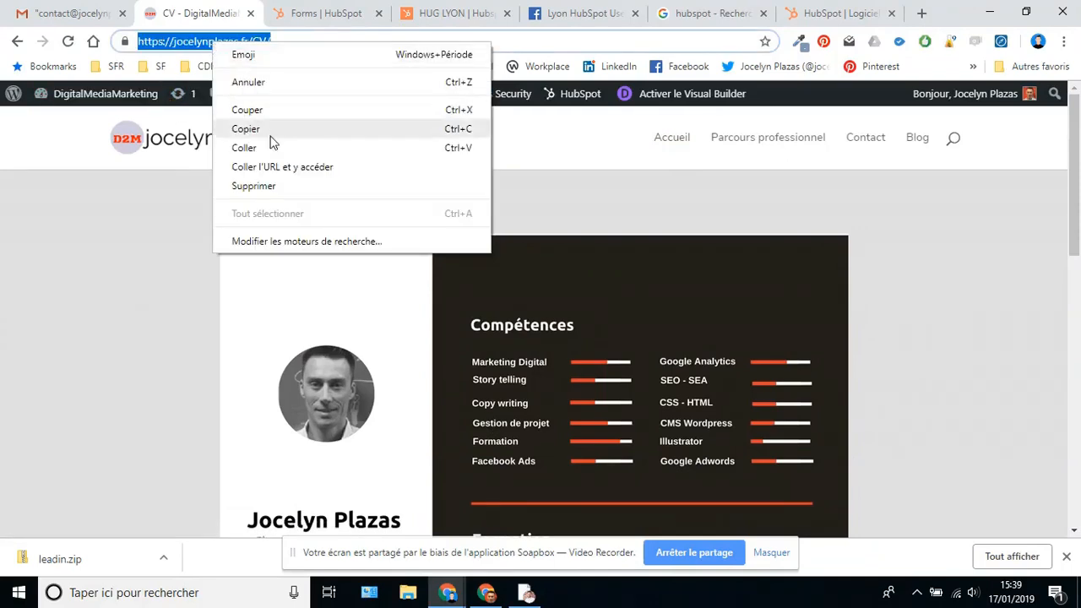
left_click(266, 129)
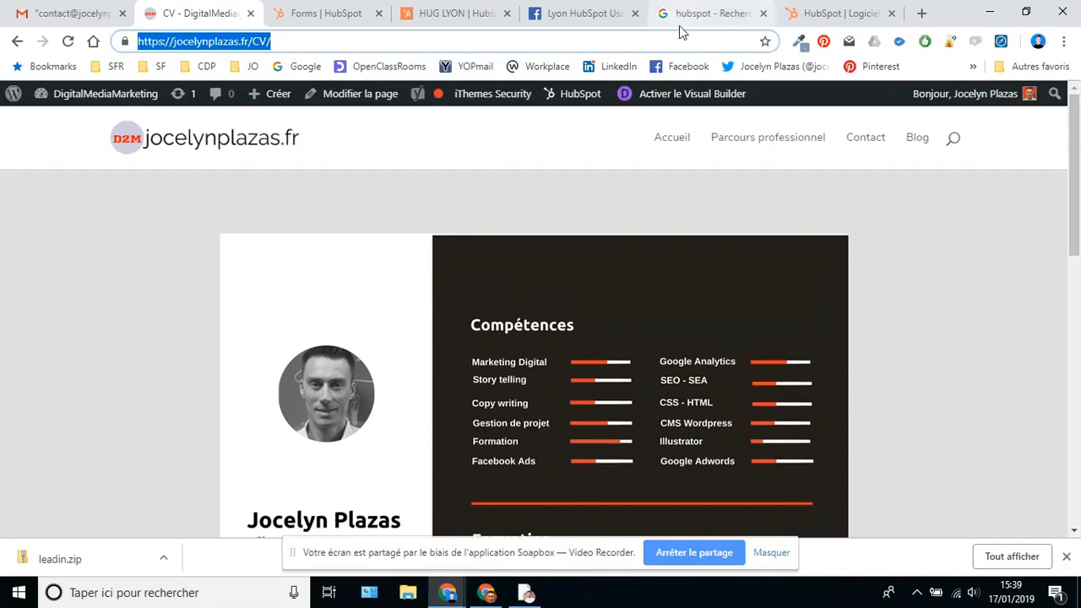
left_click(328, 16)
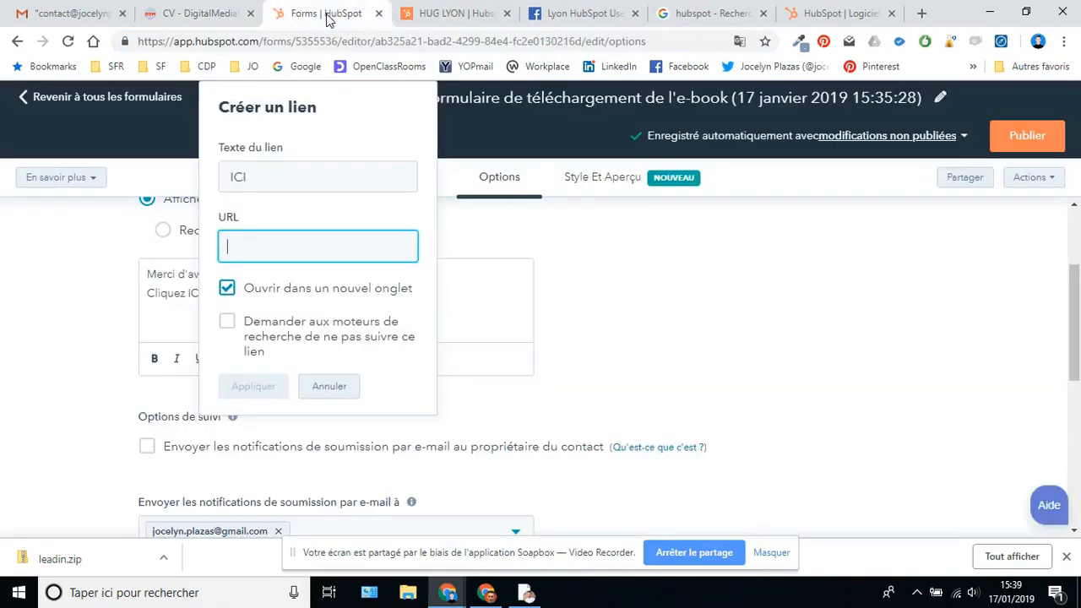
- Paste the CV page address as plain text into the ICI link, apply it, and click Publier
right_click(238, 250)
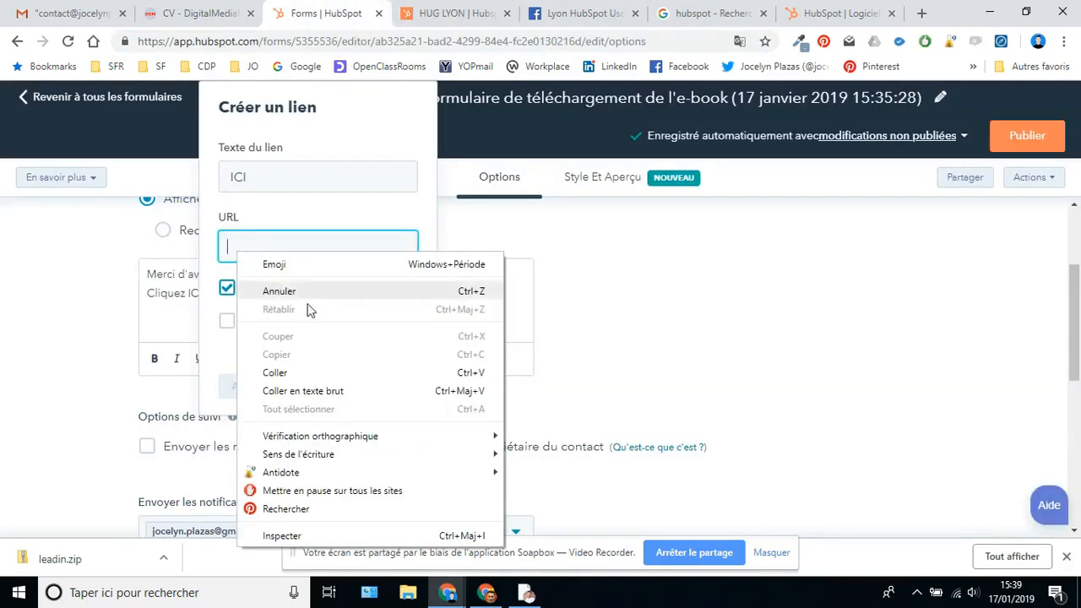
left_click(319, 395)
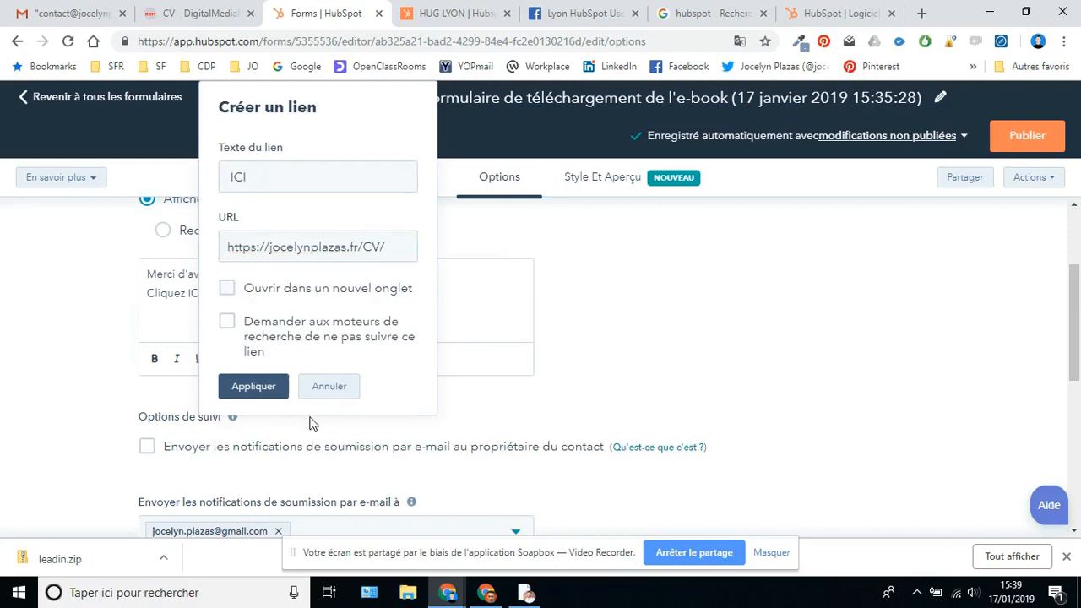
left_click(263, 394)
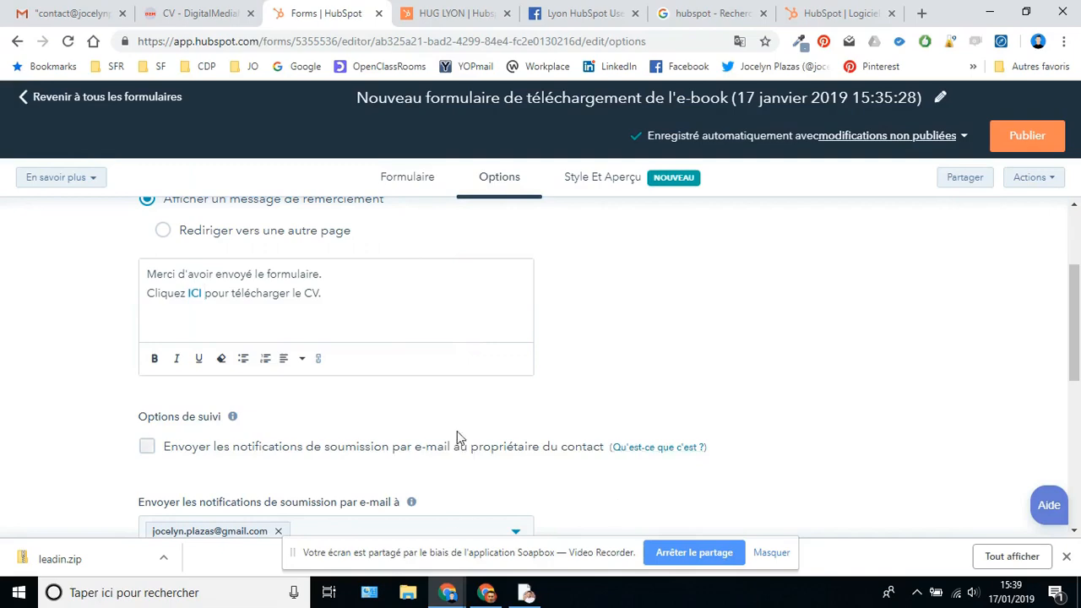
scroll(456, 434, "down", 2)
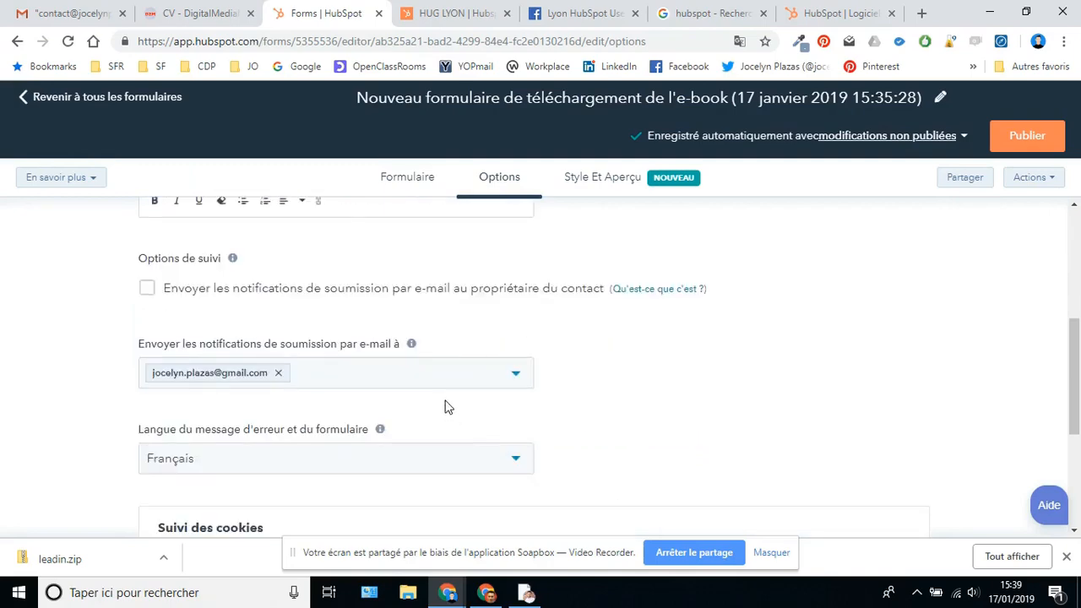
scroll(447, 386, "down", 2)
scroll(511, 359, "up", 6)
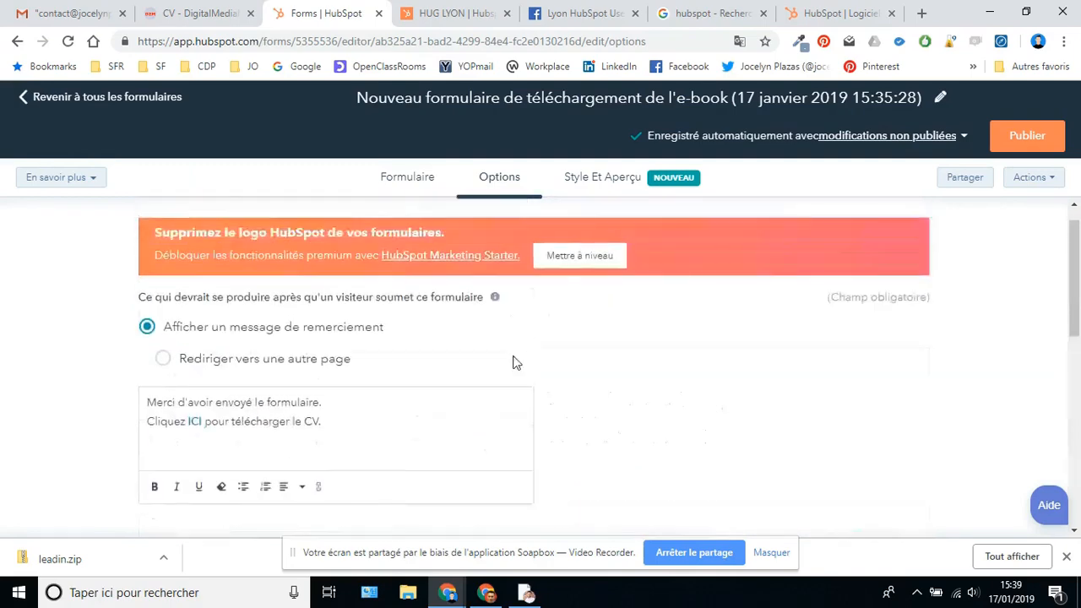
left_click(1048, 142)
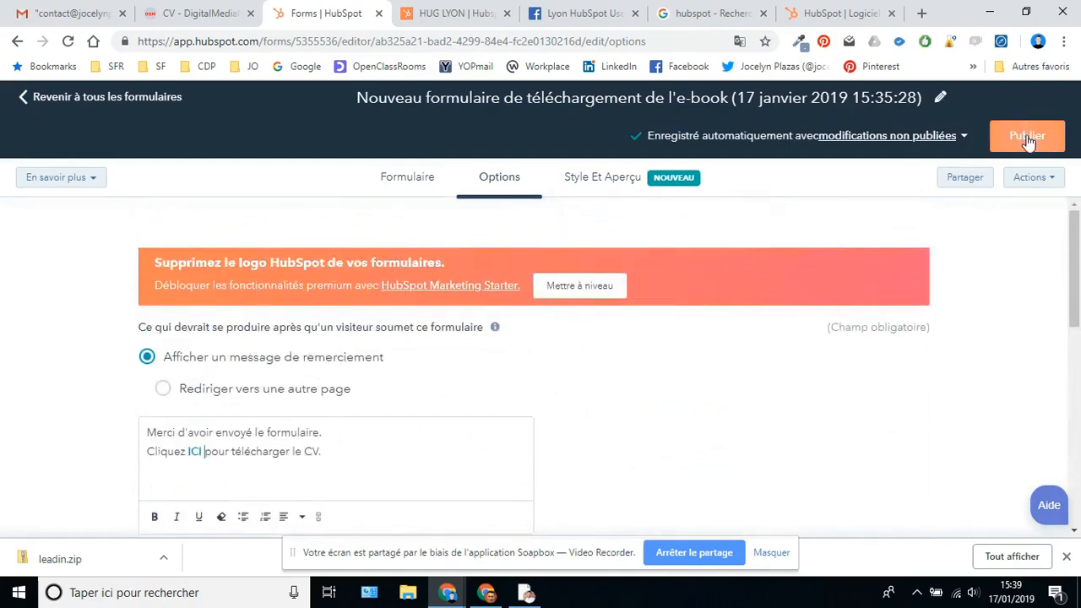
- Scroll through the form's 'Style Et Aperçu' preview, then publish the form
left_click(596, 177)
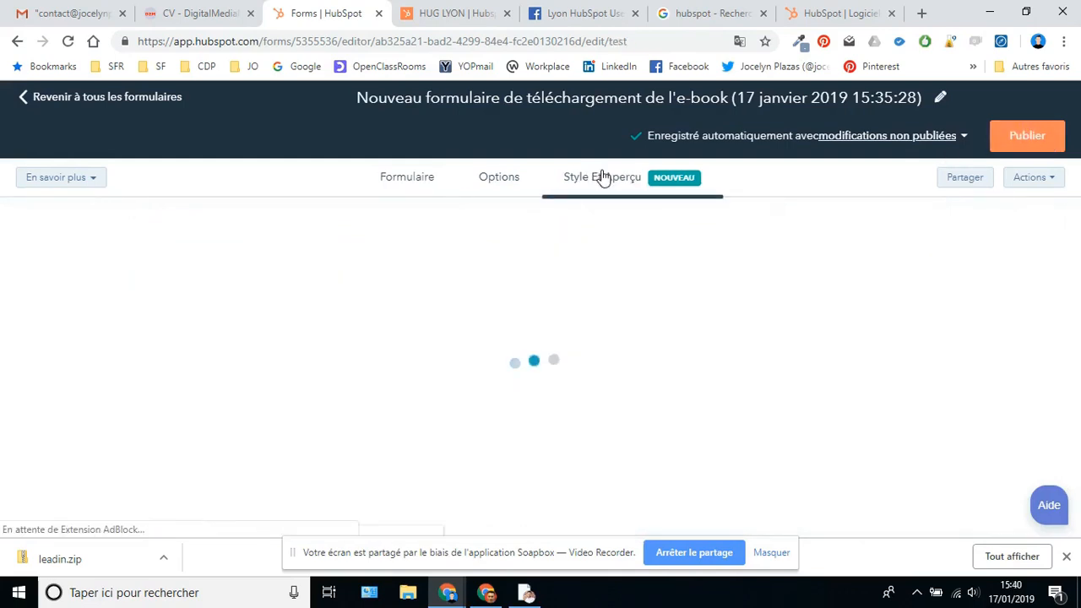
scroll(715, 374, "down", 3)
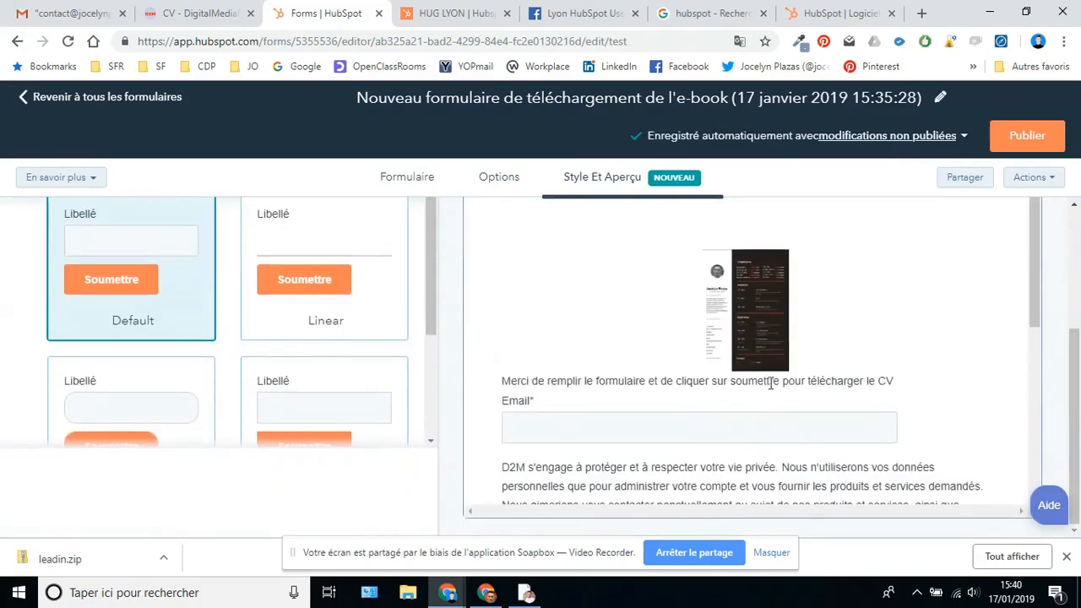
scroll(707, 414, "down", 5)
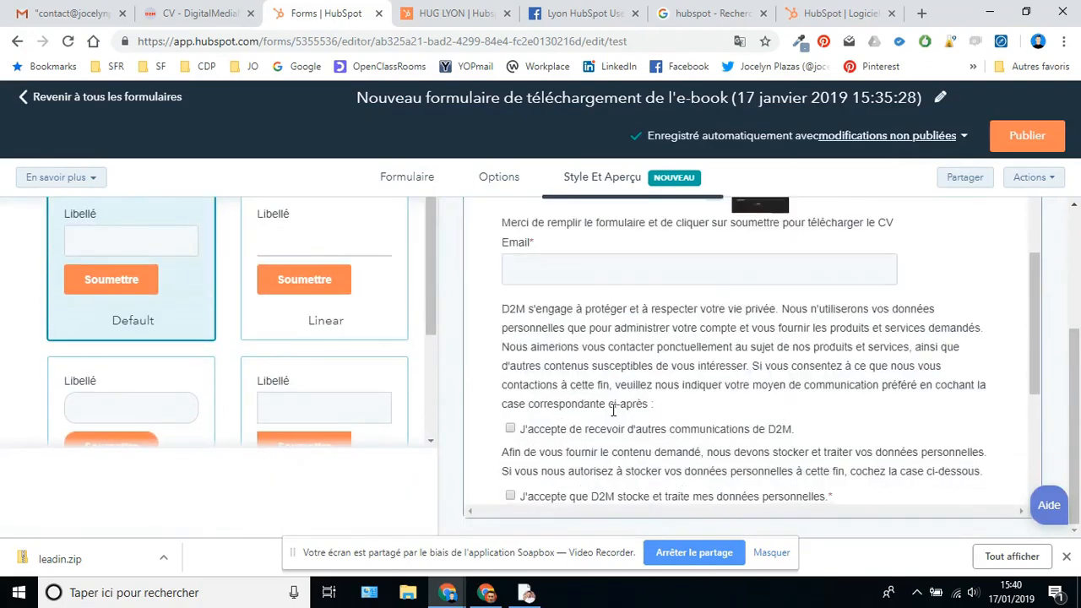
scroll(621, 410, "up", 5)
scroll(616, 409, "up", 1)
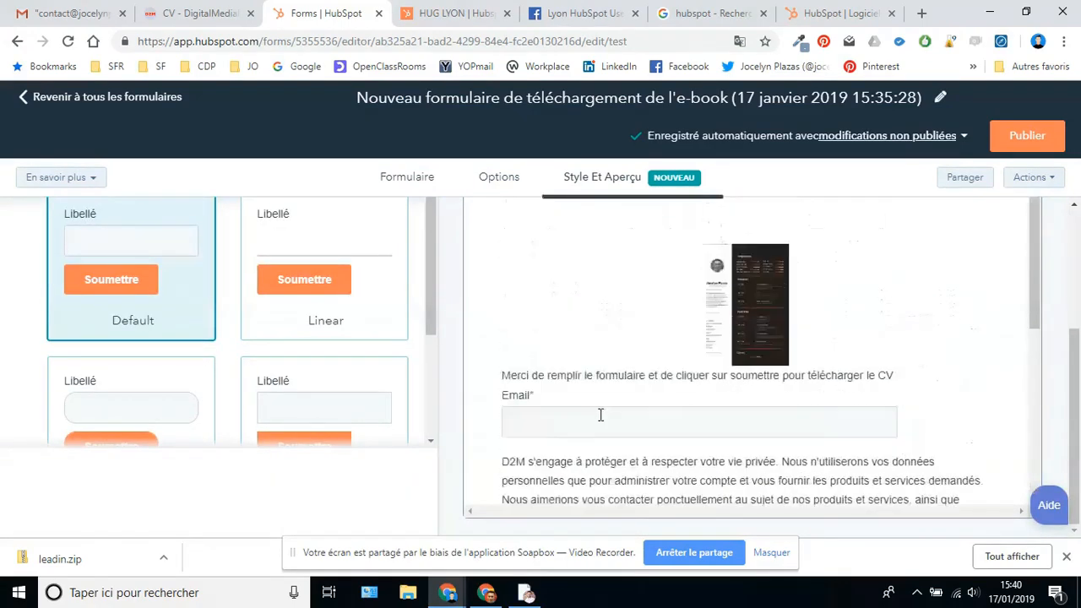
scroll(608, 320, "up", 4)
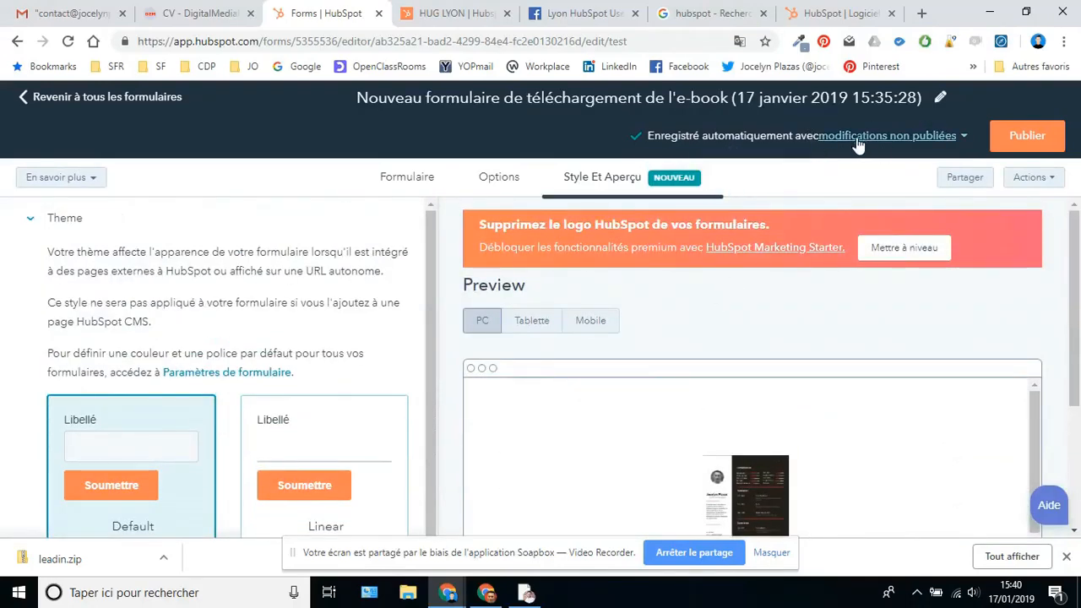
left_click(1024, 140)
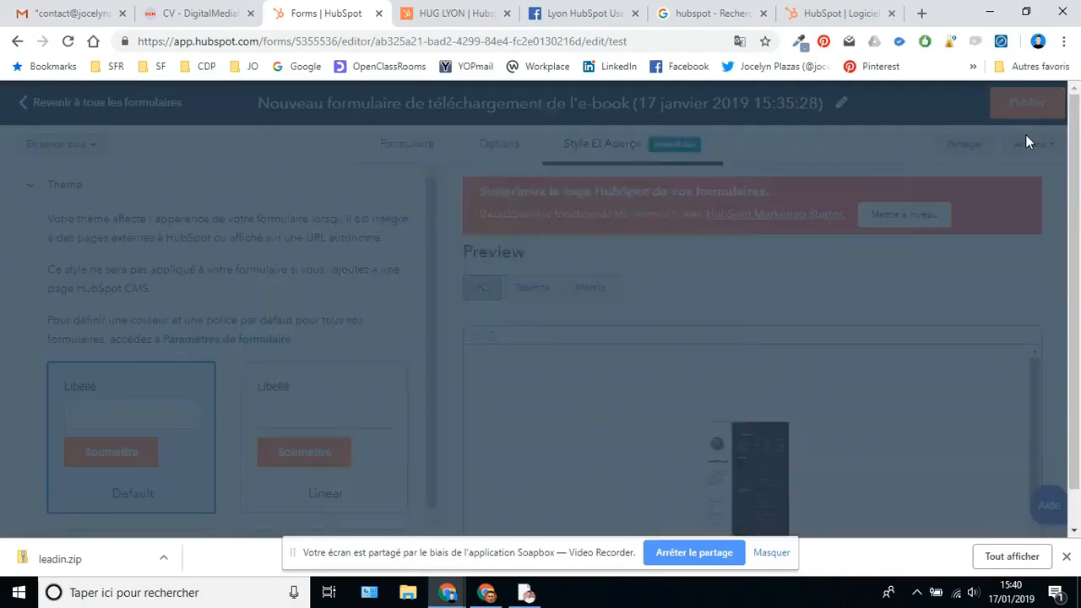
- Look over the form's embed script under 'Code intégré'
scroll(615, 431, "down", 1)
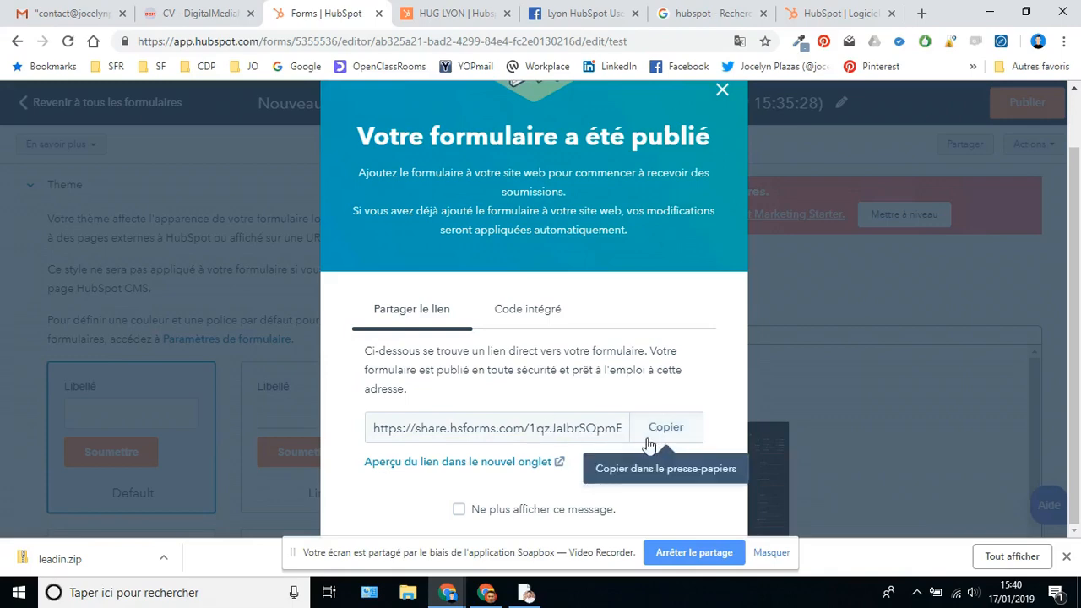
left_click(528, 311)
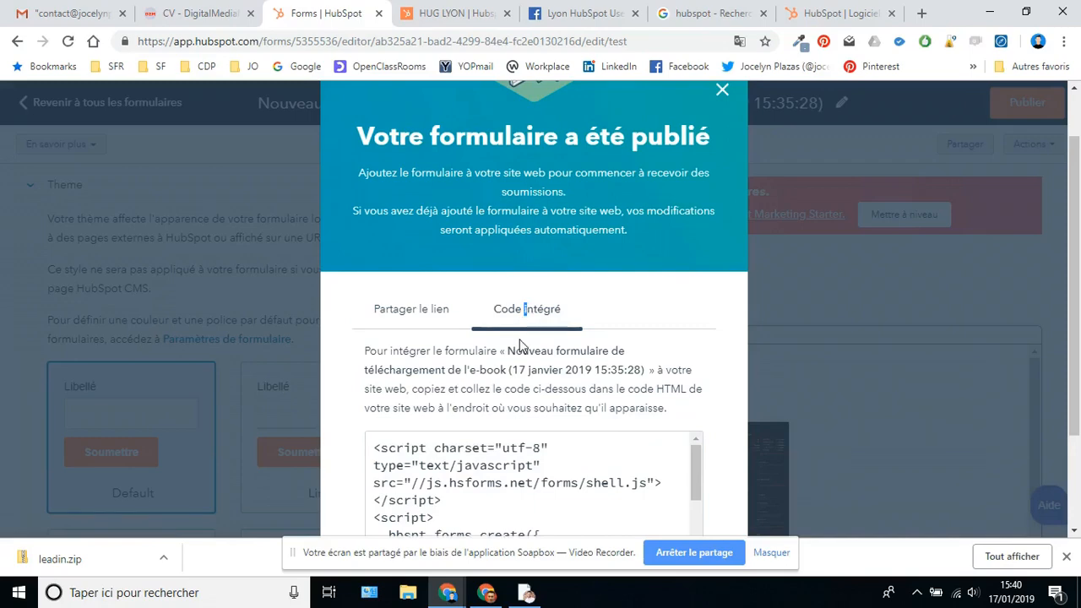
scroll(500, 445, "down", 2)
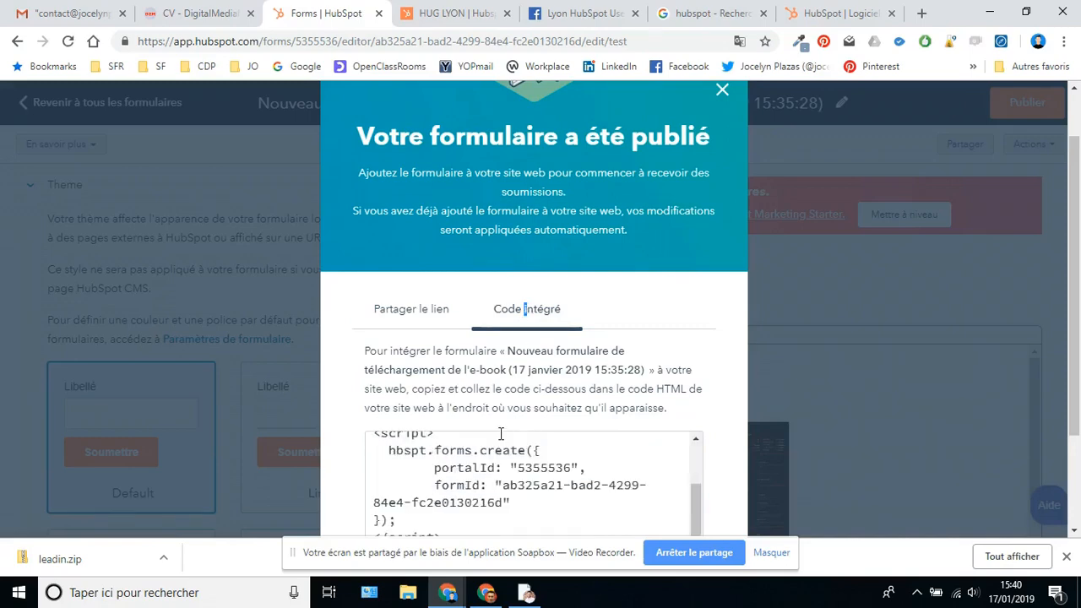
scroll(509, 462, "down", 2)
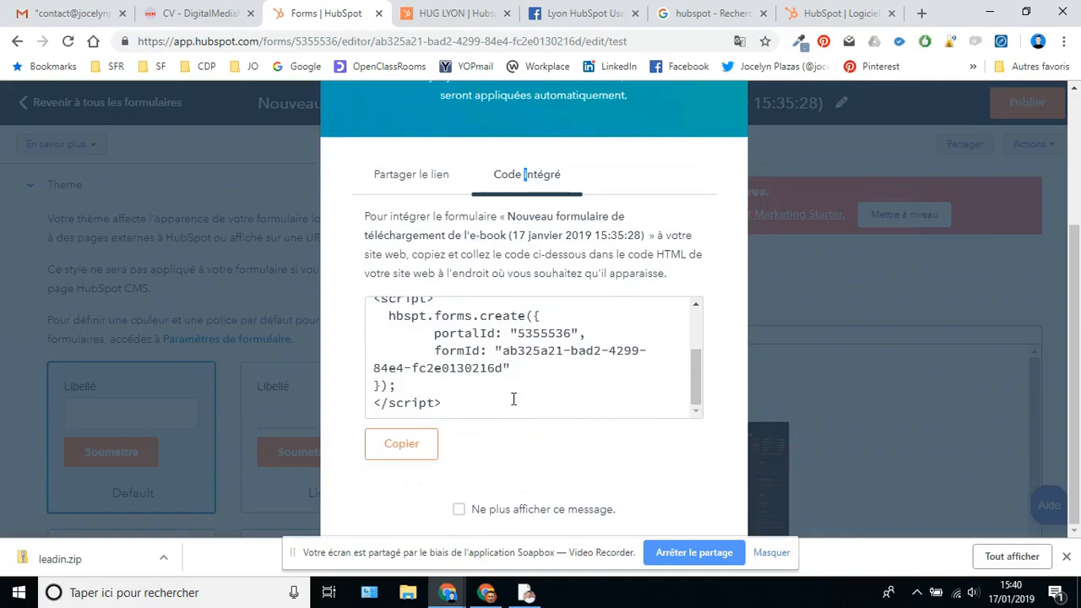
scroll(513, 398, "up", 3)
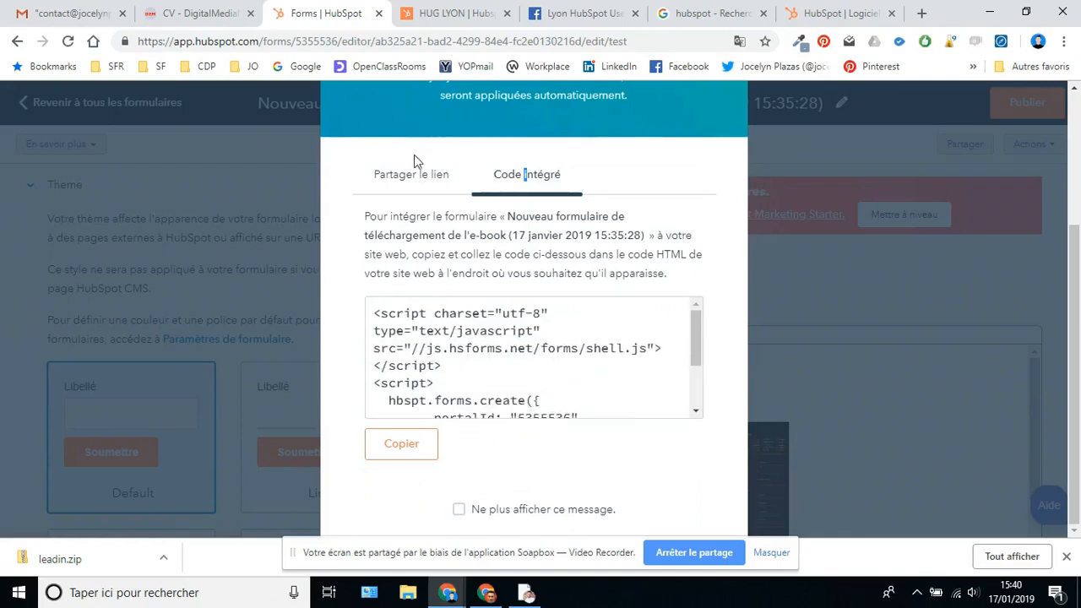
- Copy the form's share link from 'Partager le lien' and open a new browser tab
left_click(407, 181)
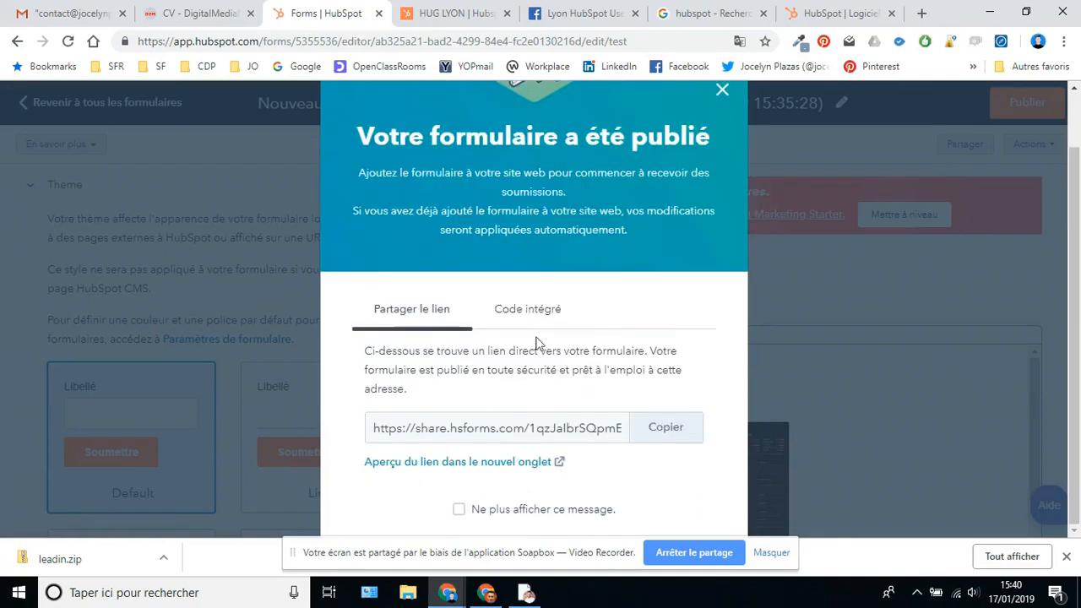
left_click(666, 430)
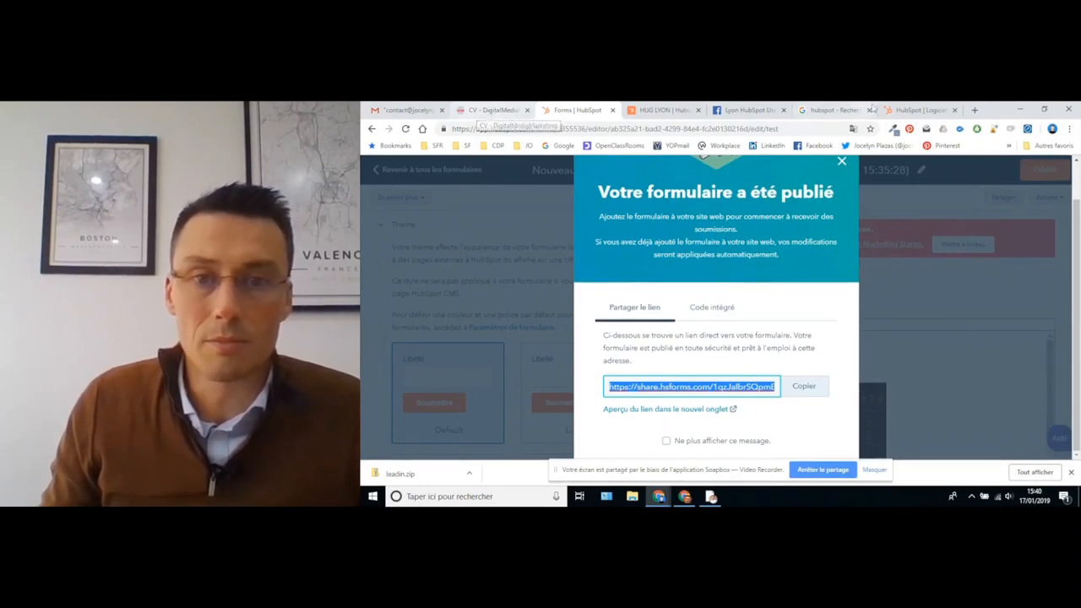
left_click(975, 109)
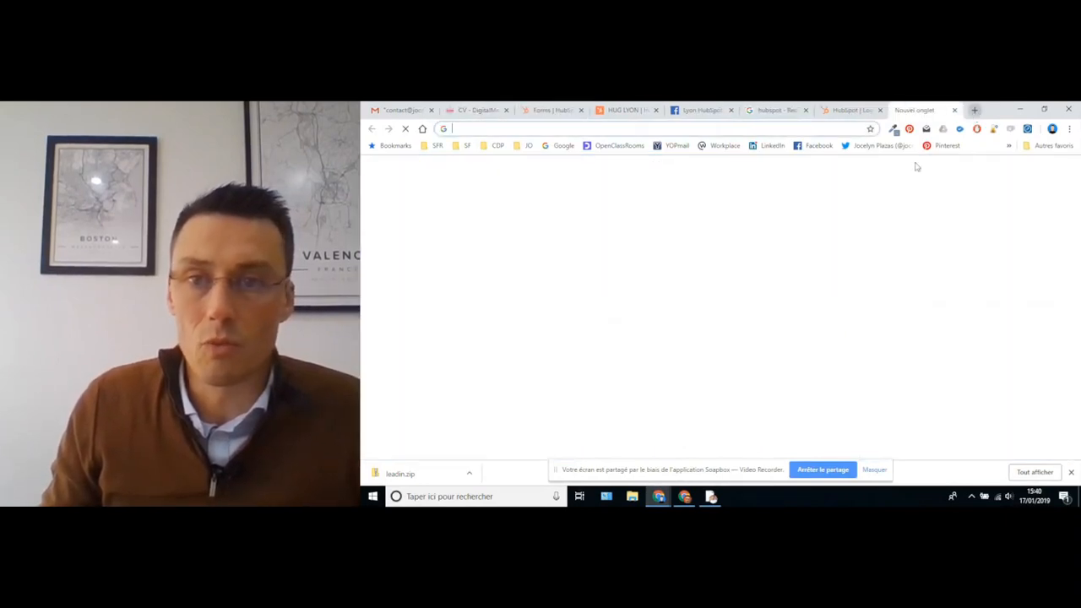
- Paste the HubSpot share link into the address bar and scroll through the live e-book form
right_click(473, 132)
left_click(512, 215)
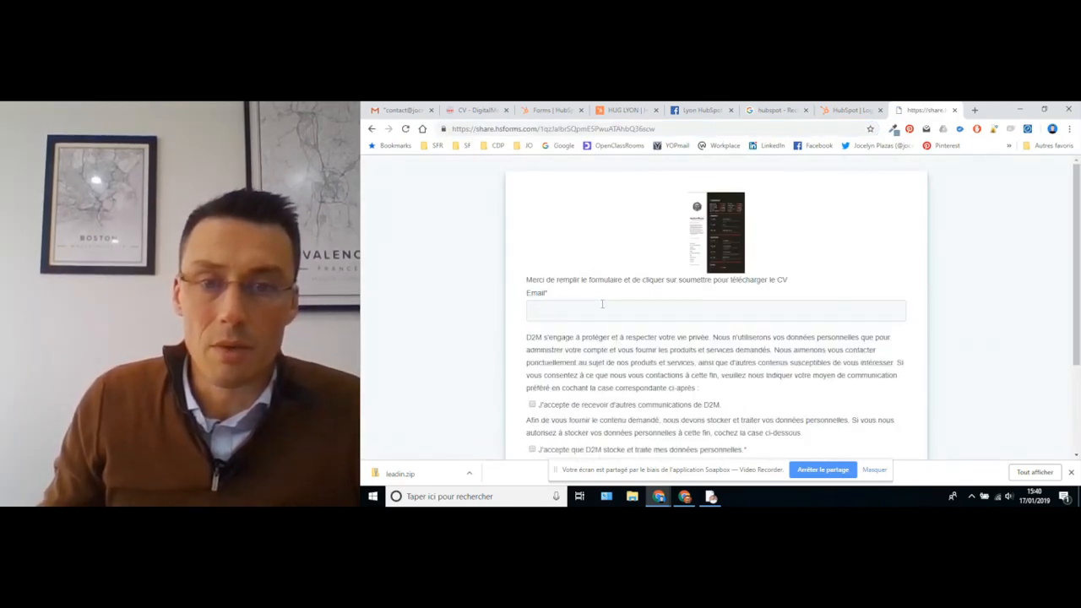
scroll(618, 313, "down", 3)
scroll(618, 313, "up", 2)
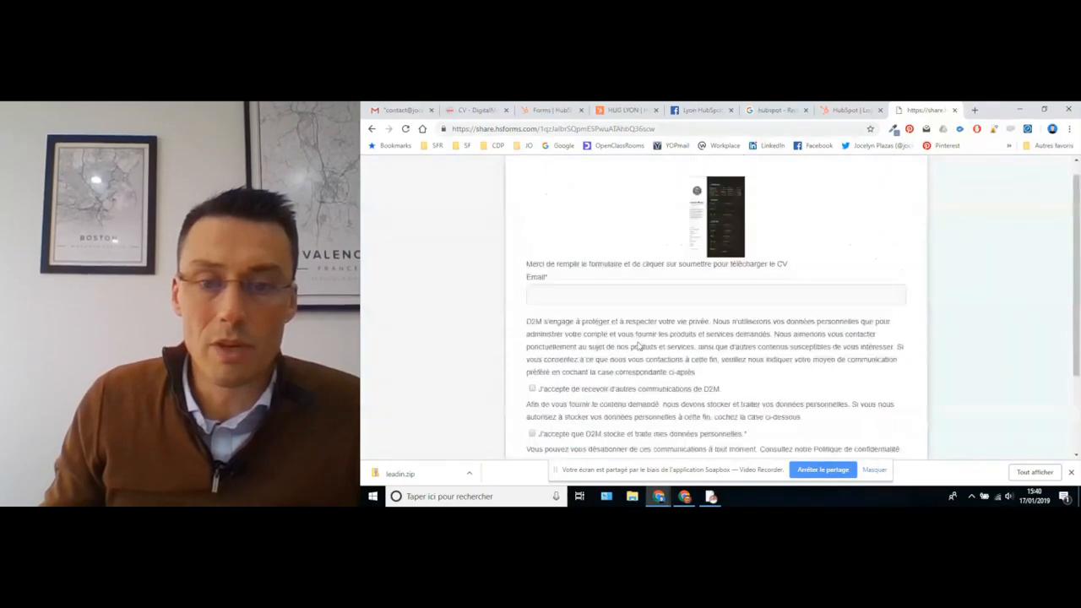
scroll(625, 329, "down", 3)
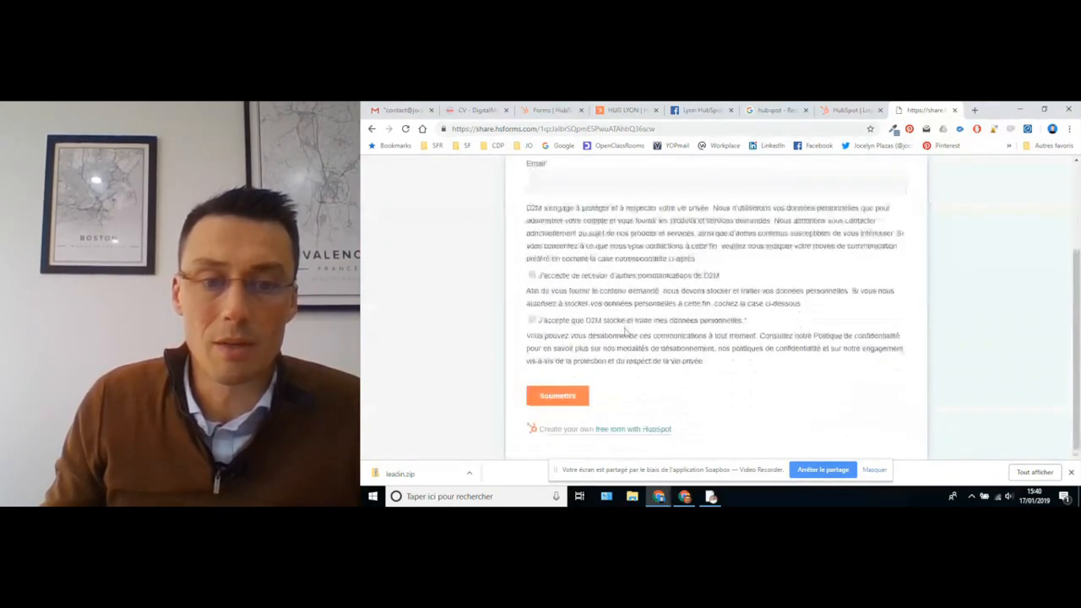
scroll(658, 255, "up", 3)
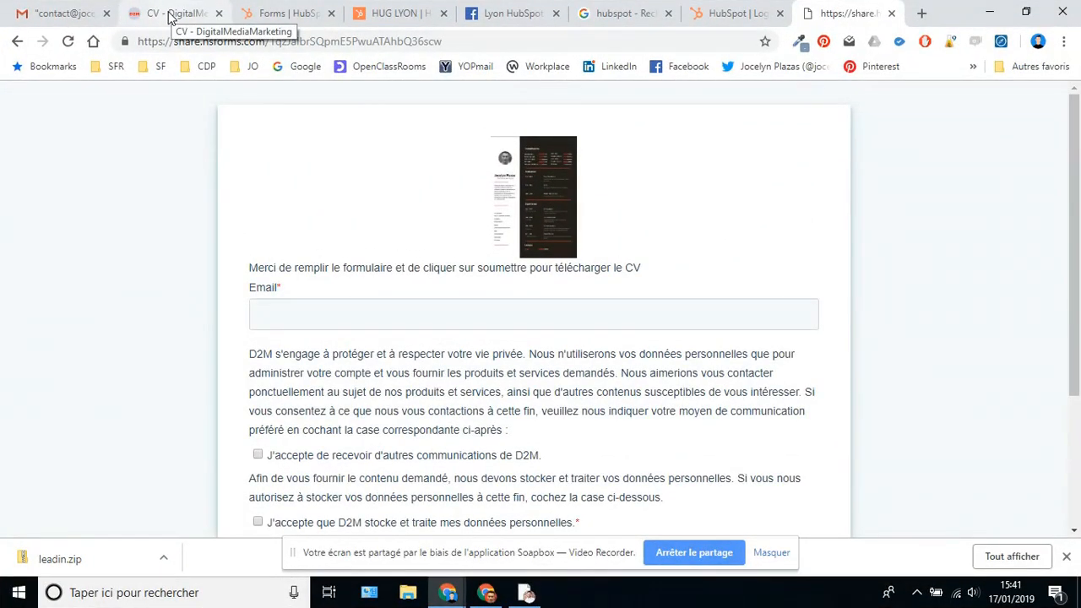
- From the WordPress dashboard's Pages list, open Accueil in the Divi Visual Builder
left_click(172, 13)
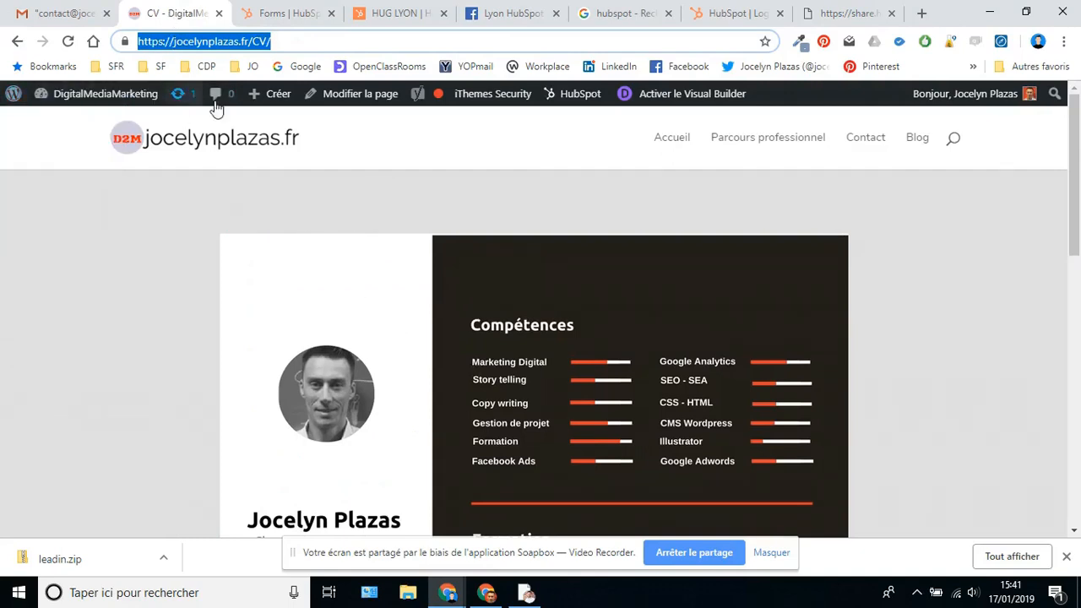
left_click(110, 100)
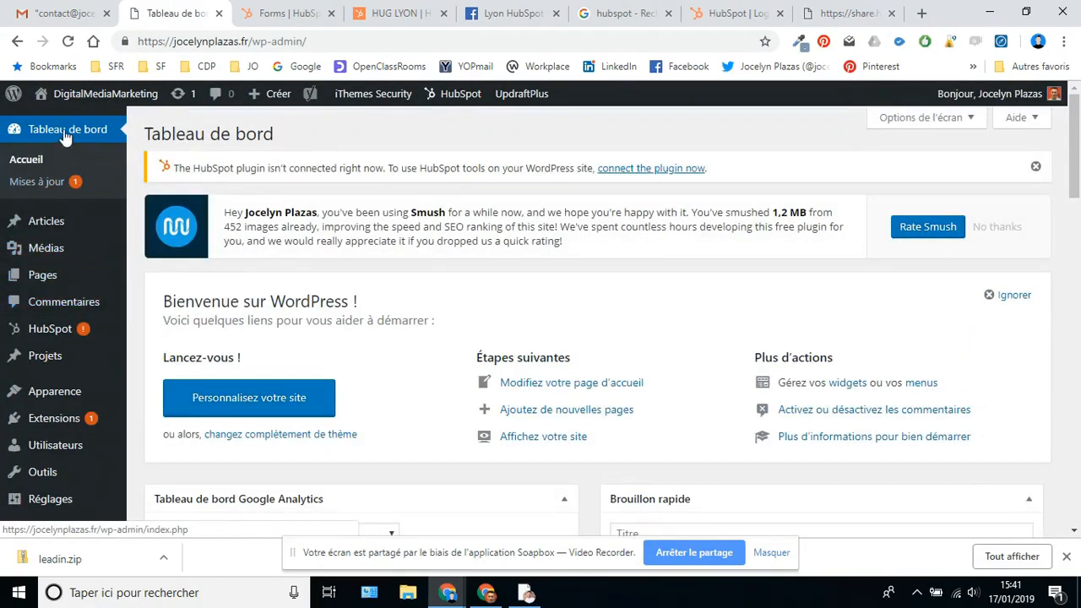
mouse_move(52, 222)
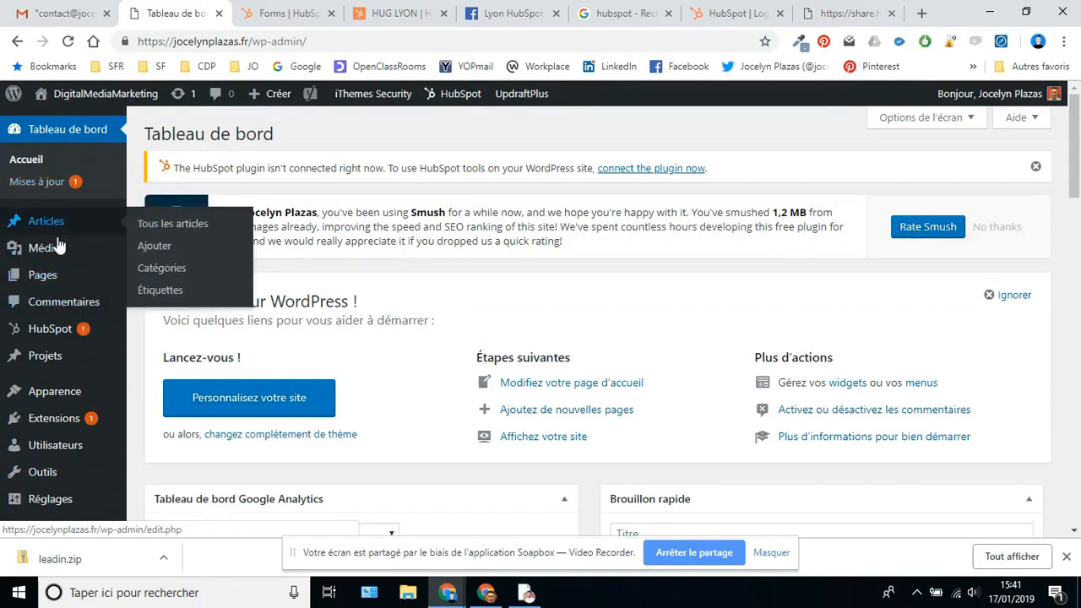
mouse_move(56, 273)
left_click(57, 280)
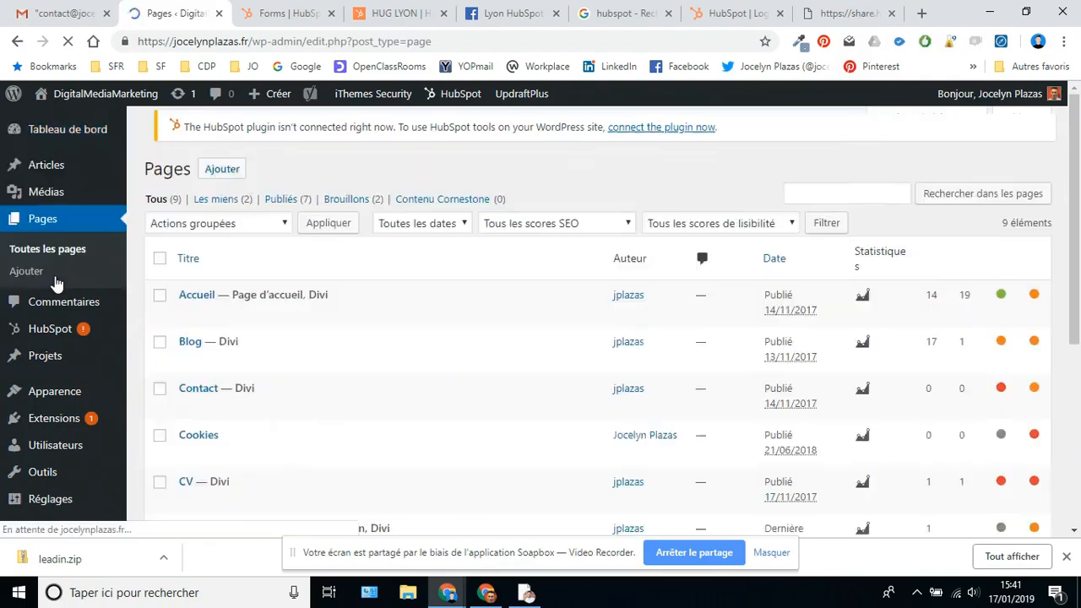
left_click(198, 307)
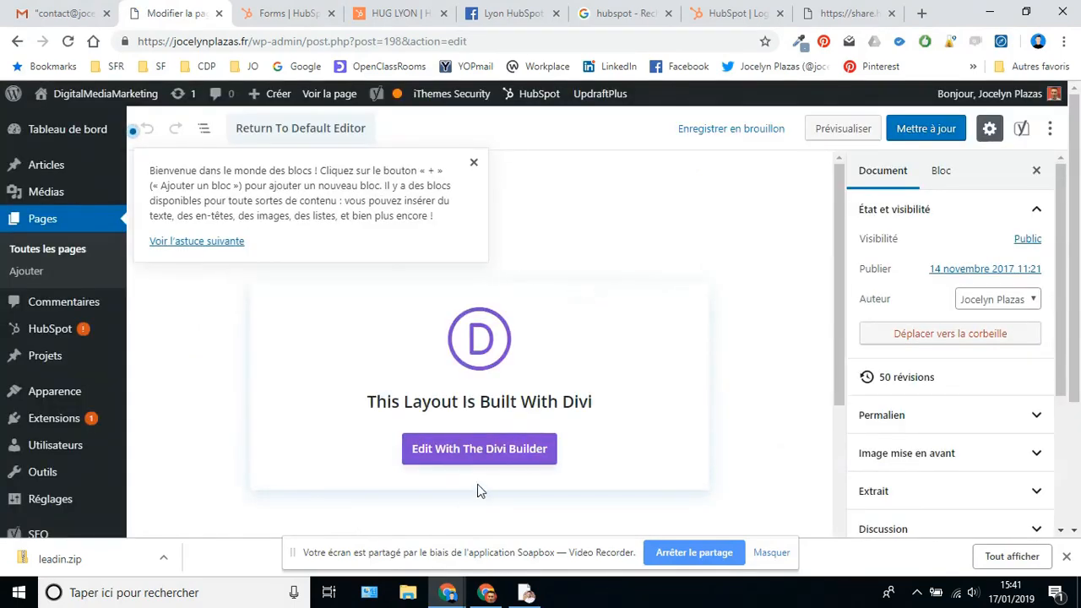
left_click(482, 451)
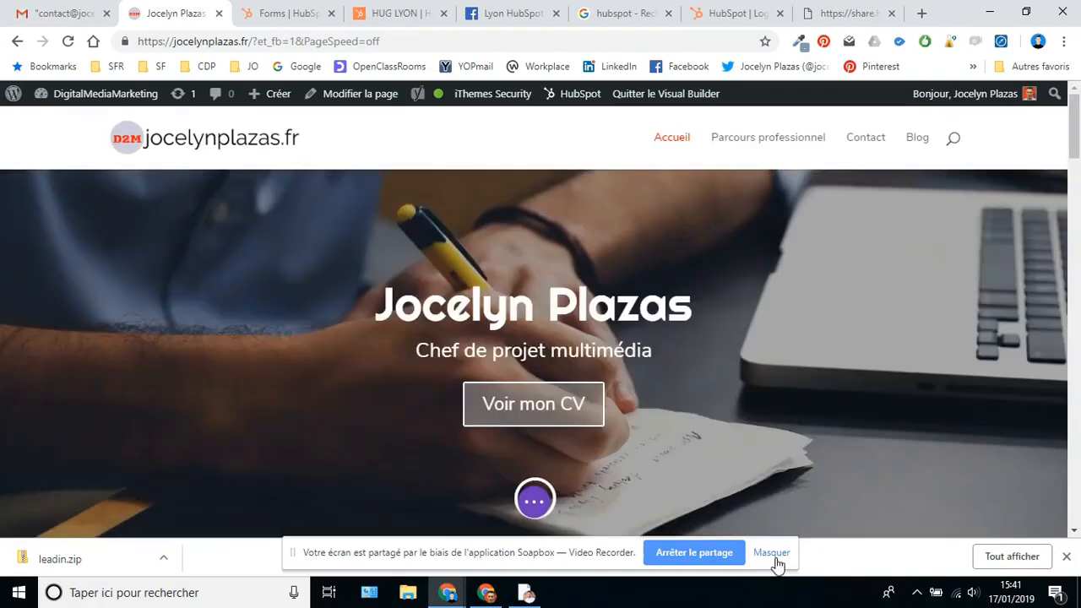
- Replace the hero's Button #1 Link URL with the share.hsforms.com form link and apply the settings
left_click(772, 556)
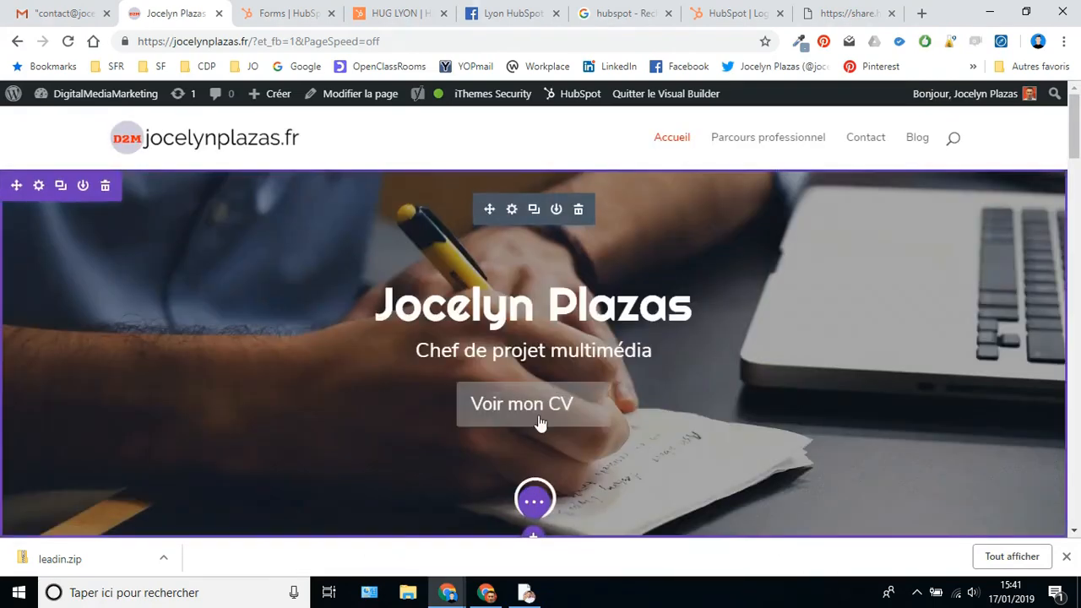
left_click(512, 211)
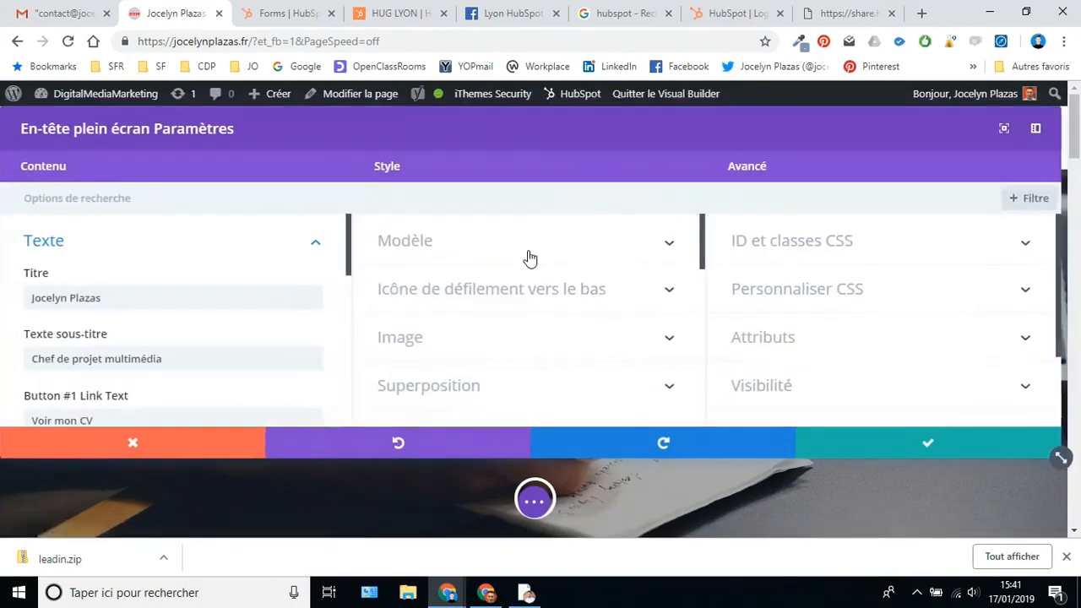
scroll(234, 338, "down", 2)
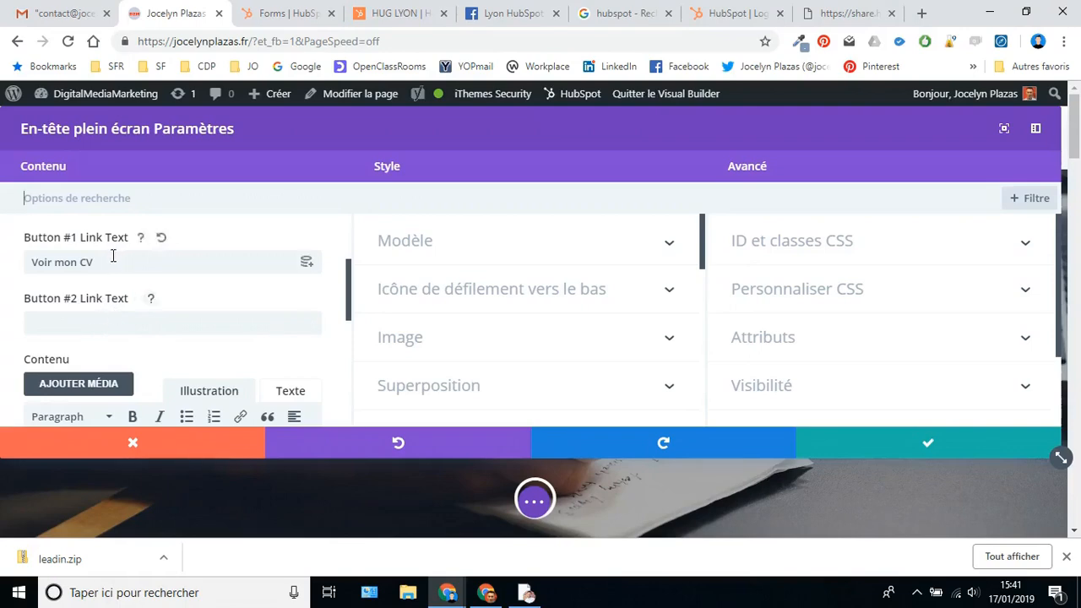
scroll(152, 354, "down", 1)
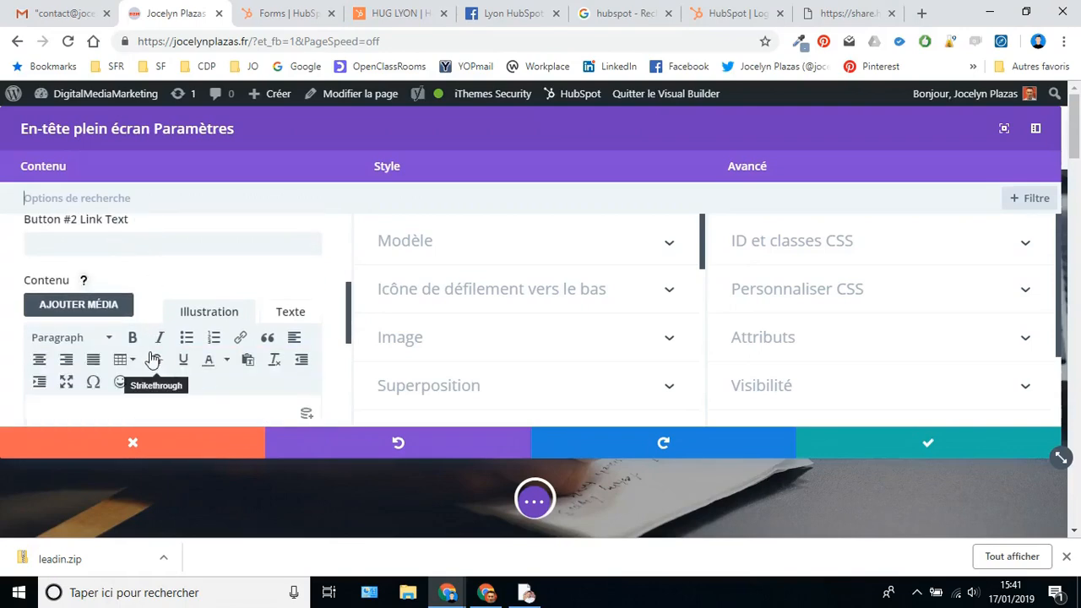
scroll(152, 359, "down", 5)
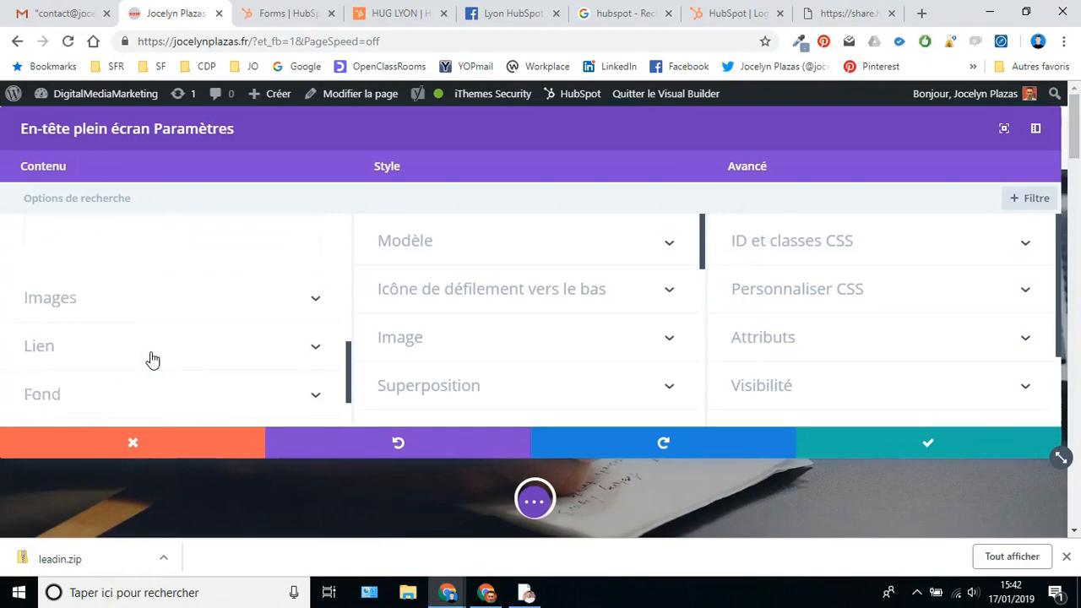
left_click(116, 320)
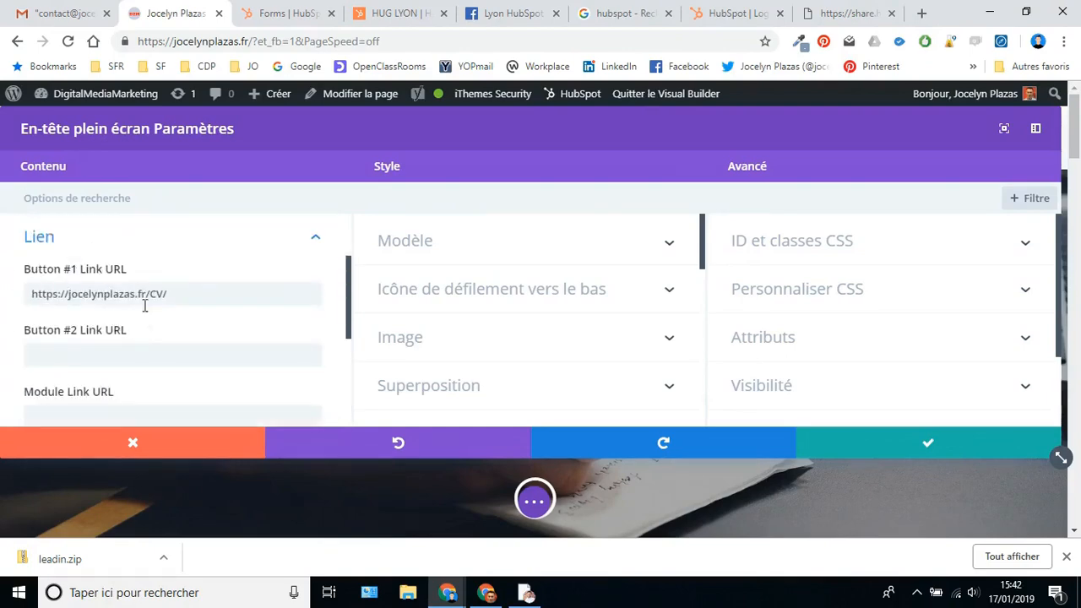
left_click(181, 293)
left_click_drag(159, 295, 38, 304)
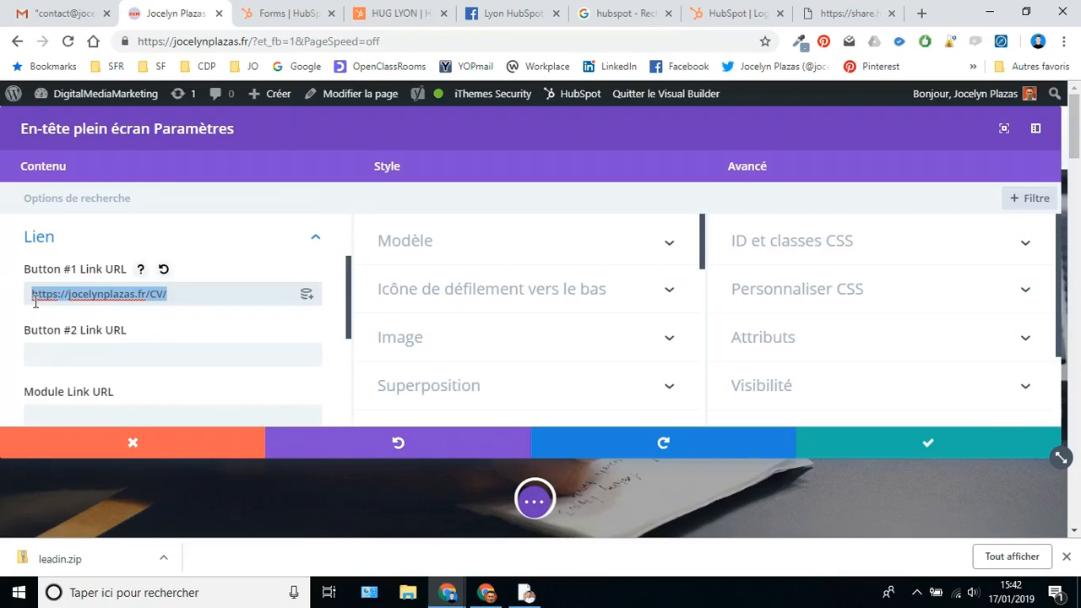
key("ctrl+v")
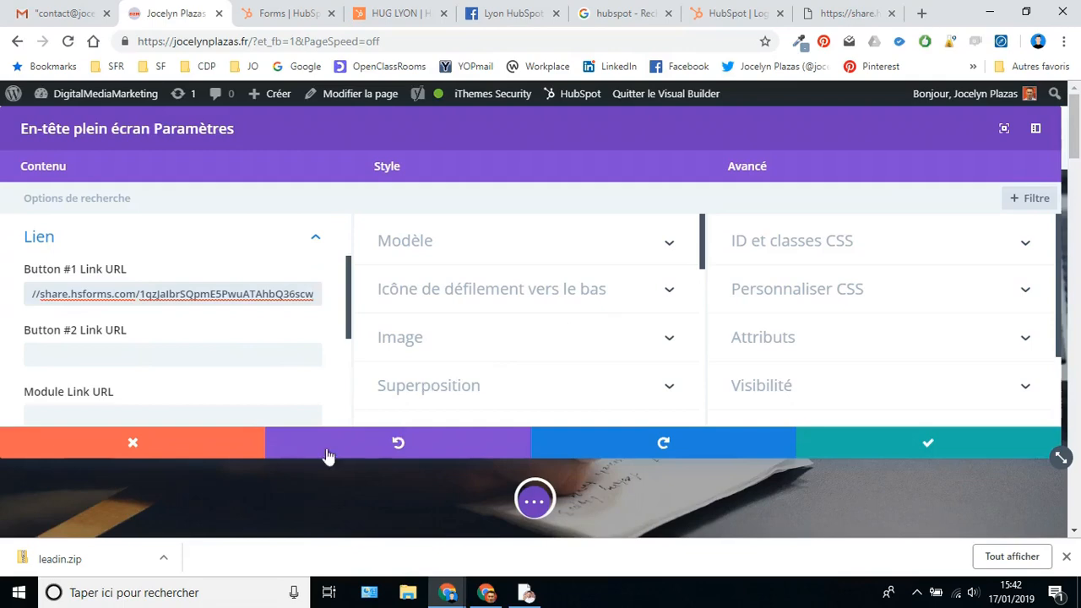
left_click(917, 443)
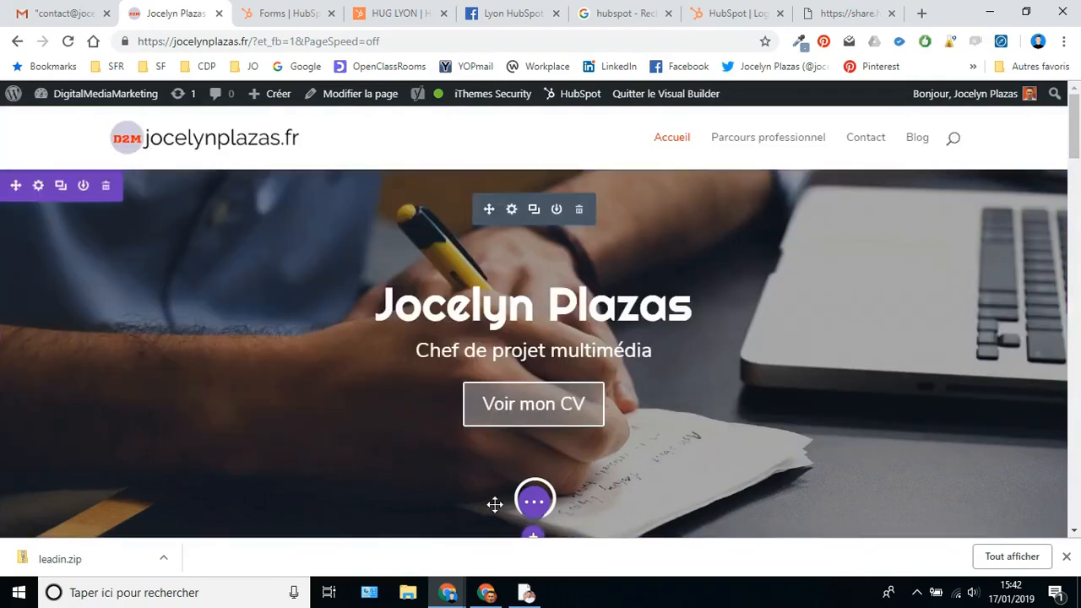
left_click(533, 505)
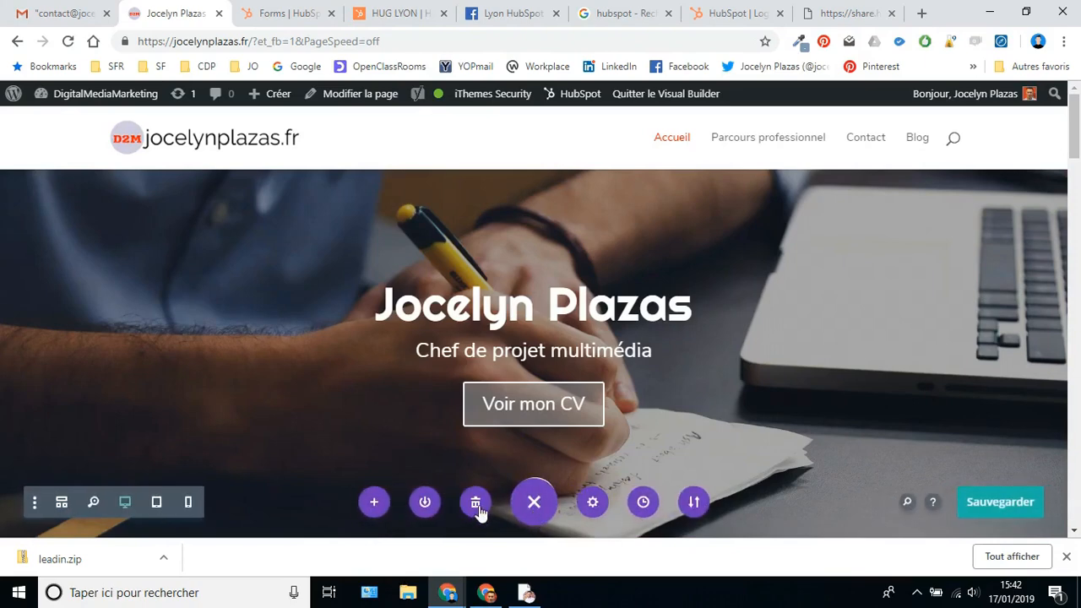
- Save the home page, exit the Visual Builder, and test that Voir mon CV opens the HubSpot form
left_click(996, 505)
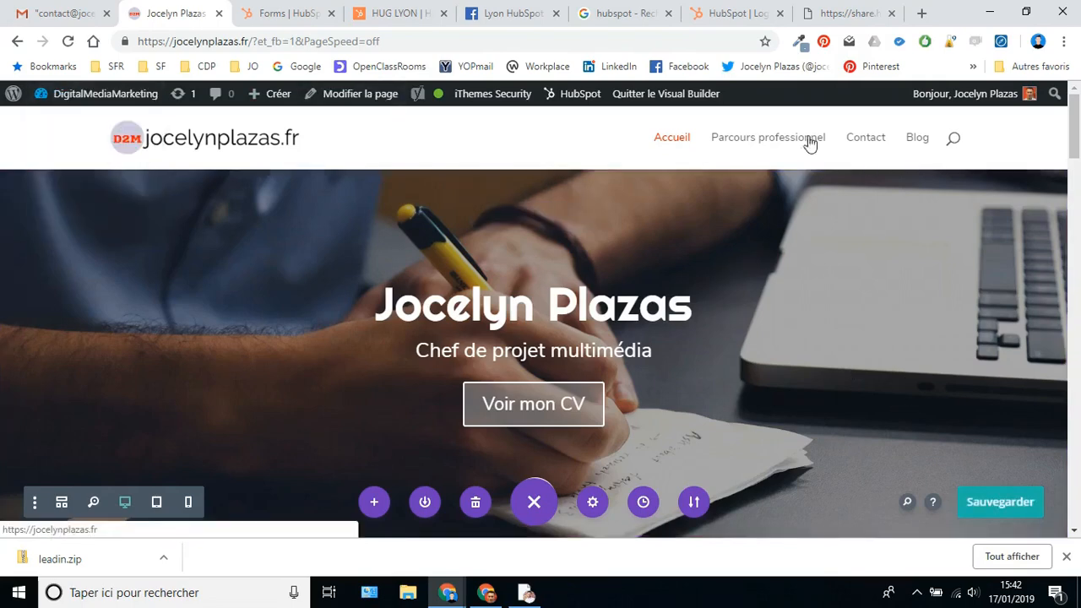
left_click(645, 99)
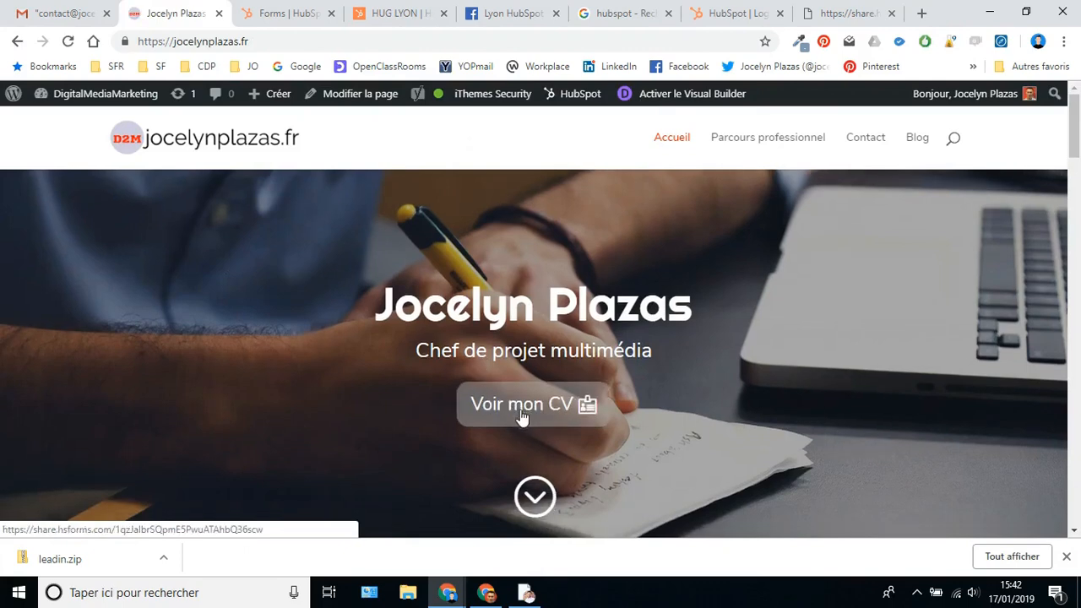
left_click(520, 407)
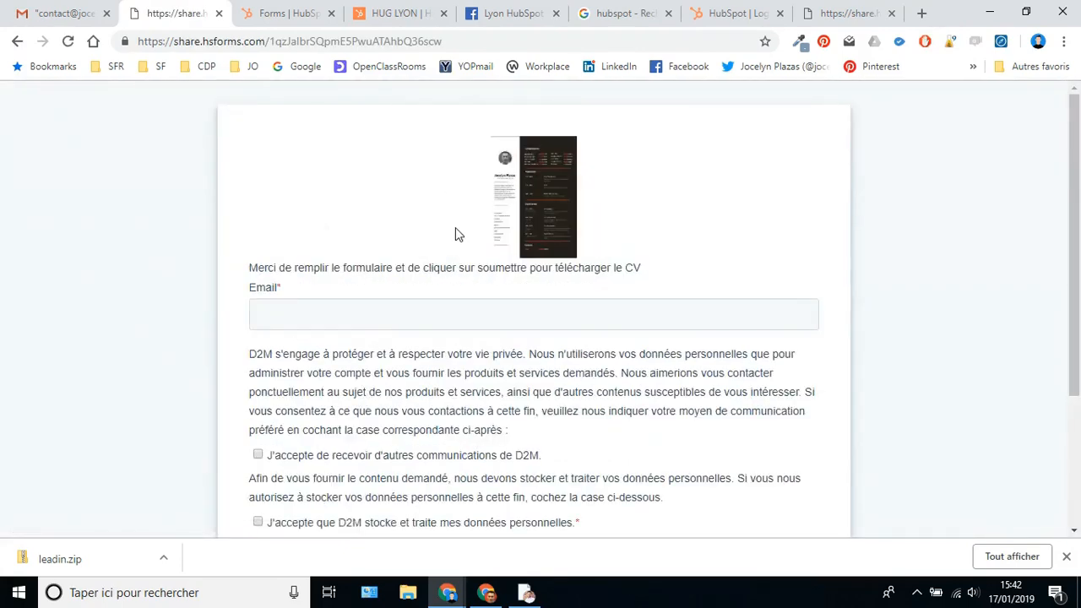
left_click(17, 42)
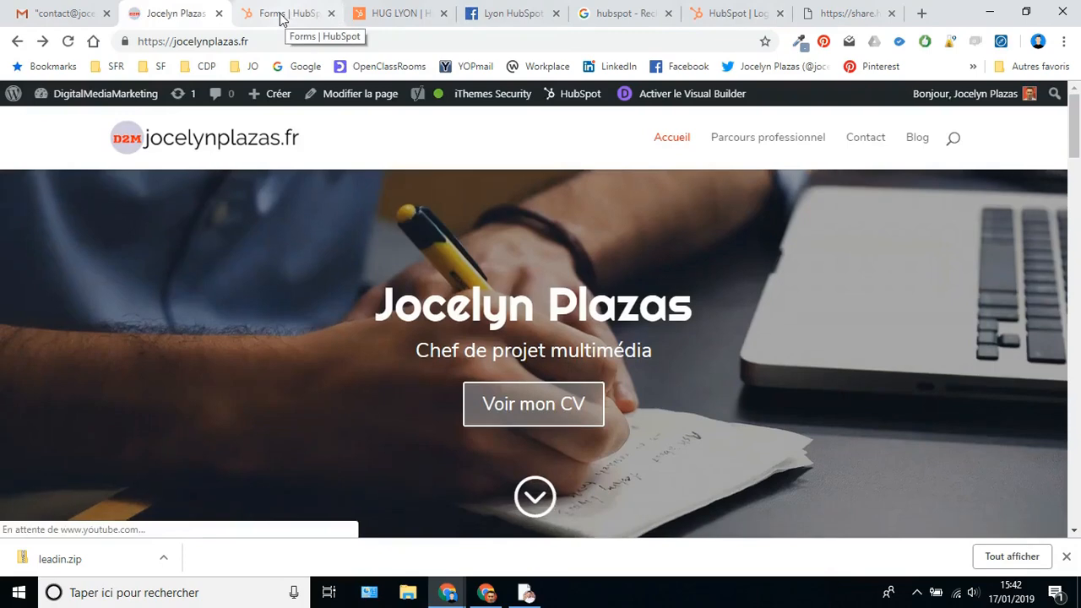
- Close the form-published confirmation, return to all forms, and open Contacts > Contacts
left_click(276, 19)
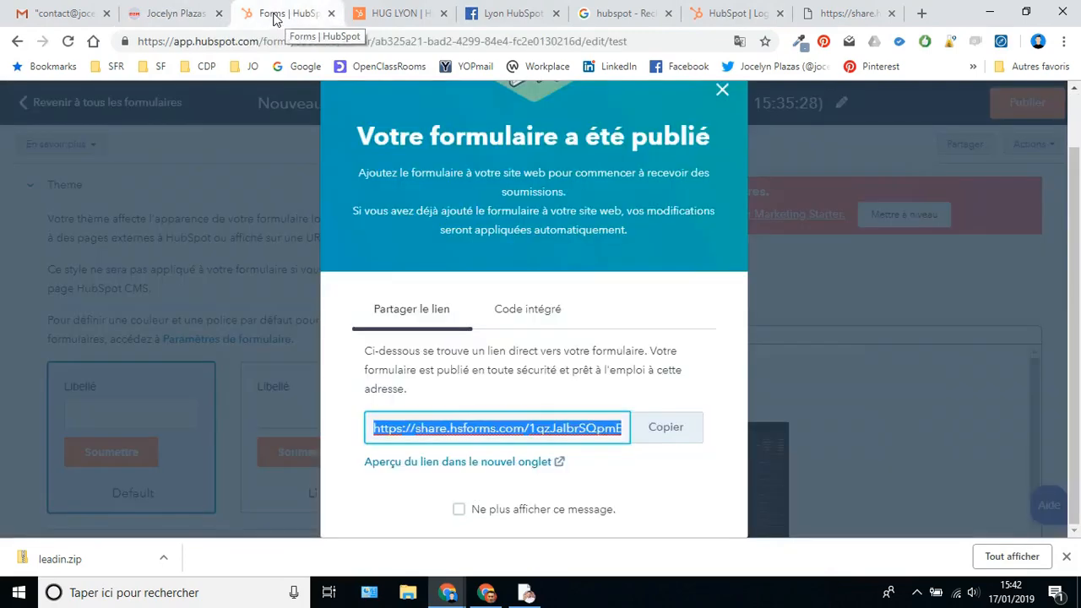
left_click(724, 92)
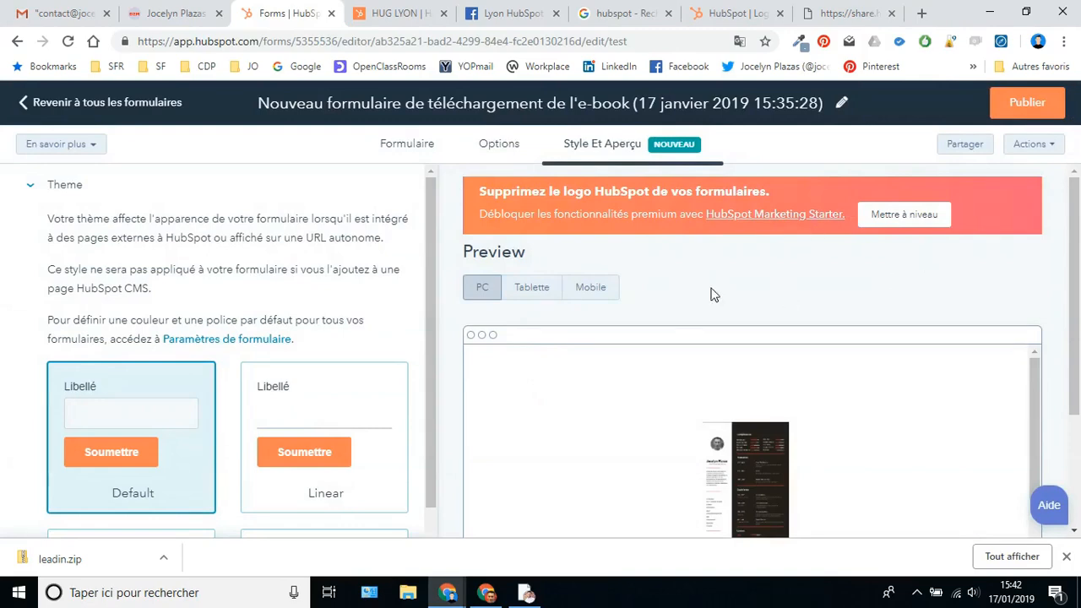
left_click(97, 104)
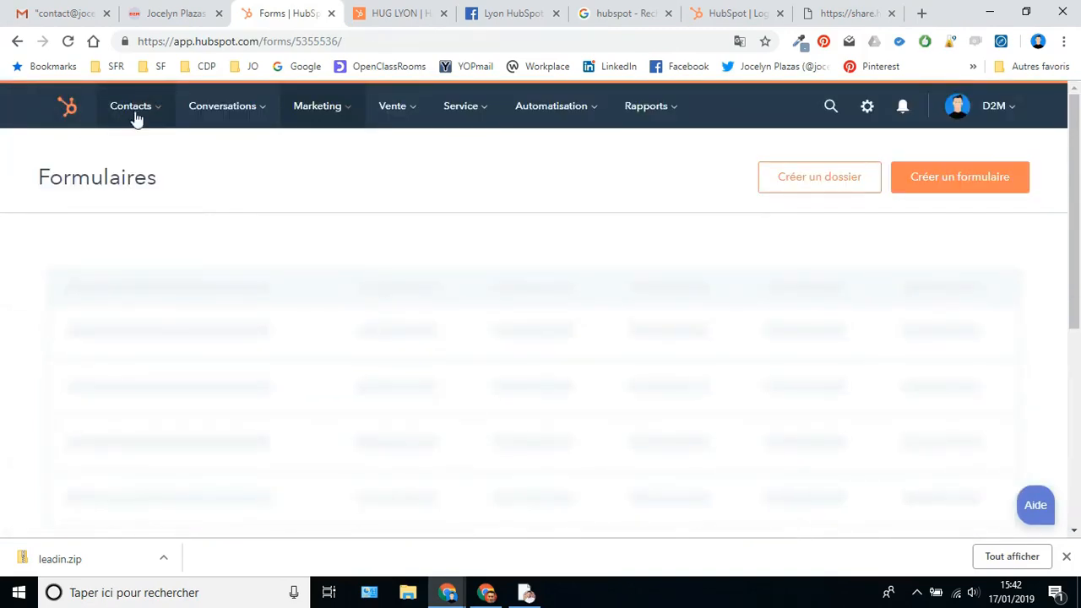
mouse_move(134, 112)
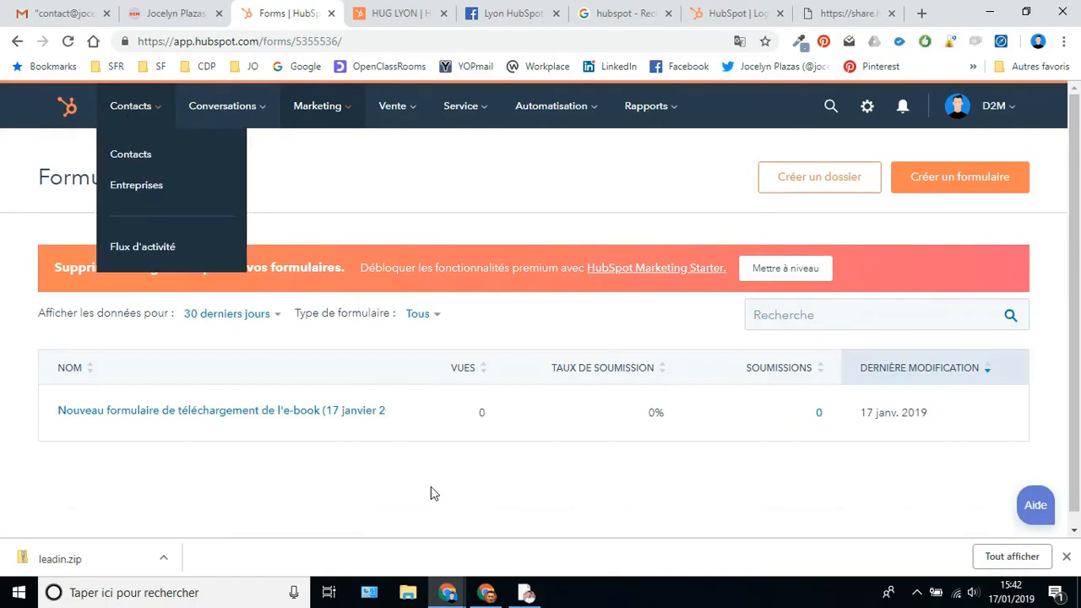
mouse_move(176, 104)
left_click(142, 152)
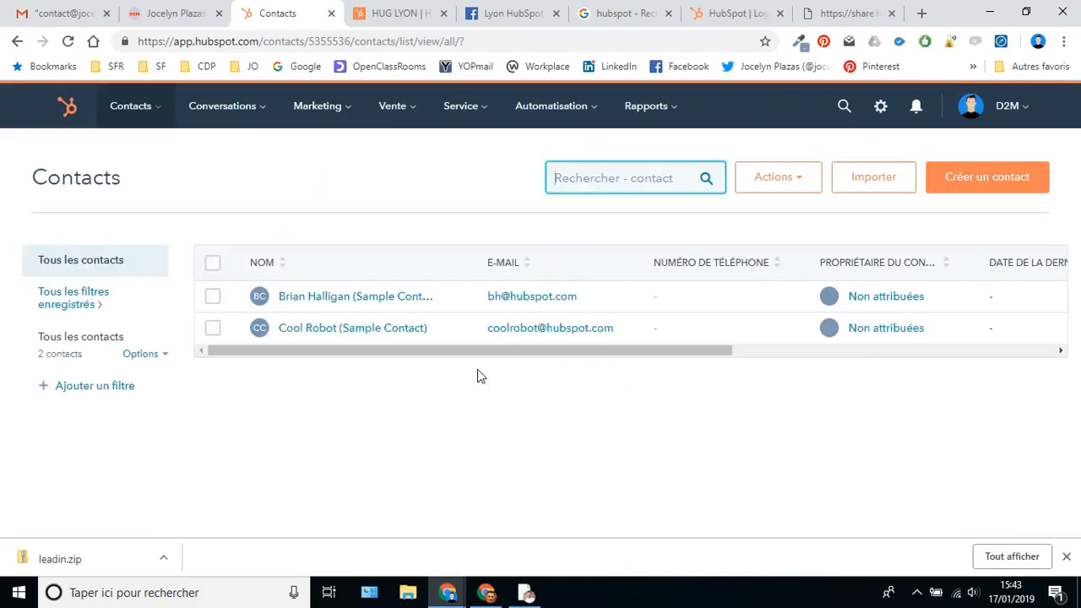
- Open the CV download form from the home page's Voir mon CV and autofill the Email field
left_click(164, 12)
left_click(533, 407)
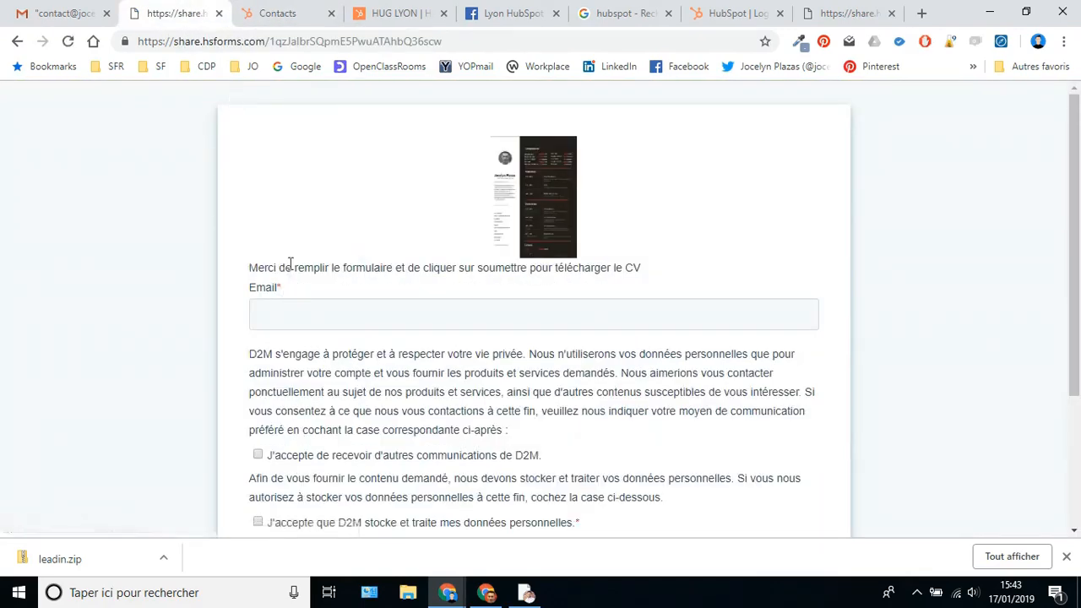
left_click(296, 315)
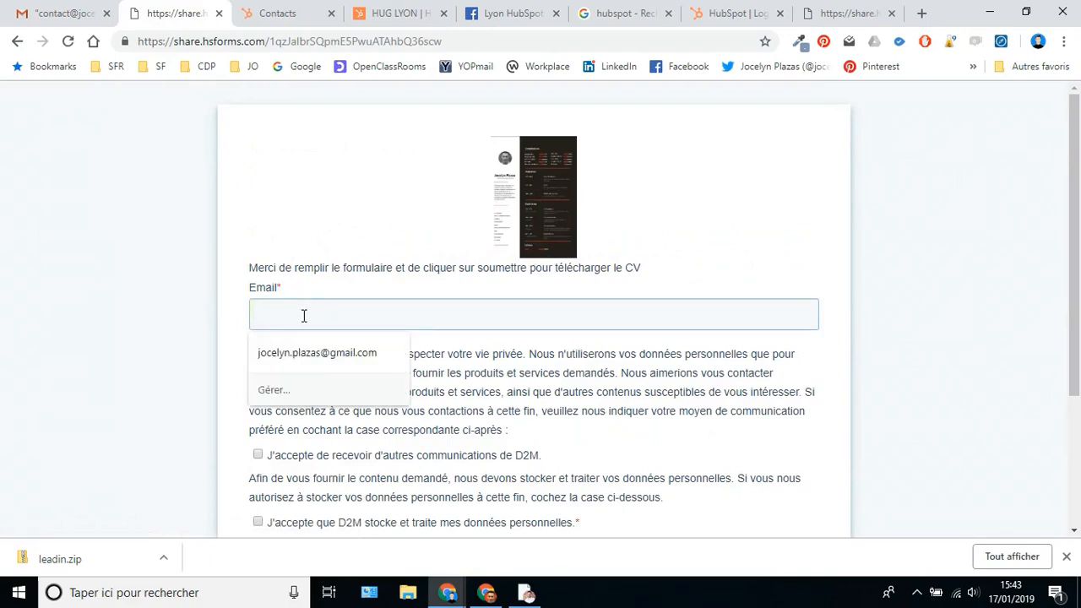
left_click(317, 352)
scroll(553, 285, "down", 2)
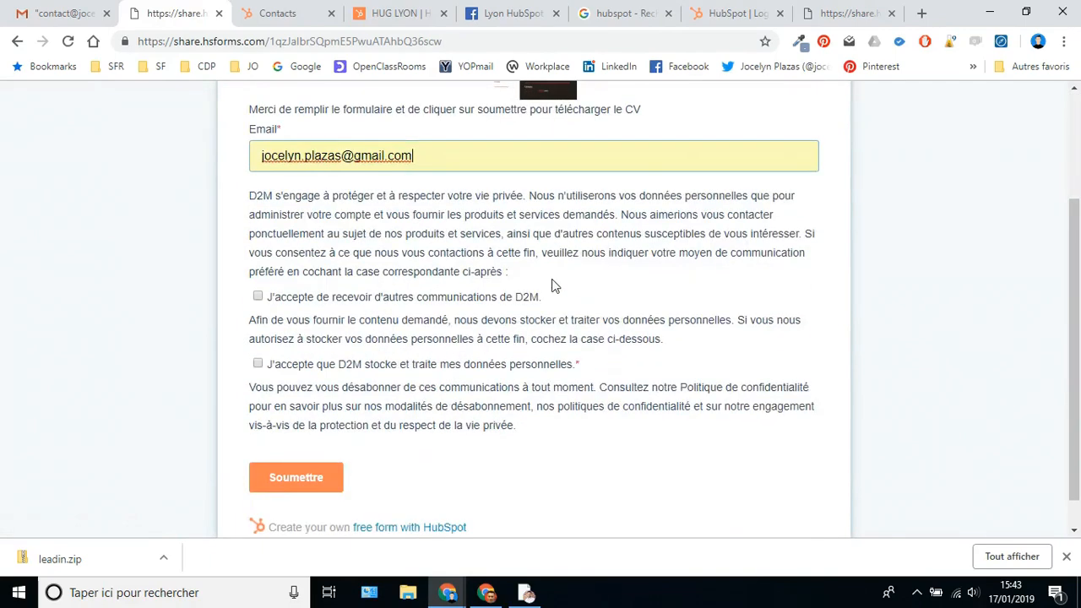
scroll(582, 363, "down", 1)
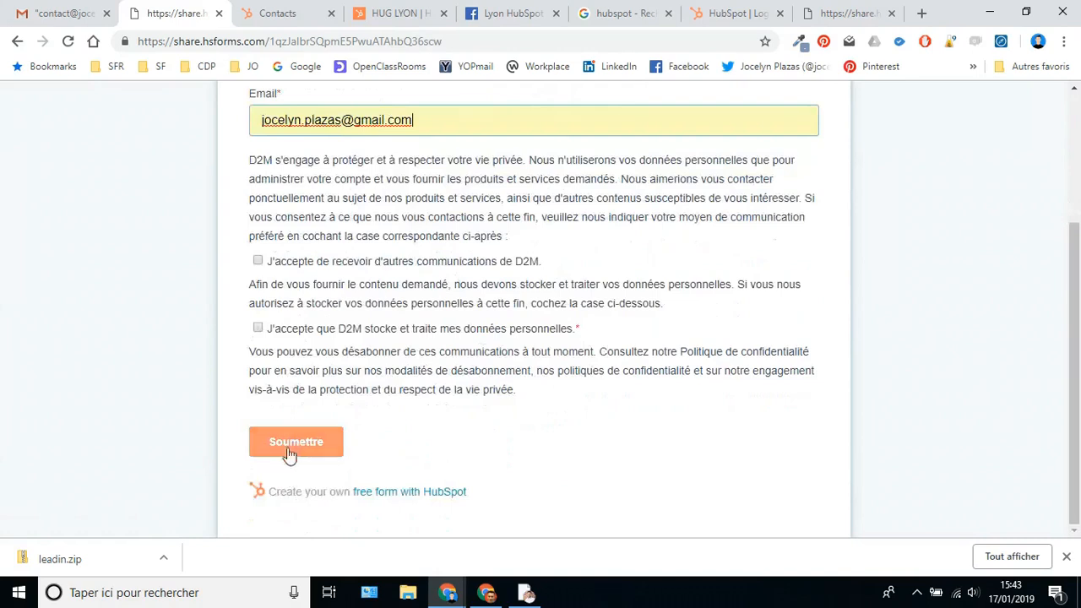
- Tick both consent checkboxes, submit the form, and follow the ICI link to the CV page
left_click(258, 260)
left_click(257, 327)
left_click(301, 445)
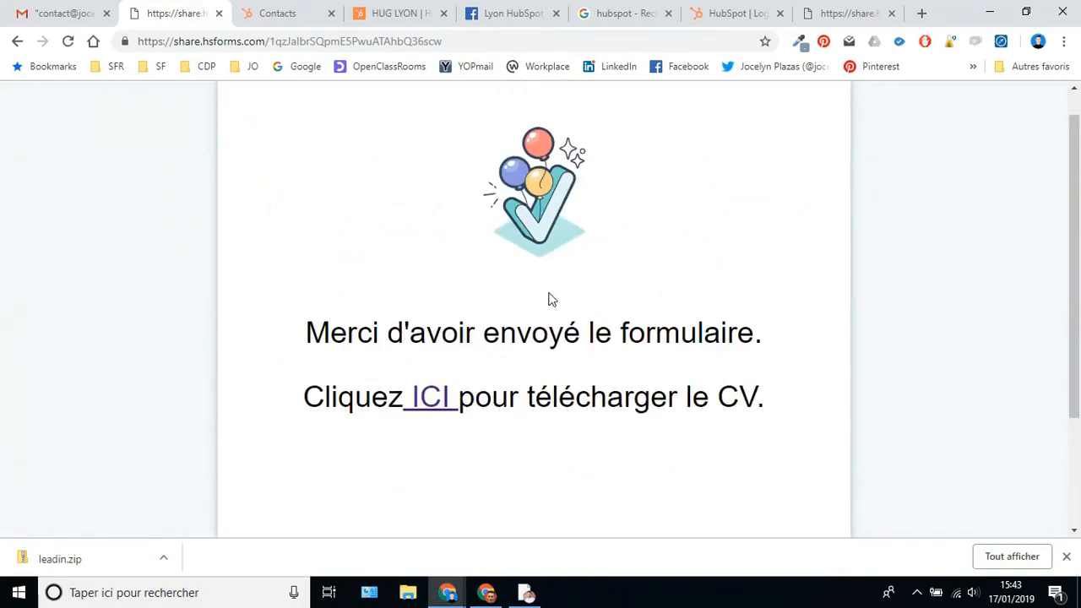
scroll(524, 312, "down", 1)
left_click(432, 355)
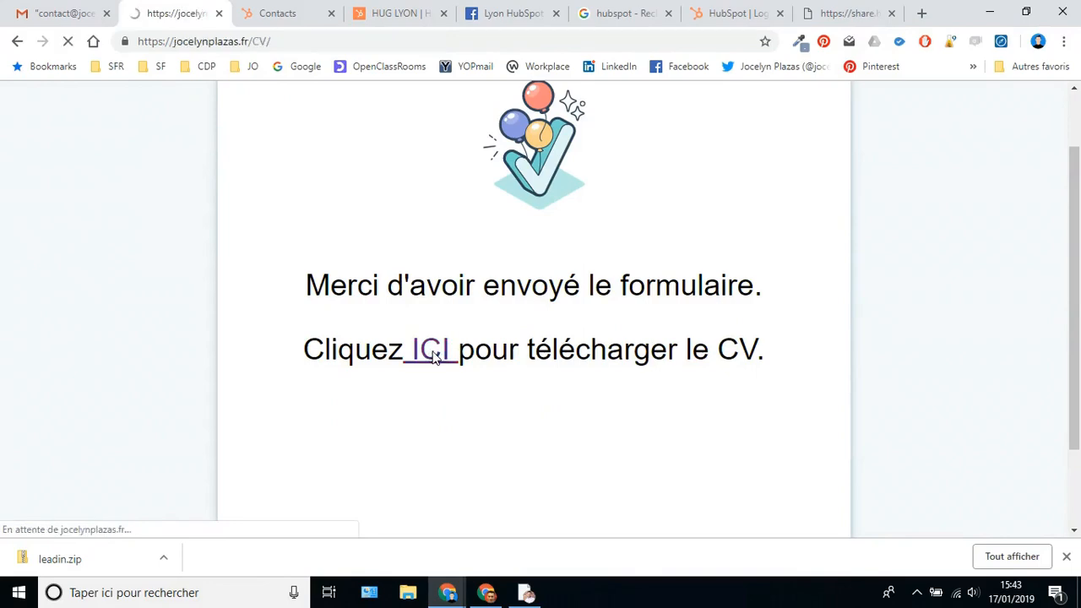
scroll(579, 290, "down", 15)
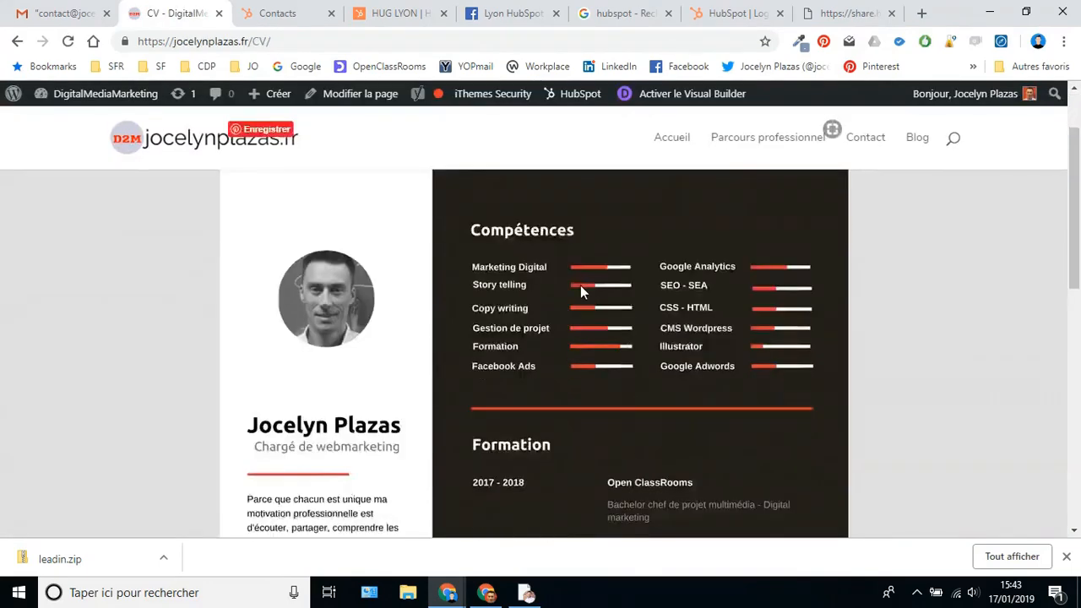
scroll(603, 292, "up", 15)
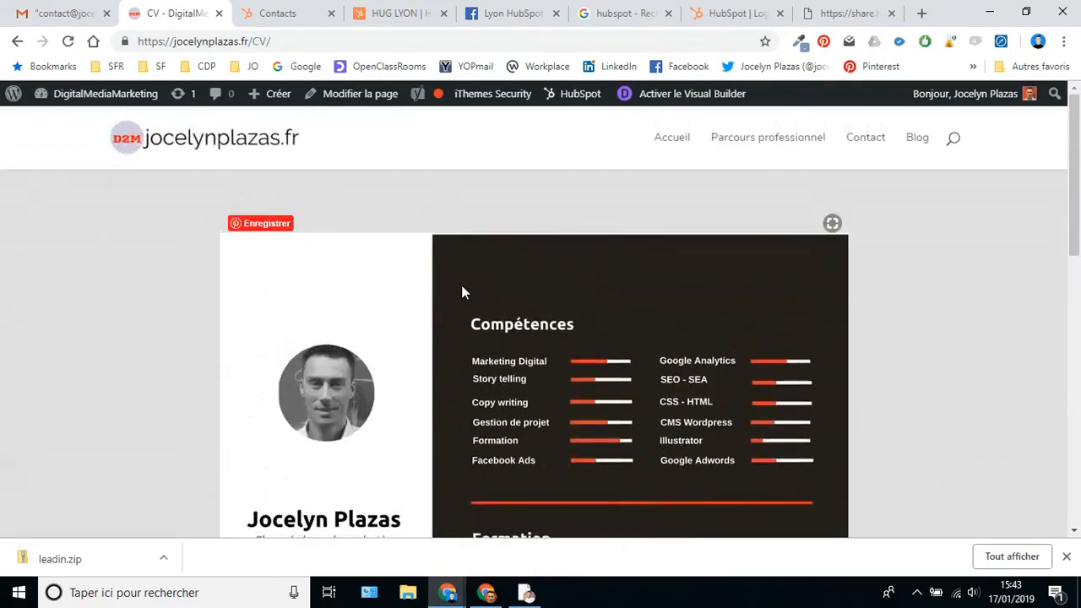
- Reload the contacts list, open the new form-submitted contact, and review its Activité timeline and properties
left_click(272, 19)
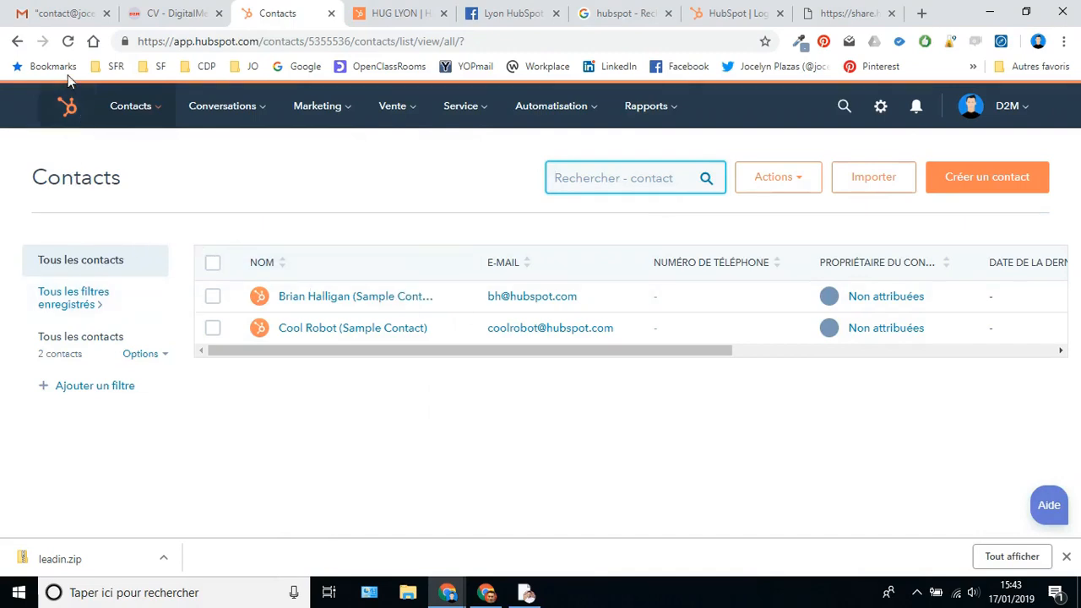
left_click(68, 41)
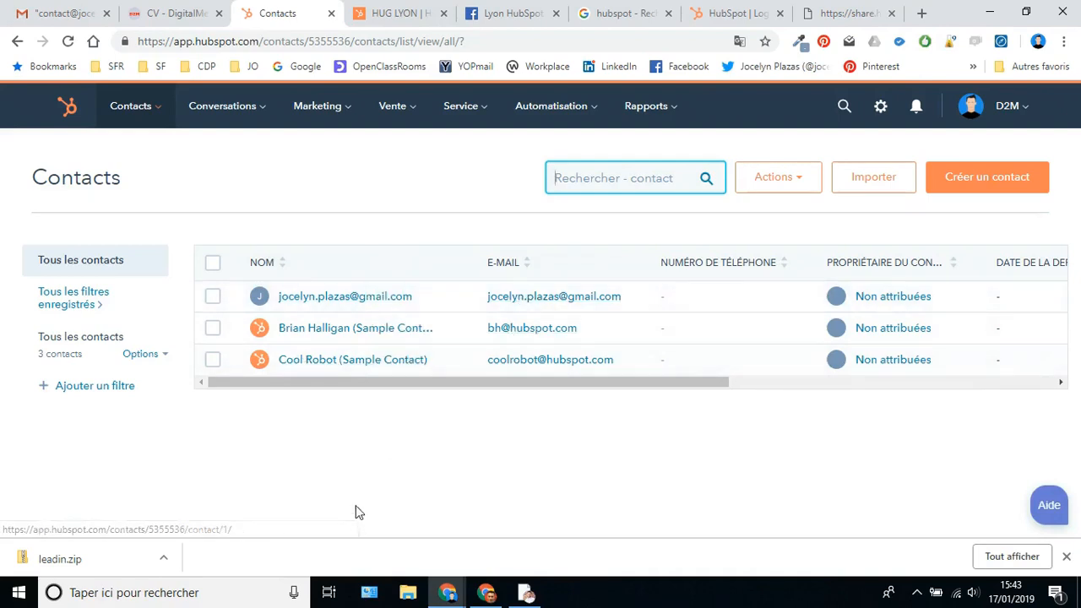
left_click(311, 299)
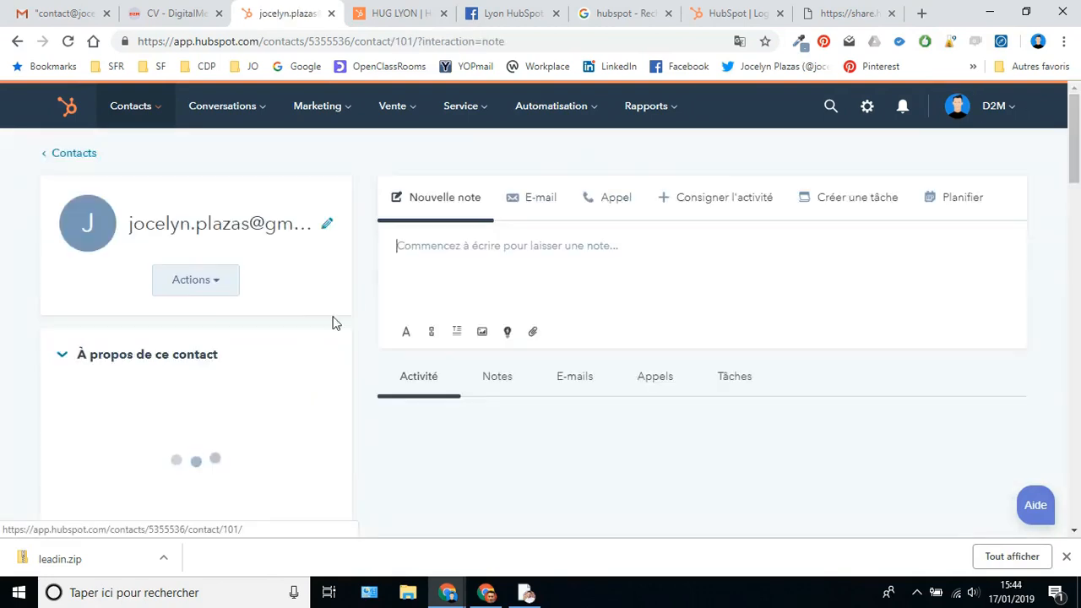
scroll(611, 423, "down", 3)
scroll(582, 413, "down", 6)
scroll(582, 413, "up", 4)
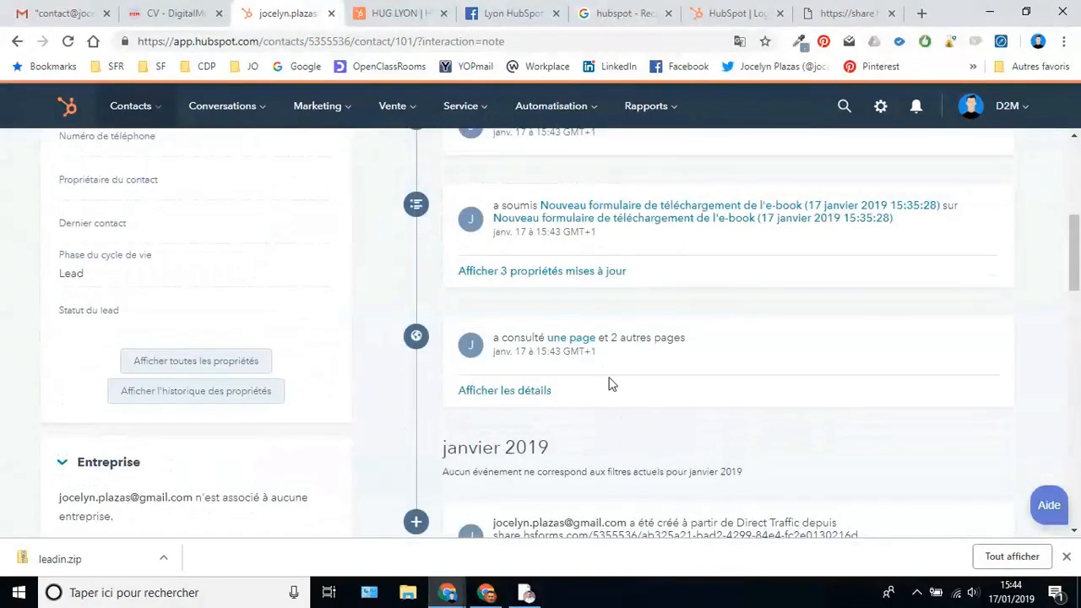
scroll(608, 380, "down", 3)
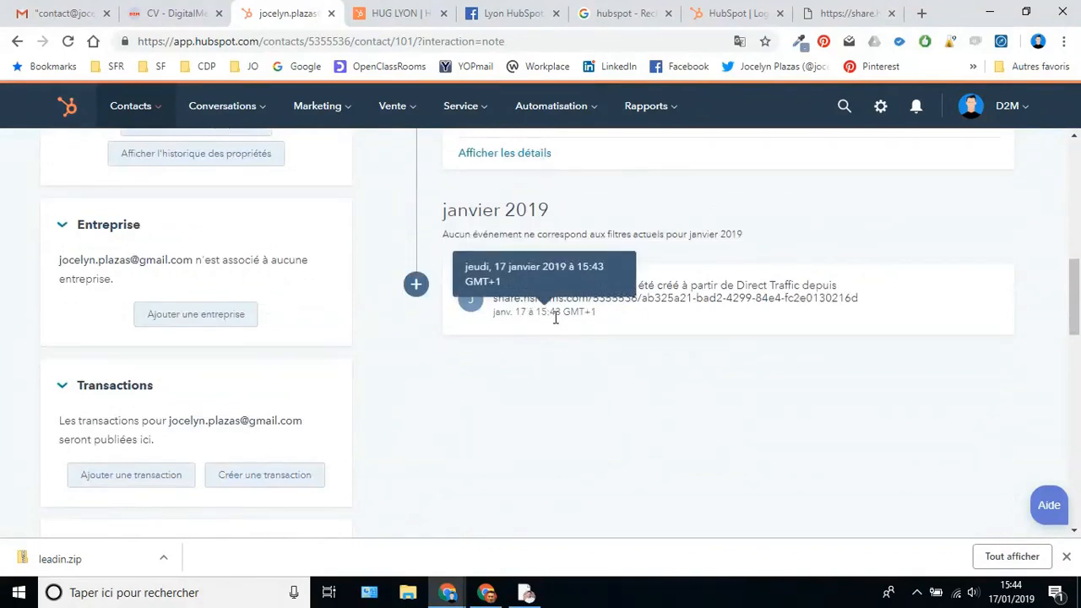
scroll(583, 333, "up", 5)
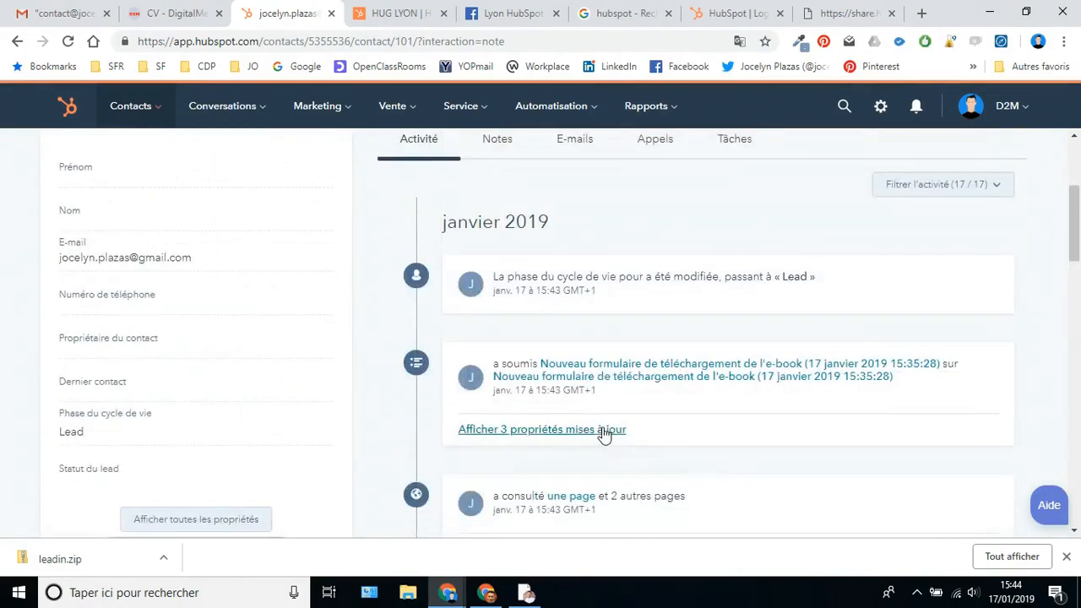
scroll(694, 470, "up", 2)
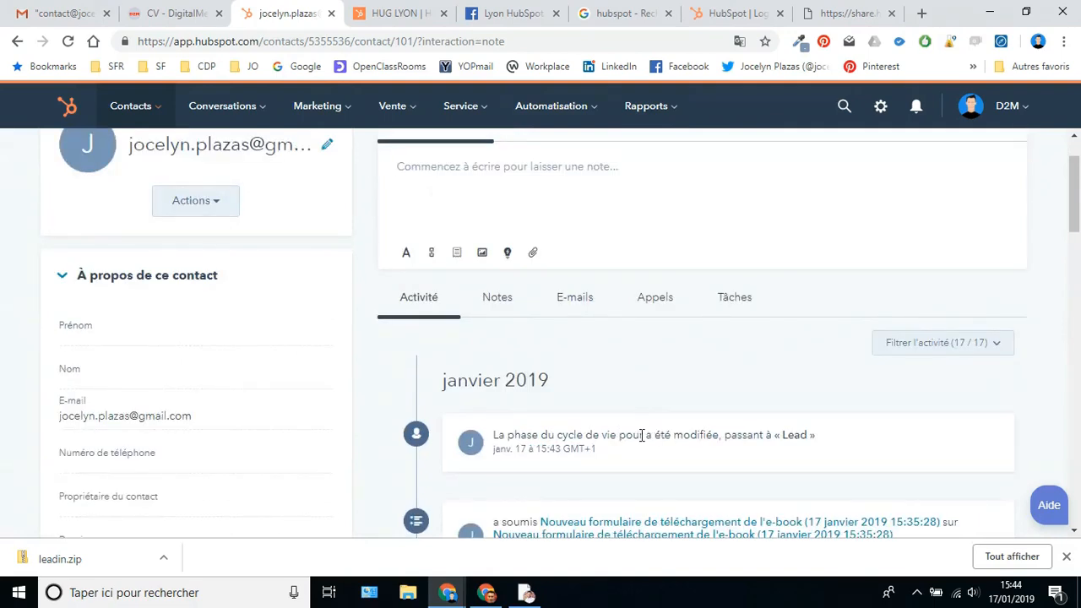
scroll(640, 435, "up", 1)
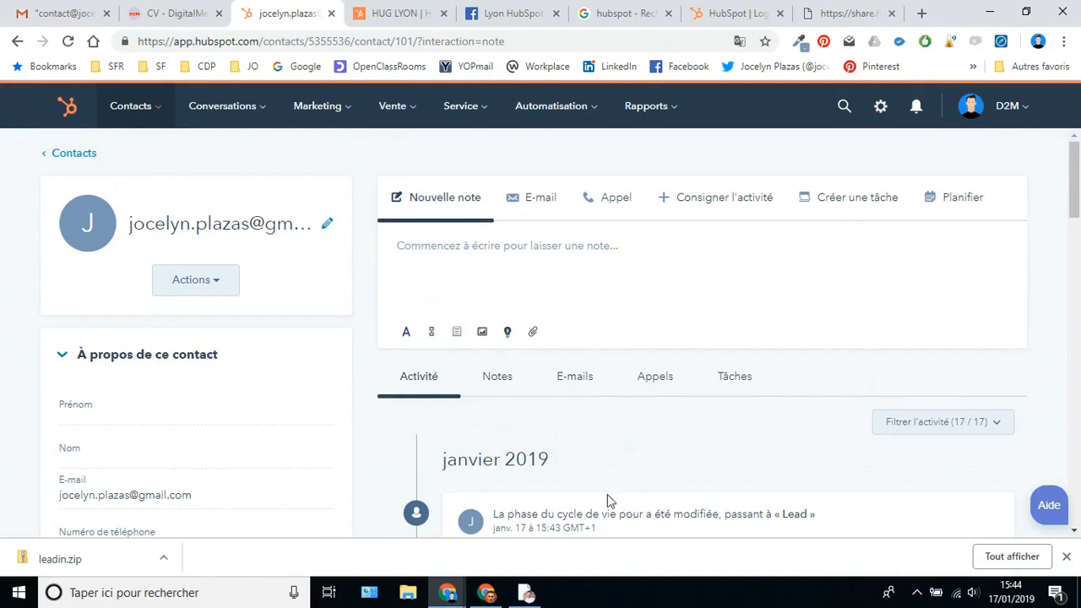
- Return from the contact record to the Contacts list, now holding three contacts
scroll(583, 443, "down", 2)
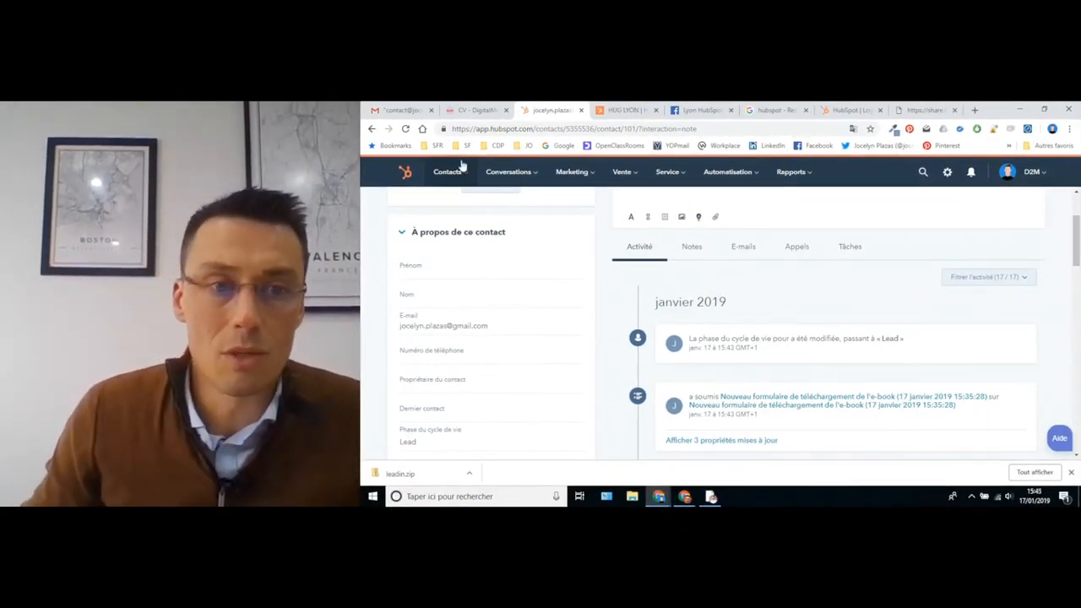
mouse_move(448, 173)
left_click(448, 202)
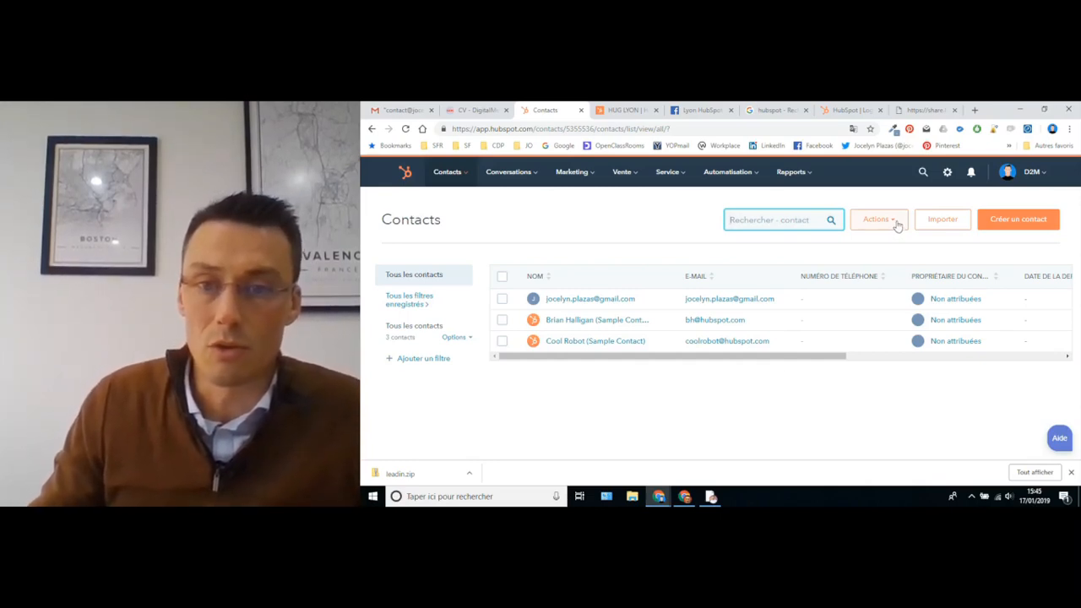
- From Importer, open the sample spreadsheet article and download HubSpot Example Imports - Contacts.csv
left_click(942, 221)
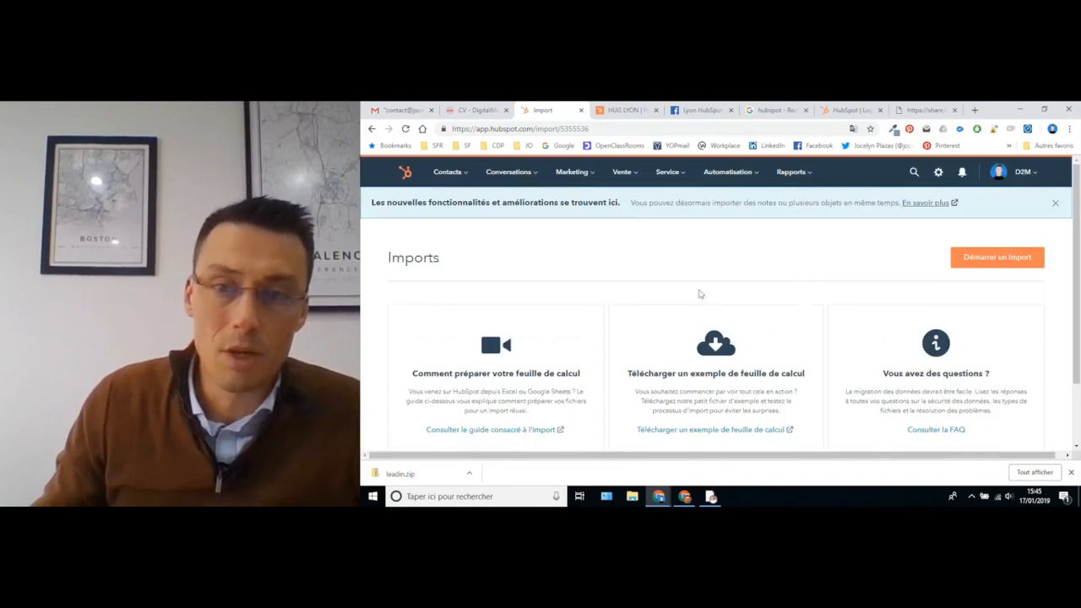
scroll(814, 336, "down", 2)
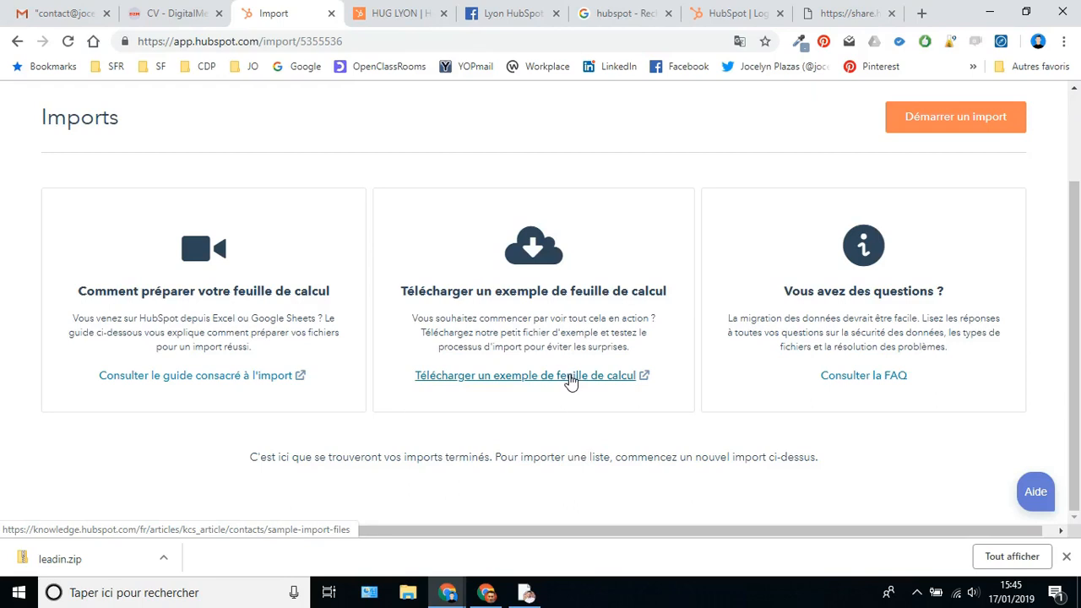
left_click(536, 379)
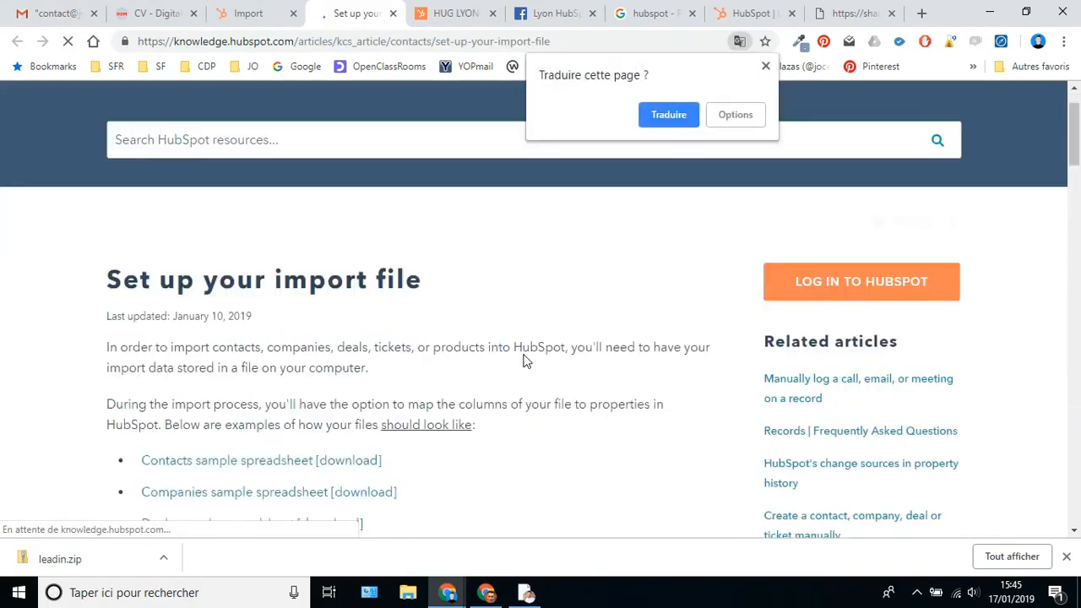
scroll(546, 359, "down", 2)
scroll(547, 359, "down", 2)
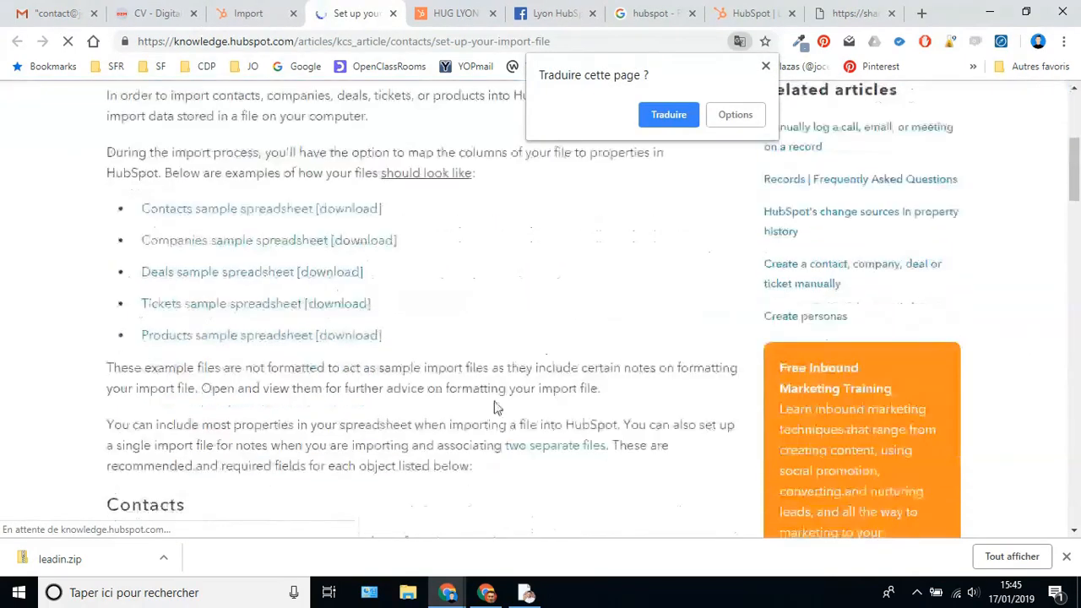
left_click(242, 215)
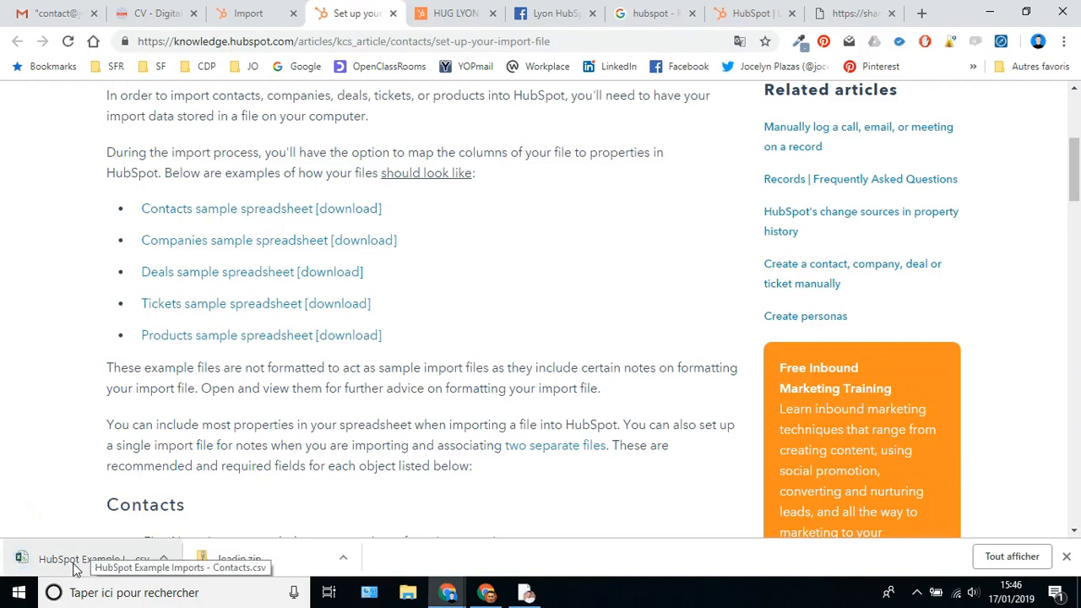
- Open HubSpot Example Imports - Contacts.csv in Excel, maximize the window, and select column A
left_click(74, 560)
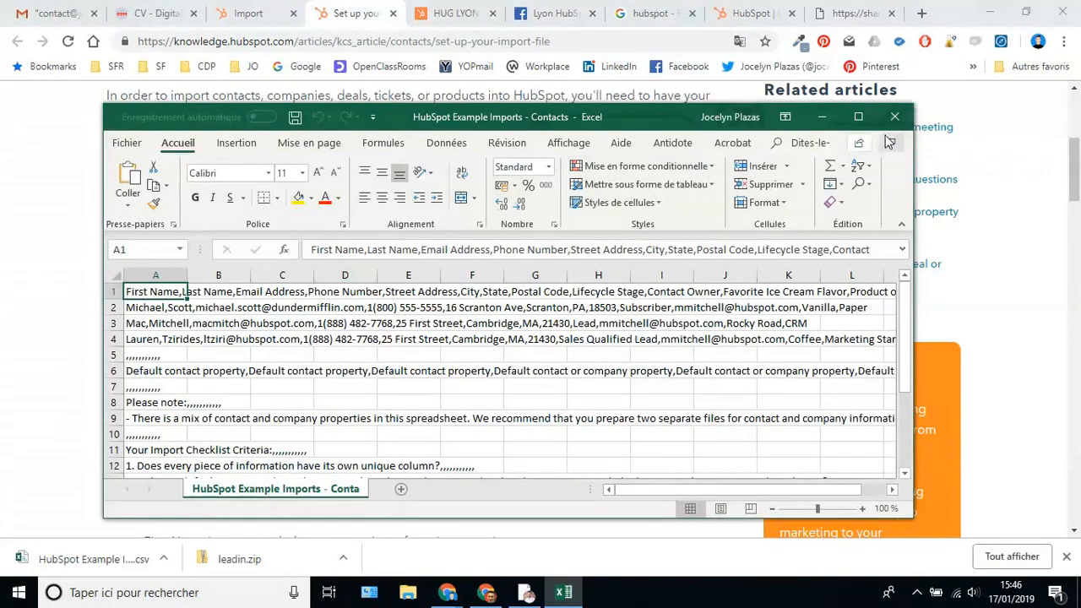
left_click(859, 116)
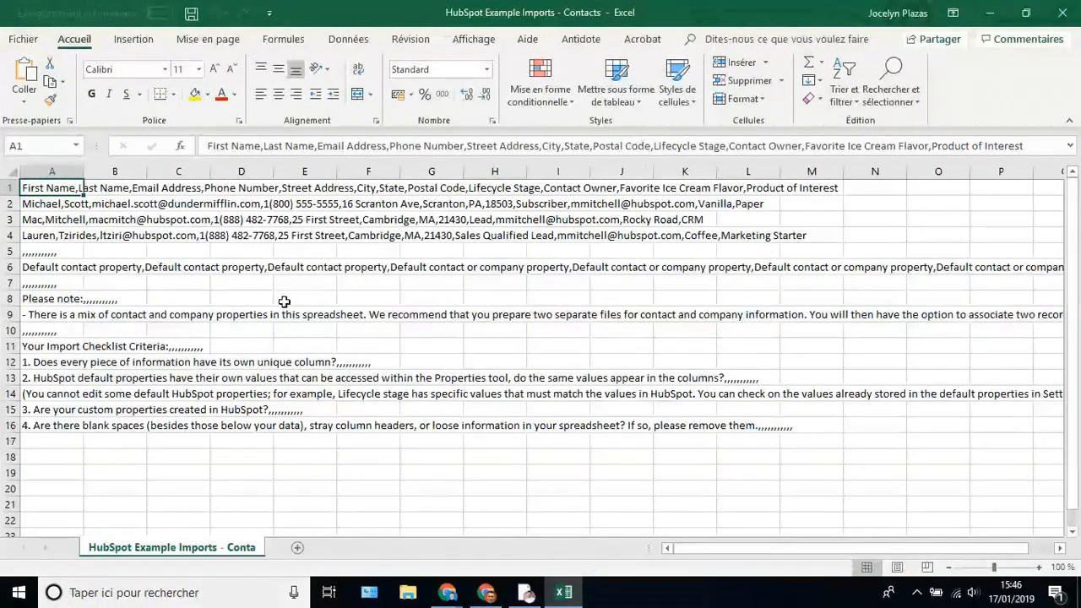
left_click(51, 171)
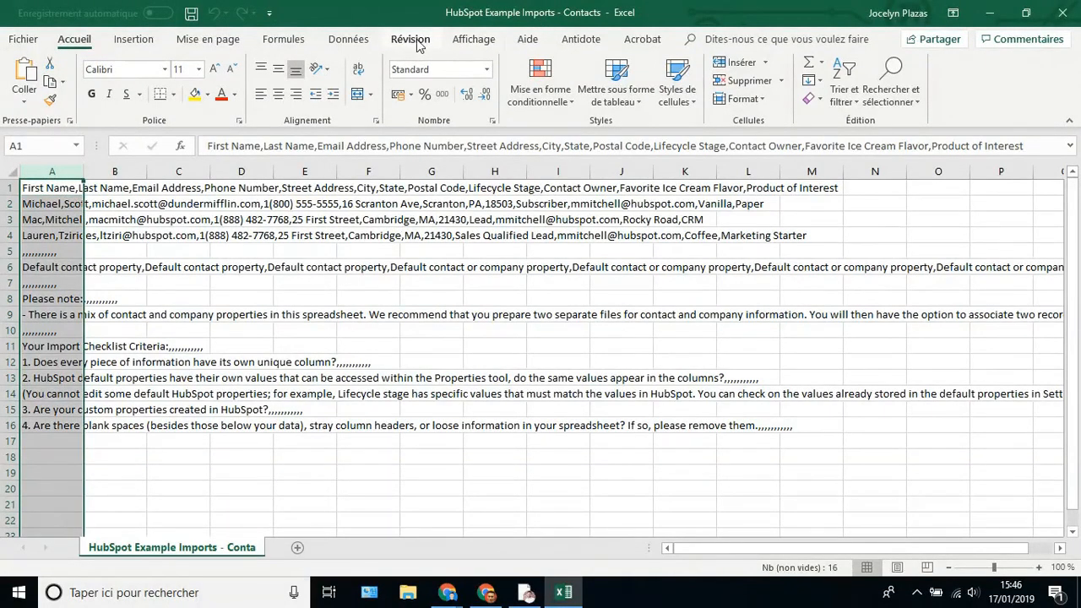
- Split column A into columns as Délimité text using Virgule instead of Tabulation
left_click(349, 40)
left_click(736, 81)
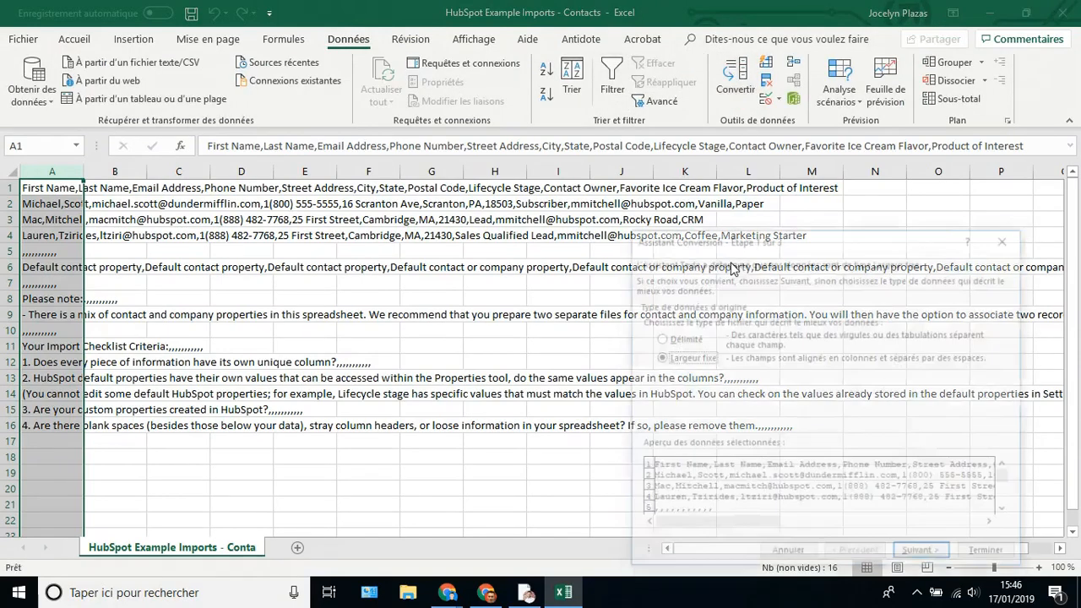
left_click(663, 341)
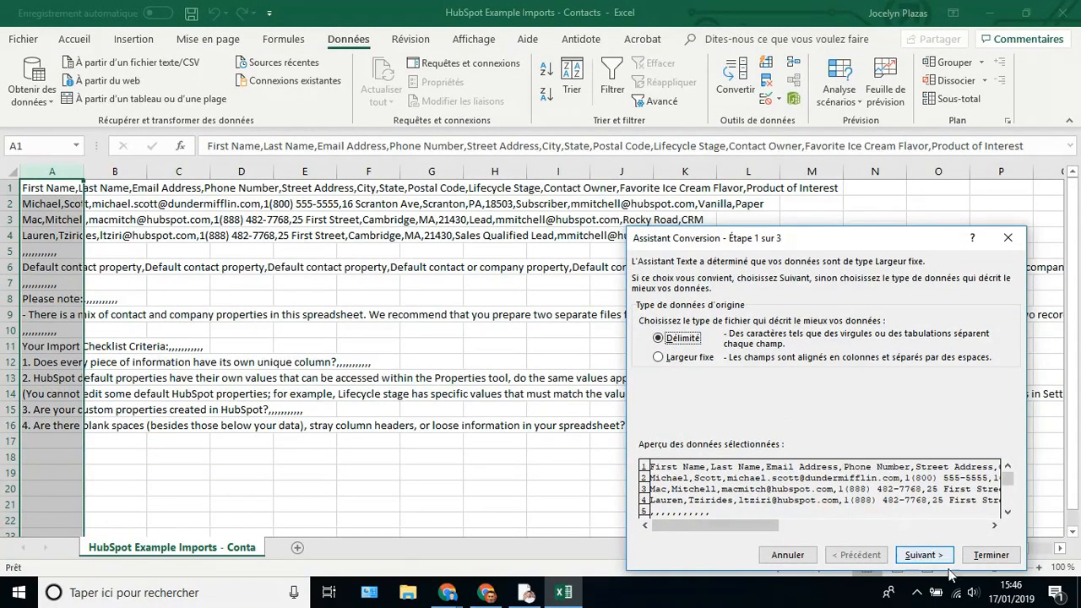
left_click(922, 556)
left_click(644, 308)
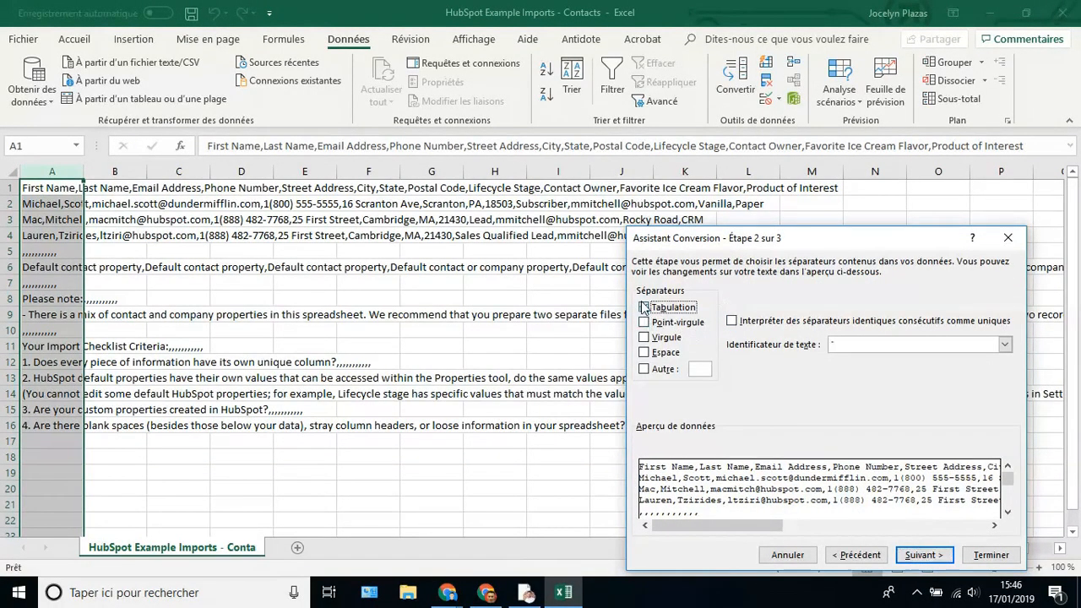
left_click(644, 336)
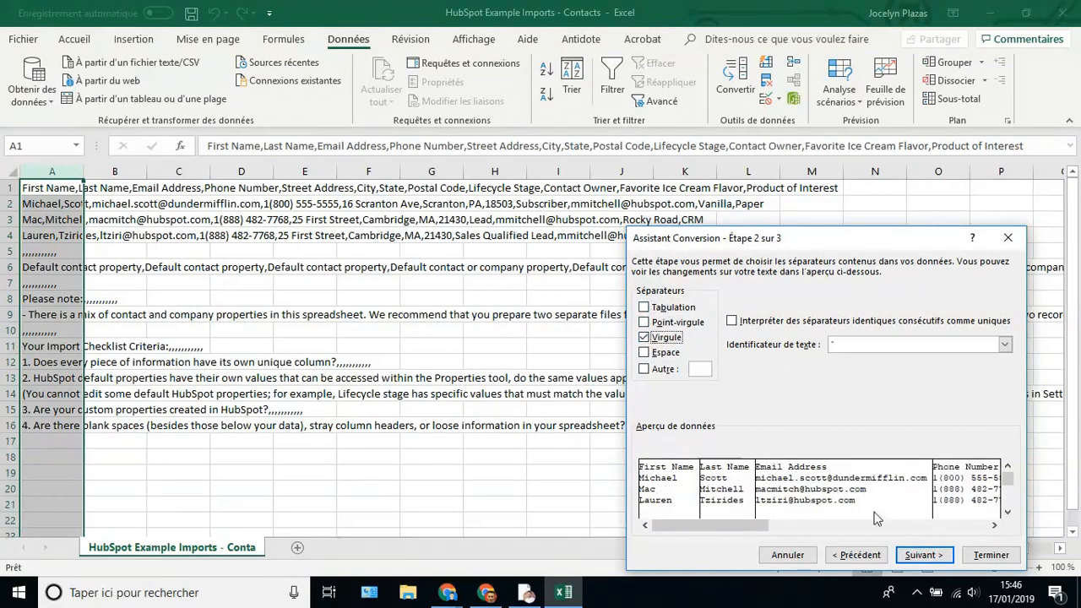
left_click(923, 555)
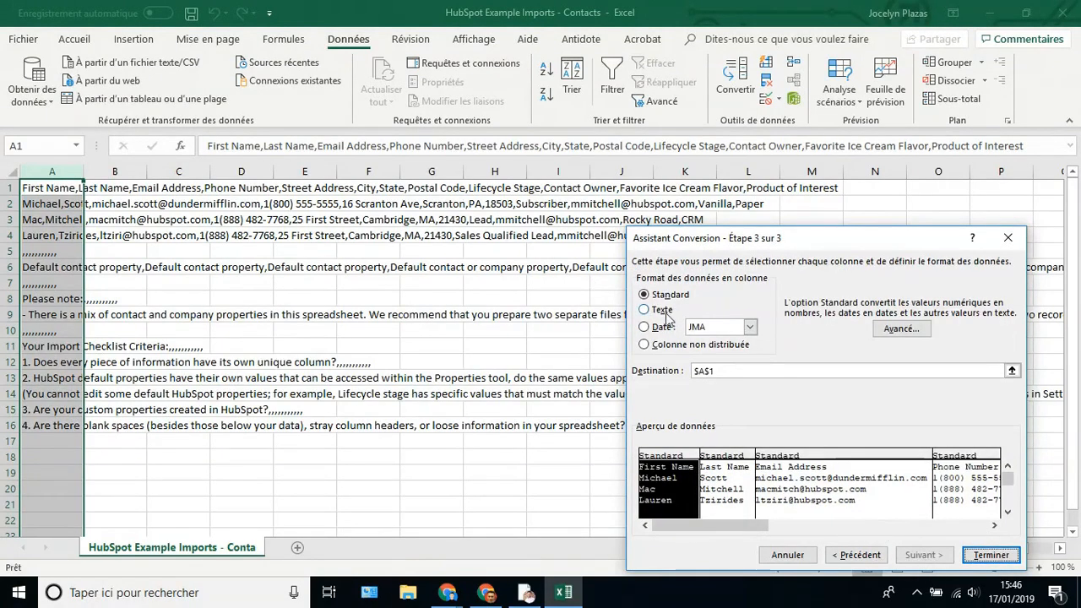
left_click(986, 556)
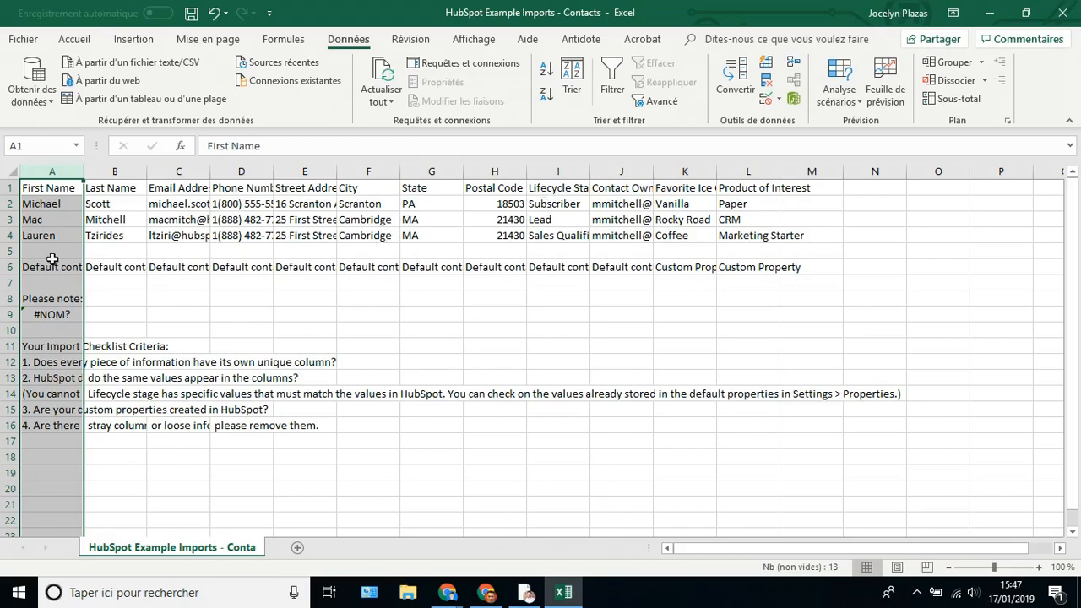
- Delete note rows 5–17 below the three contacts, then select column J (Contact Owner)
left_click(7, 251)
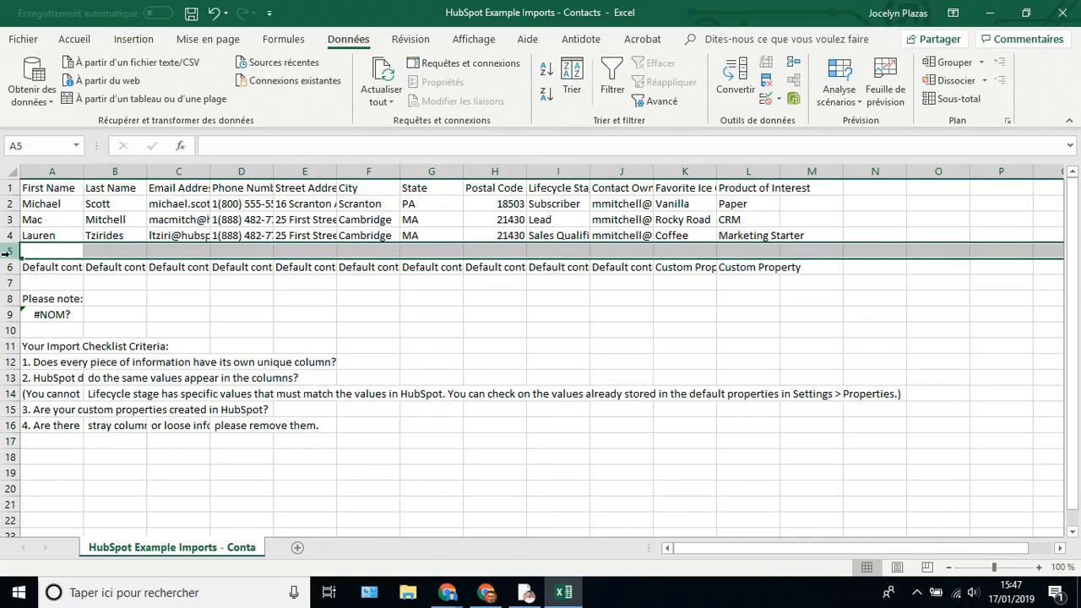
left_click_drag(7, 251, 10, 440)
right_click(10, 440)
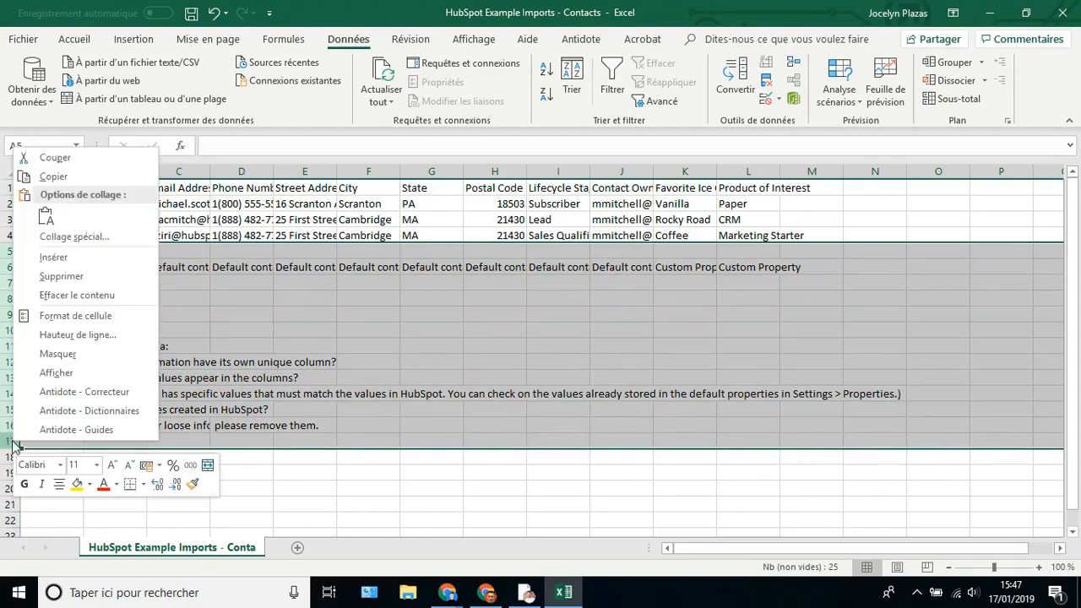
left_click(73, 277)
left_click(288, 376)
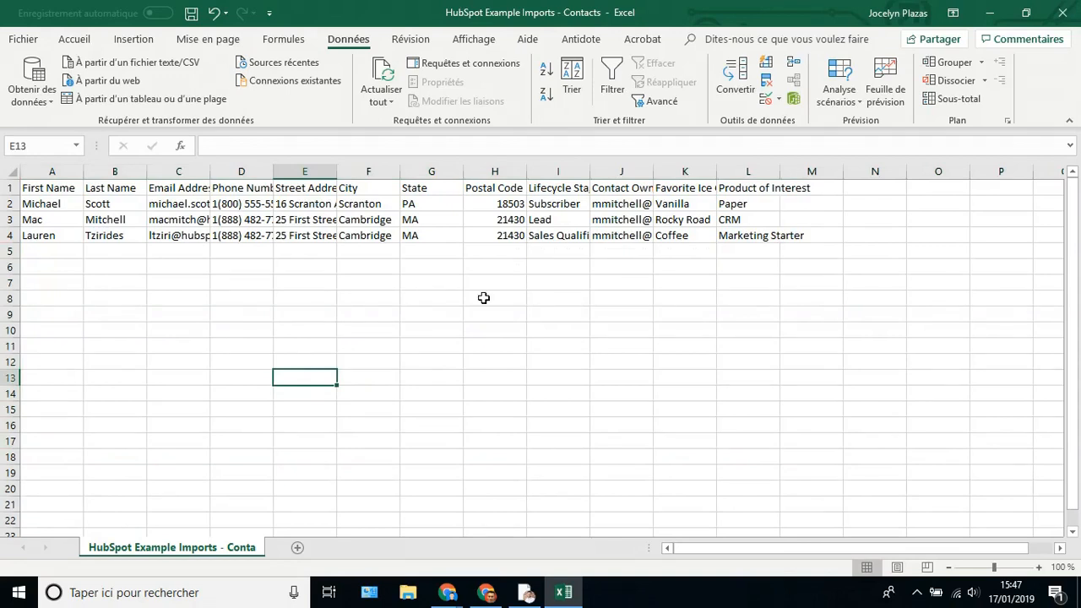
left_click(625, 171)
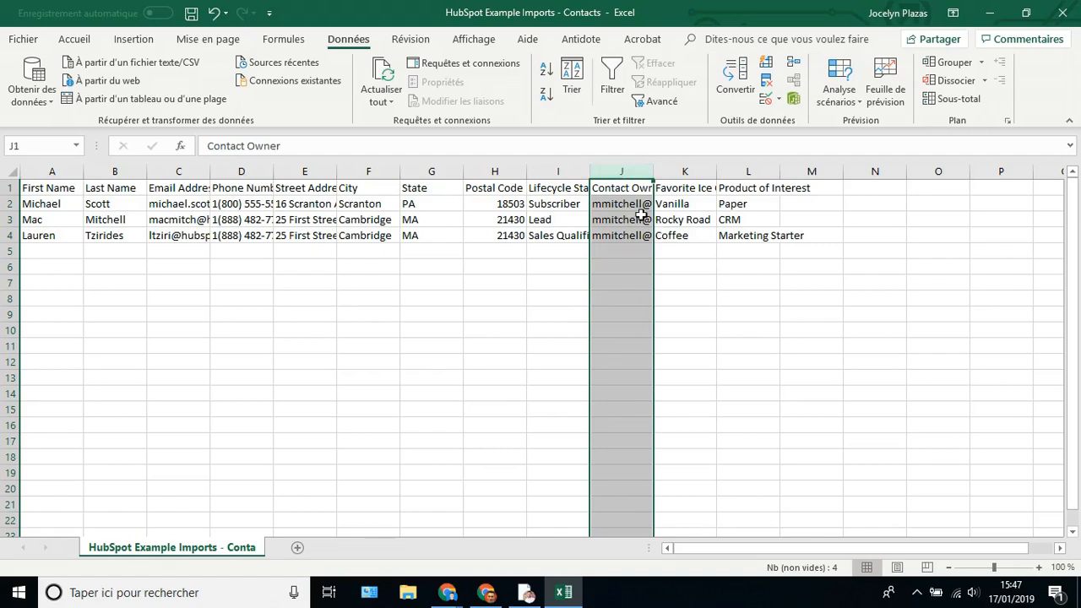
- Fill Contact Owner cells J2–J4 with the owner's e-mail address, then save and close the workbook
right_click(622, 174)
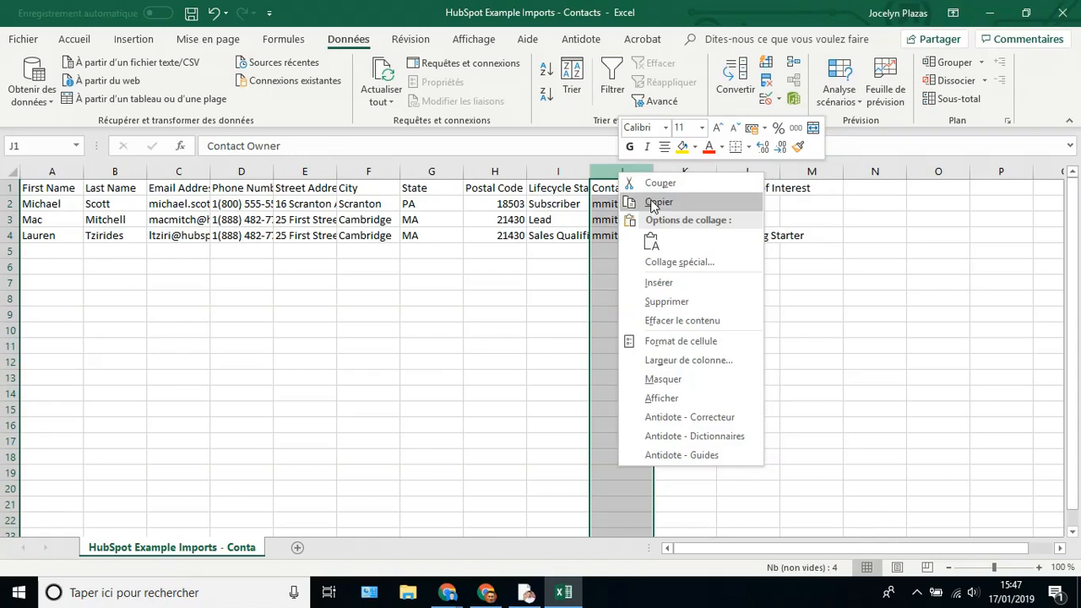
left_click(601, 292)
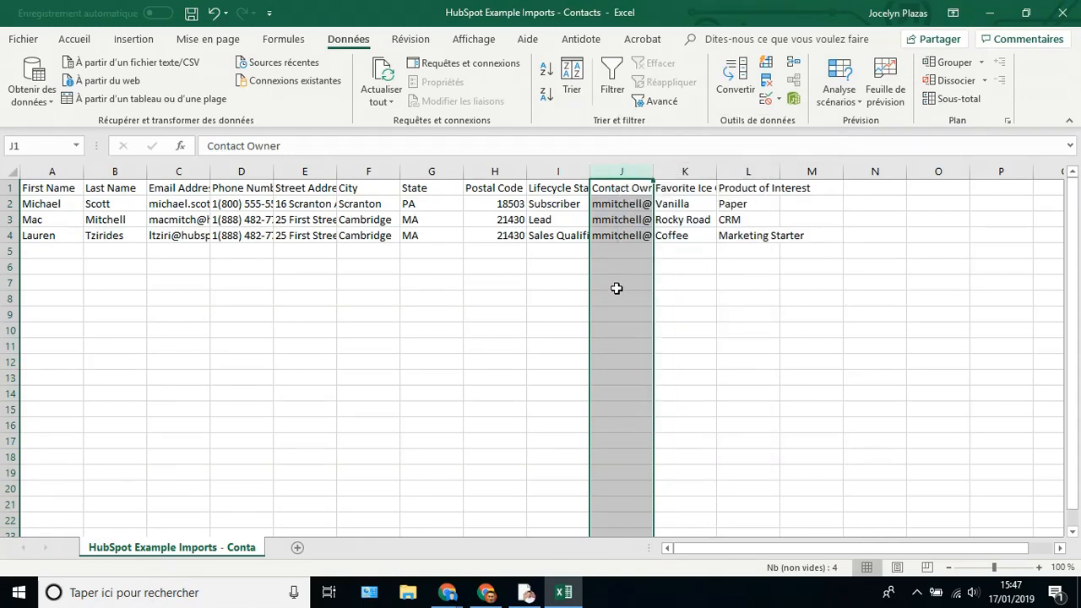
left_click(605, 289)
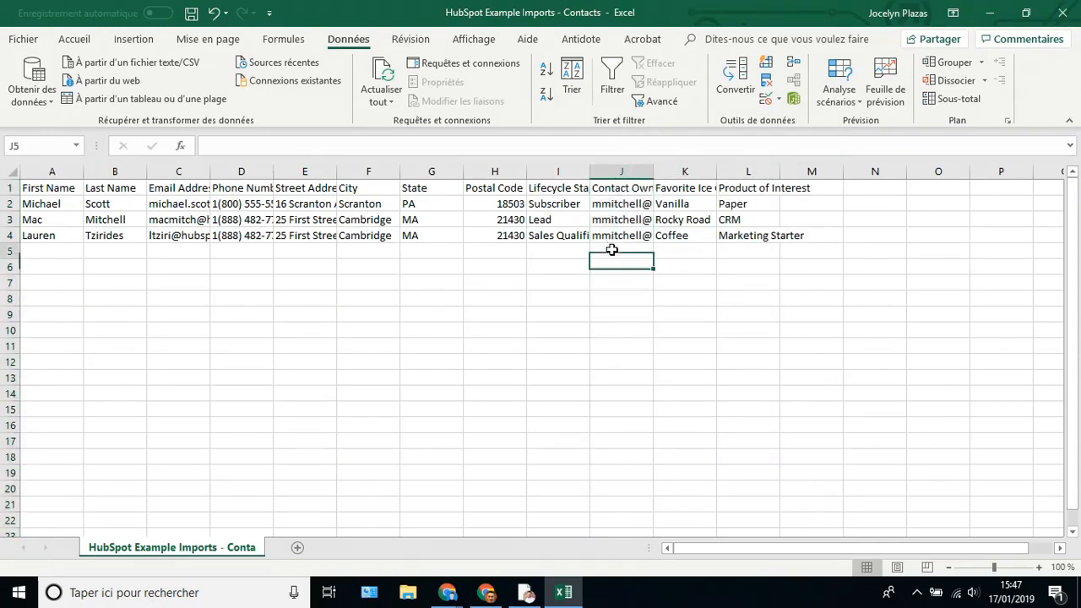
left_click(606, 206)
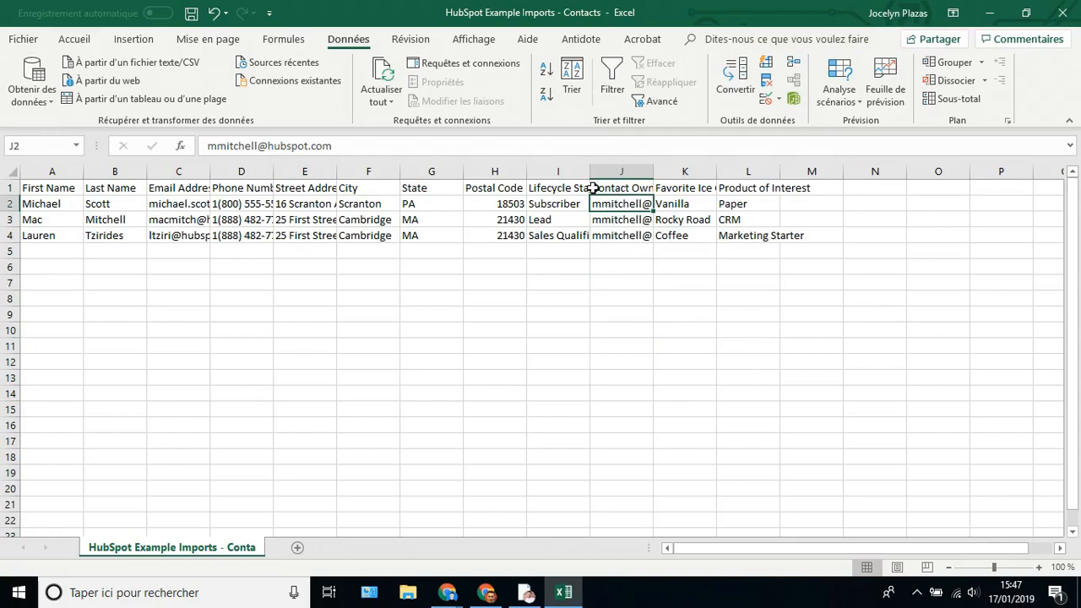
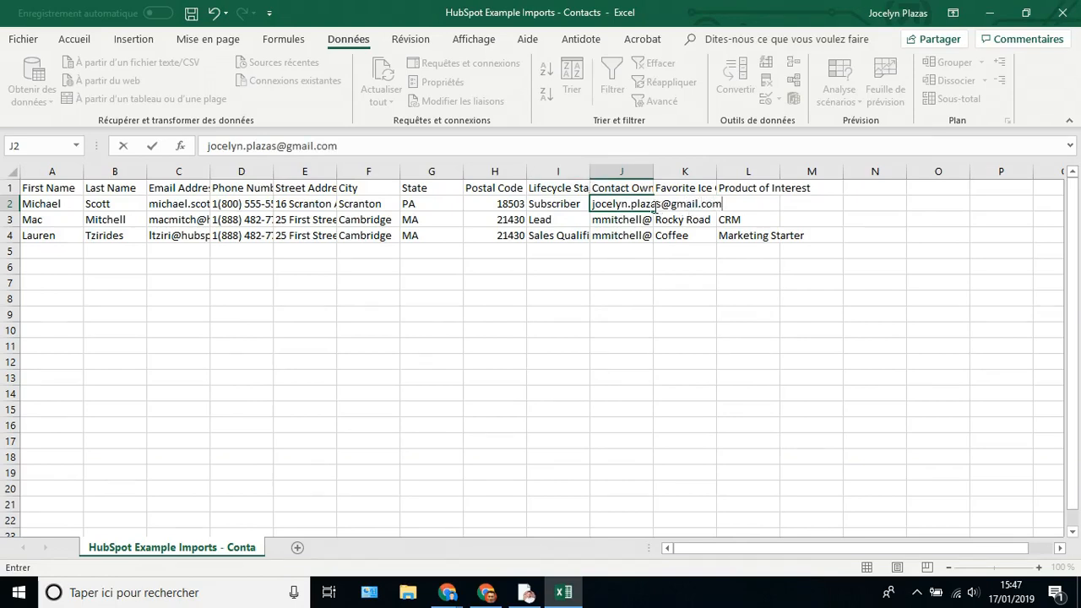
left_click_drag(655, 212, 653, 243)
left_click(632, 289)
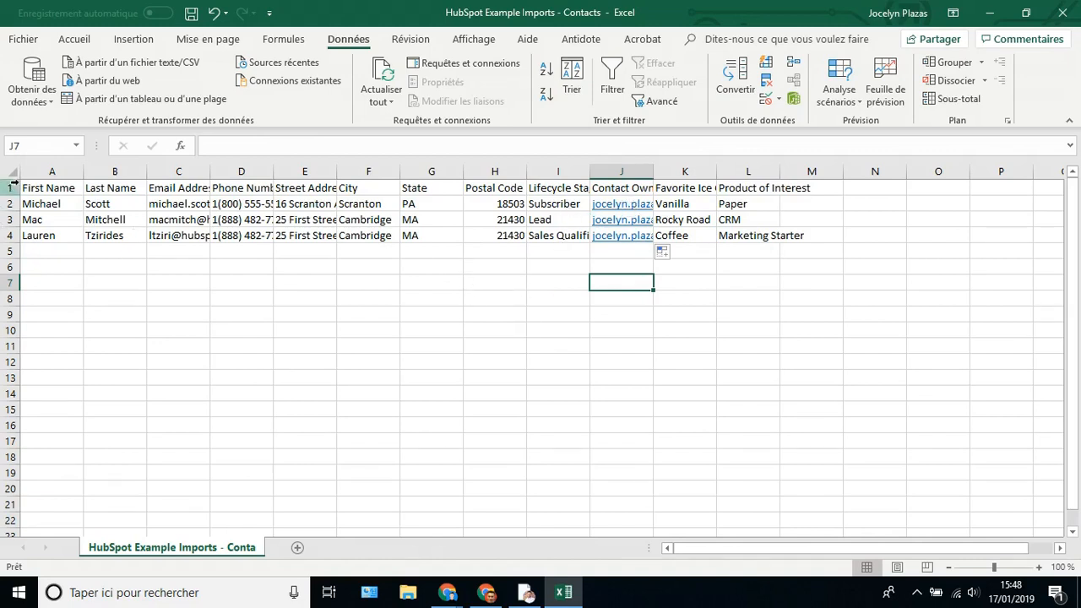
left_click(191, 14)
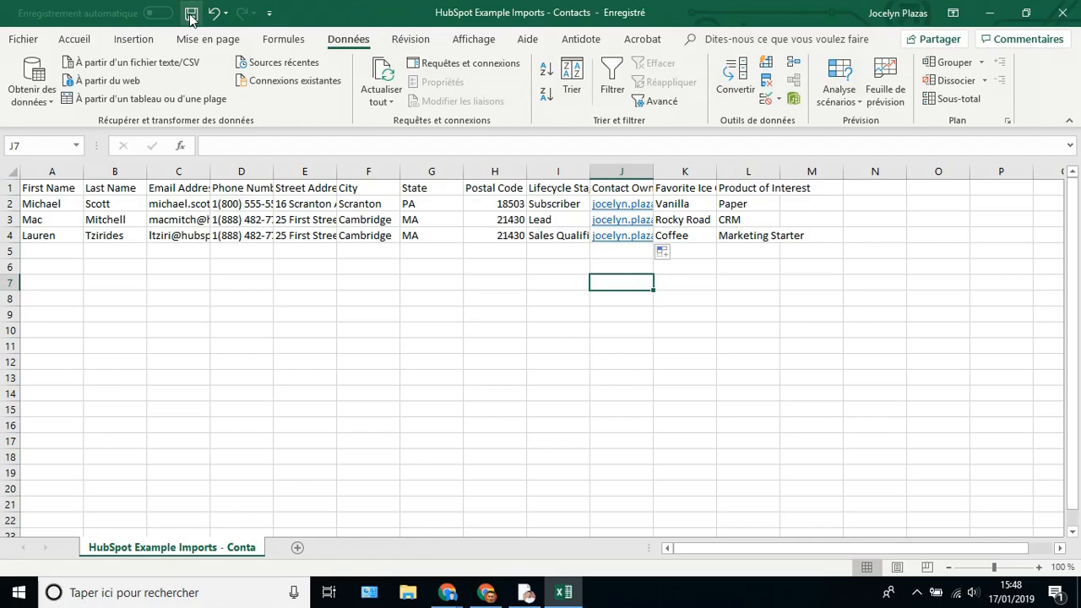
left_click(1063, 17)
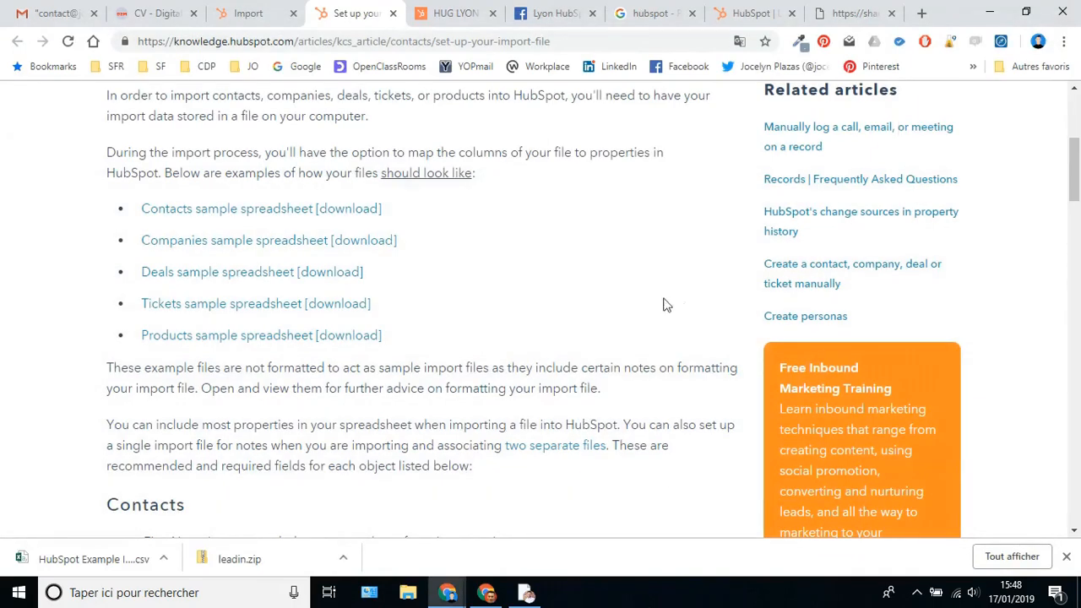
- On the HubSpot imports page, start a new import from a local file
scroll(657, 390, "up", 4)
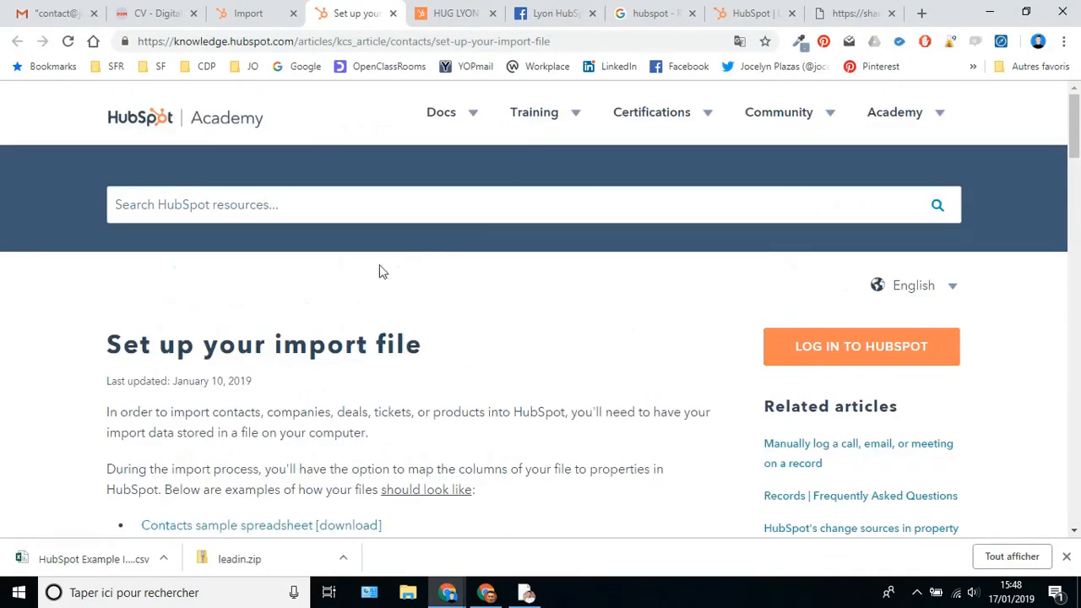
left_click(249, 13)
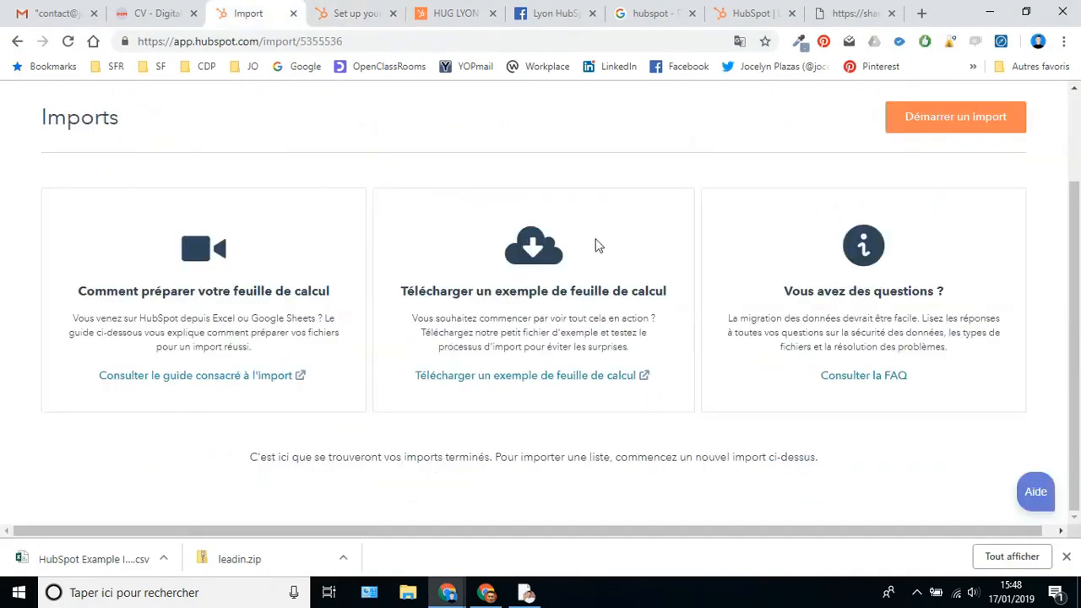
scroll(596, 245, "up", 2)
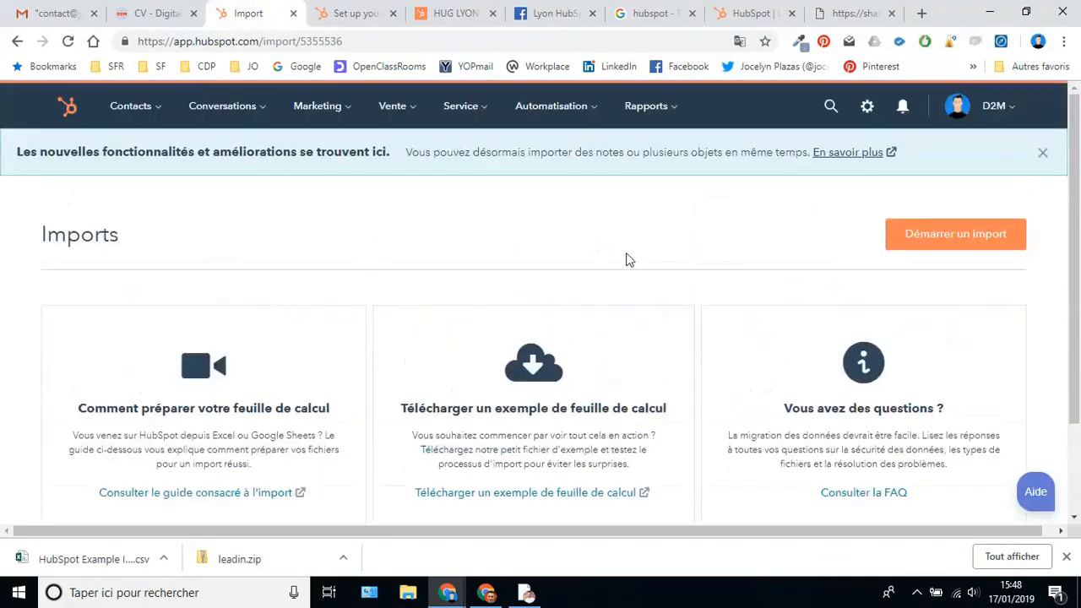
left_click(934, 243)
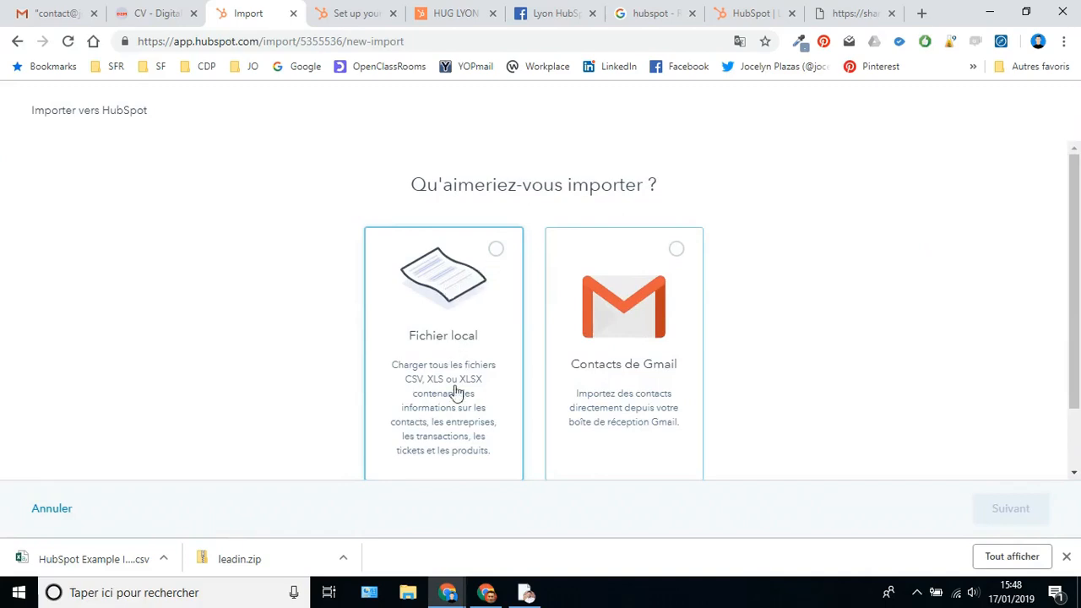
left_click(497, 252)
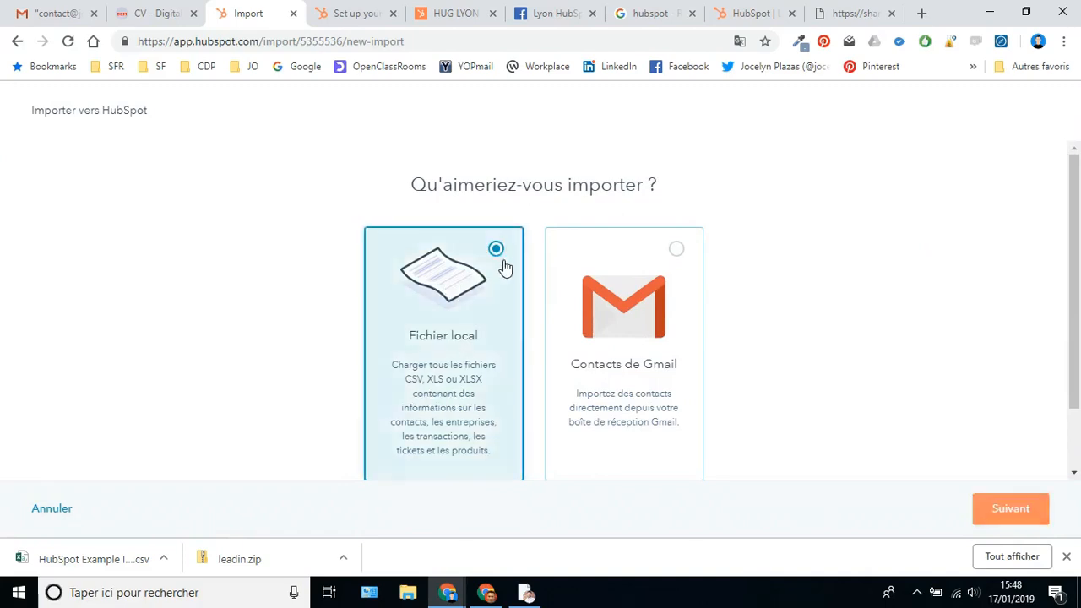
scroll(431, 430, "down", 2)
left_click(1004, 507)
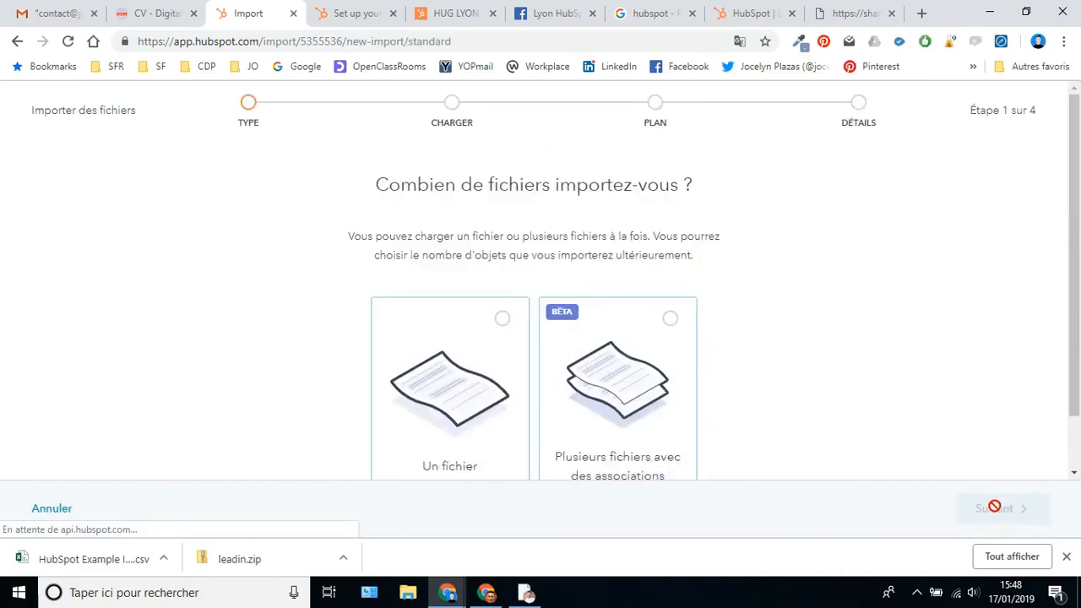
- Choose one file with one object type, Contacts, and continue to the upload step
scroll(506, 397, "down", 1)
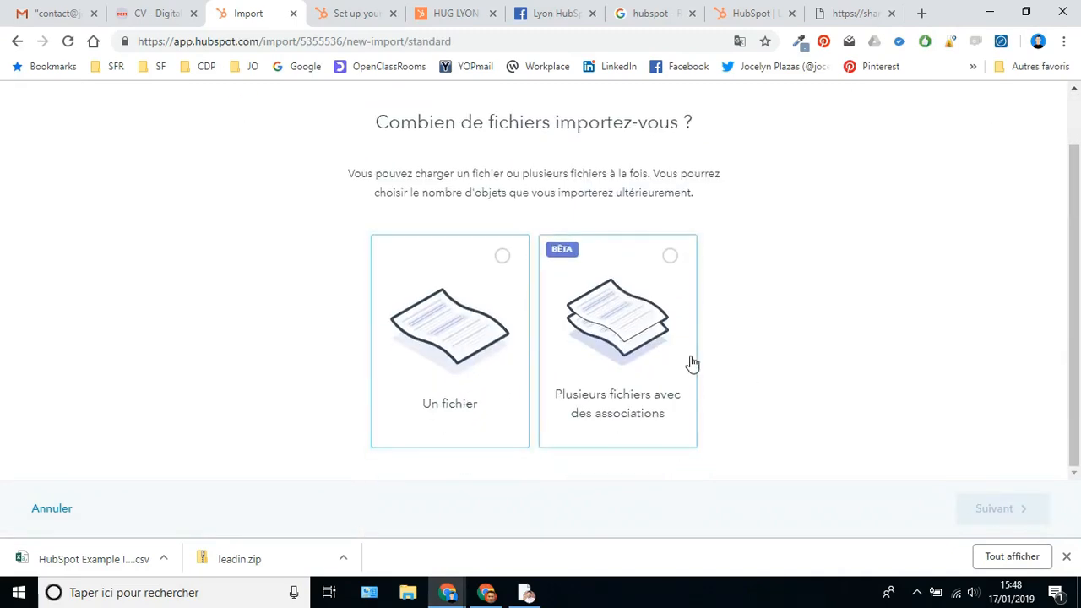
left_click(502, 258)
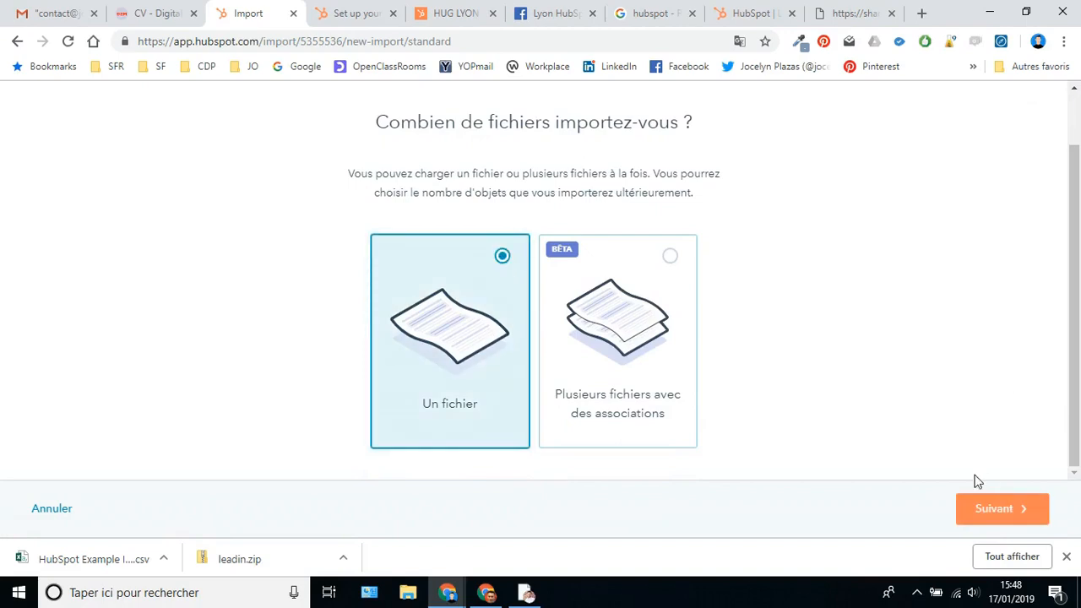
left_click(1003, 510)
scroll(684, 310, "down", 2)
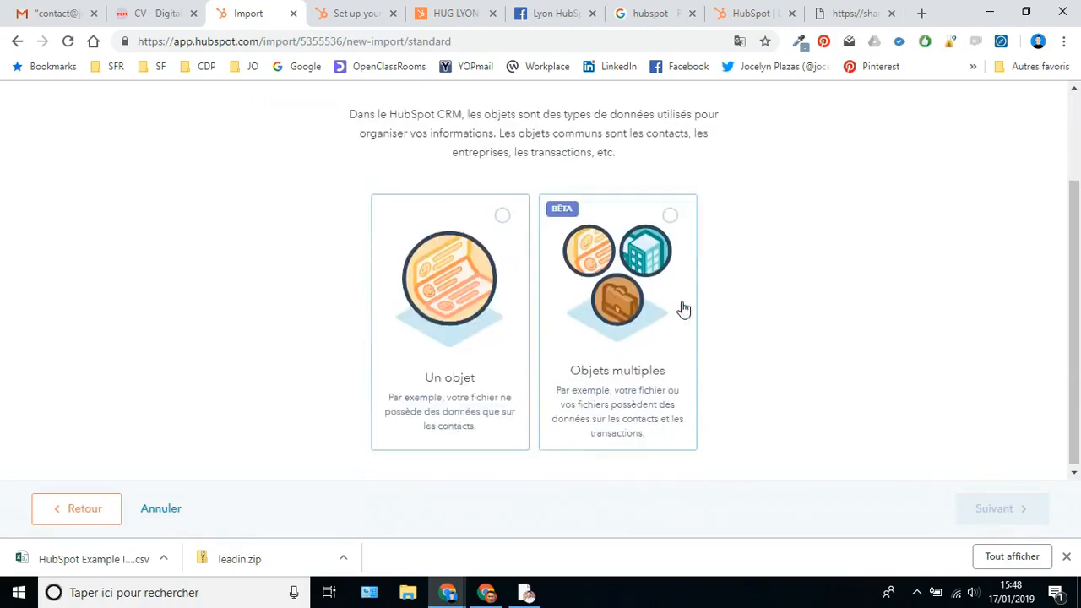
left_click(454, 297)
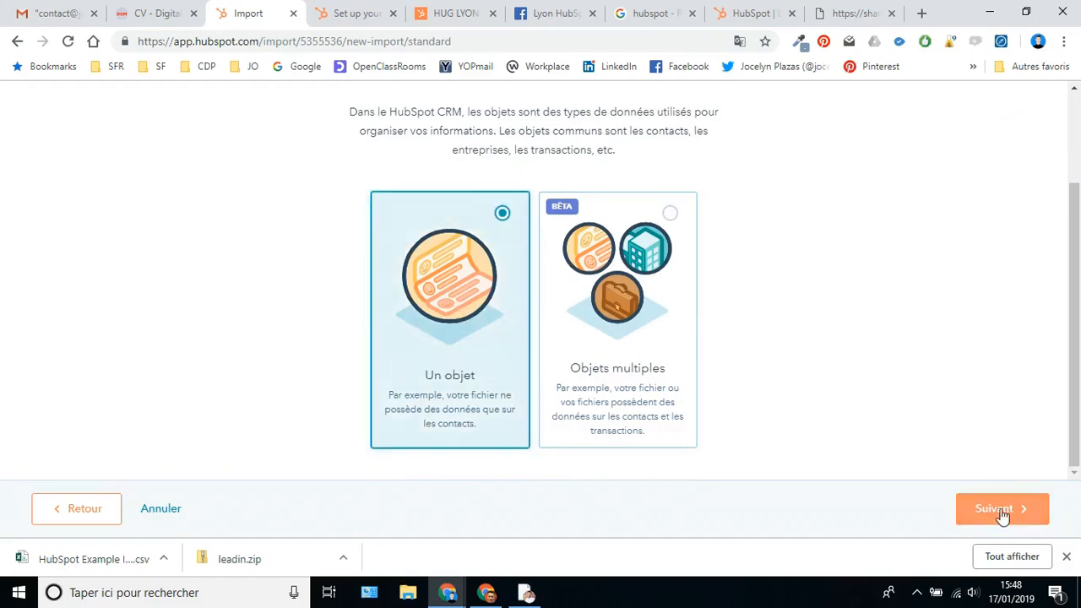
left_click(1018, 522)
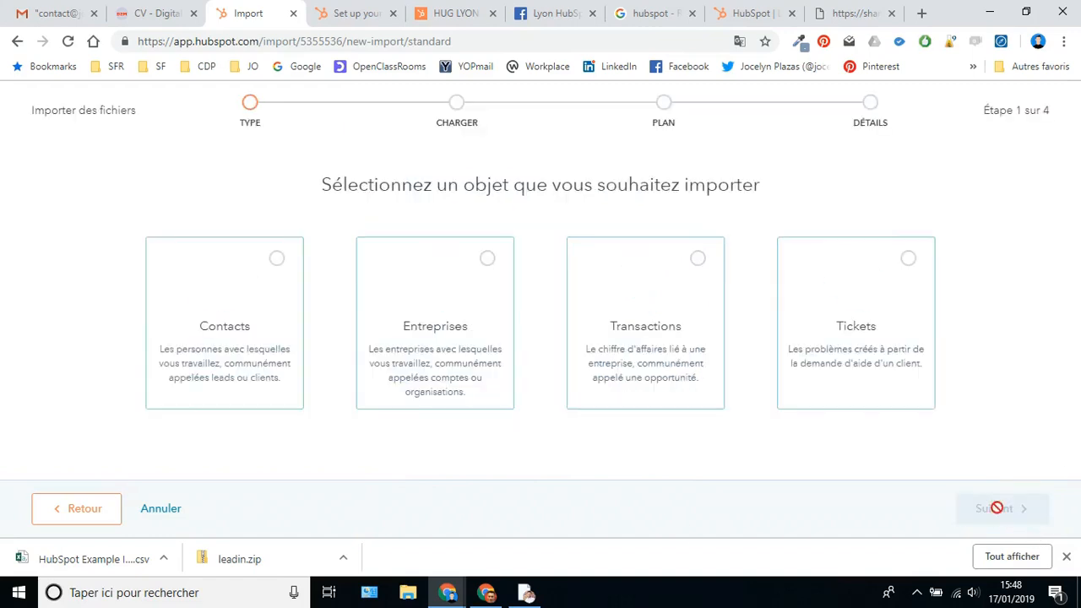
left_click(222, 310)
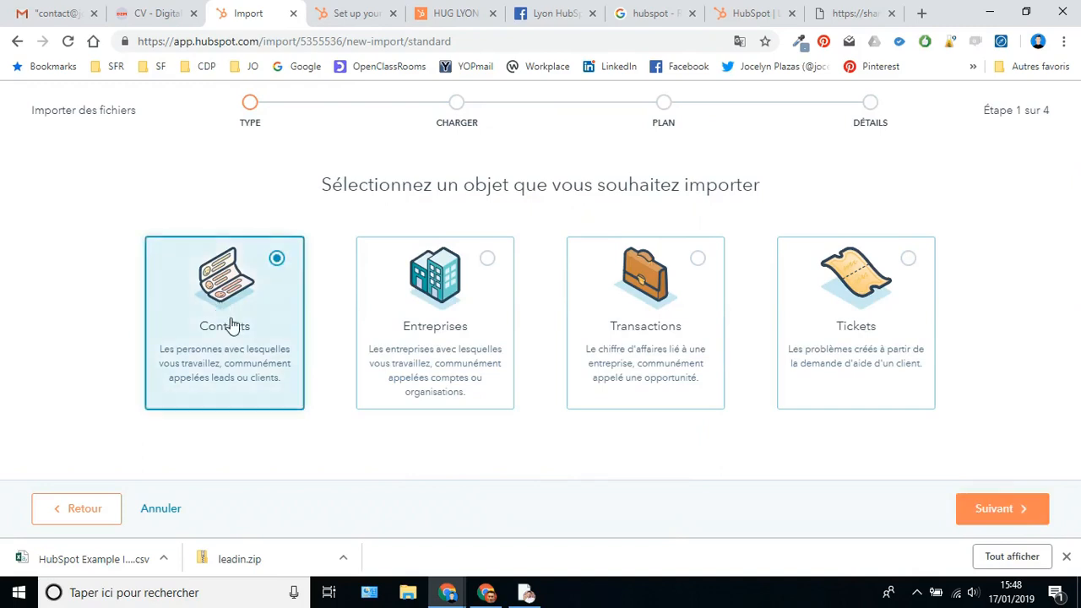
left_click(992, 512)
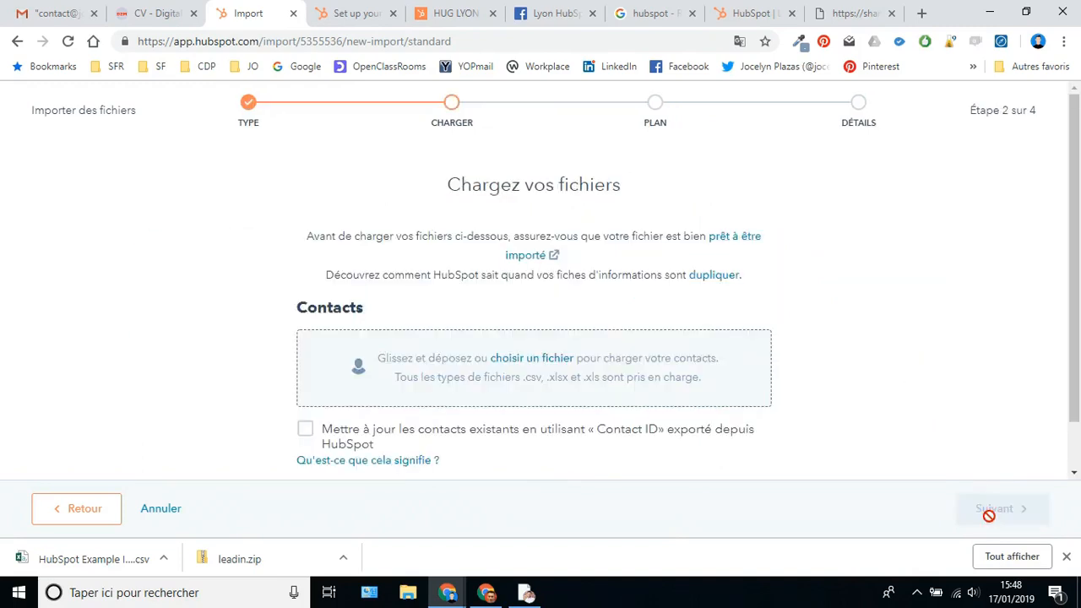
- Upload 'HubSpot Example Imports - Contacts' from Downloads and continue to column mapping
left_click(527, 363)
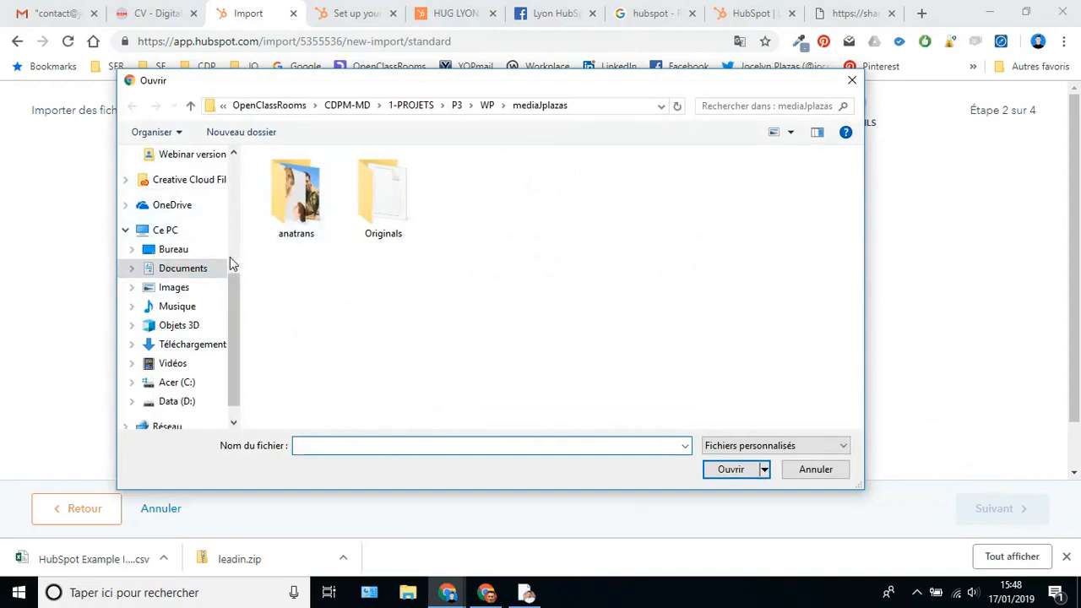
scroll(210, 248, "up", 3)
scroll(202, 241, "up", 3)
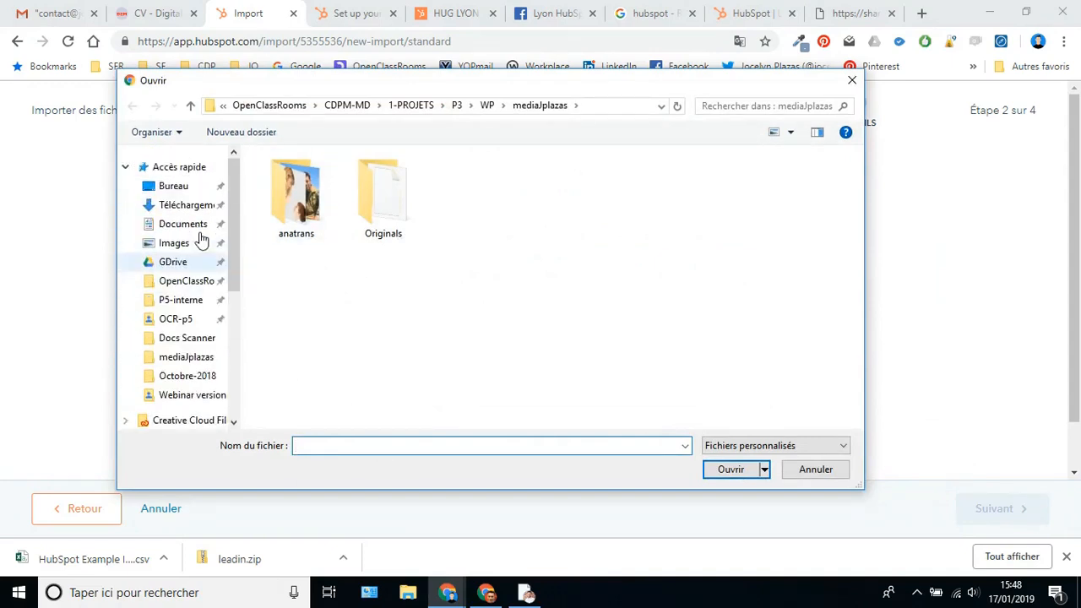
left_click(201, 208)
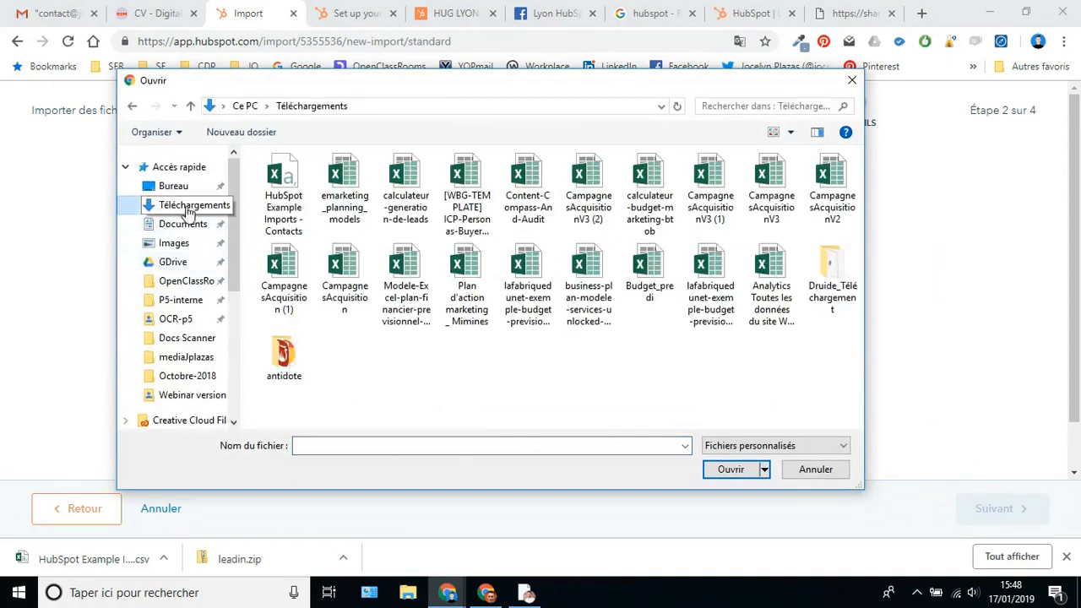
left_click(287, 194)
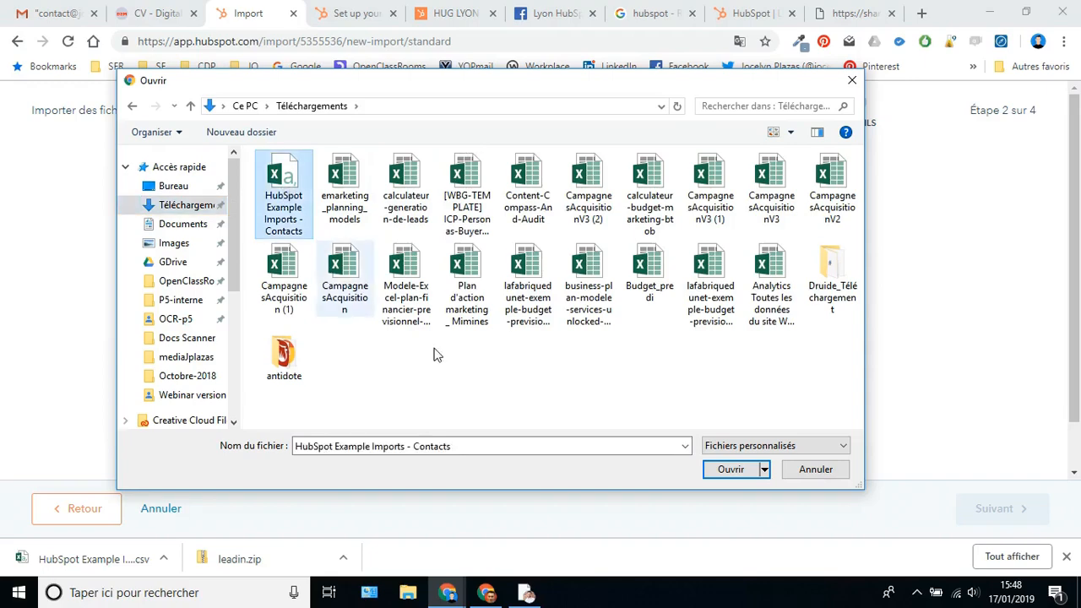
left_click(731, 471)
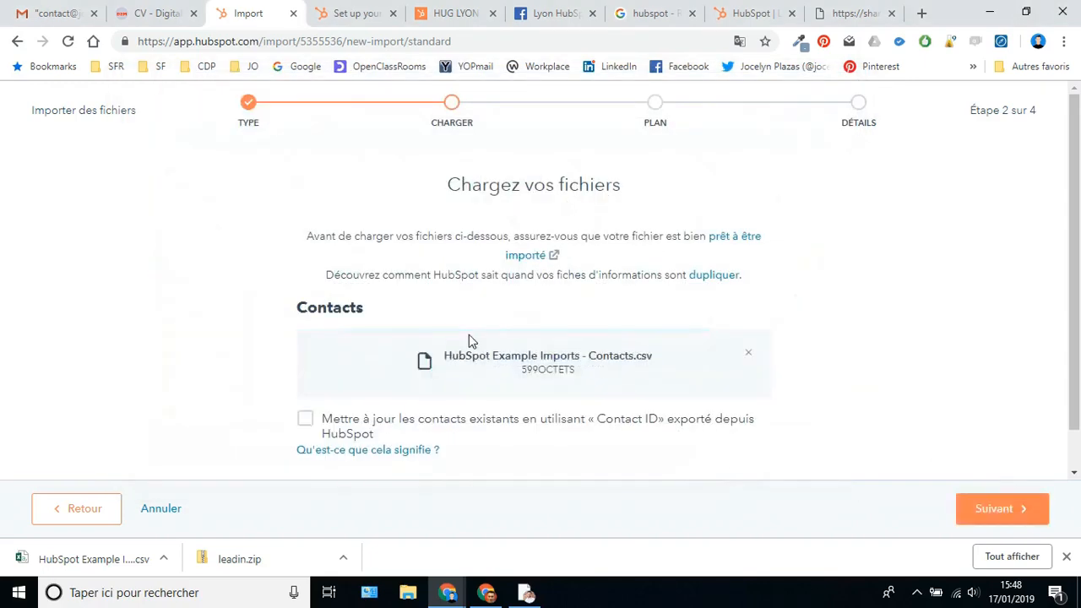
left_click(993, 517)
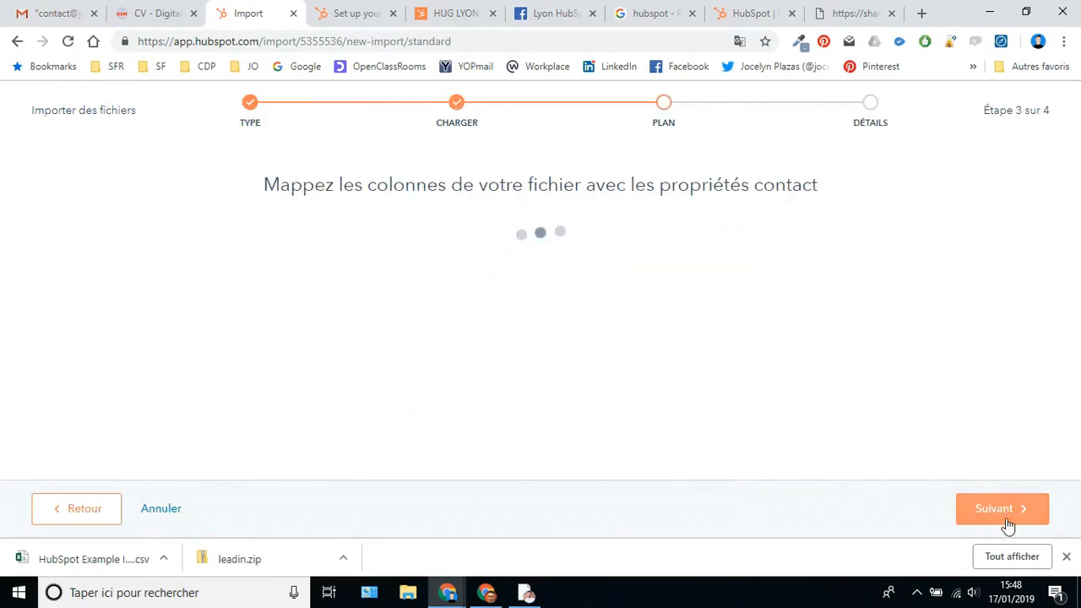
- Review the column mappings, briefly toggling the option to skip unmatched columns
scroll(523, 295, "down", 3)
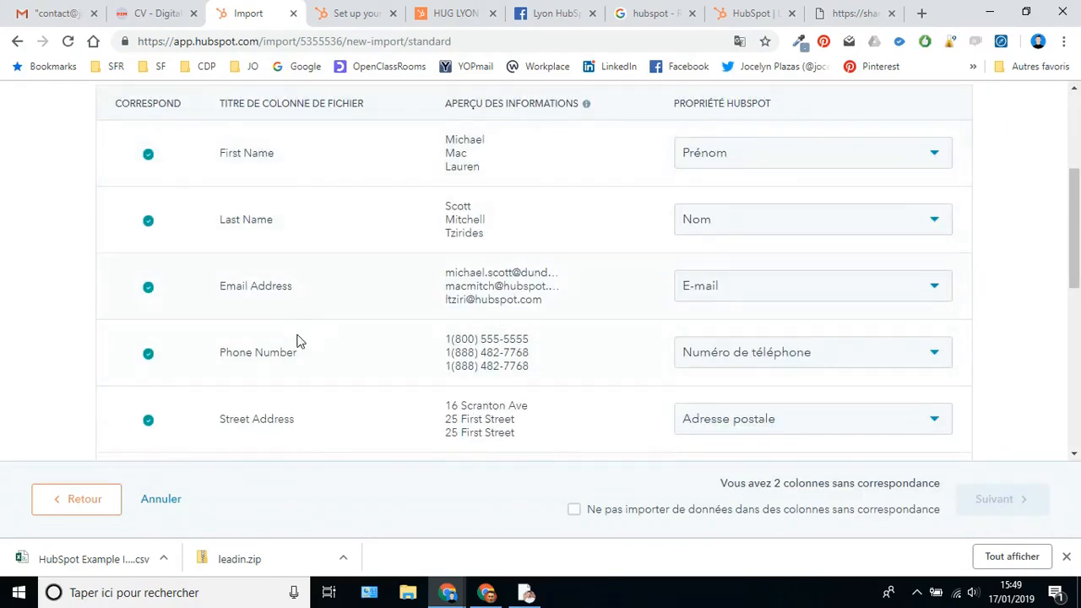
scroll(279, 388, "down", 1)
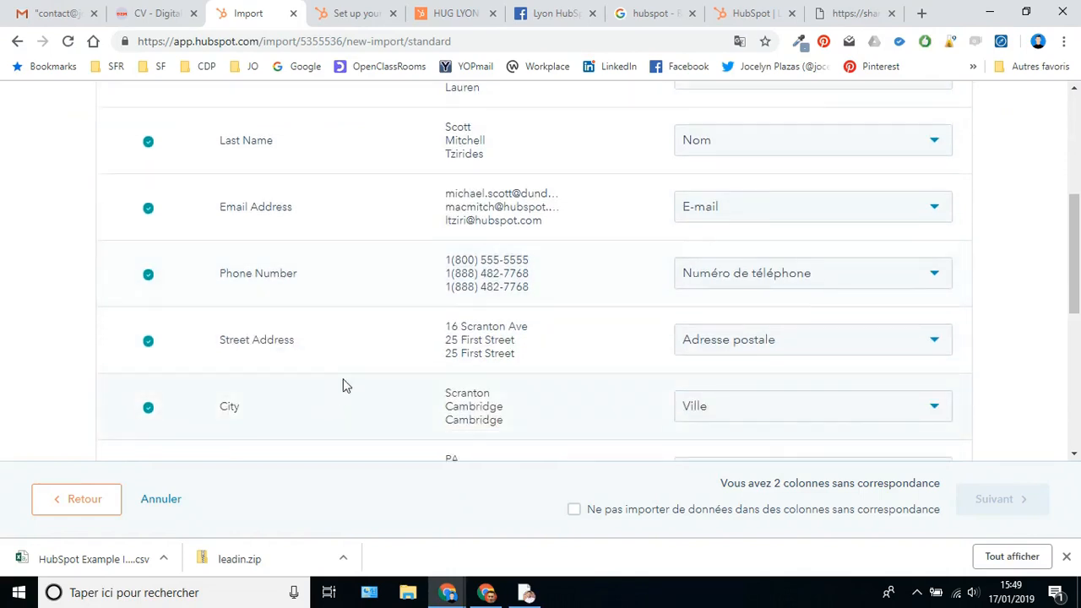
scroll(591, 279, "up", 3)
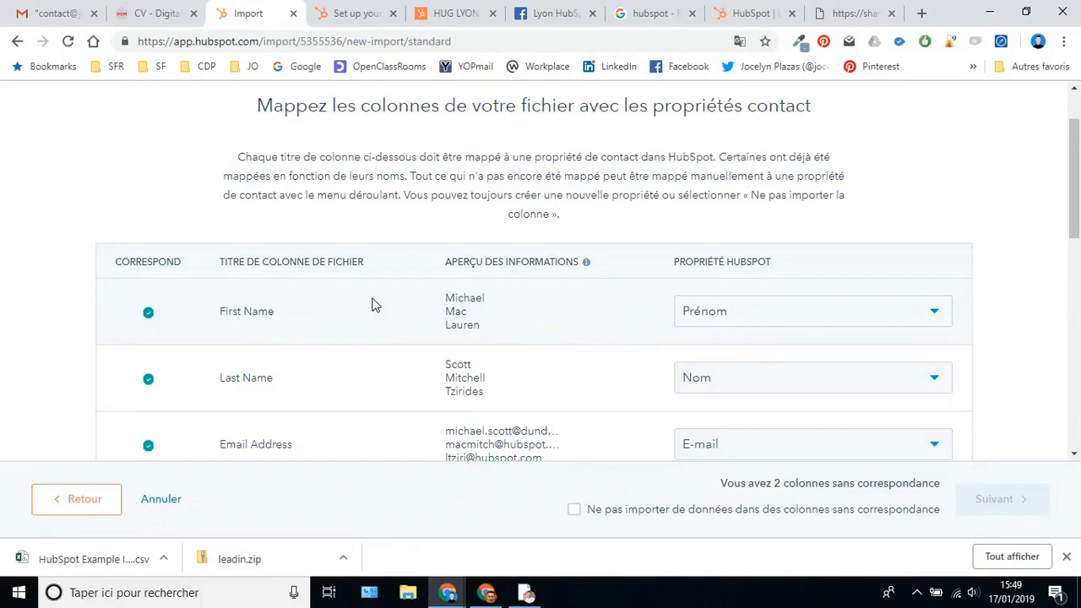
scroll(680, 346, "down", 2)
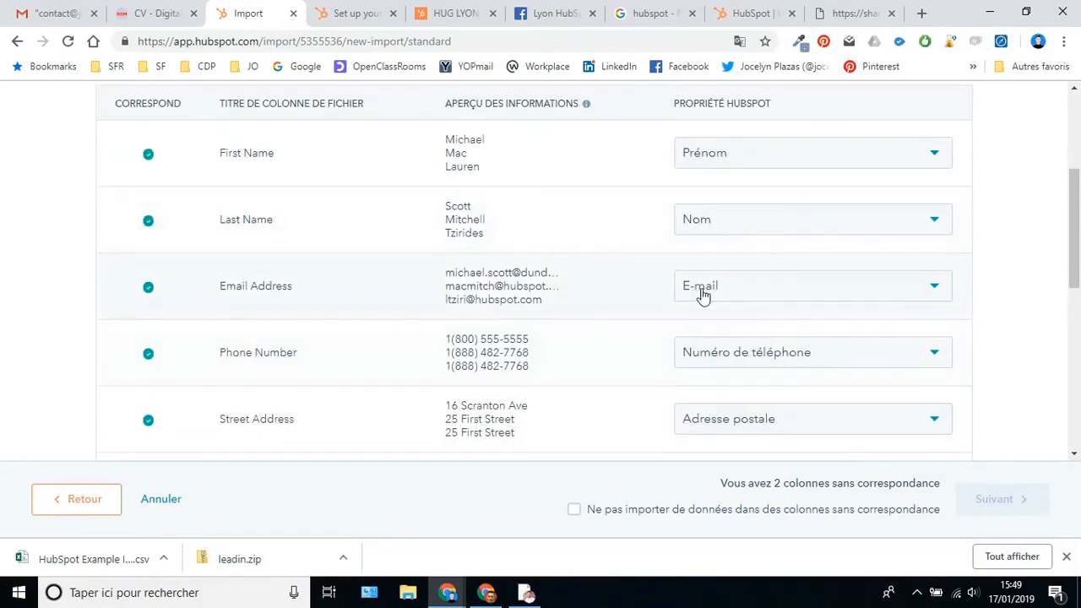
scroll(743, 284, "down", 1)
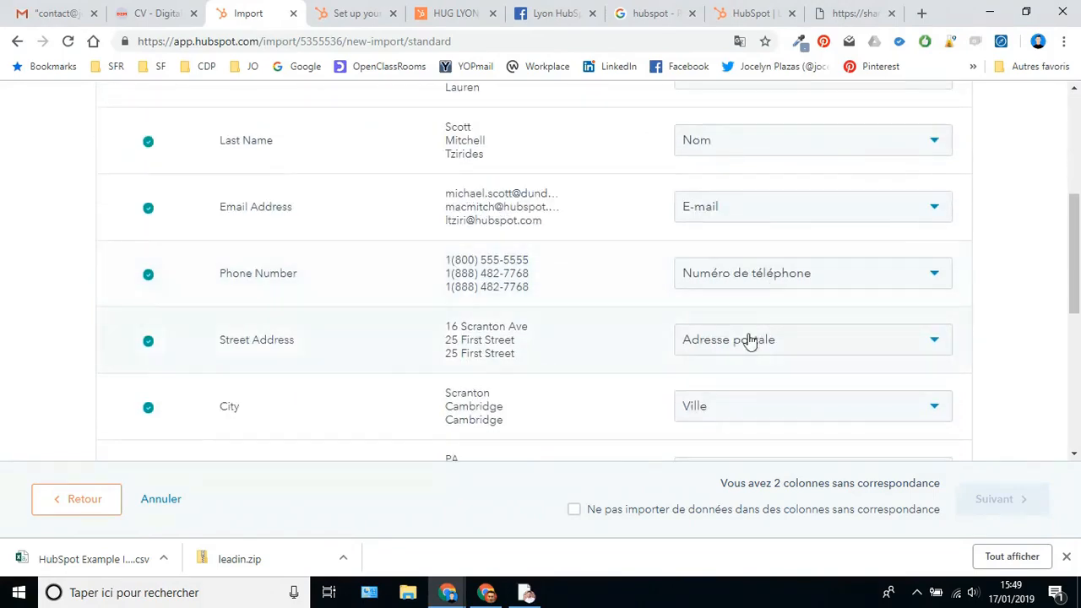
scroll(754, 406, "down", 4)
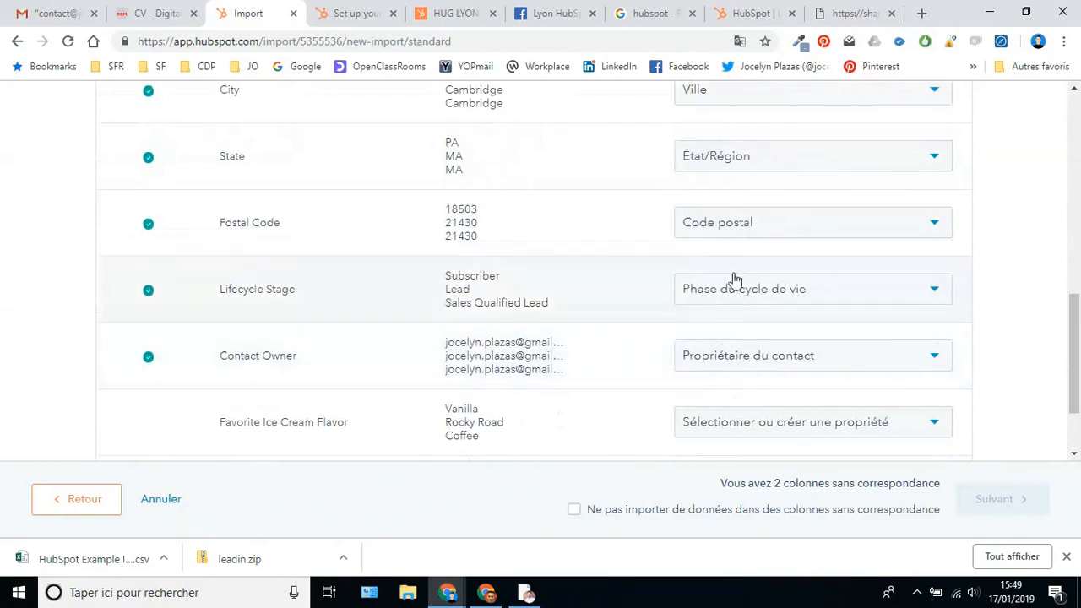
scroll(731, 369, "down", 2)
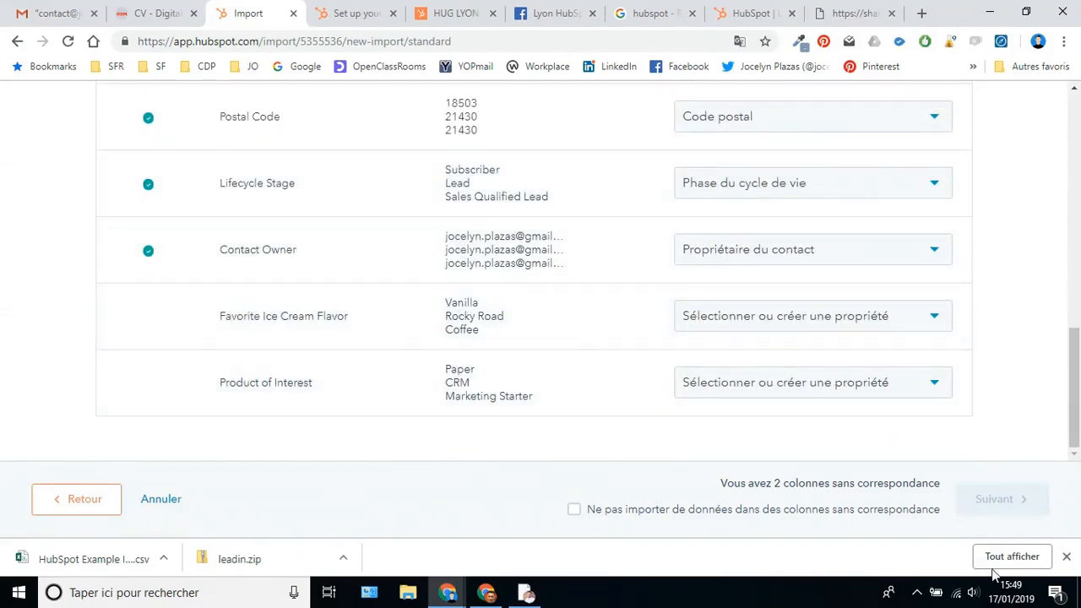
left_click(1065, 559)
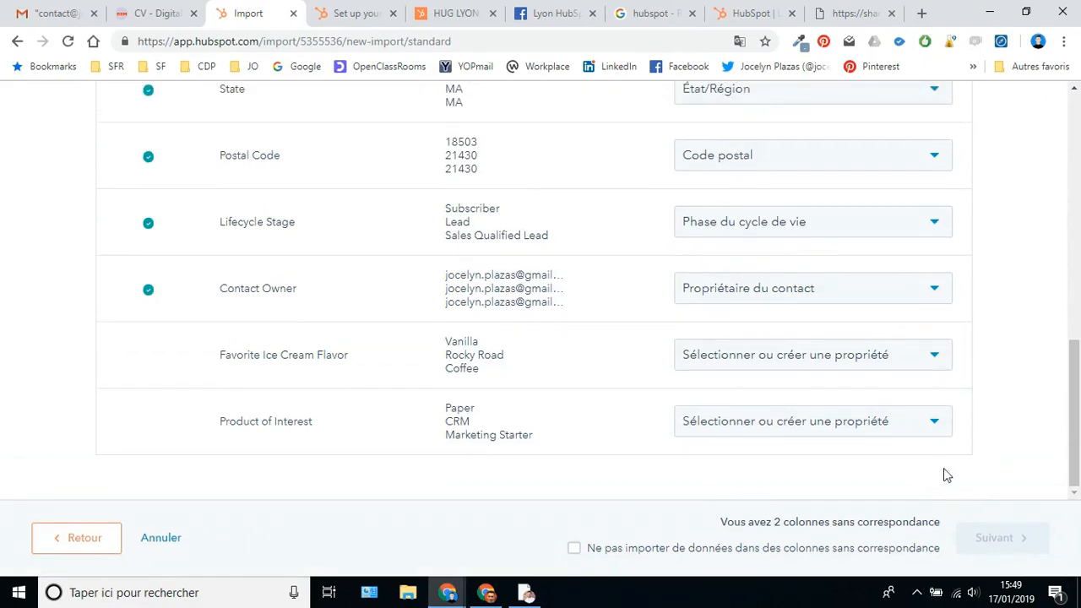
left_click(575, 549)
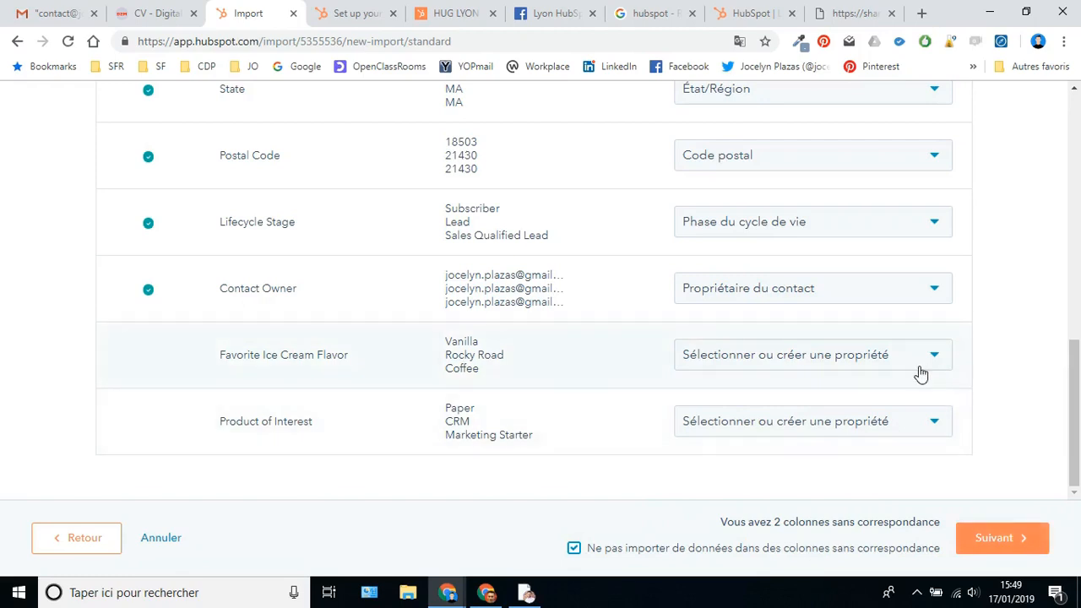
left_click(573, 549)
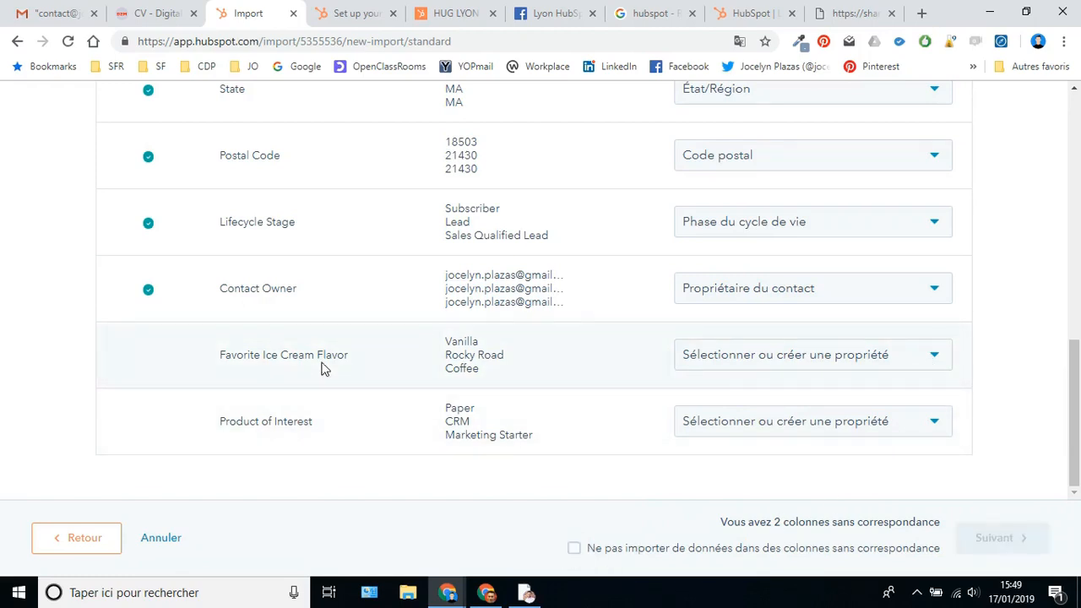
- Leave Favorite Ice Cream Flavor unmapped, skip unmatched columns, and continue to the details step
left_click(934, 356)
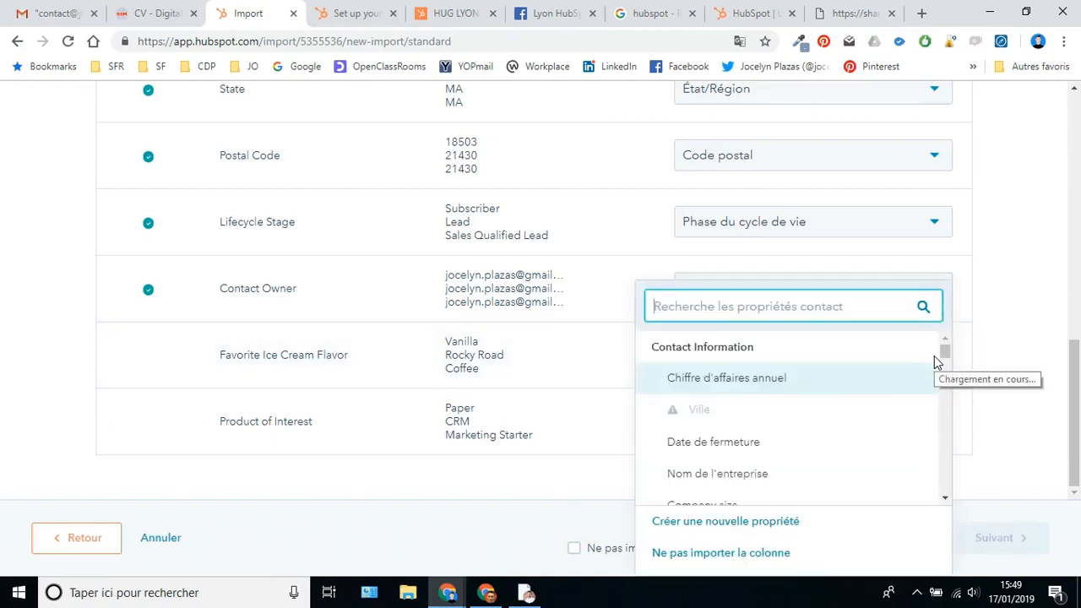
scroll(845, 435, "down", 5)
scroll(788, 447, "down", 2)
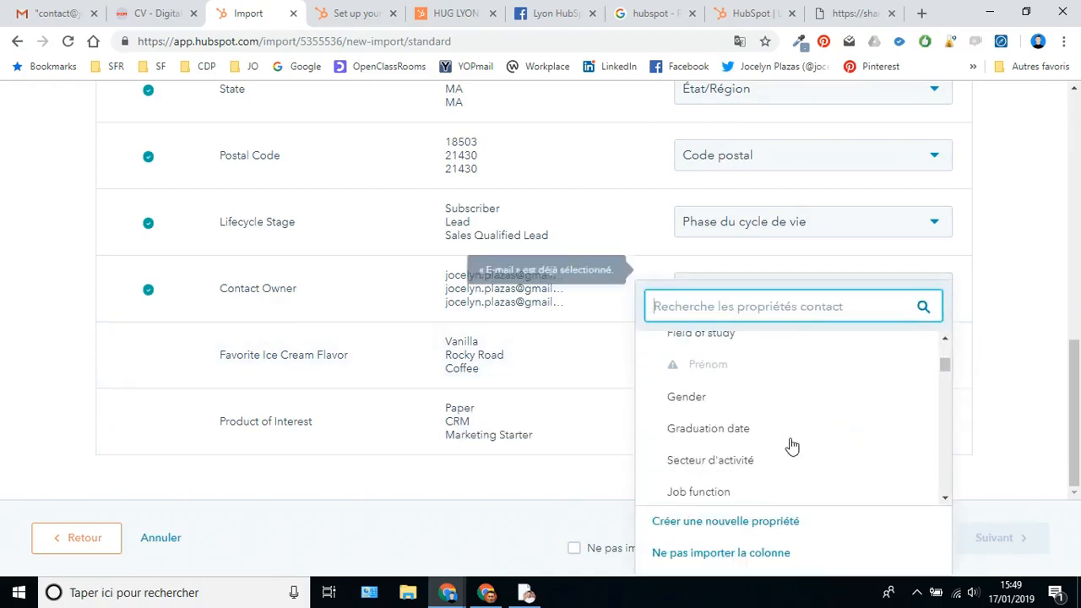
scroll(789, 446, "down", 2)
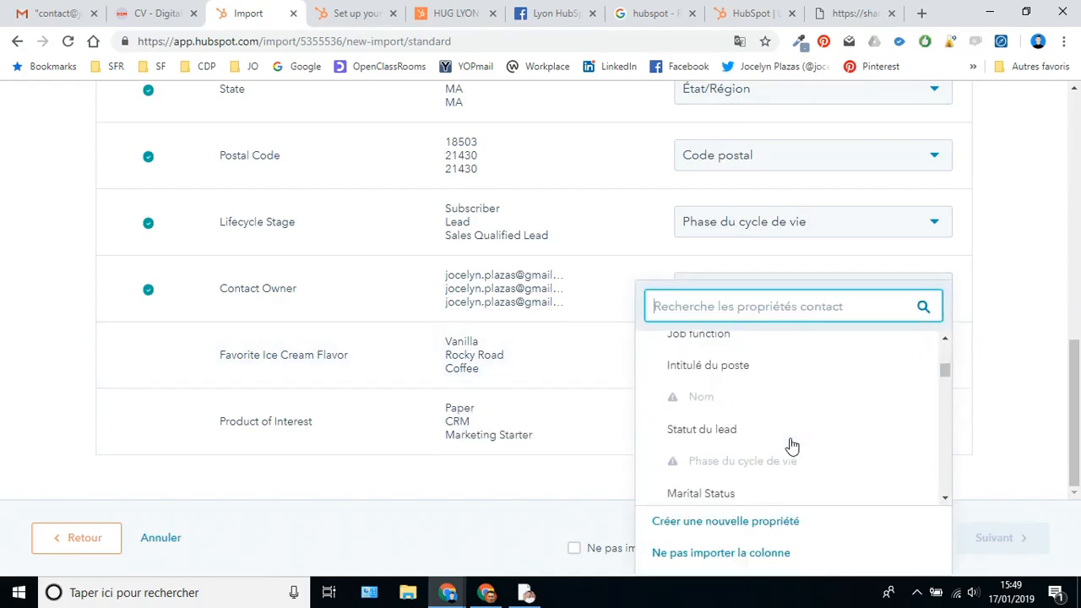
left_click(1017, 388)
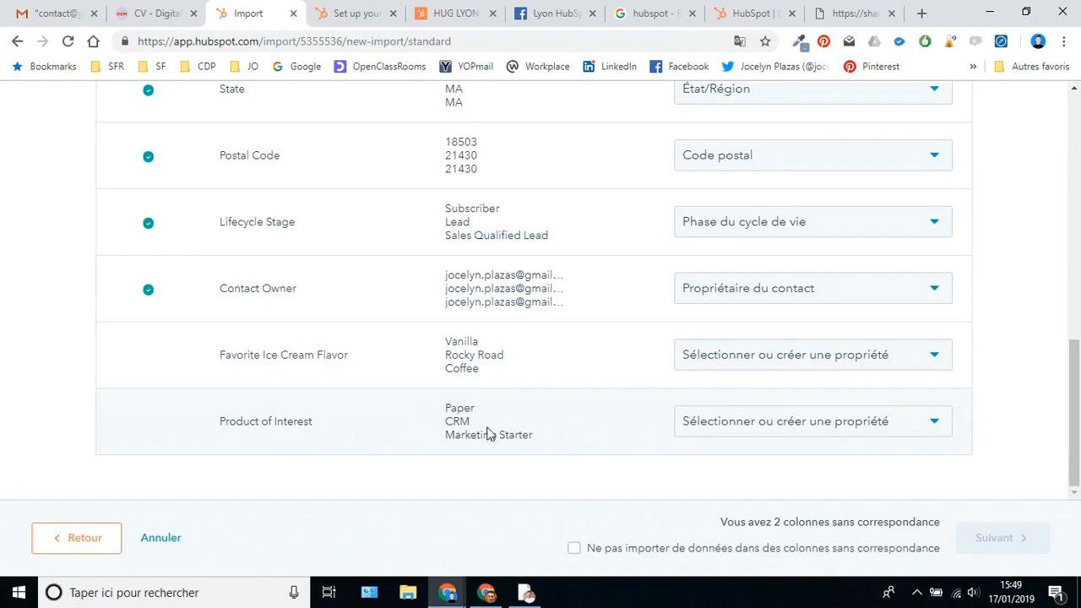
left_click(578, 553)
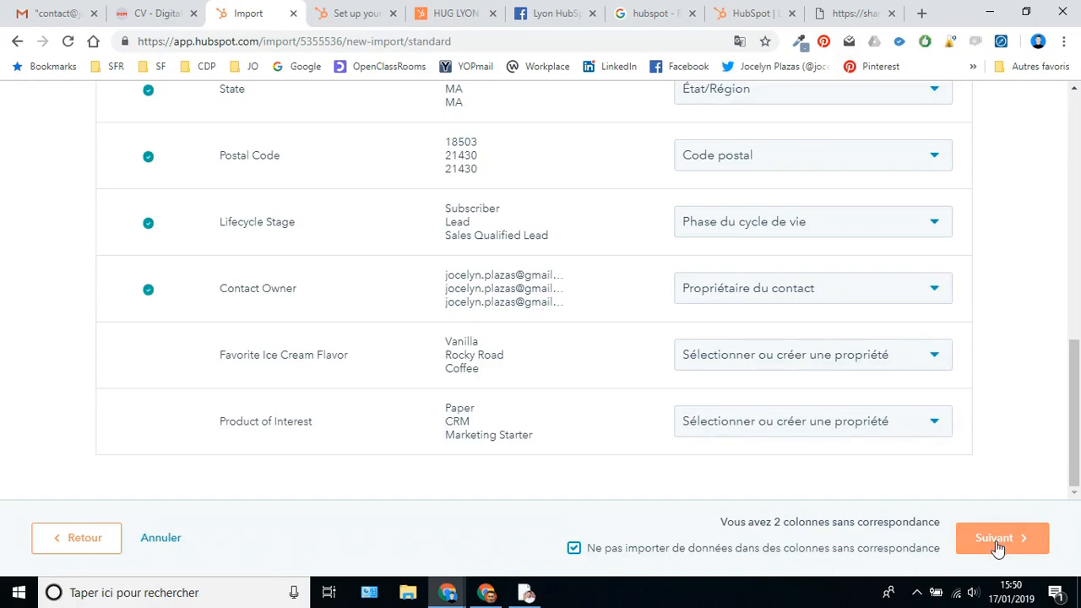
left_click(996, 545)
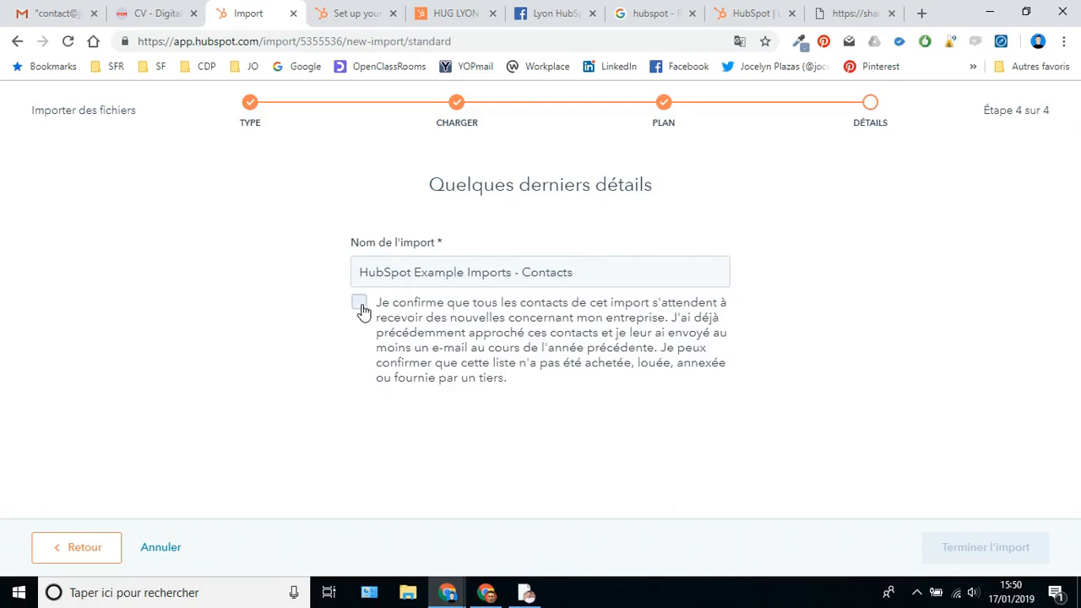
- Tick the contacts' consent confirmation and complete the import with 'Terminer l'import'
left_click(362, 309)
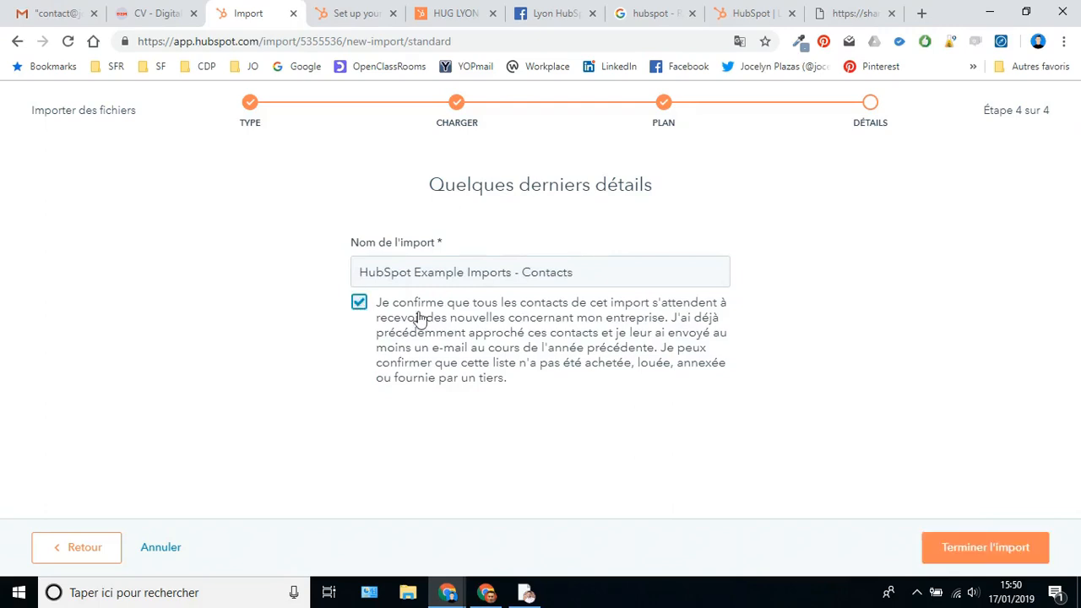
left_click(959, 553)
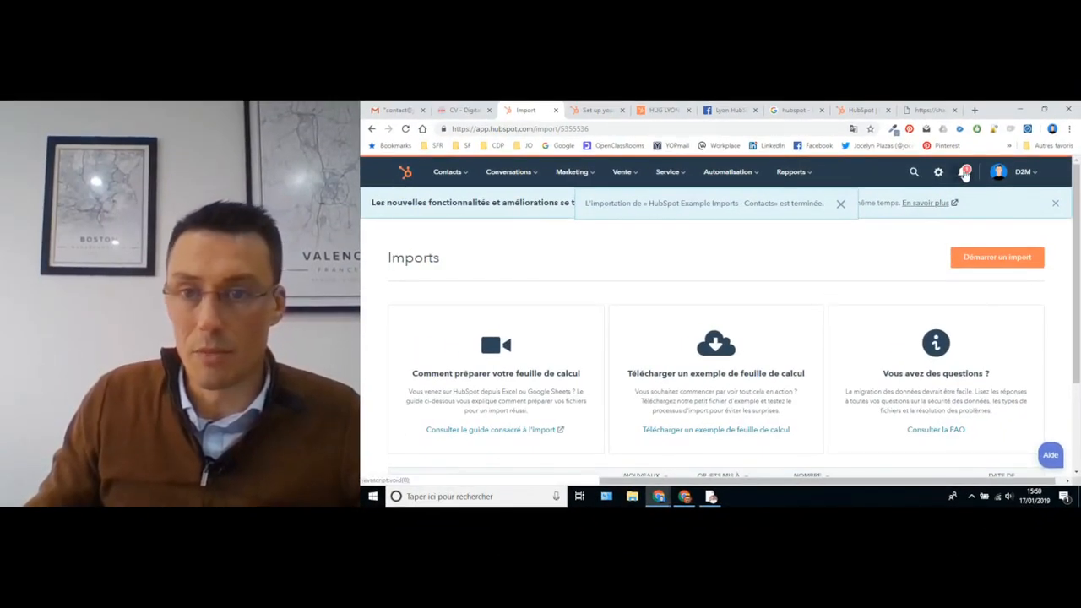
- From the completed-import notification, open the list of the three imported contacts
left_click(964, 172)
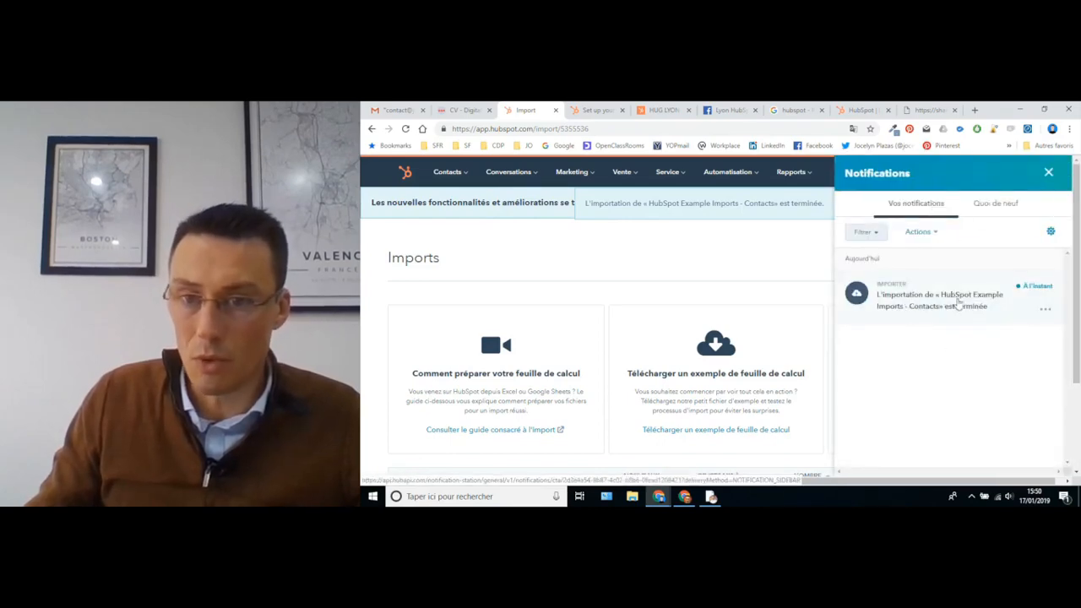
left_click(920, 310)
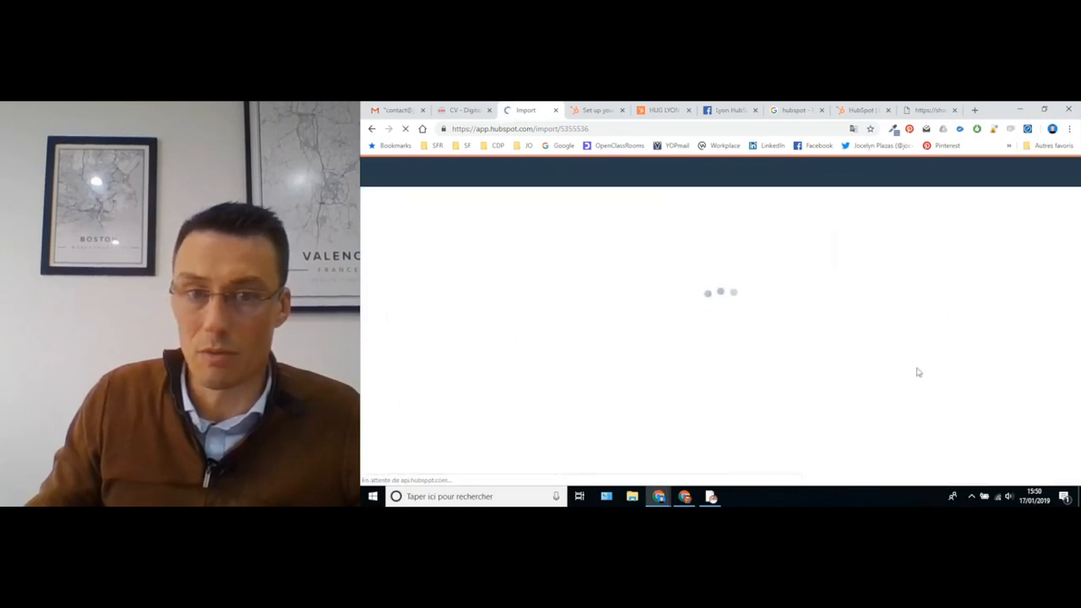
scroll(794, 346, "down", 2)
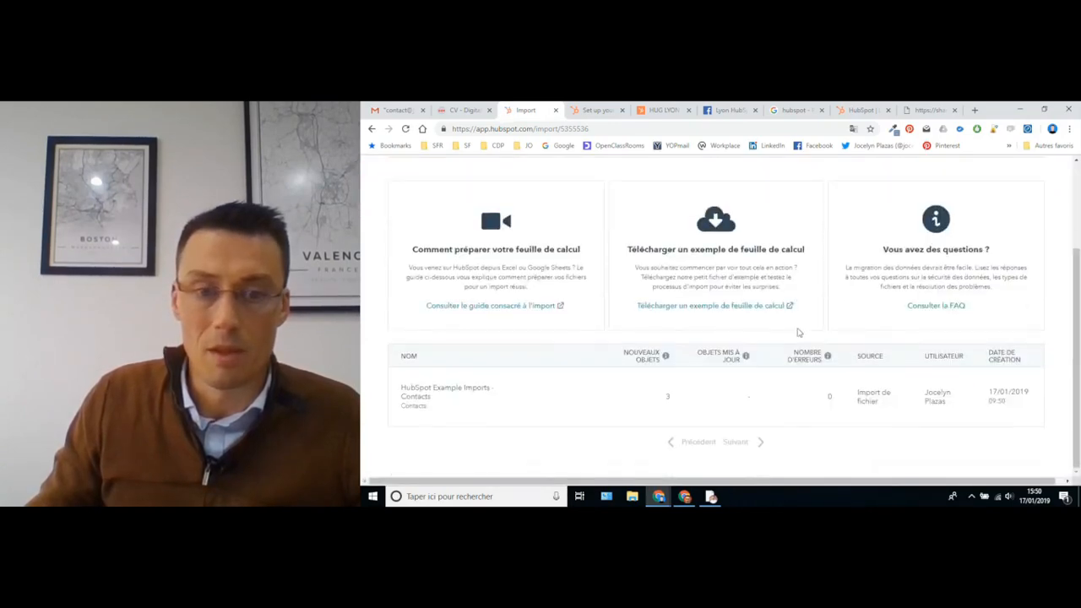
left_click(522, 393)
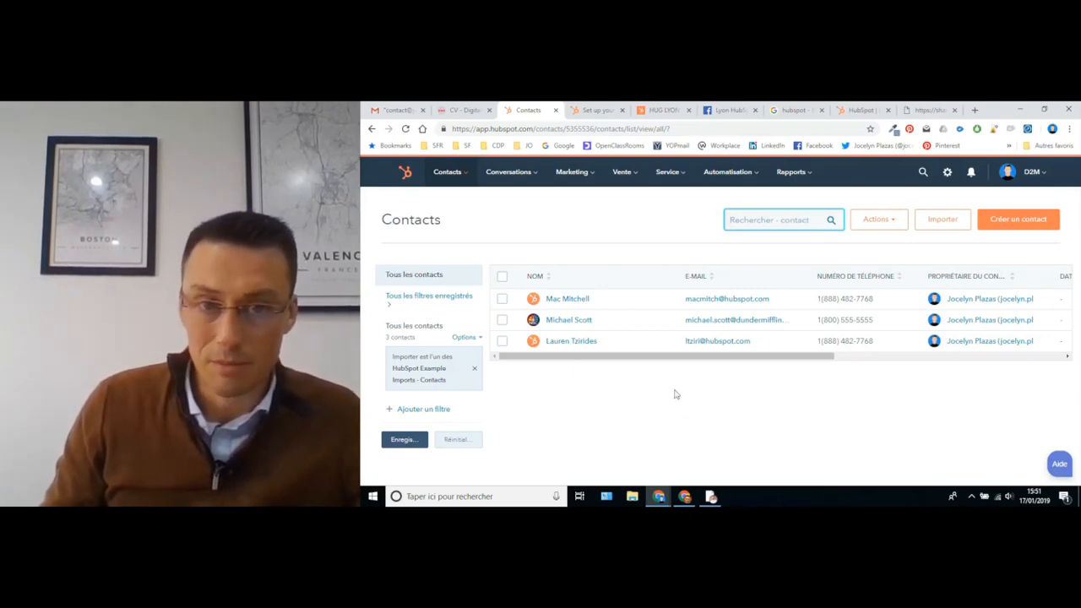
- Glance at the Marketing menu, then choose 'Tarification et fonctionnalités' from the D2M account menu
left_click(574, 173)
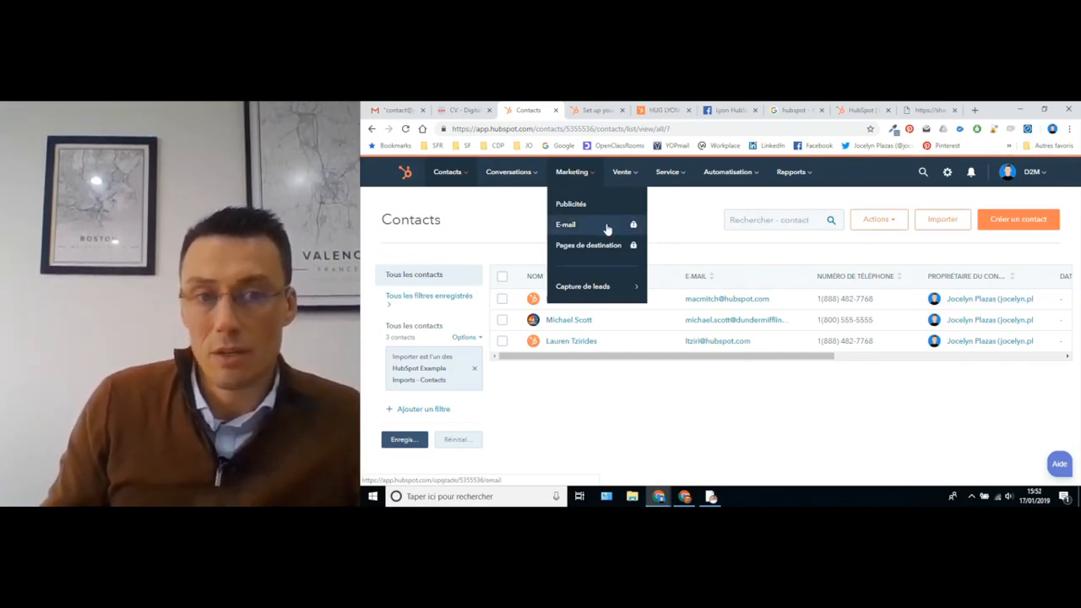
left_click(570, 437)
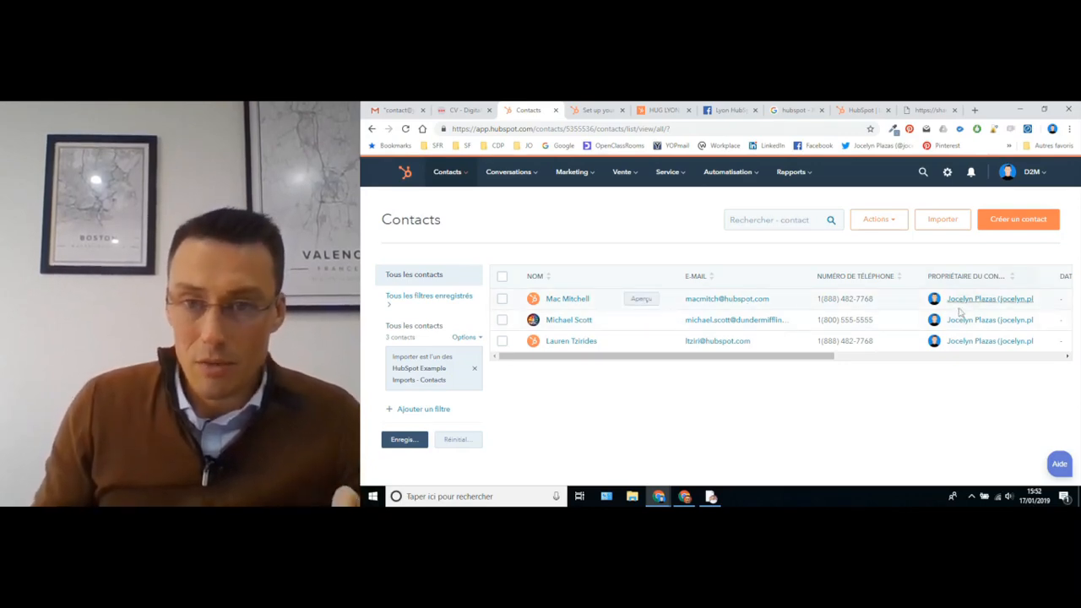
left_click(1029, 174)
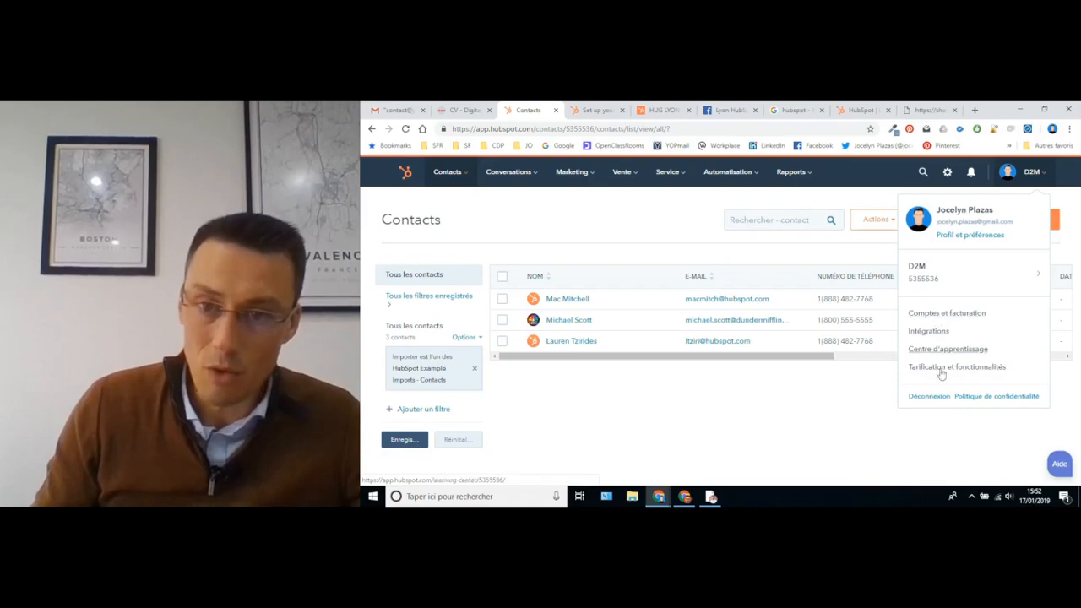
left_click(937, 369)
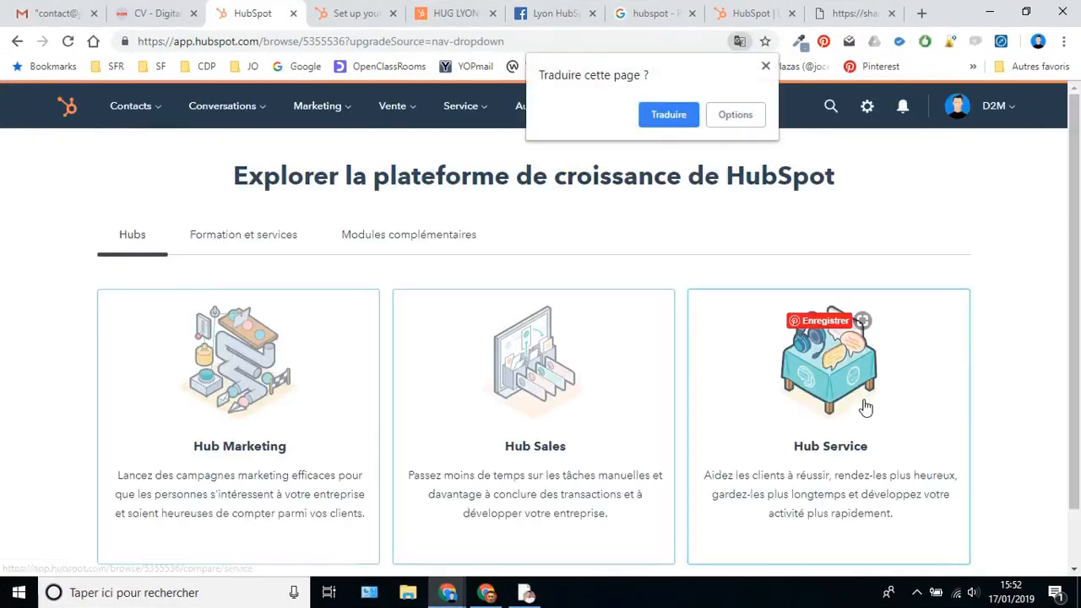
- Open Hub Marketing pricing and select the Pro plan at 740 € per month to review its features
scroll(286, 404, "down", 1)
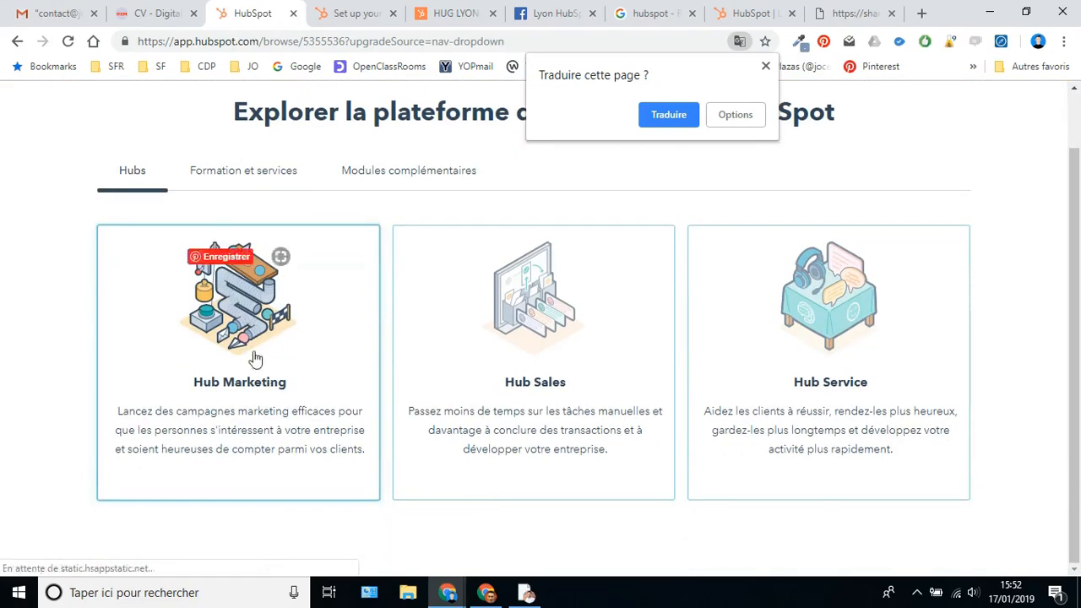
left_click(247, 338)
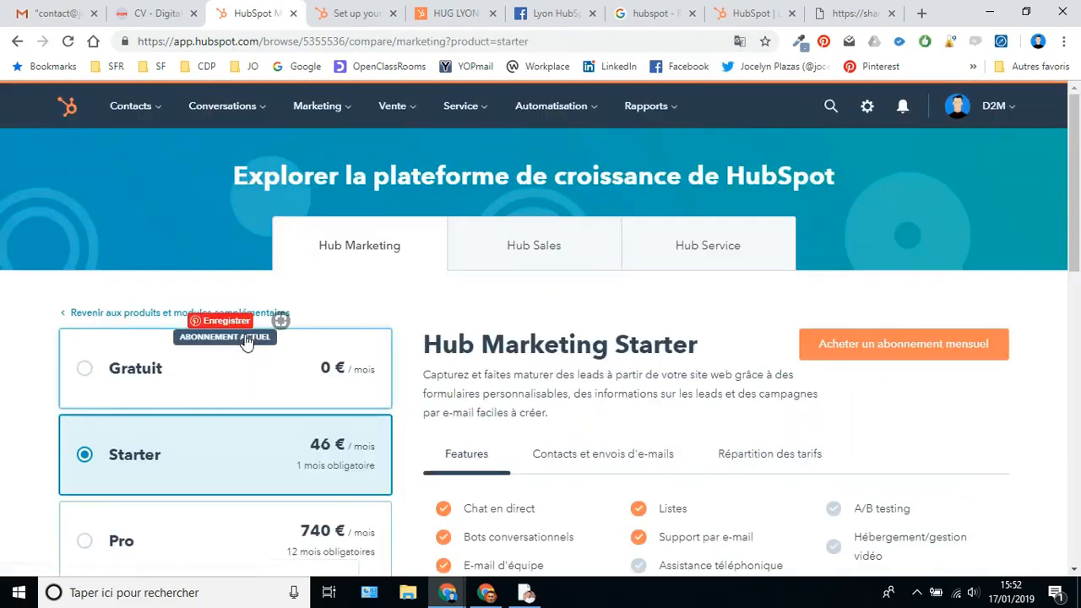
scroll(490, 405, "down", 2)
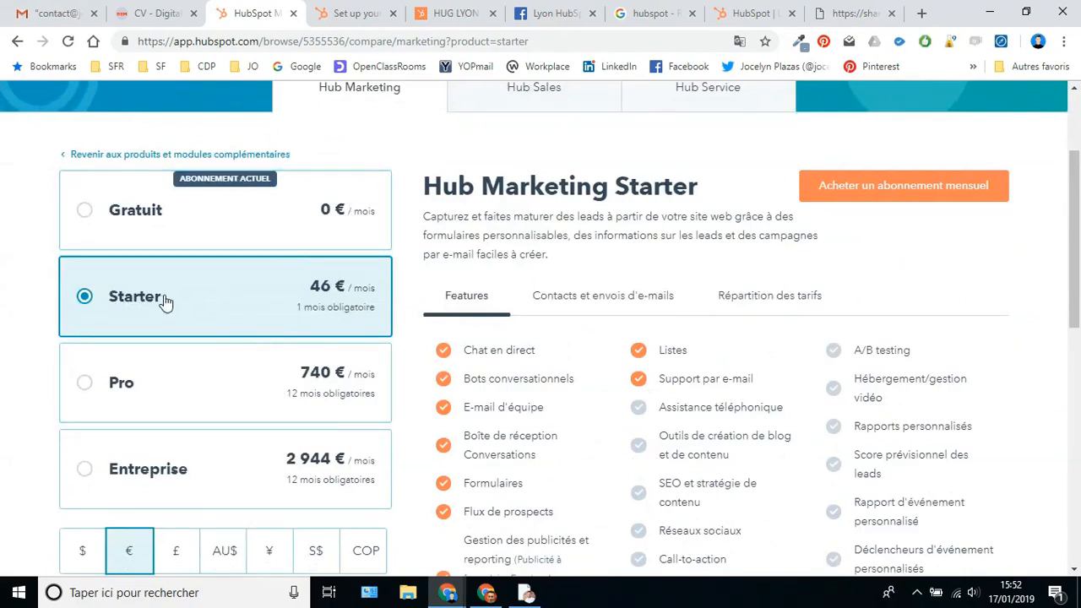
left_click(202, 389)
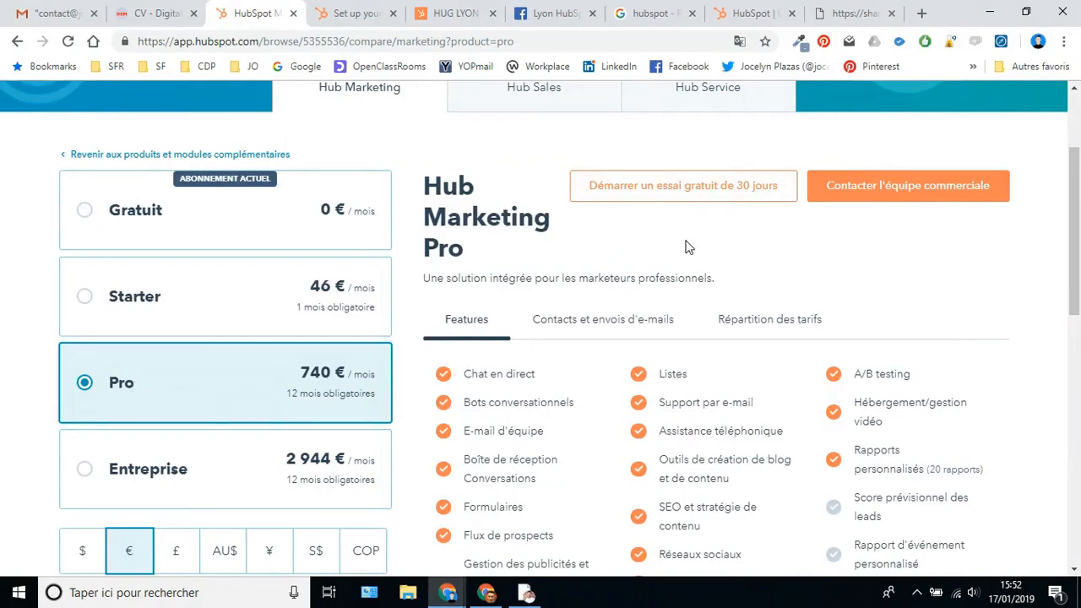
scroll(722, 362, "down", 3)
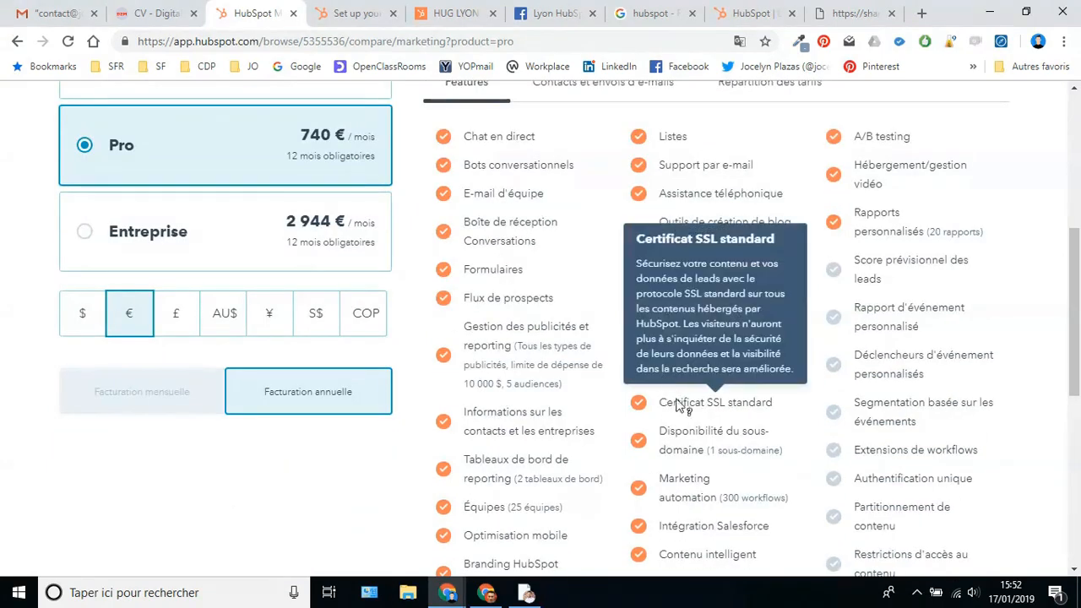
mouse_move(669, 475)
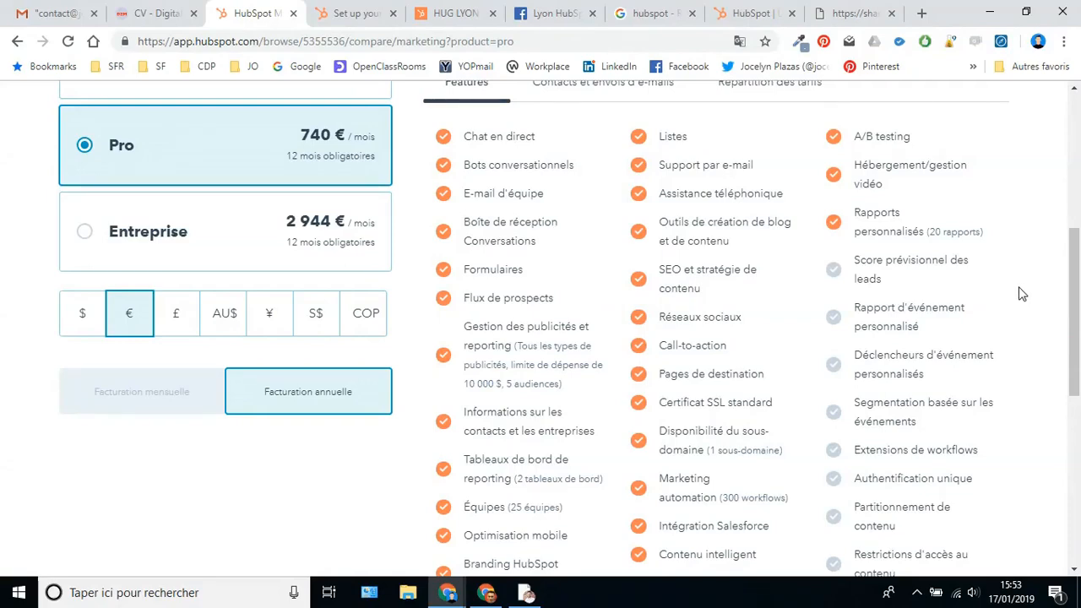
scroll(1023, 290, "up", 4)
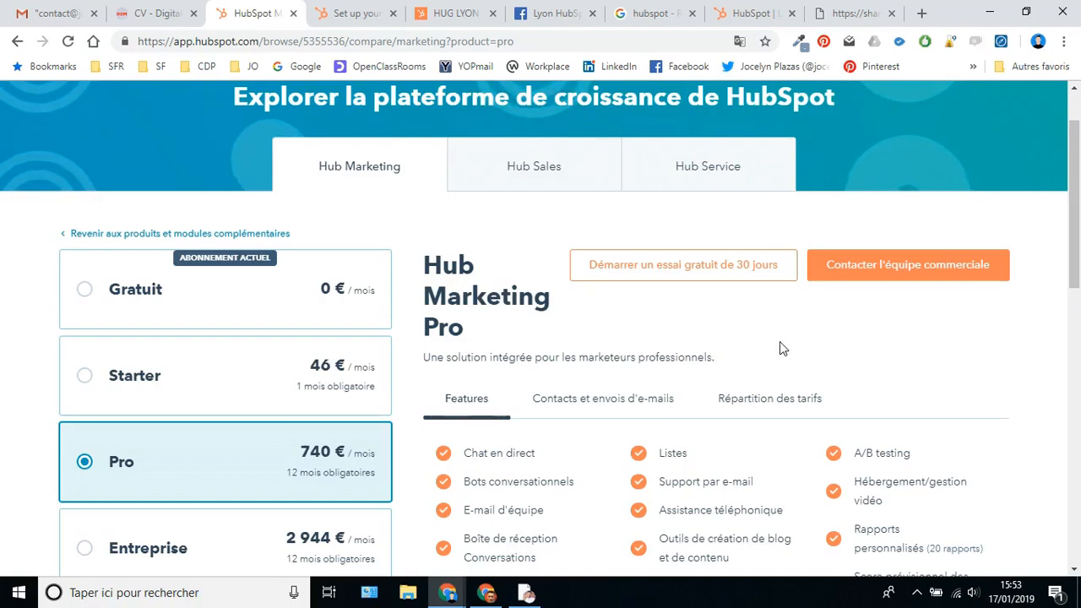
- Bring up the second Chrome window's marketing dashboard and go to Marketing > E-mail
left_click(989, 11)
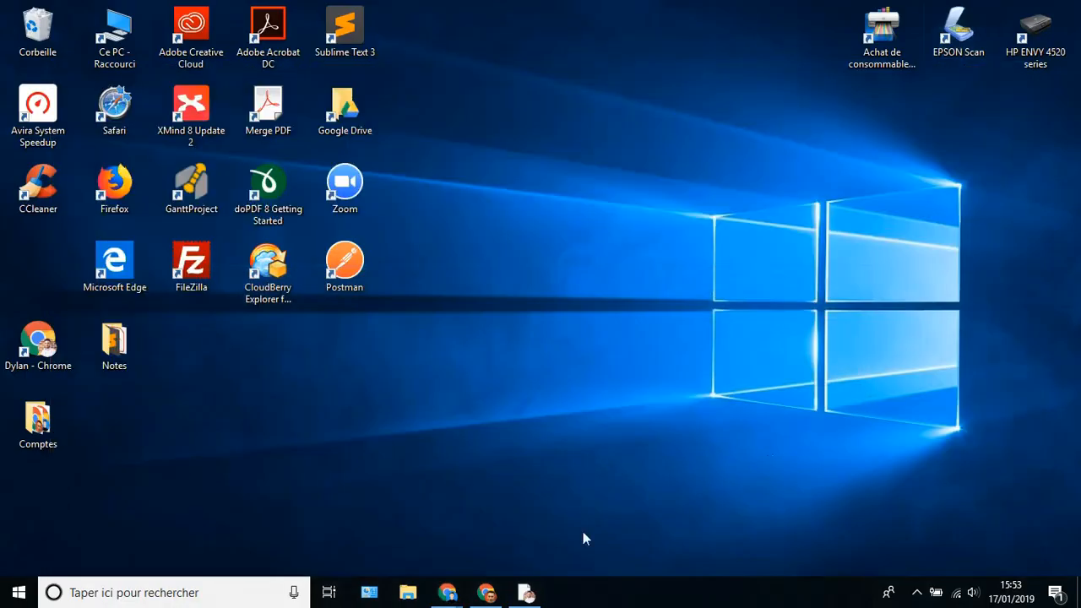
left_click(485, 592)
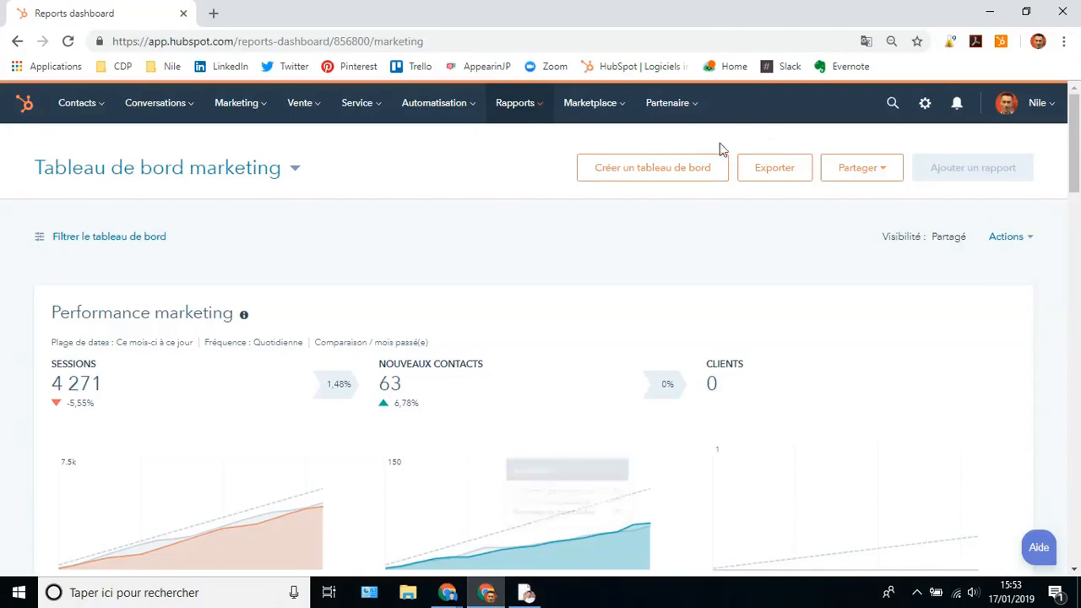
mouse_move(583, 329)
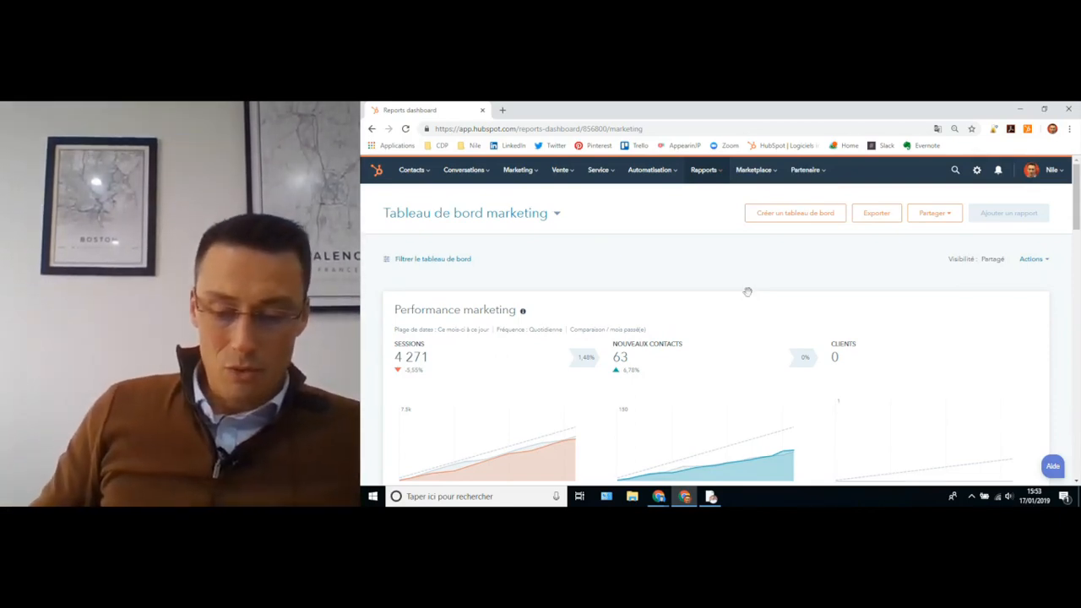
left_click(522, 171)
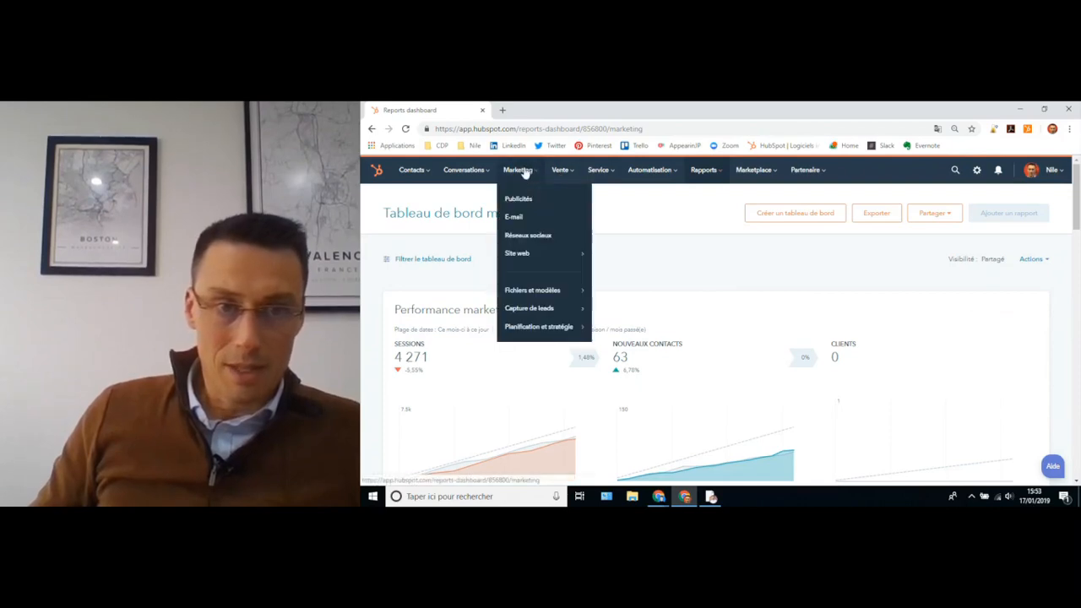
mouse_move(550, 331)
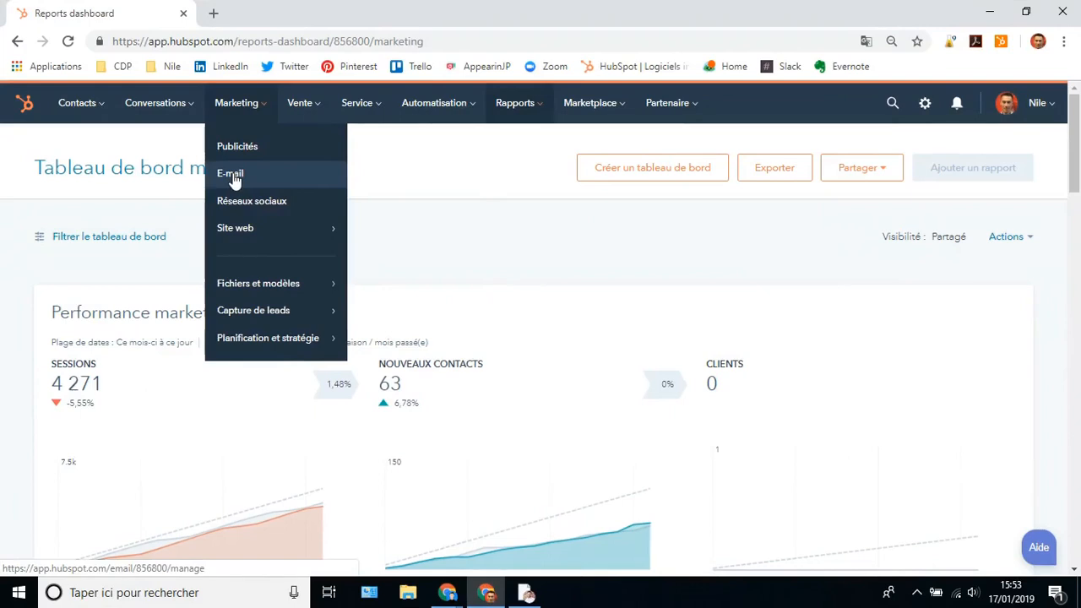
left_click(233, 177)
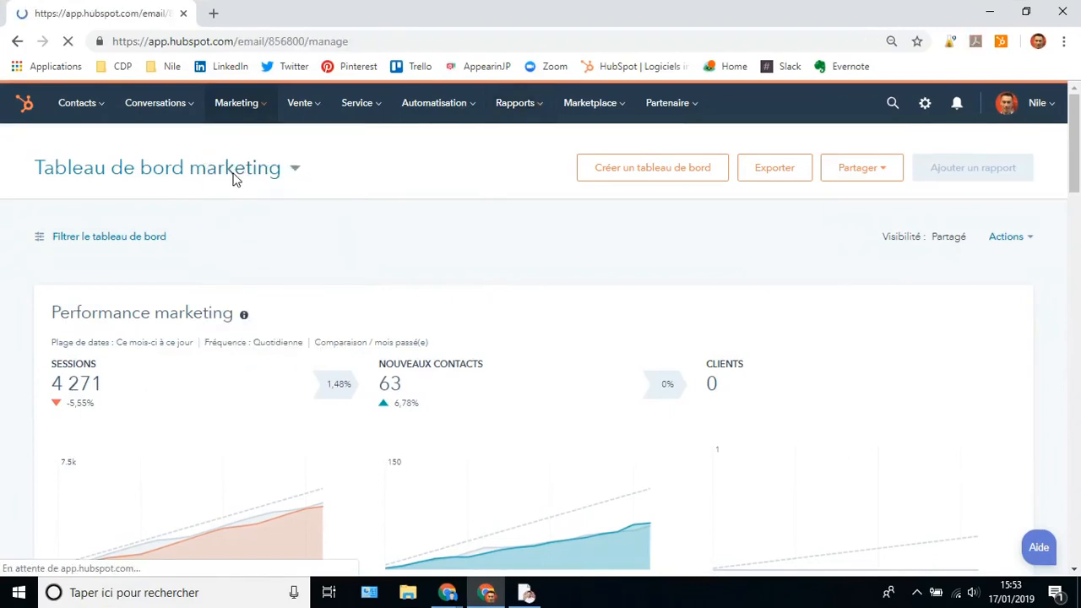
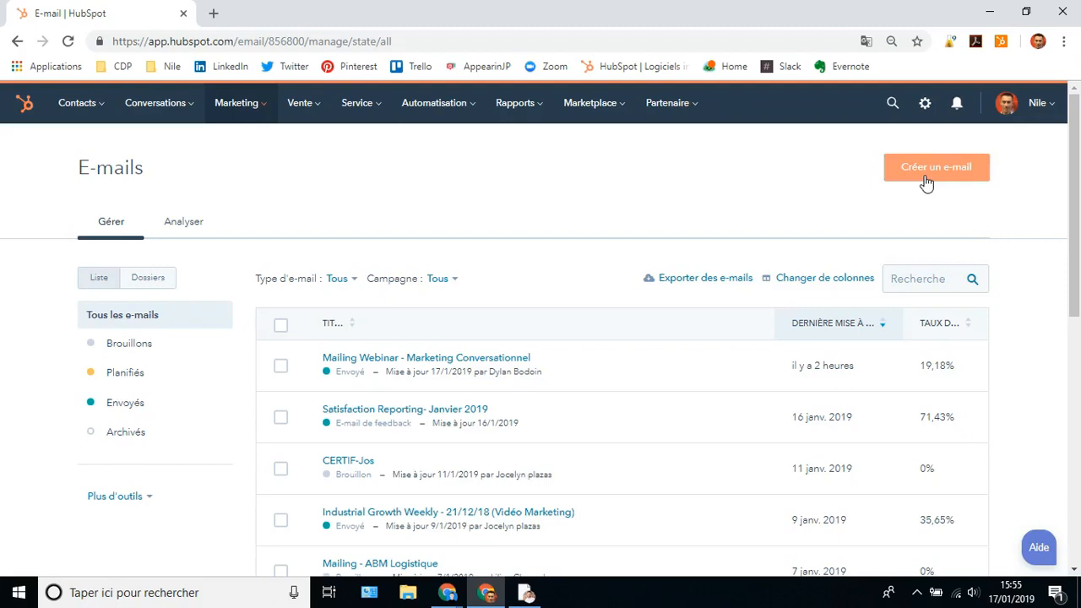
- Create a new classic-editor email and browse the Marketplace templates, e.g. Resonant Welcome Email
left_click(918, 174)
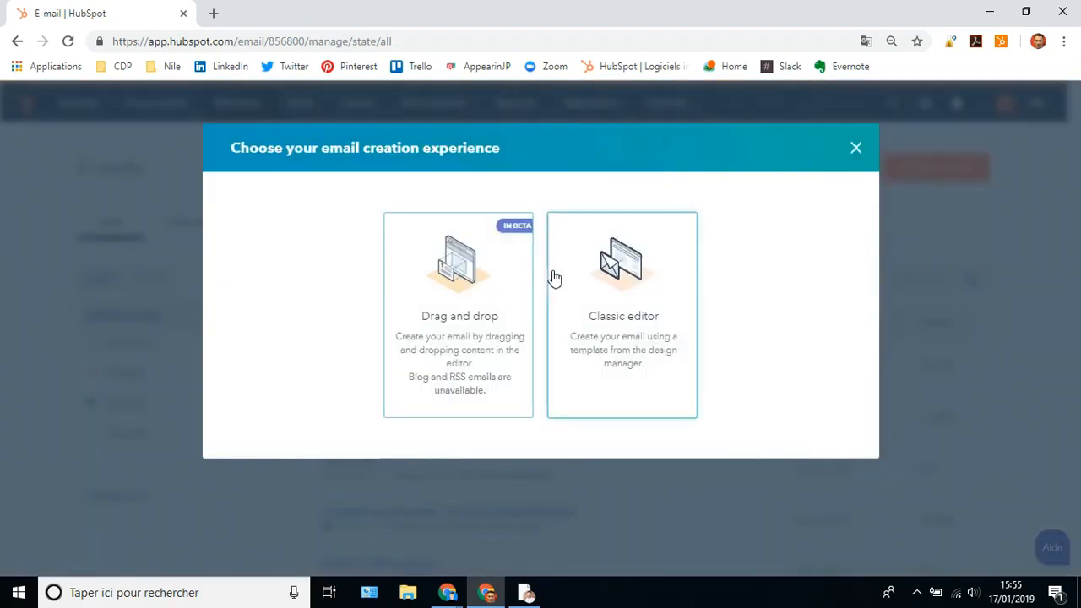
left_click(617, 313)
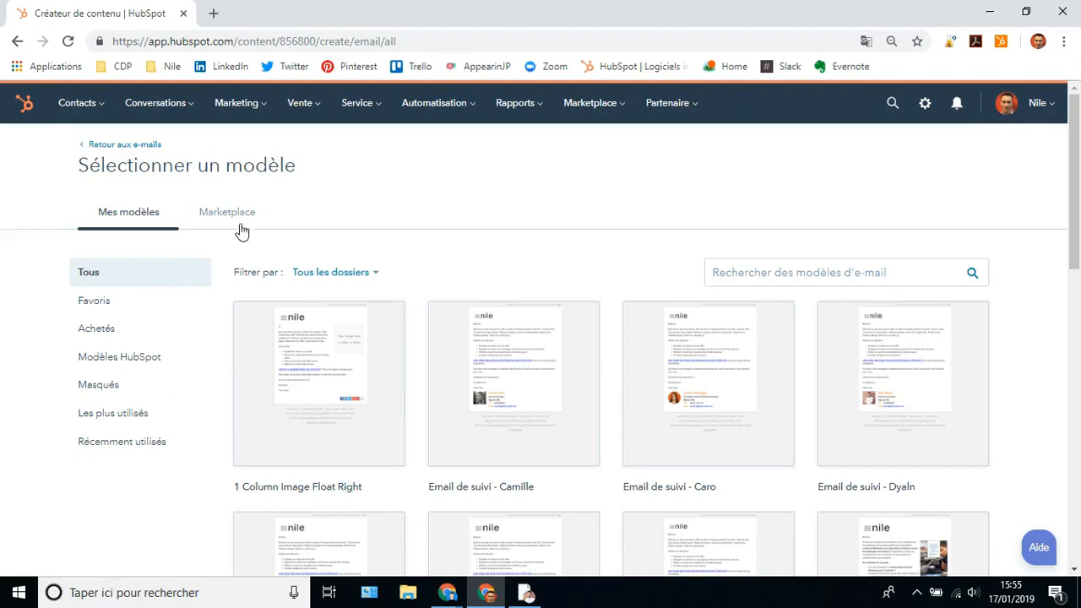
mouse_move(311, 381)
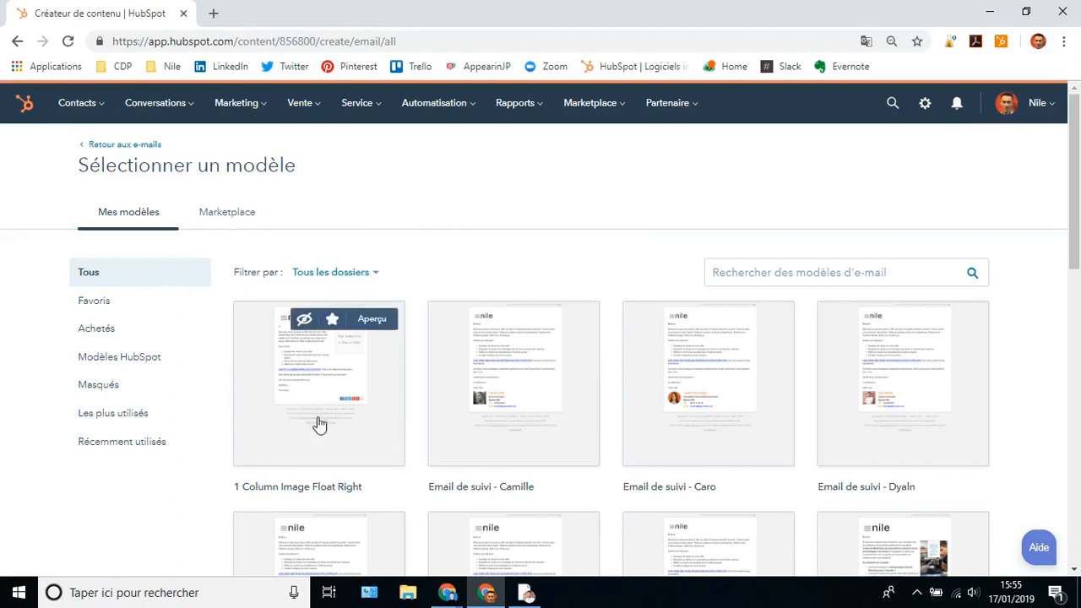
mouse_move(487, 422)
left_click(217, 217)
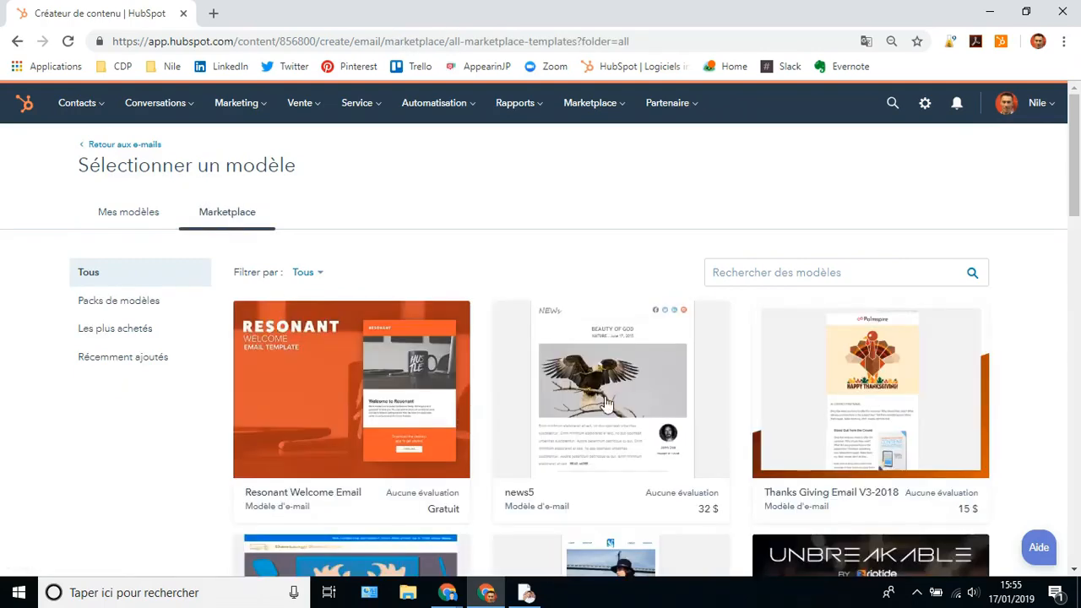
- Preview the details of the Resonant Welcome Email marketplace template
left_click(322, 405)
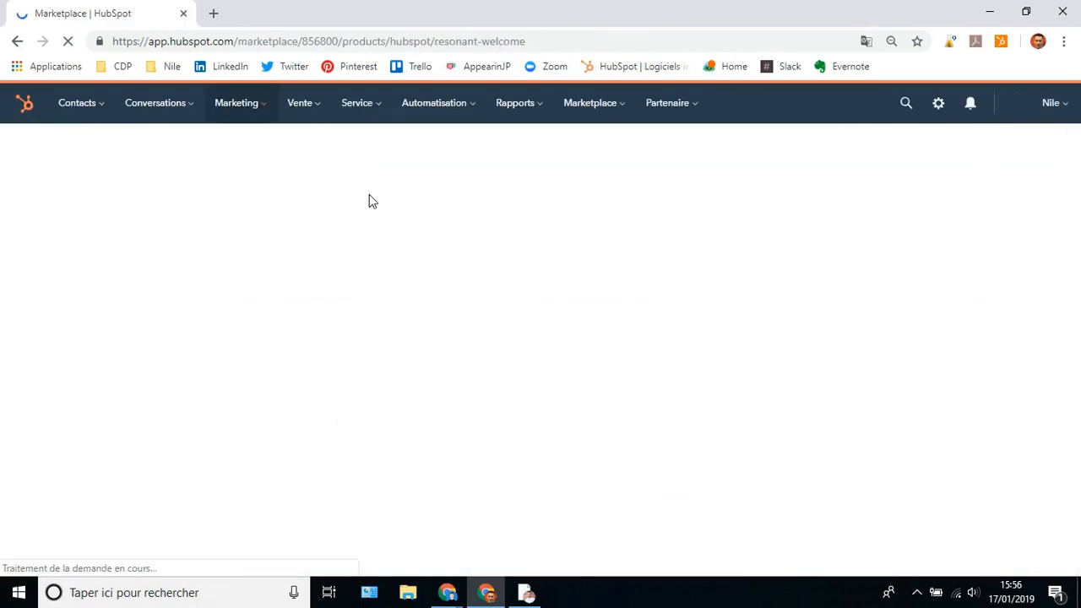
scroll(411, 304, "down", 2)
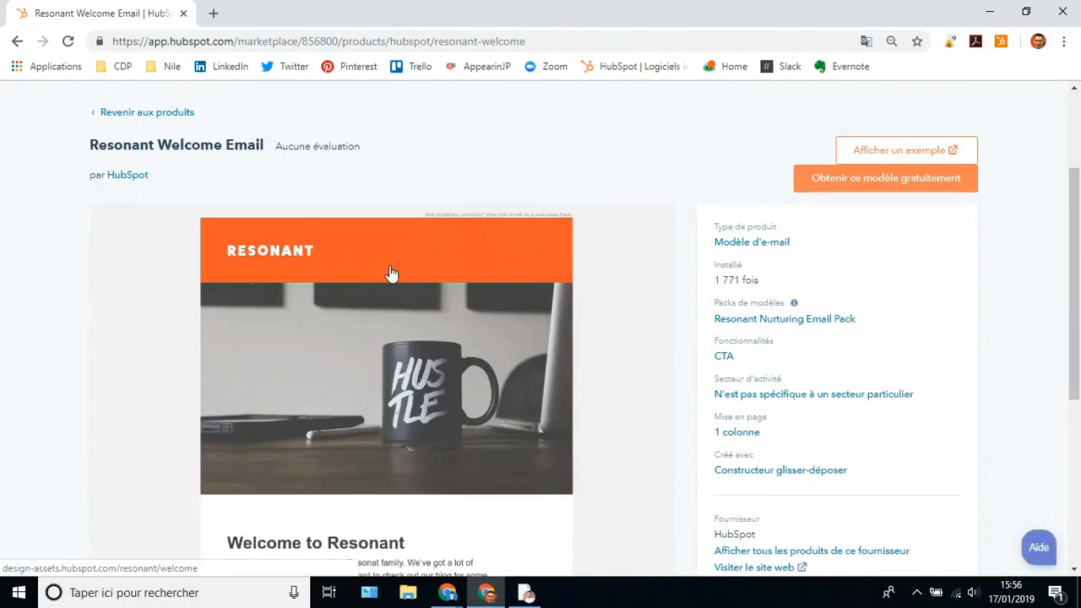
scroll(390, 272, "up", 2)
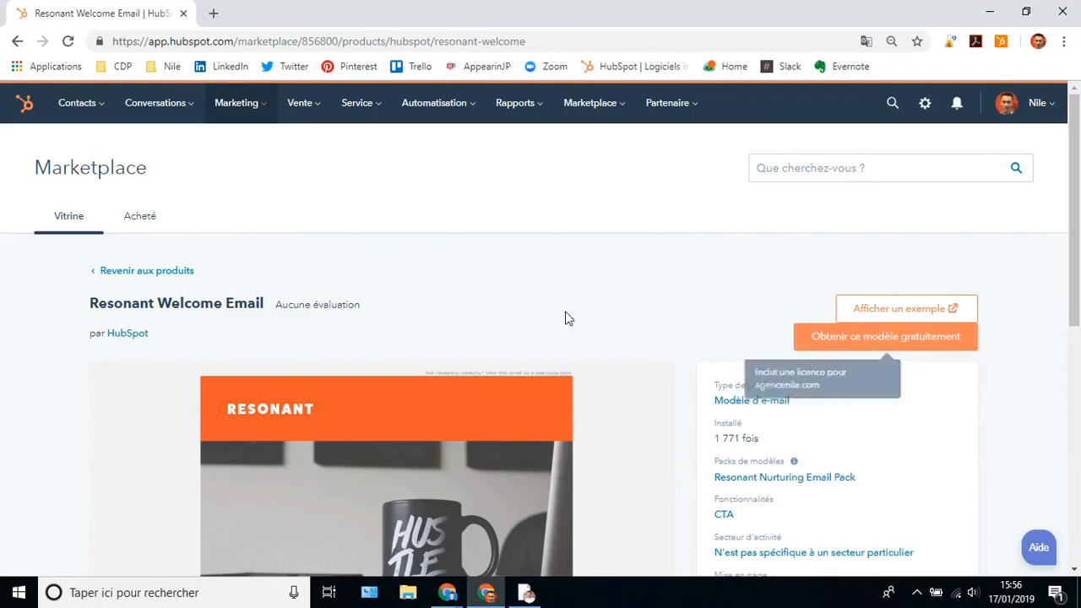
- From the Acheté tab, open and scroll the installed Resonant Grid Email product page
left_click(139, 223)
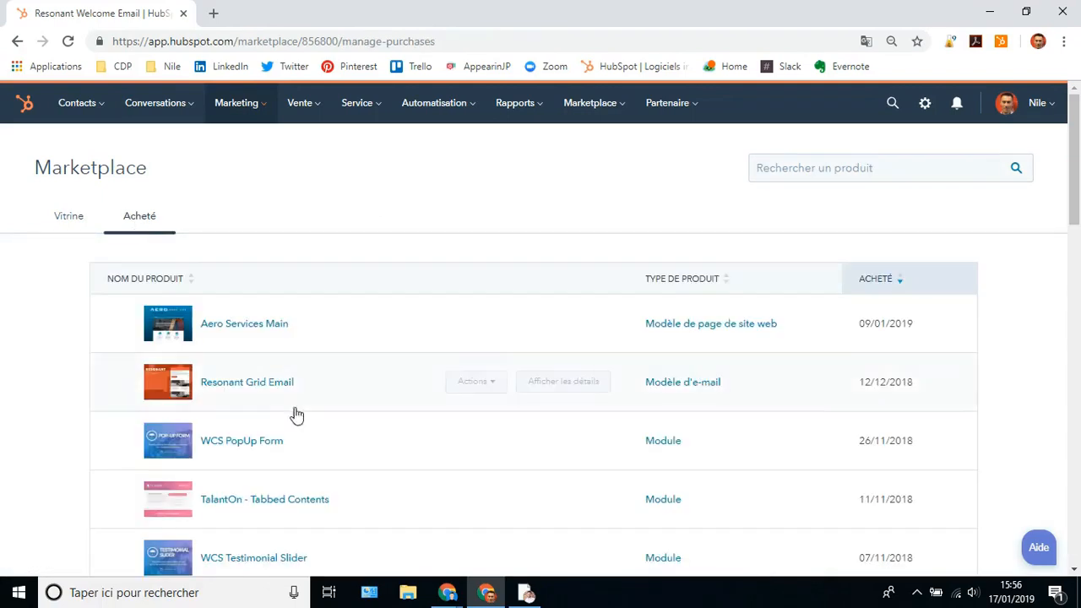
left_click(180, 387)
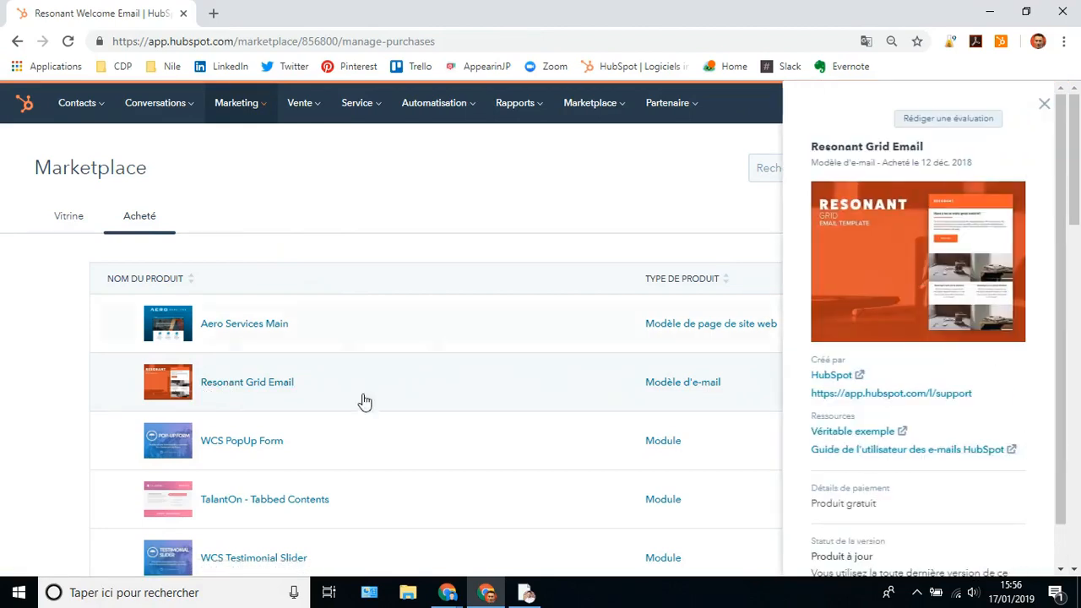
left_click(214, 382)
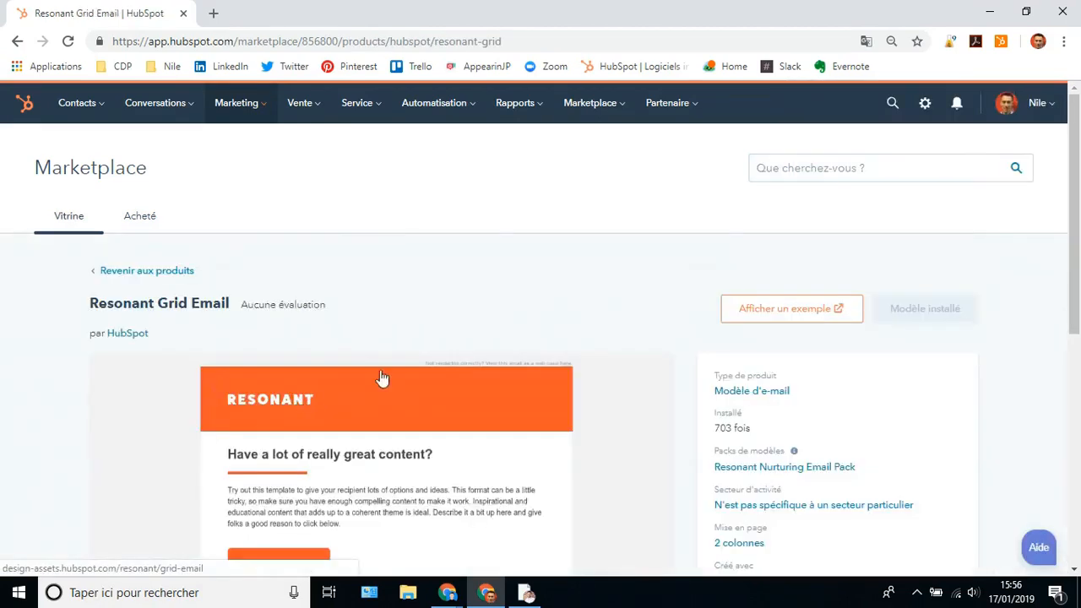
scroll(381, 378, "down", 5)
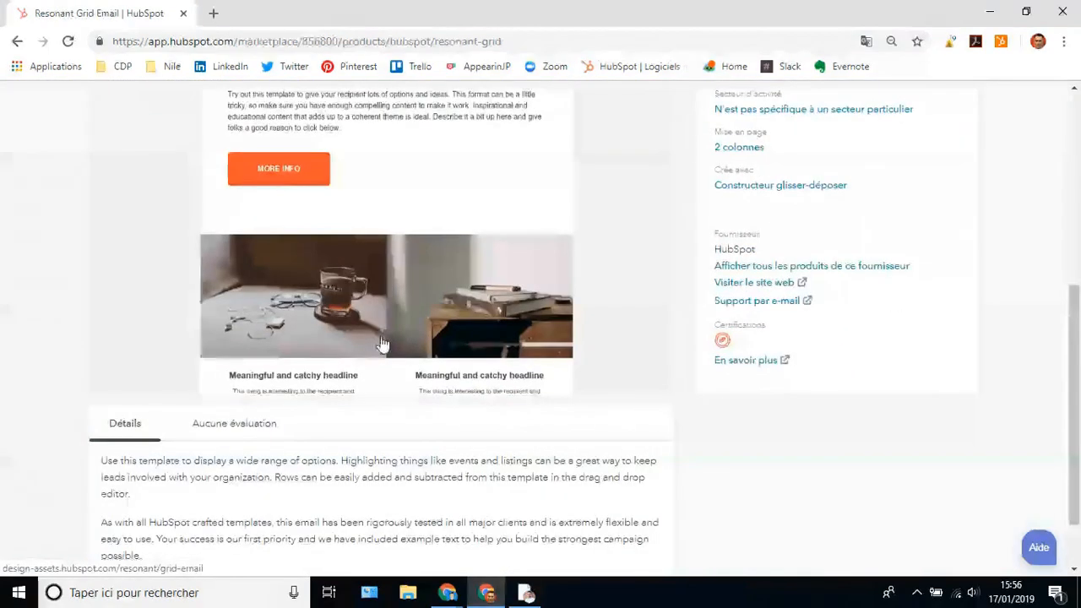
scroll(382, 346, "up", 2)
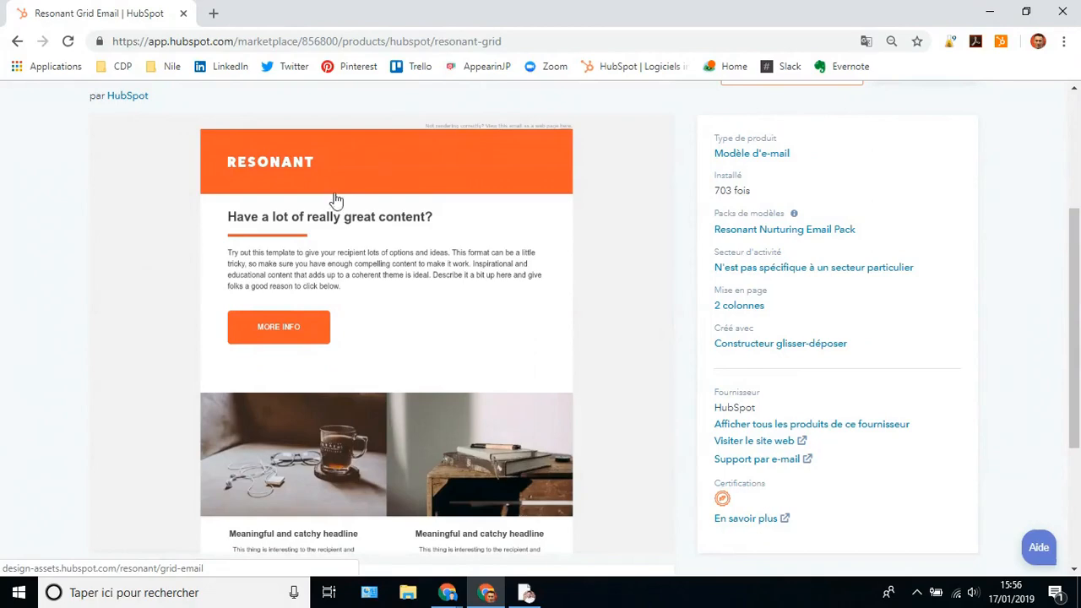
scroll(351, 230, "down", 1)
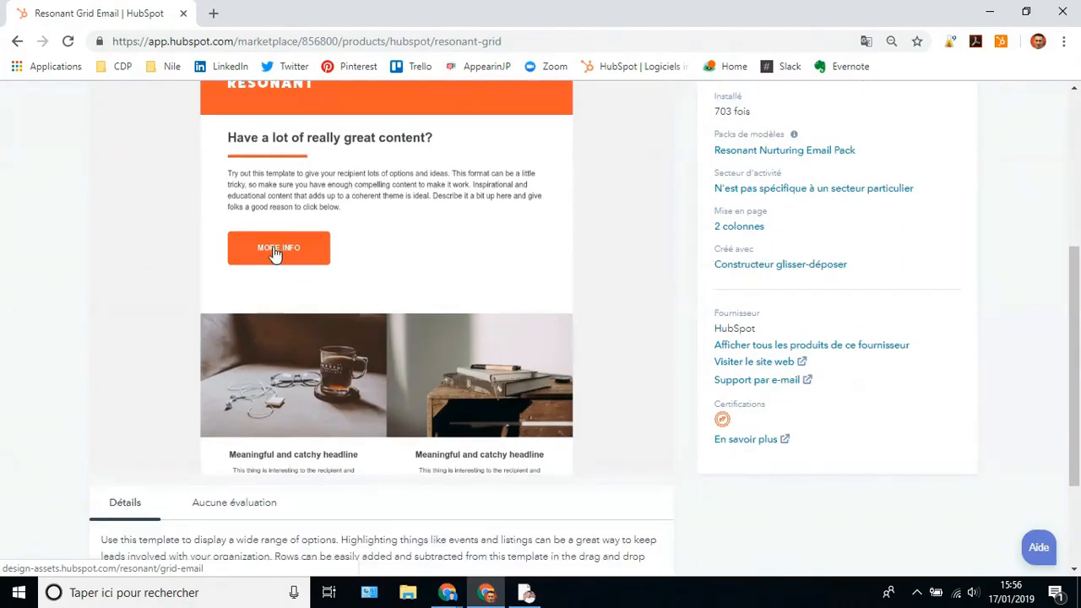
scroll(408, 285, "down", 2)
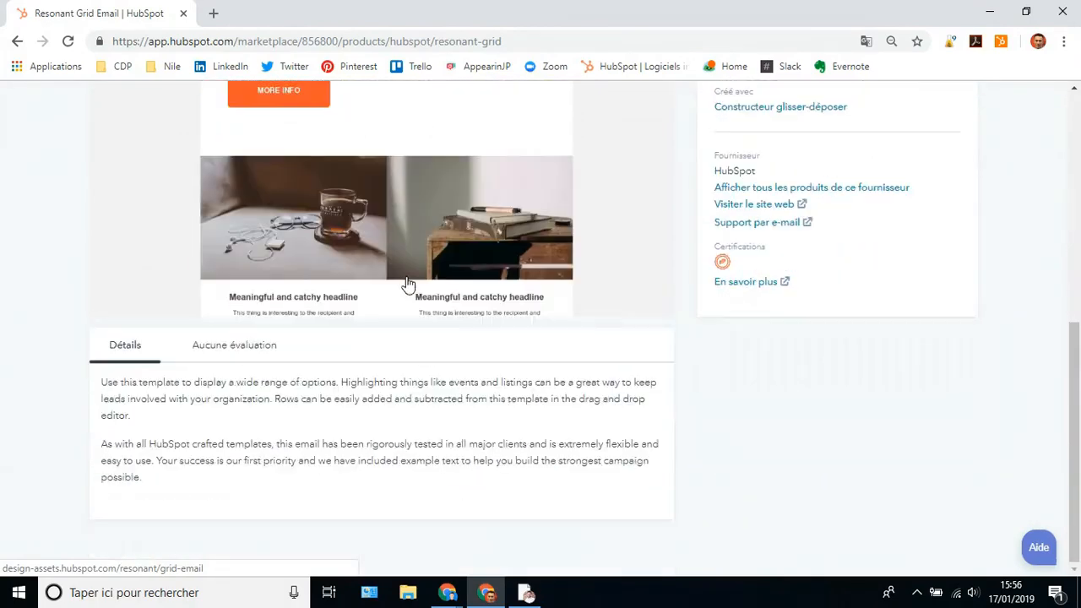
scroll(379, 307, "up", 6)
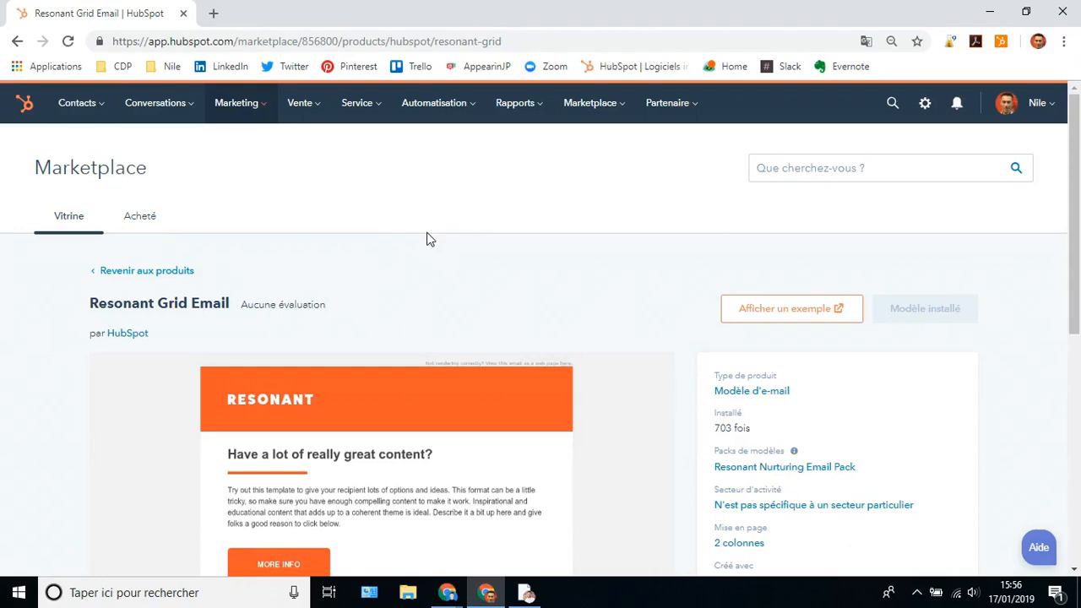
- Go to Marketing > Réseaux sociaux and view the Suivi feed, dismissing the intro popup
left_click(228, 105)
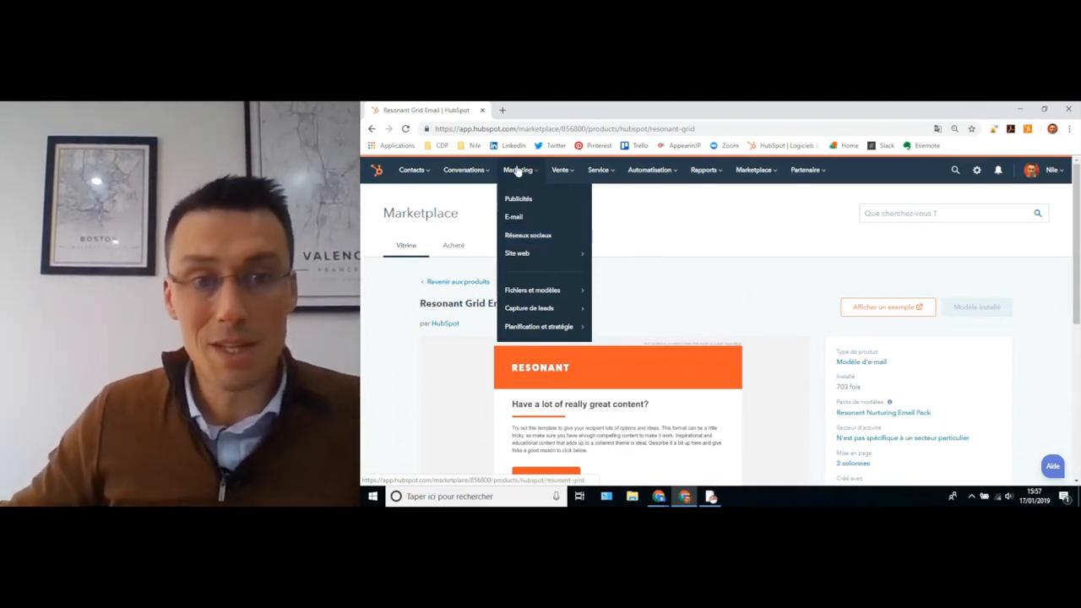
left_click(532, 238)
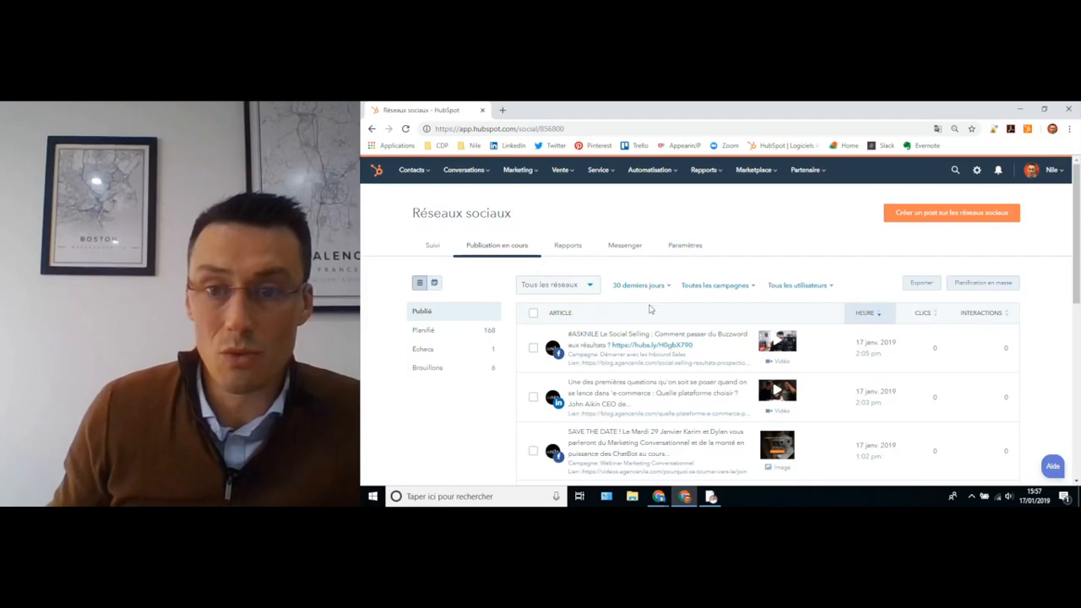
left_click(431, 248)
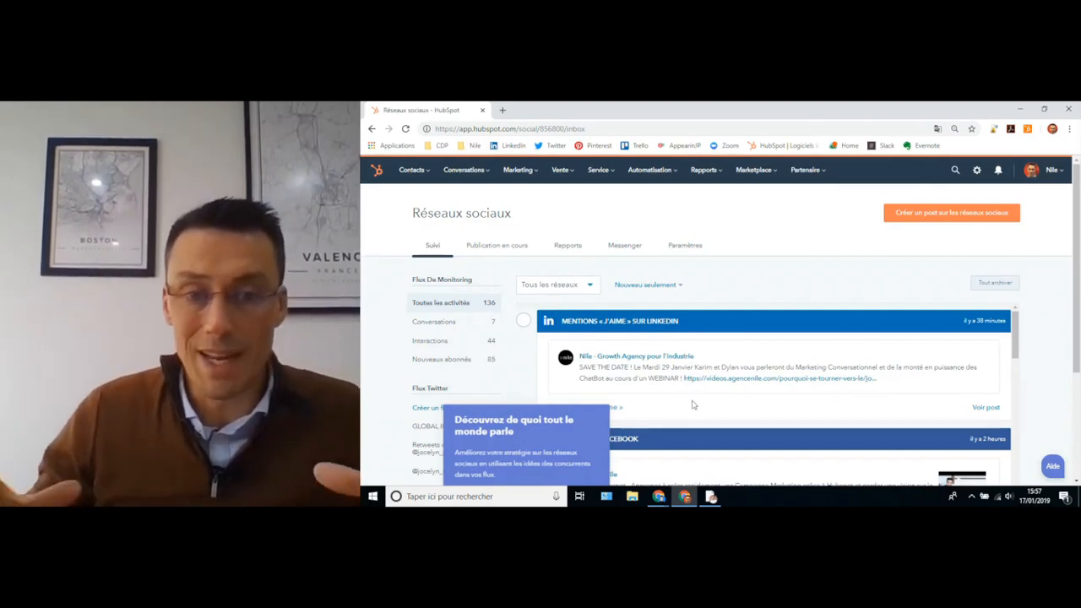
scroll(478, 342, "down", 1)
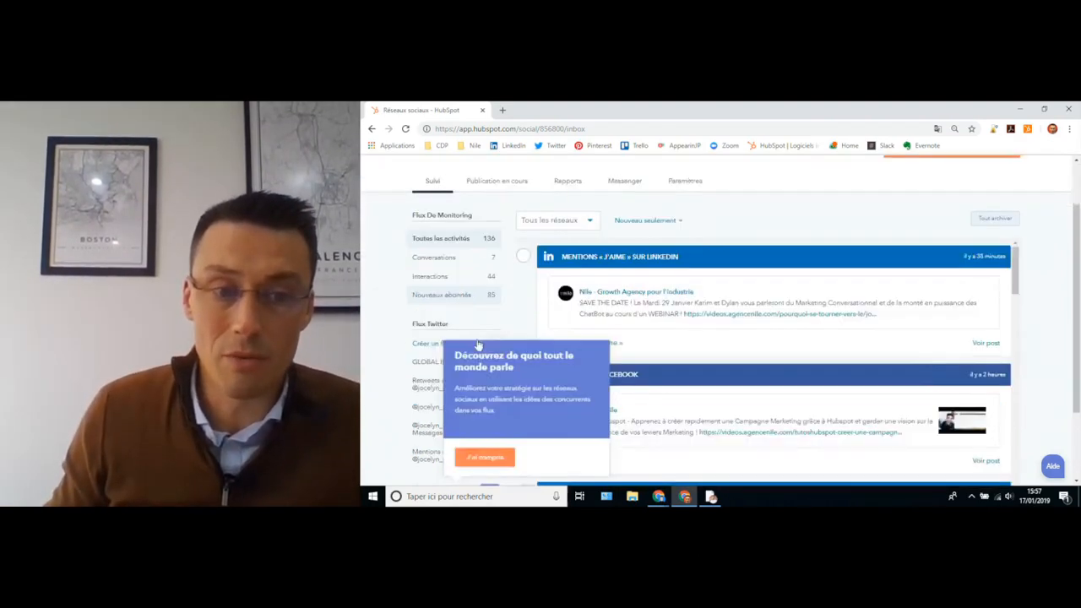
scroll(478, 346, "down", 1)
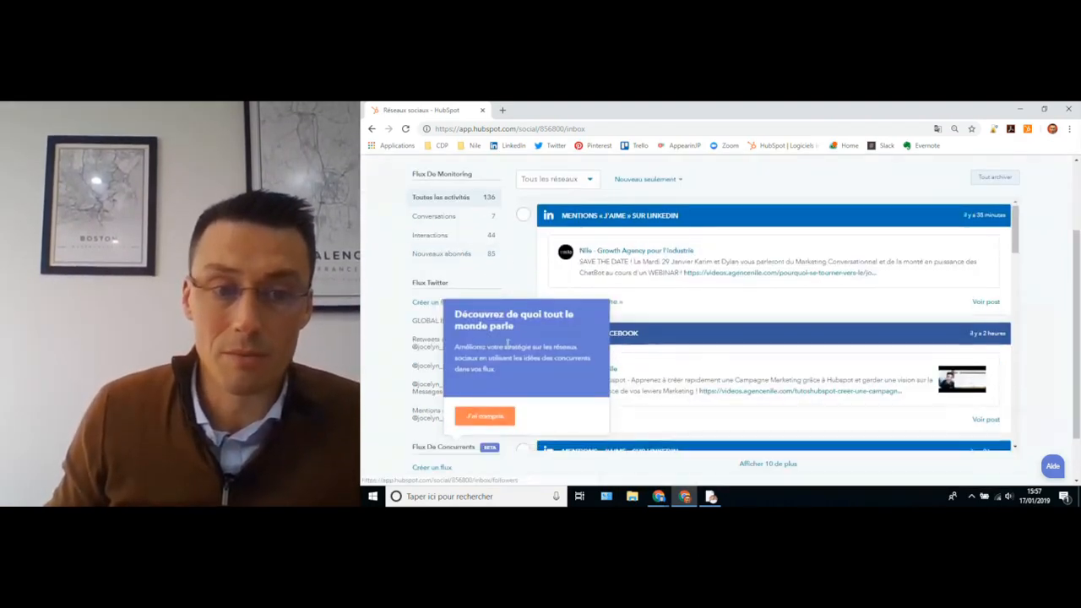
left_click(484, 417)
scroll(794, 330, "up", 2)
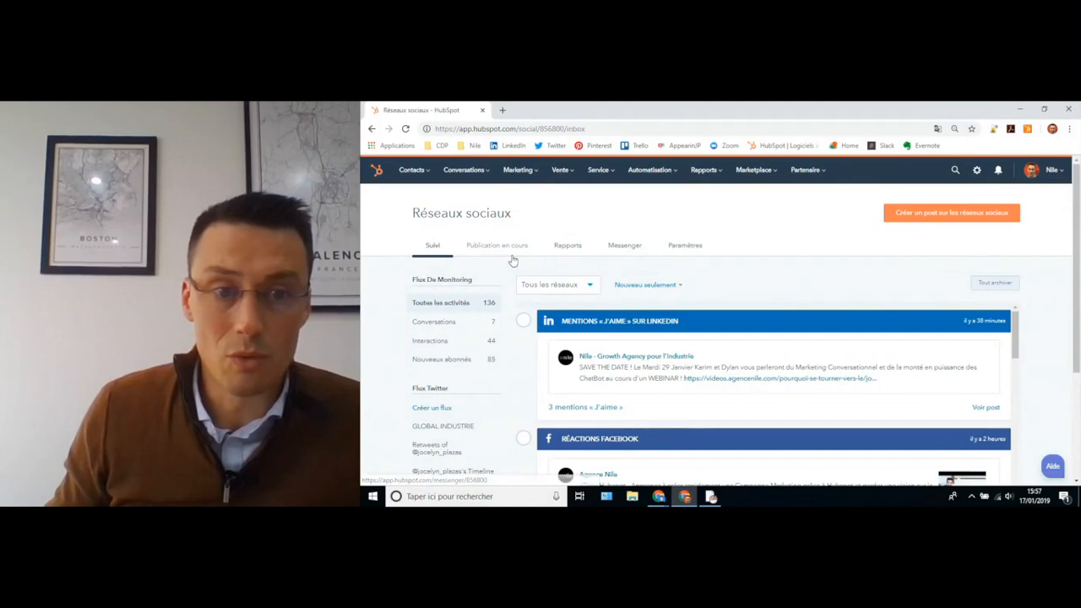
- Open the social media Paramètres showing the connected accounts list
left_click(977, 172)
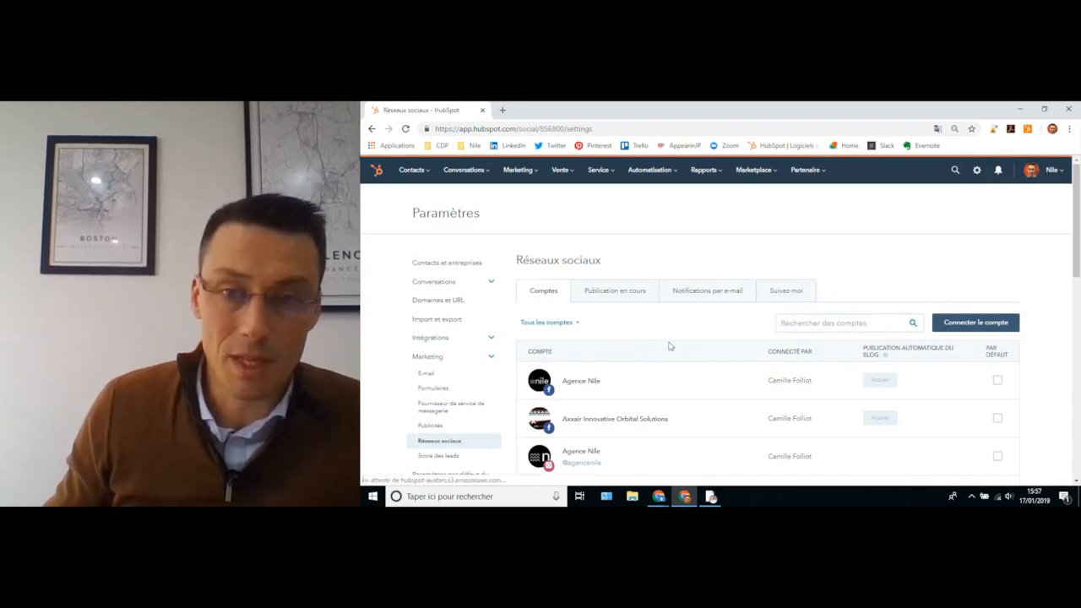
left_click(518, 171)
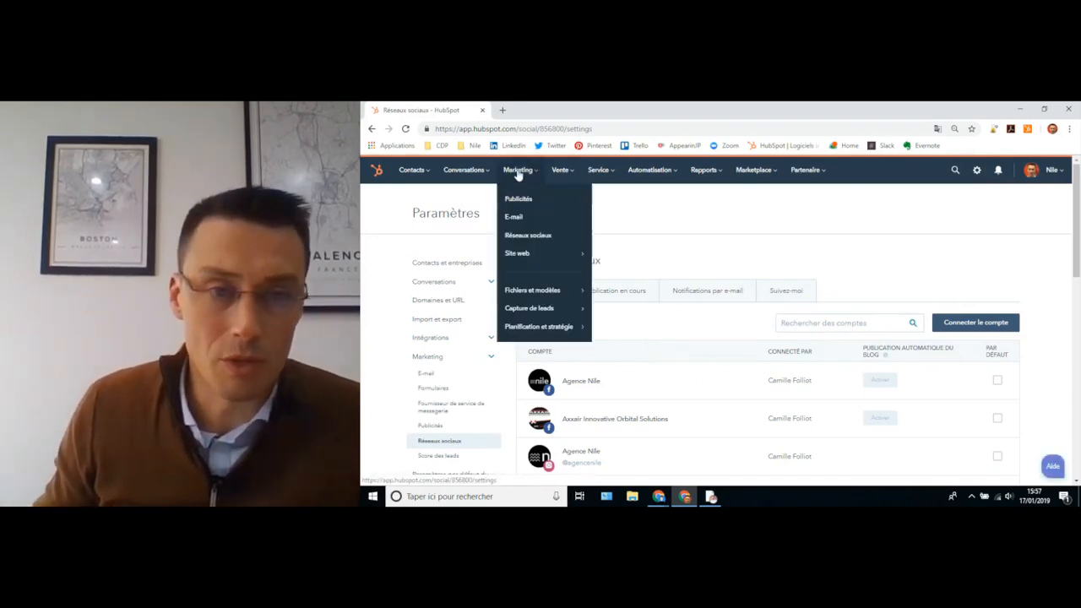
left_click(516, 237)
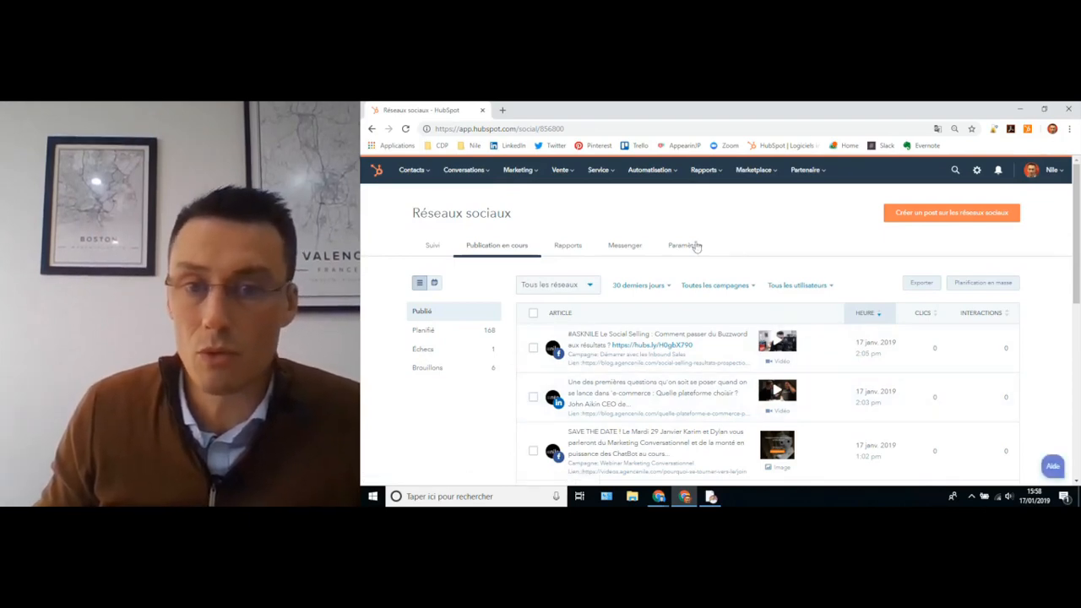
left_click(977, 169)
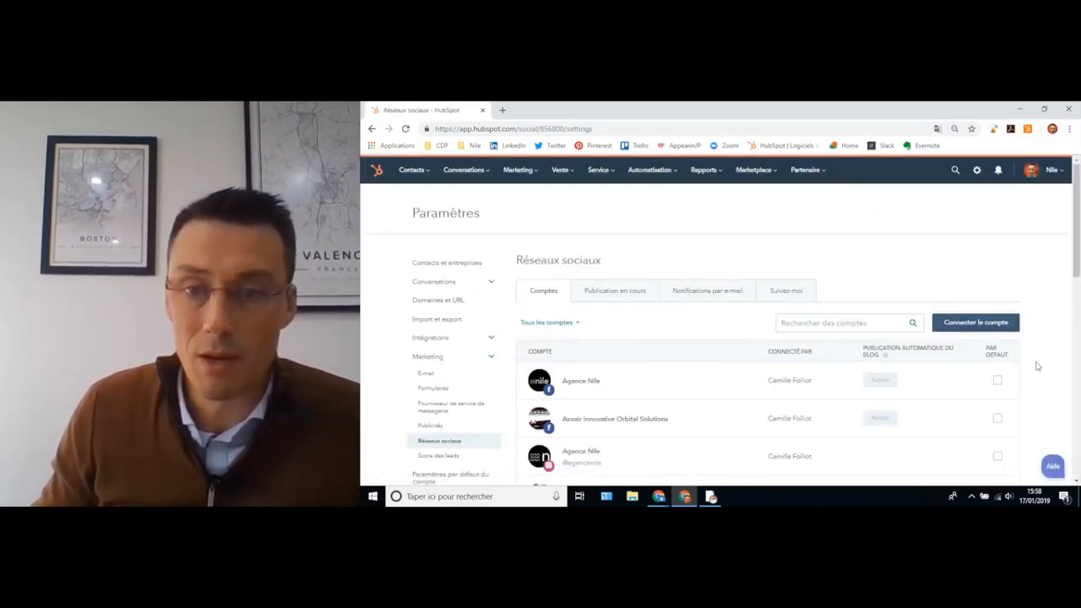
- Start connecting a Facebook and Instagram account and grant the requested Facebook permissions
left_click(971, 324)
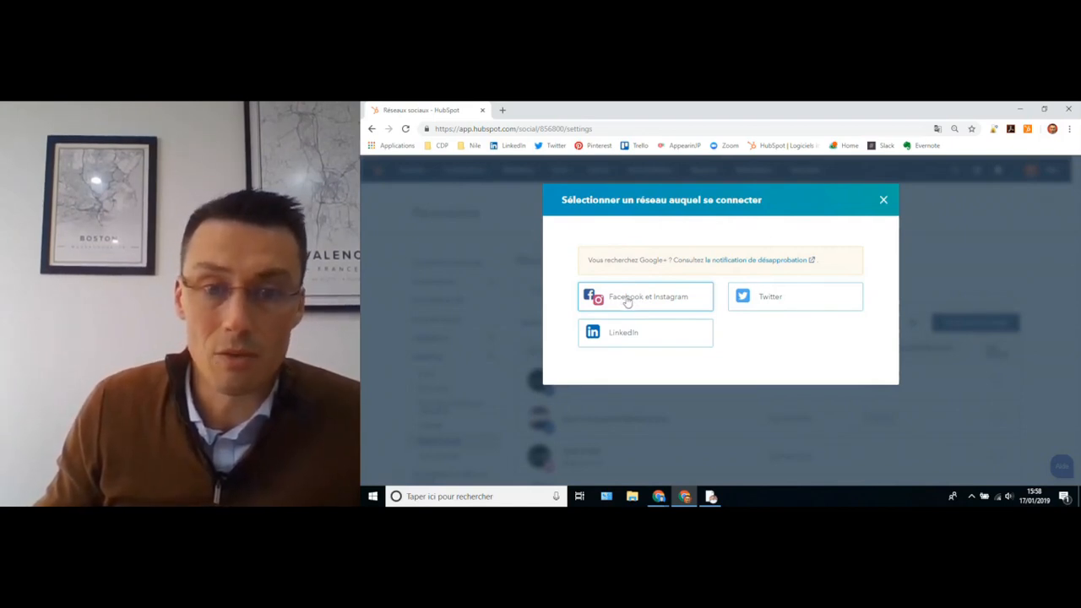
left_click(626, 299)
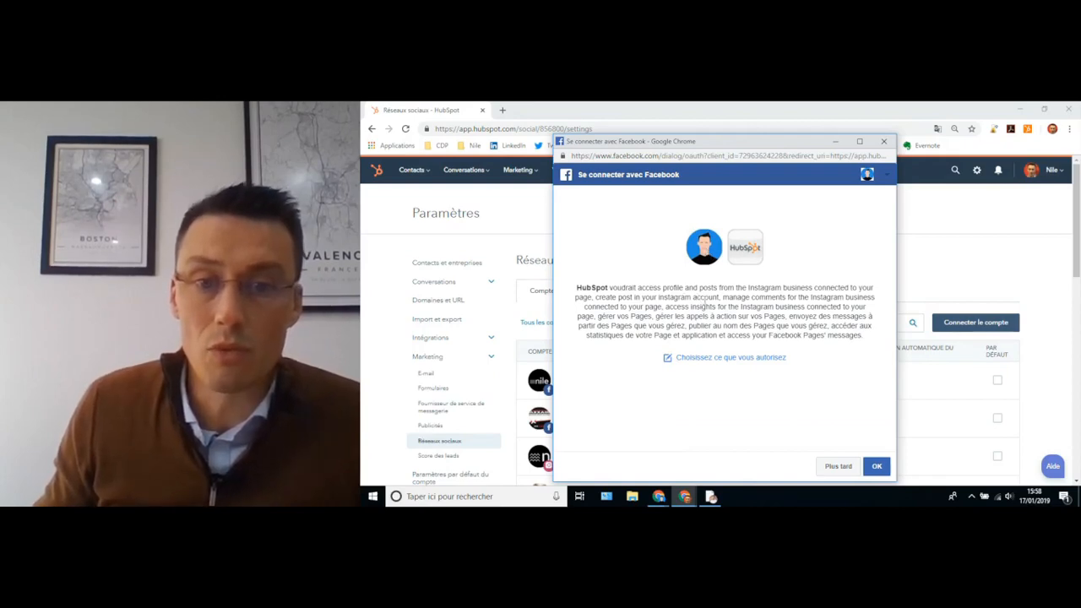
left_click(718, 358)
scroll(696, 345, "down", 5)
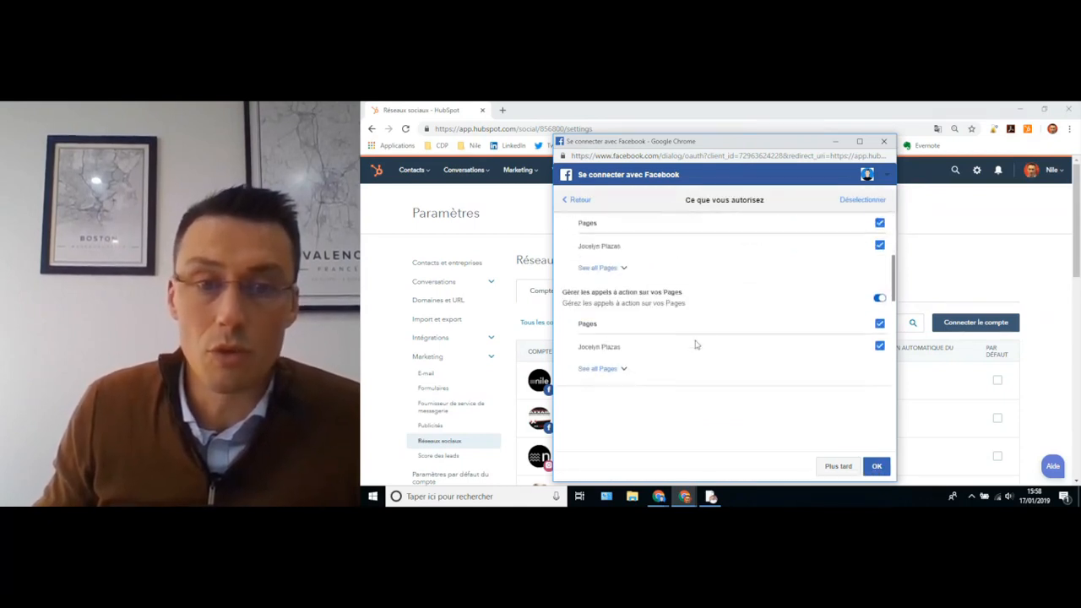
scroll(696, 344, "down", 2)
scroll(690, 336, "up", 5)
scroll(688, 333, "down", 3)
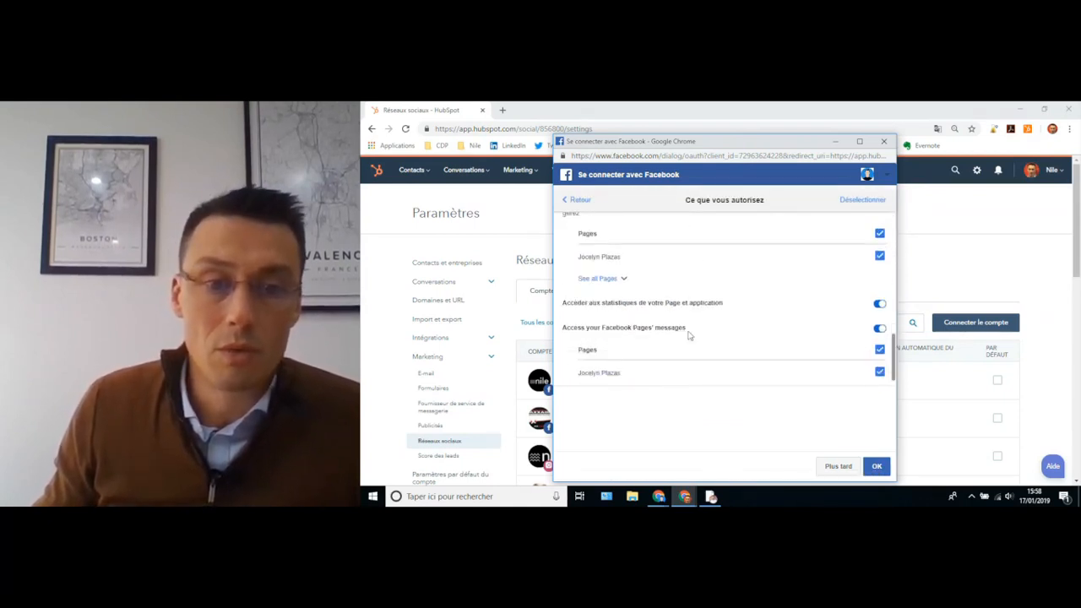
scroll(678, 323, "up", 2)
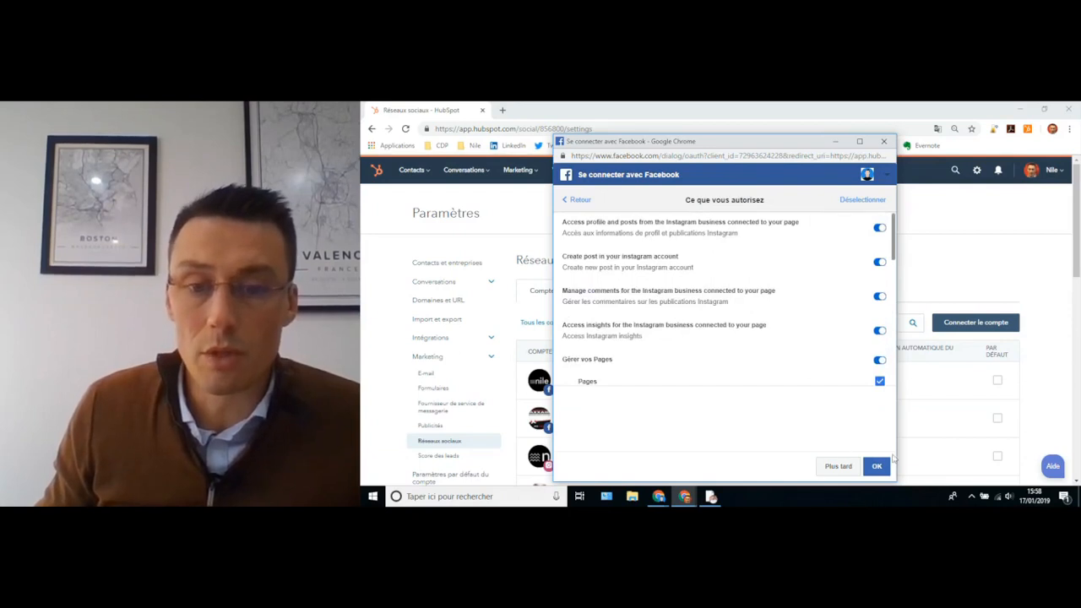
left_click(876, 467)
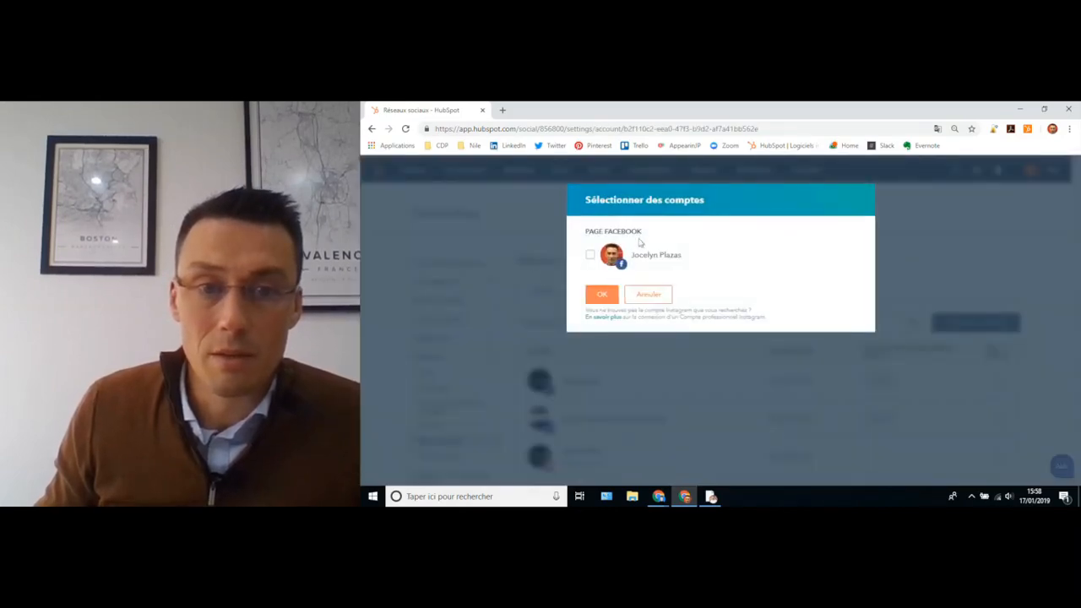
- Connect the chosen Facebook page, choose 'Pas encore' on the Hourra dialog, and review the accounts
left_click(590, 255)
left_click(602, 297)
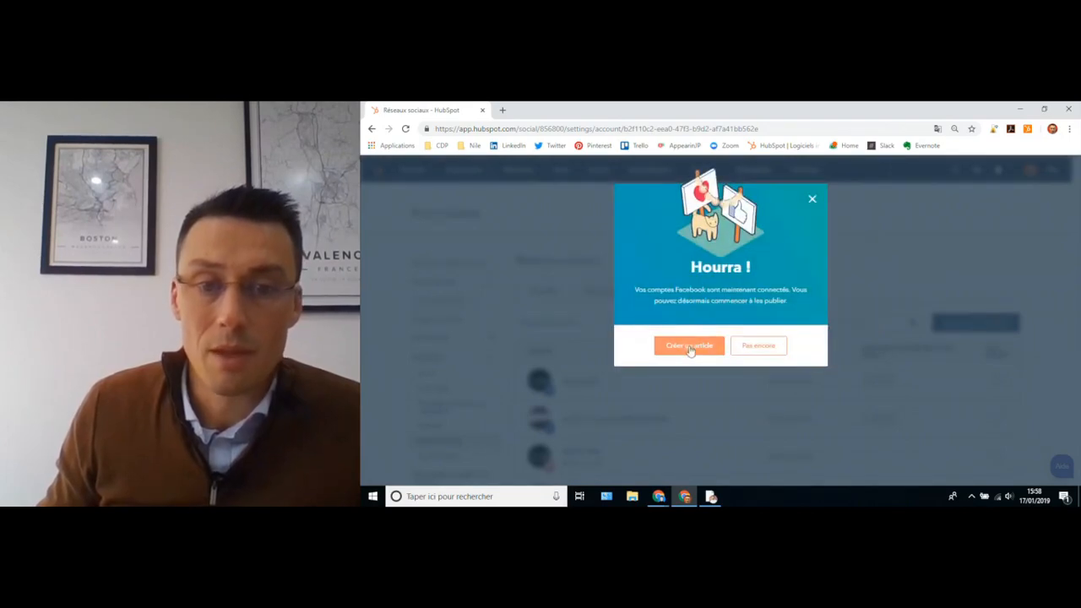
left_click(757, 346)
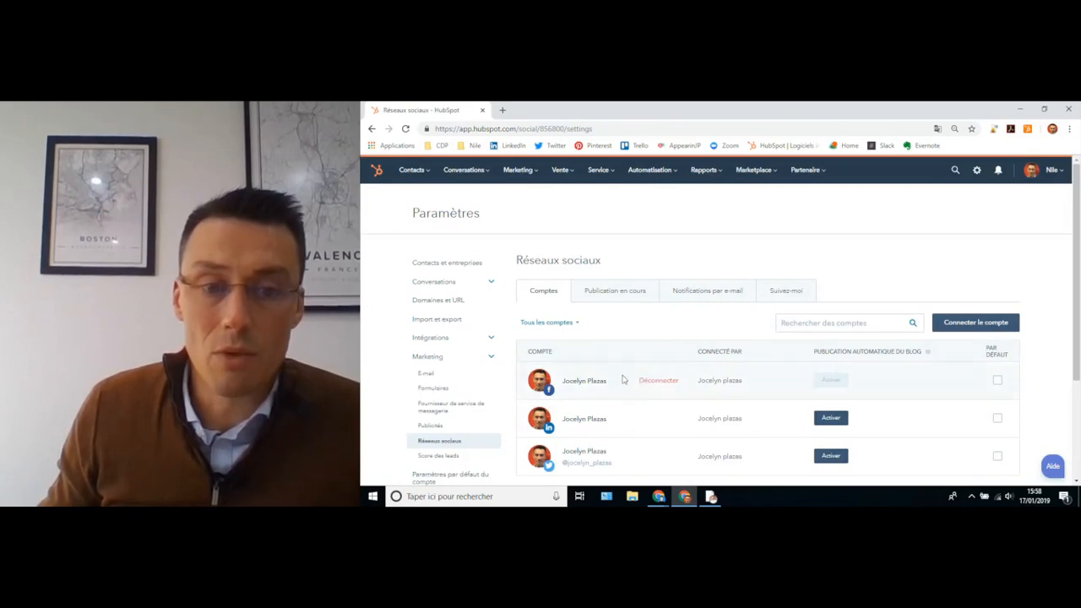
scroll(625, 346, "down", 3)
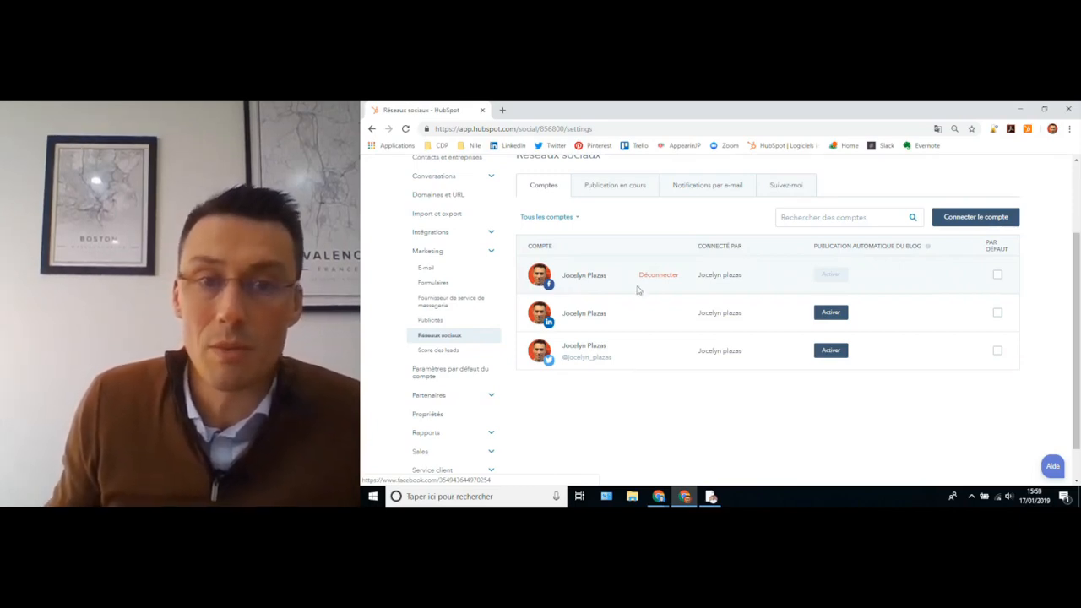
scroll(634, 268, "up", 1)
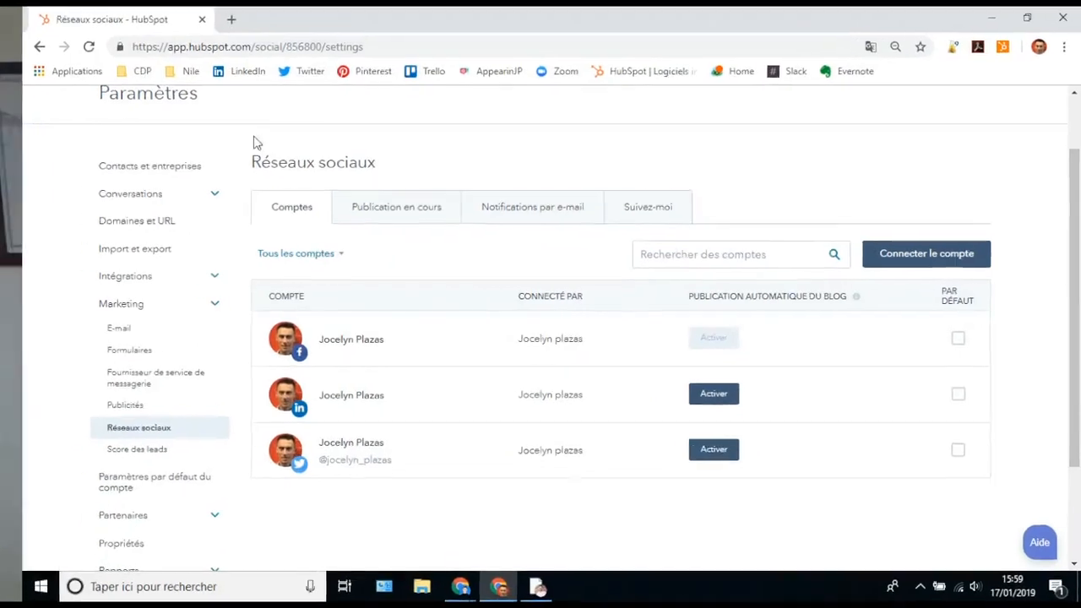
scroll(226, 237, "up", 2)
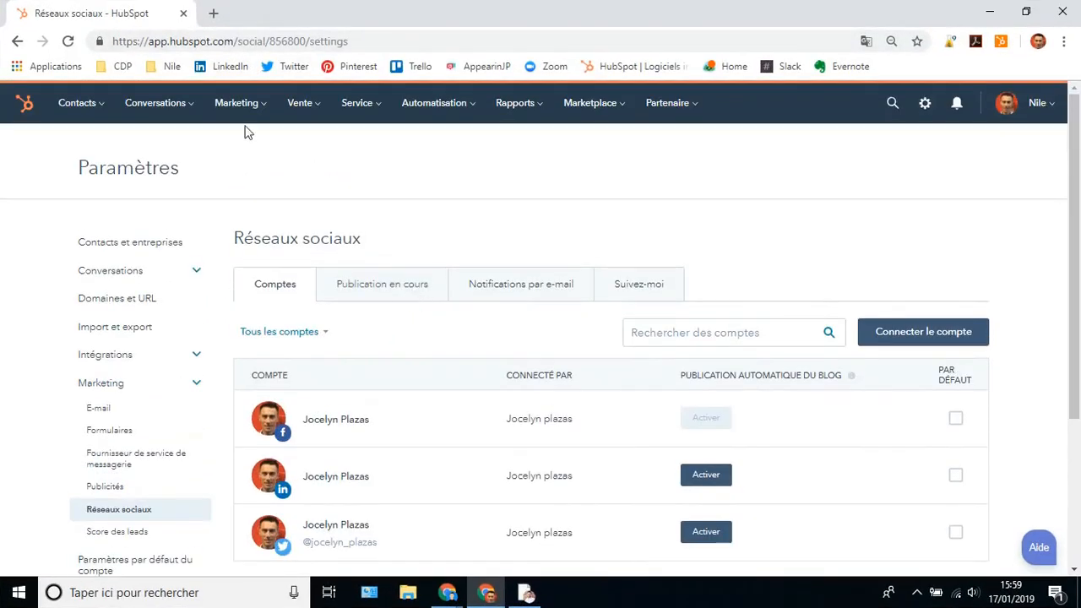
- Start a new Facebook post from Marketing > Réseaux sociaux
left_click(229, 105)
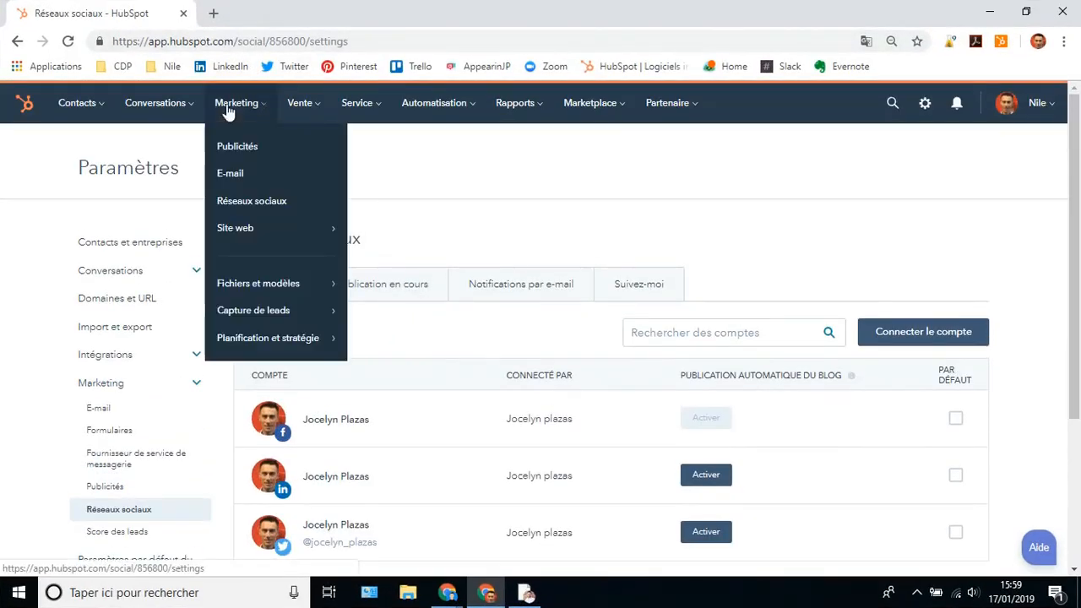
left_click(240, 204)
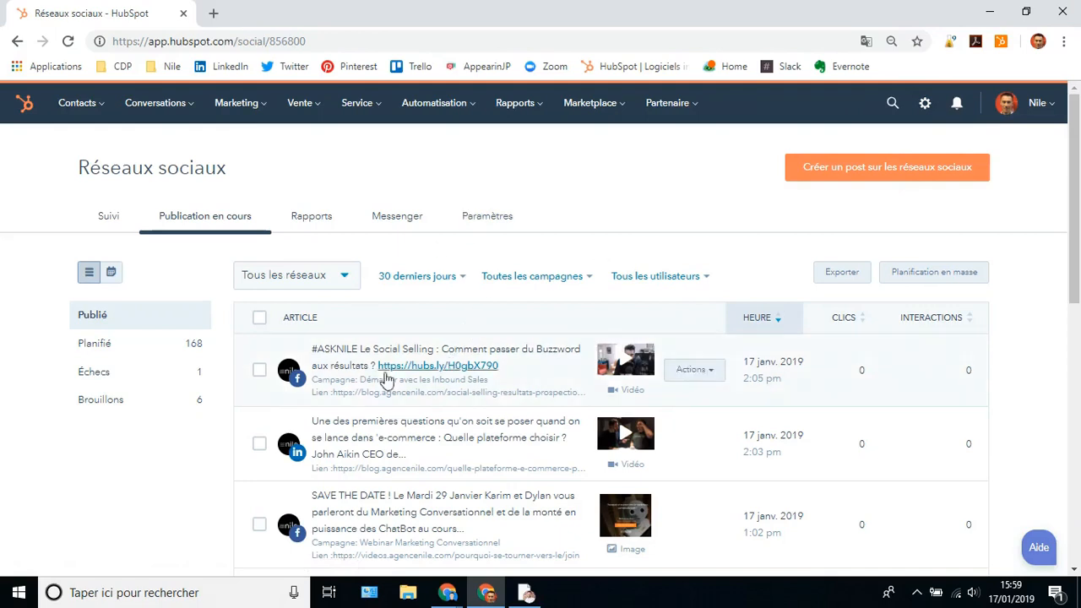
left_click(858, 169)
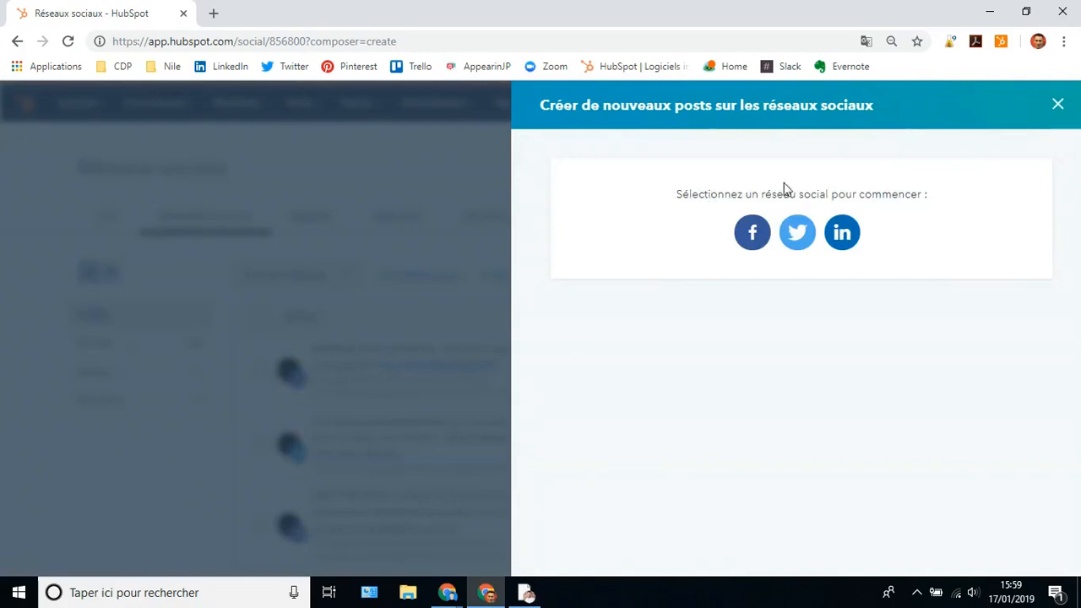
left_click(752, 234)
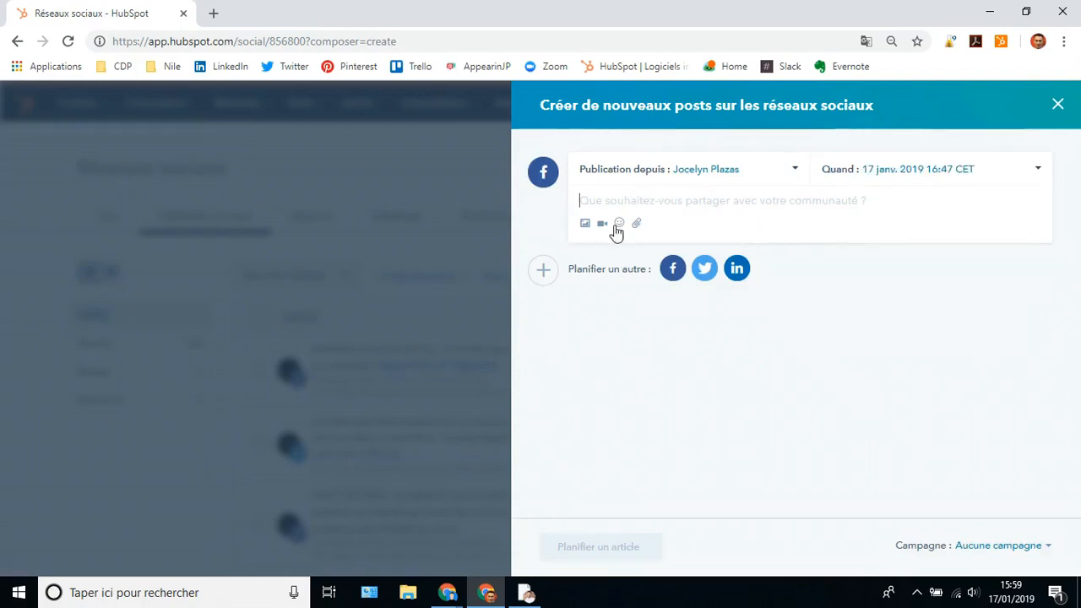
- Bring up the post's 'Quand' publication date and time options, set to 17 janv. 2019 16:47 CET
left_click(674, 208)
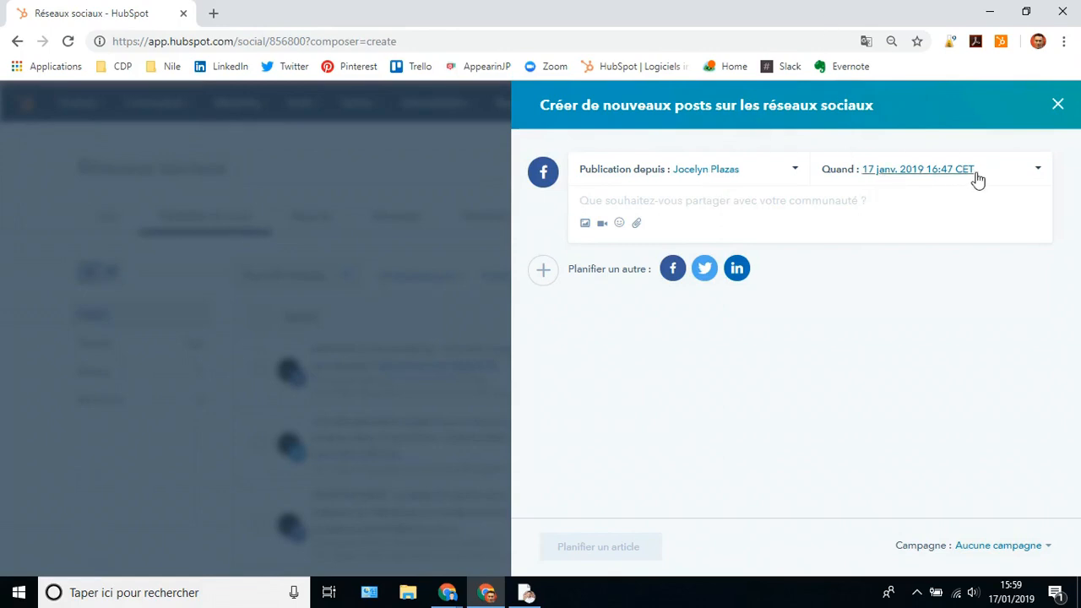
left_click(1038, 173)
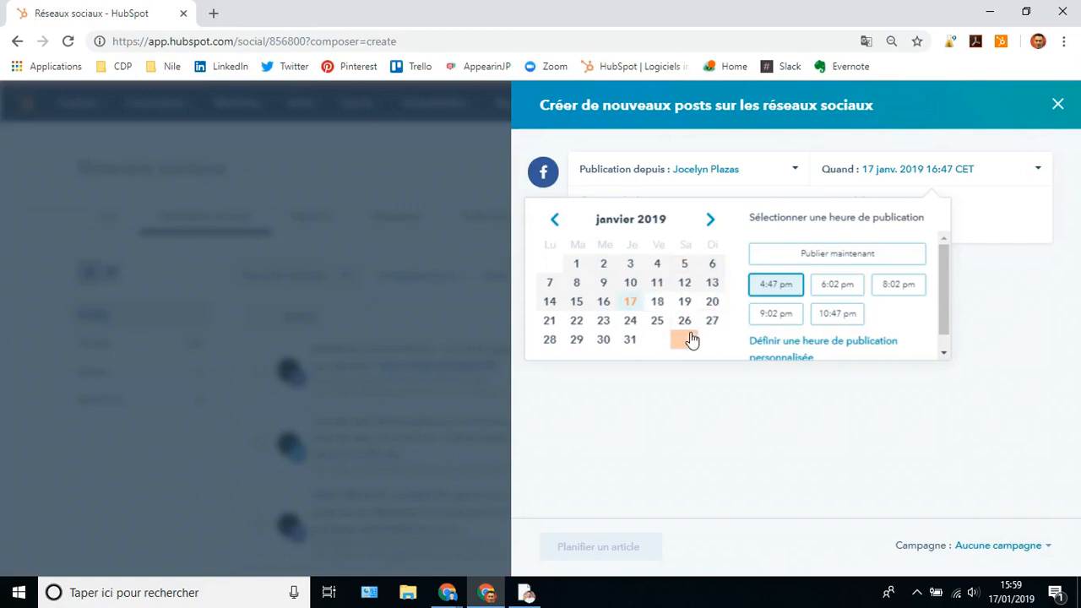
mouse_move(945, 313)
left_mouse_down()
mouse_move(946, 334)
mouse_move(938, 313)
left_mouse_up()
left_click_drag(941, 304, 949, 326)
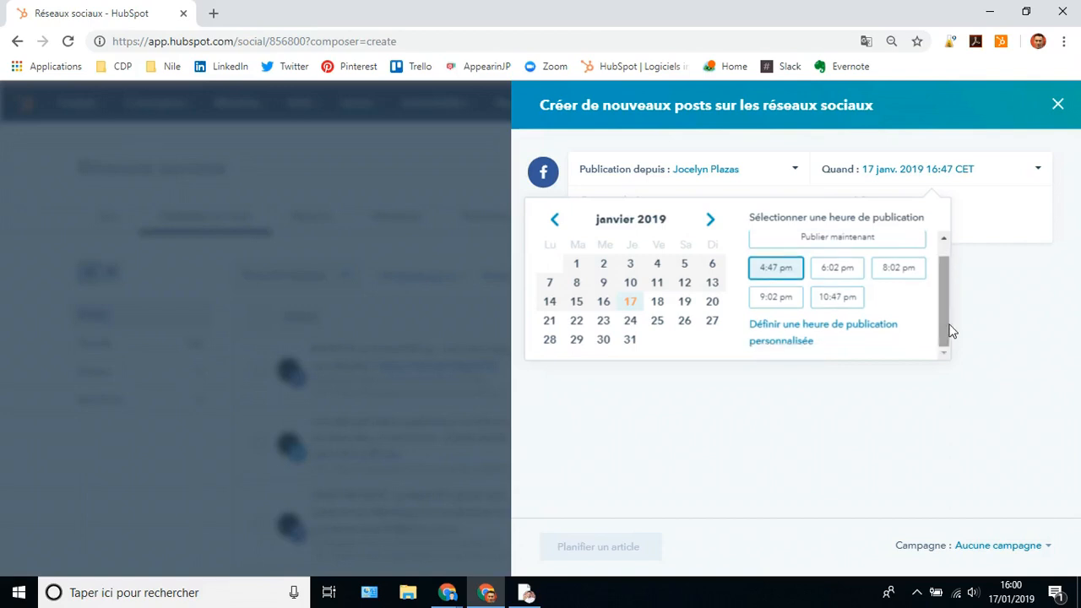
- Discard the unfinished post and switch to the January 2019 calendar view
left_click(1058, 107)
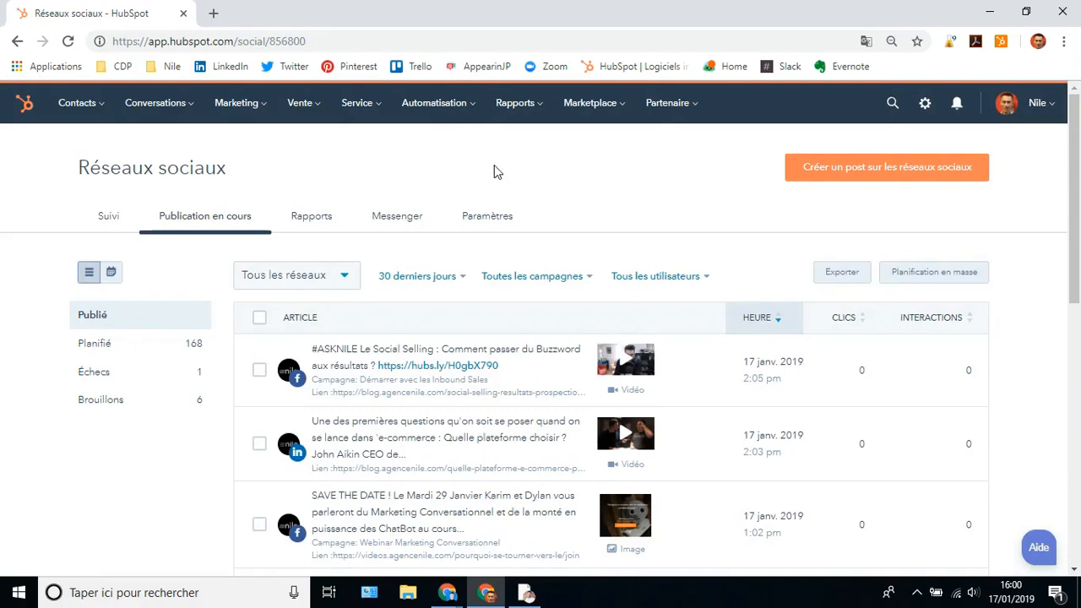
left_click(110, 275)
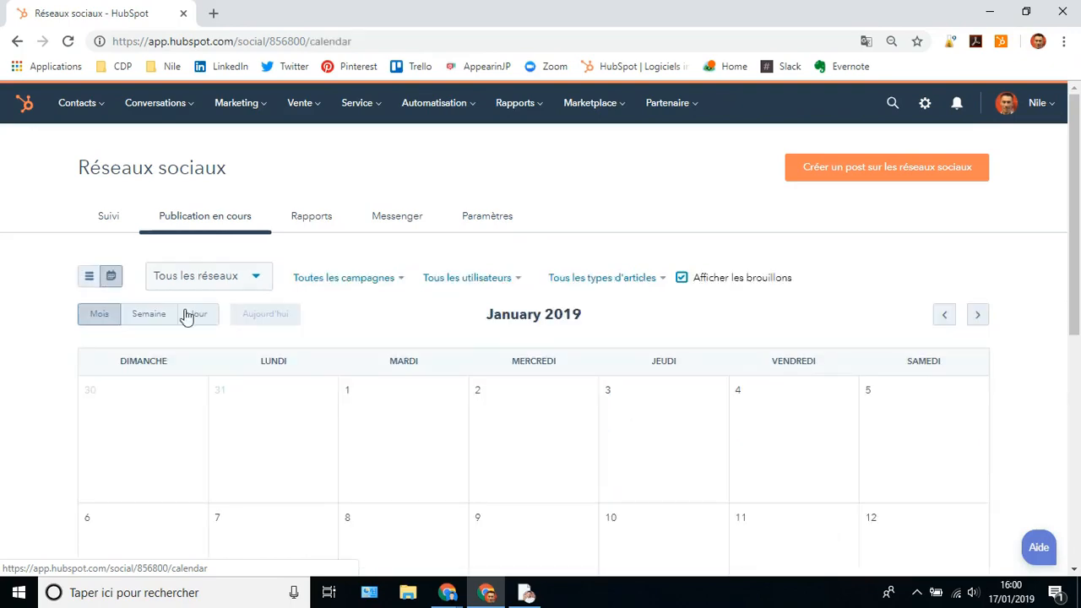
scroll(467, 347, "down", 2)
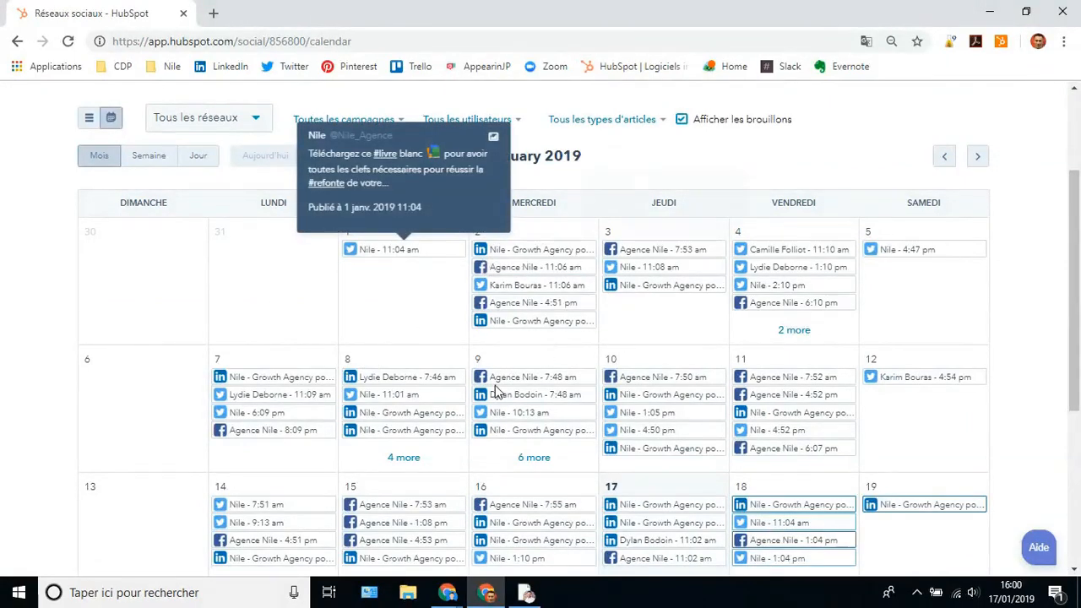
scroll(544, 405, "down", 2)
scroll(550, 421, "down", 2)
scroll(597, 405, "up", 5)
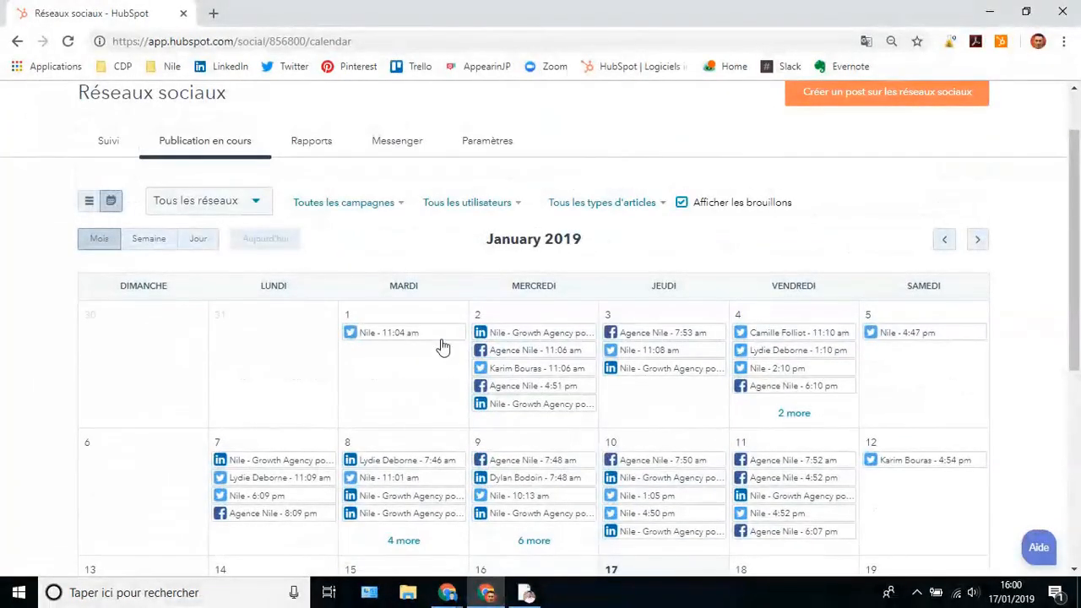
- Preview scheduled posts on the calendar and show a post can be dragged to another day
mouse_move(405, 337)
mouse_move(493, 352)
left_click_drag(506, 346, 511, 354)
mouse_move(532, 370)
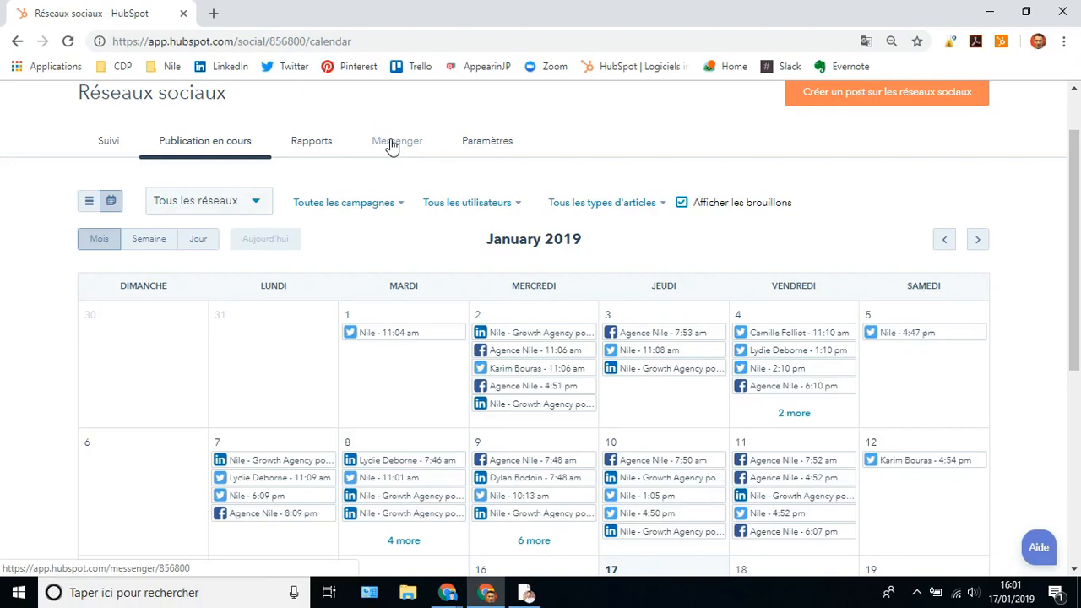
scroll(574, 265, "up", 1)
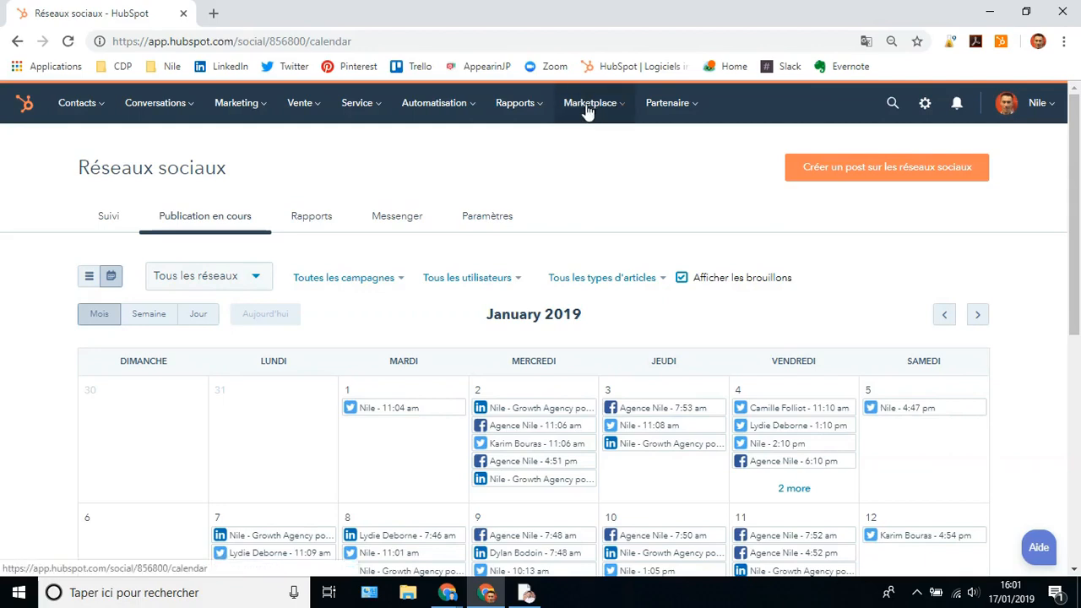
left_click(514, 108)
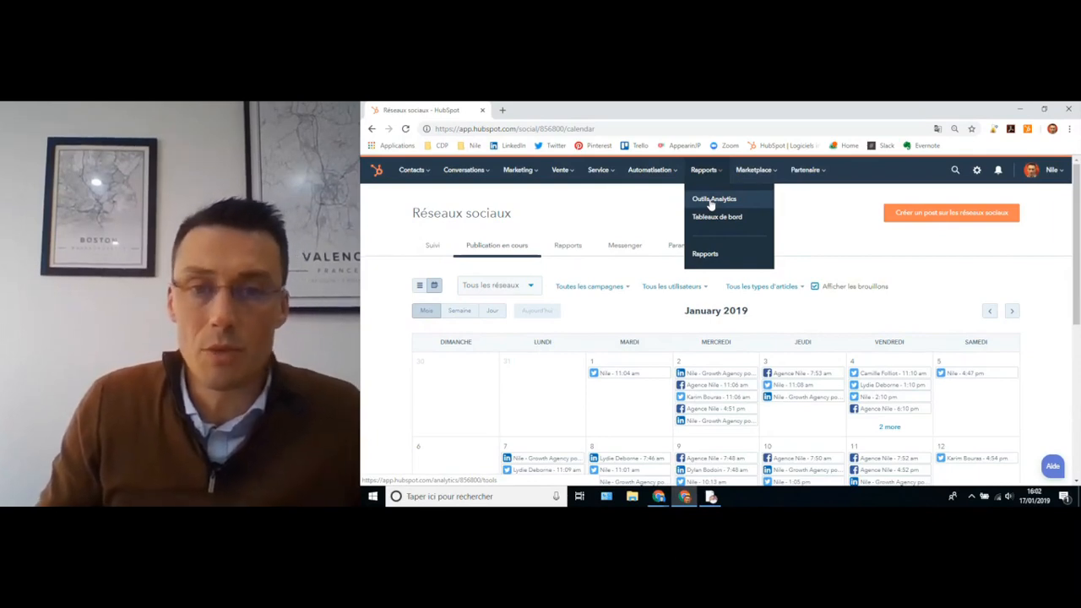
- Open Analytics de trafic and review sessions by source: 200 189 sessions, 4 228 new contacts
left_click(711, 203)
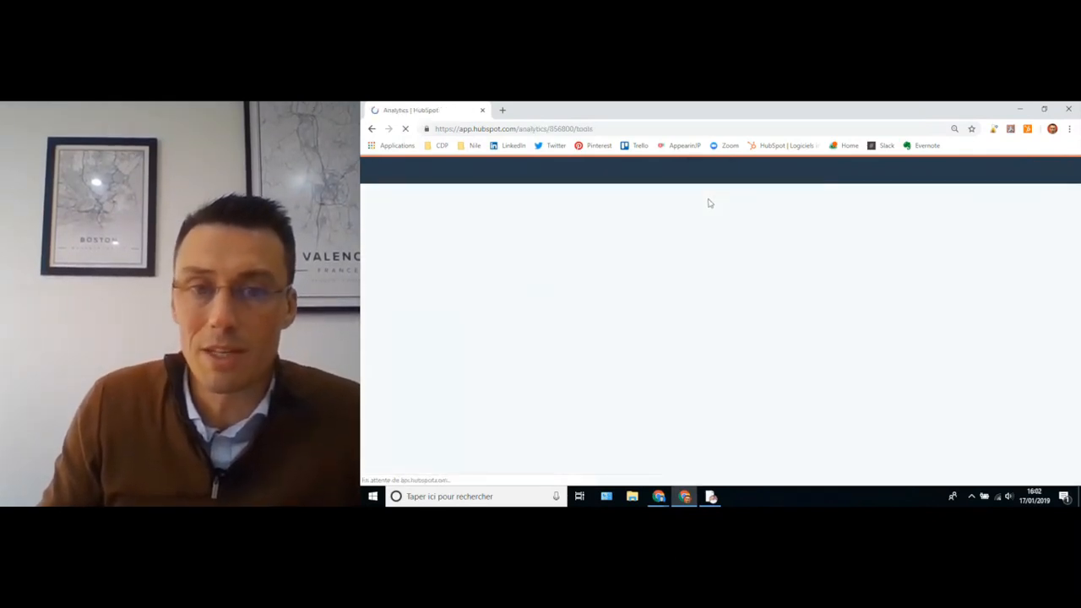
left_click(498, 280)
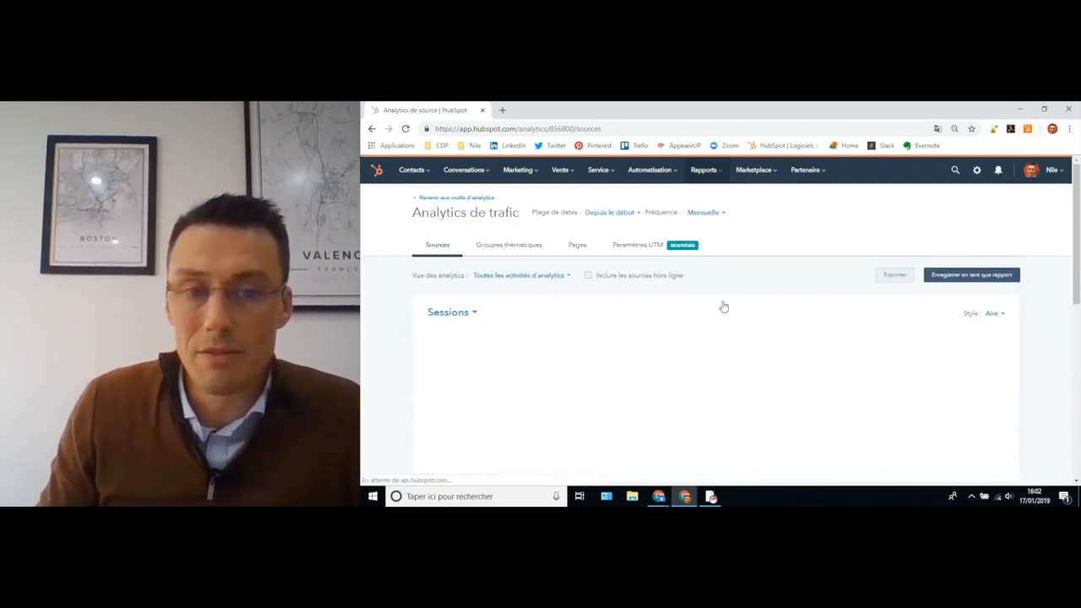
scroll(741, 306, "down", 1)
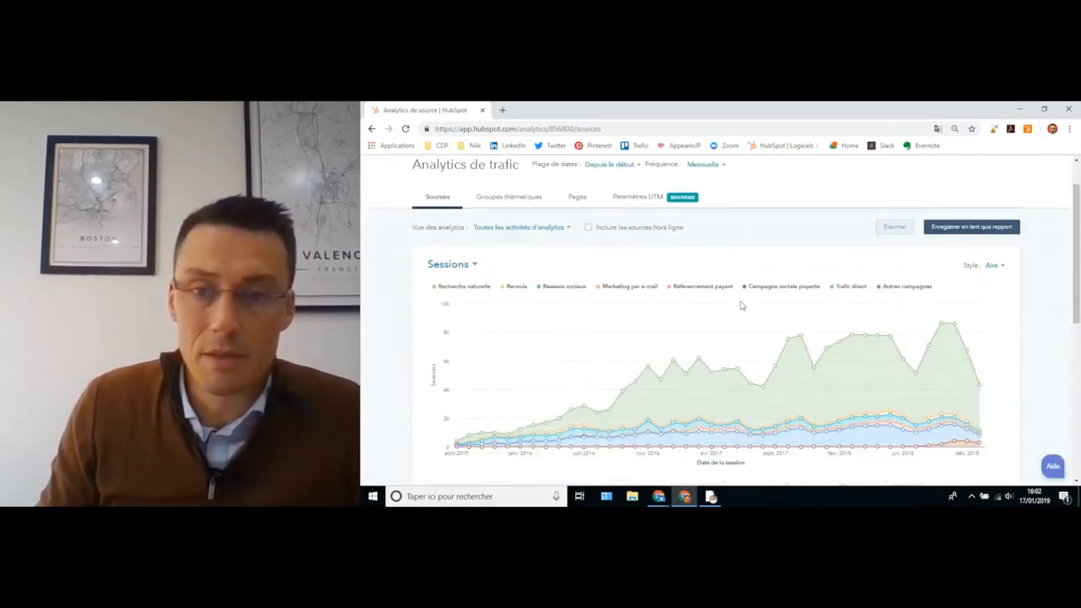
scroll(742, 304, "up", 1)
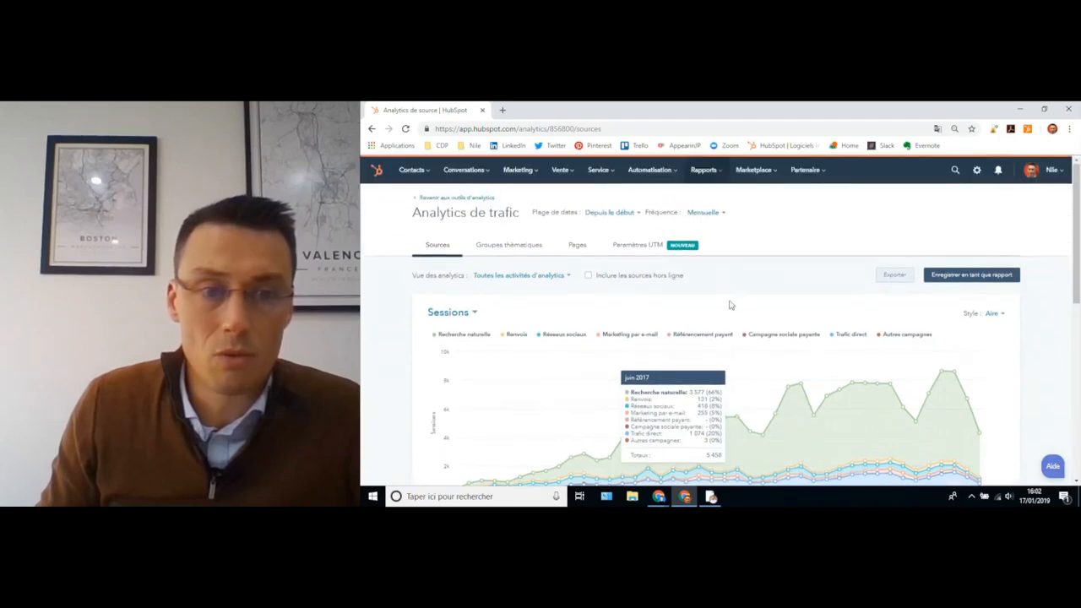
scroll(731, 305, "down", 2)
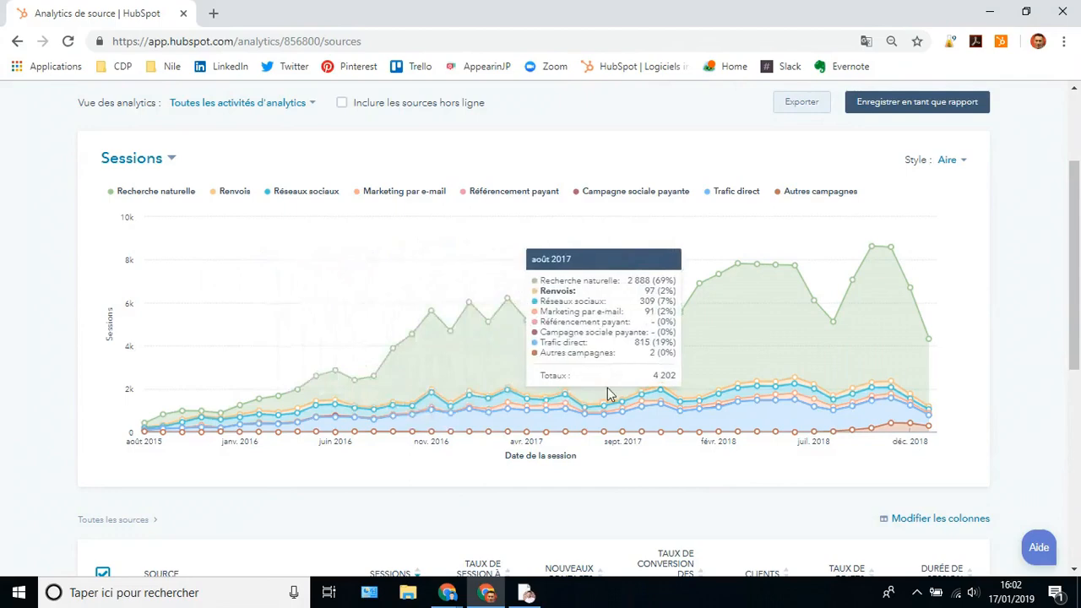
scroll(610, 393, "down", 3)
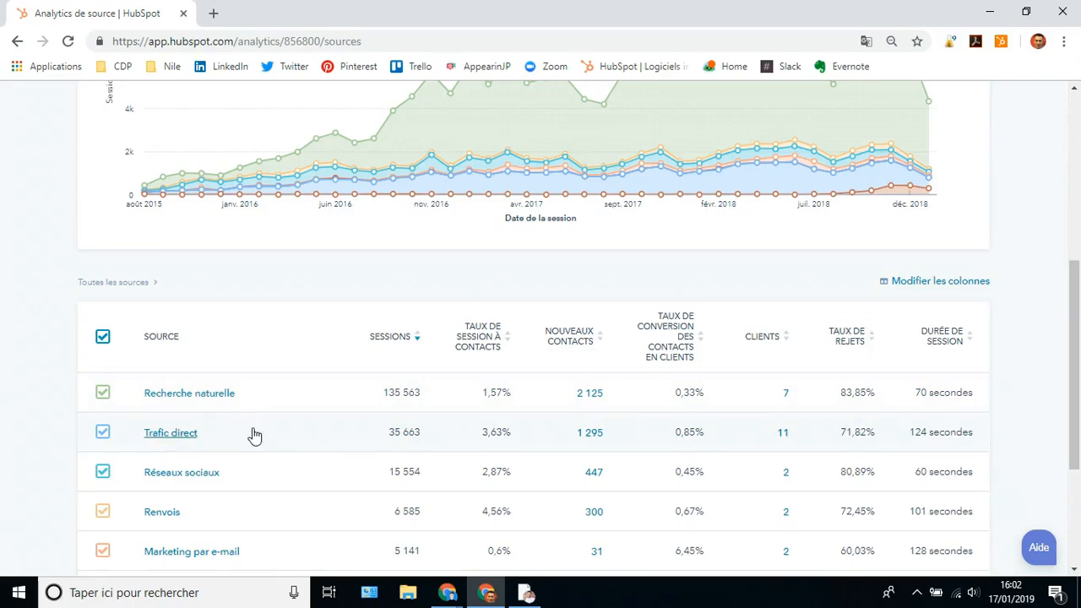
scroll(251, 451, "down", 2)
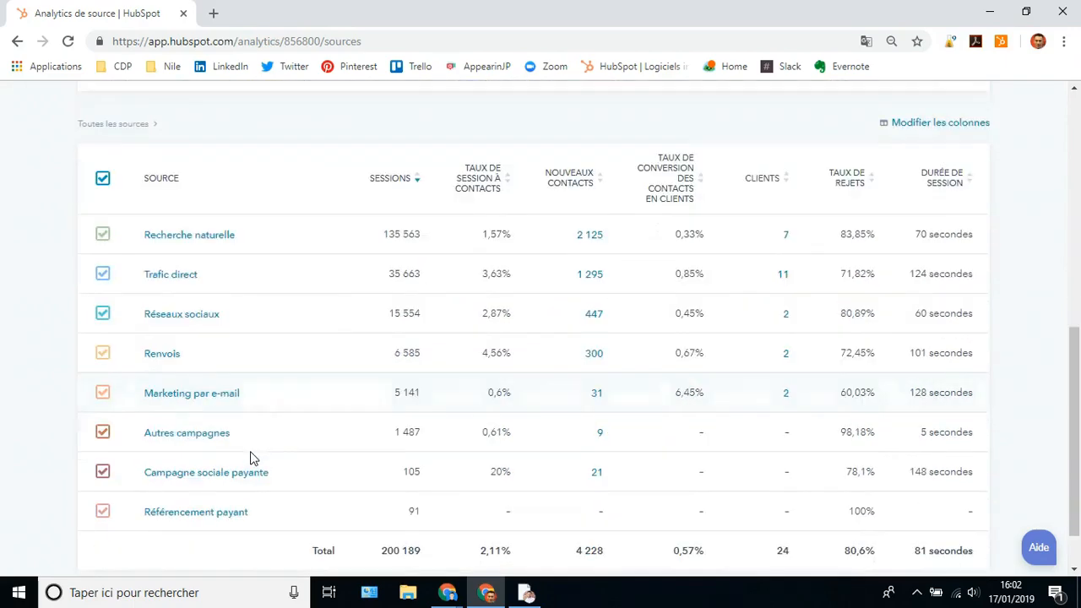
scroll(267, 421, "down", 1)
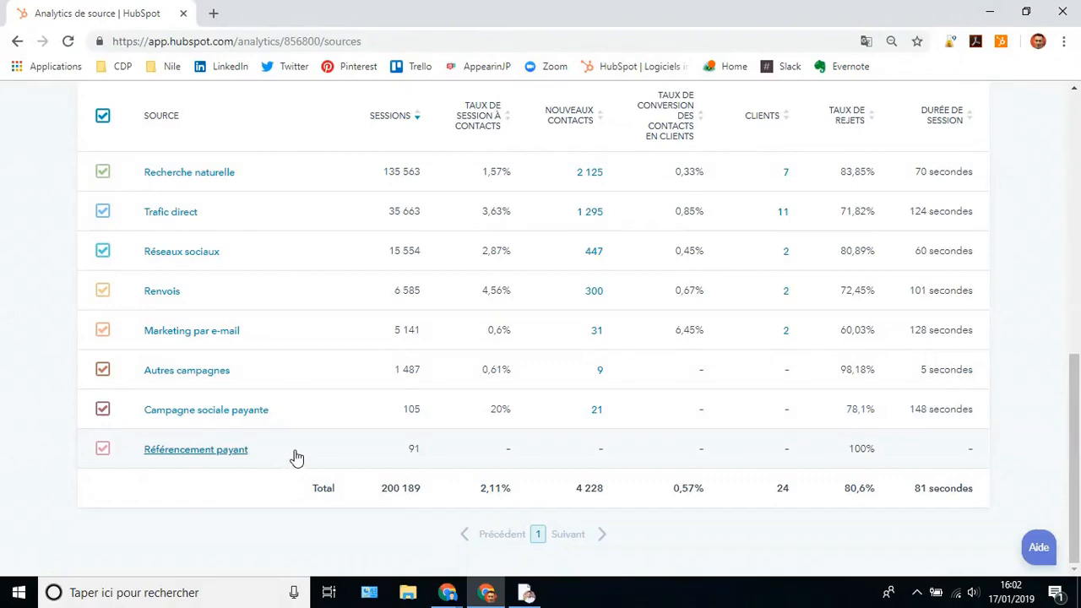
scroll(290, 451, "up", 2)
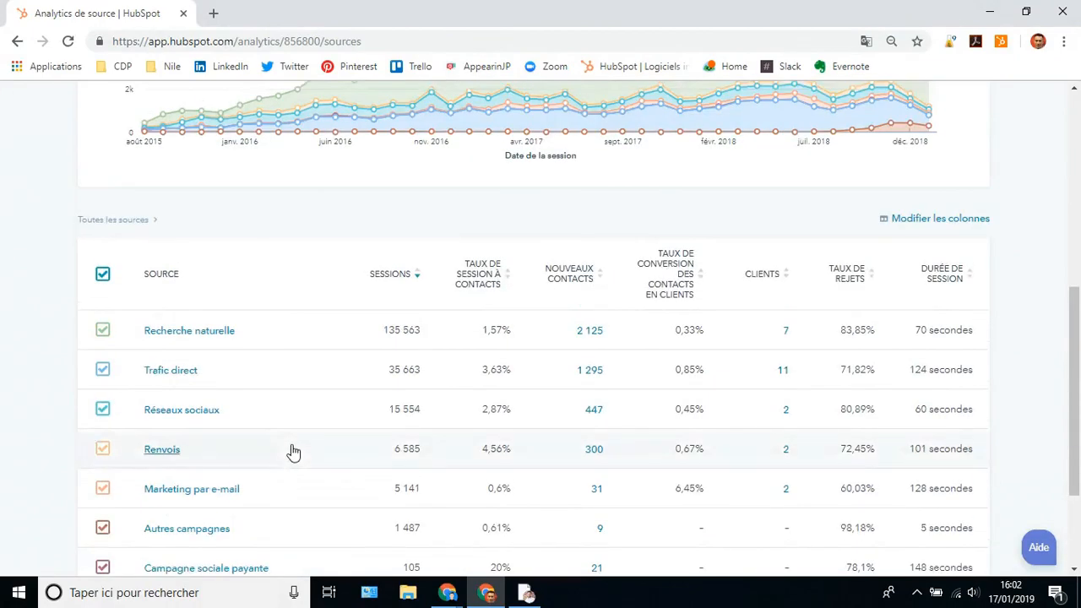
scroll(293, 456, "up", 5)
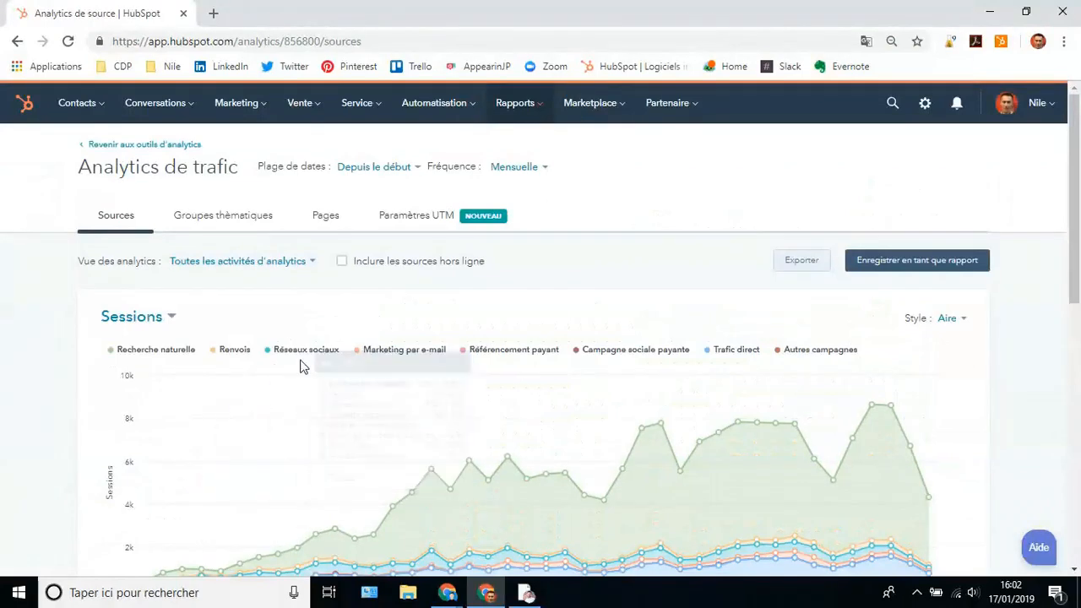
scroll(299, 342, "down", 2)
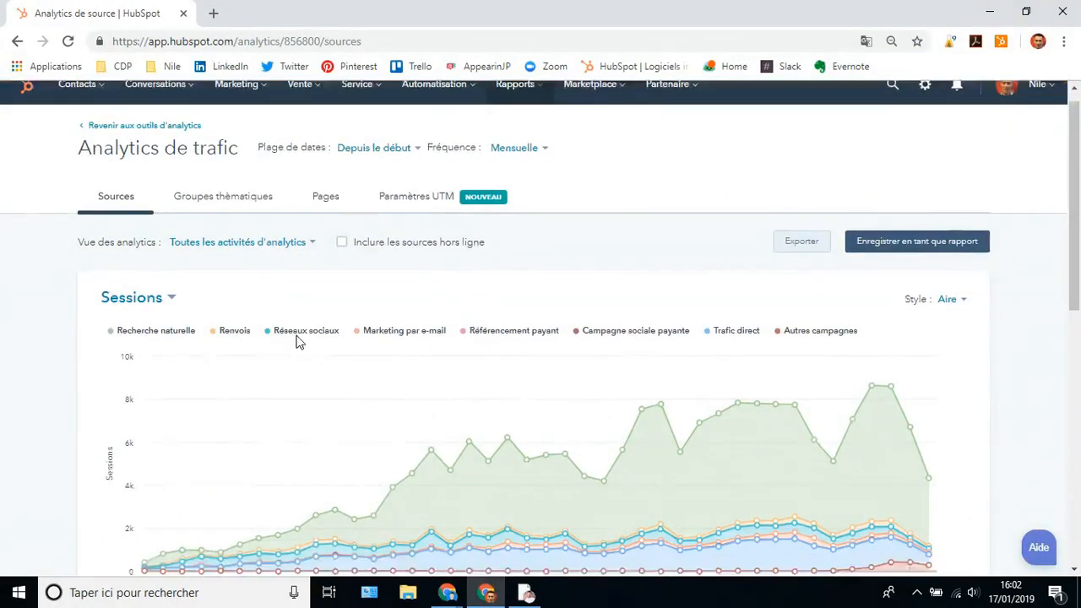
- Change the traffic chart metric from Clients to 'Taux de conversion des contacts'
left_click(172, 160)
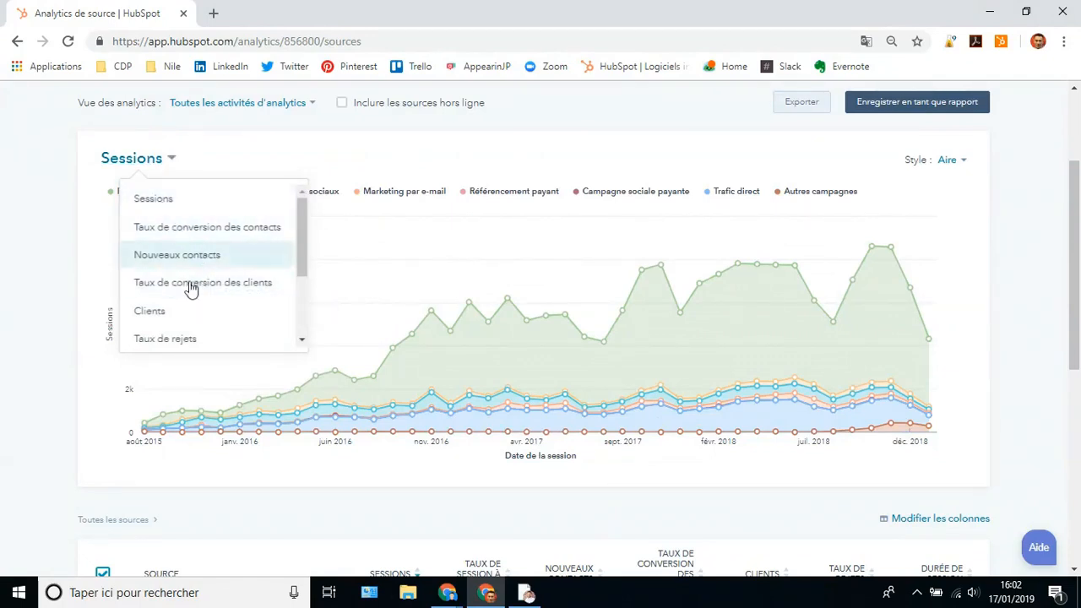
left_click(175, 312)
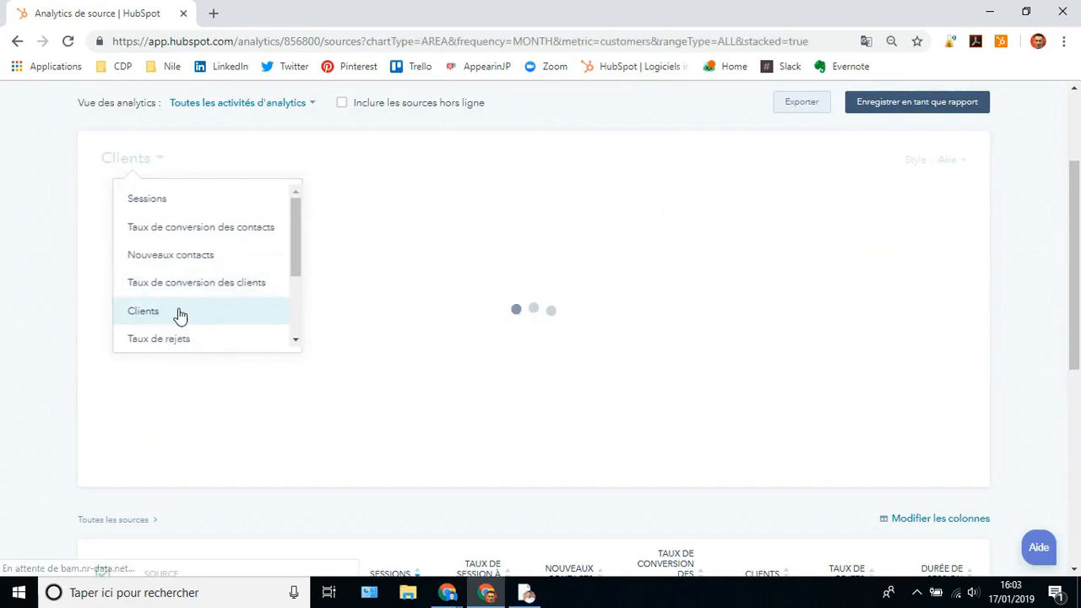
left_click(162, 162)
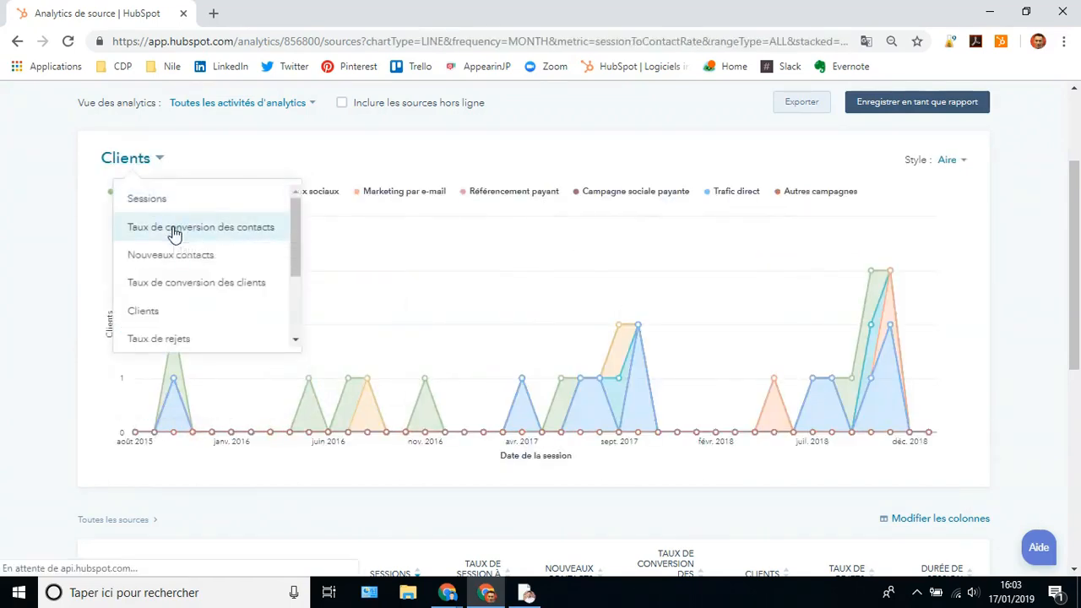
left_click(178, 232)
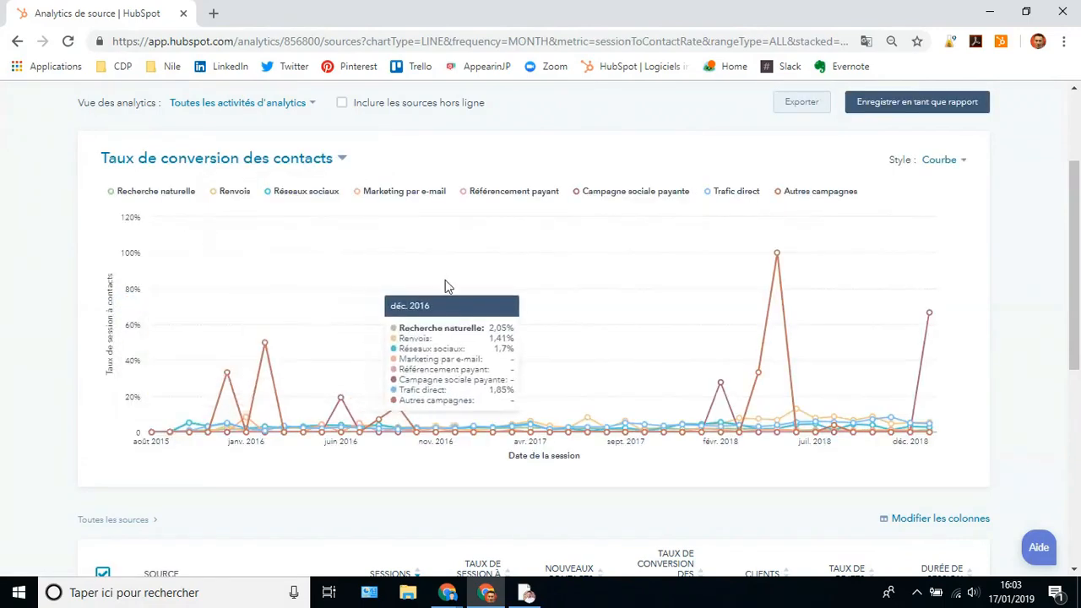
scroll(498, 327, "up", 2)
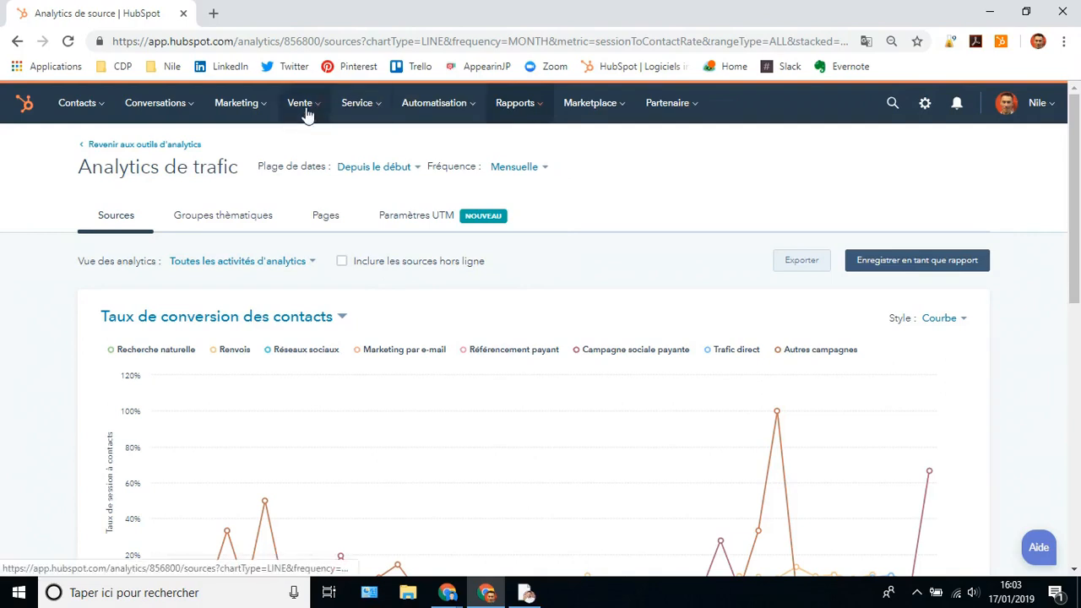
- Open Marketing > E-mail's Analyser tab: 2 496 sent, 29,22% open rate, 3,5% click rate
left_click(240, 103)
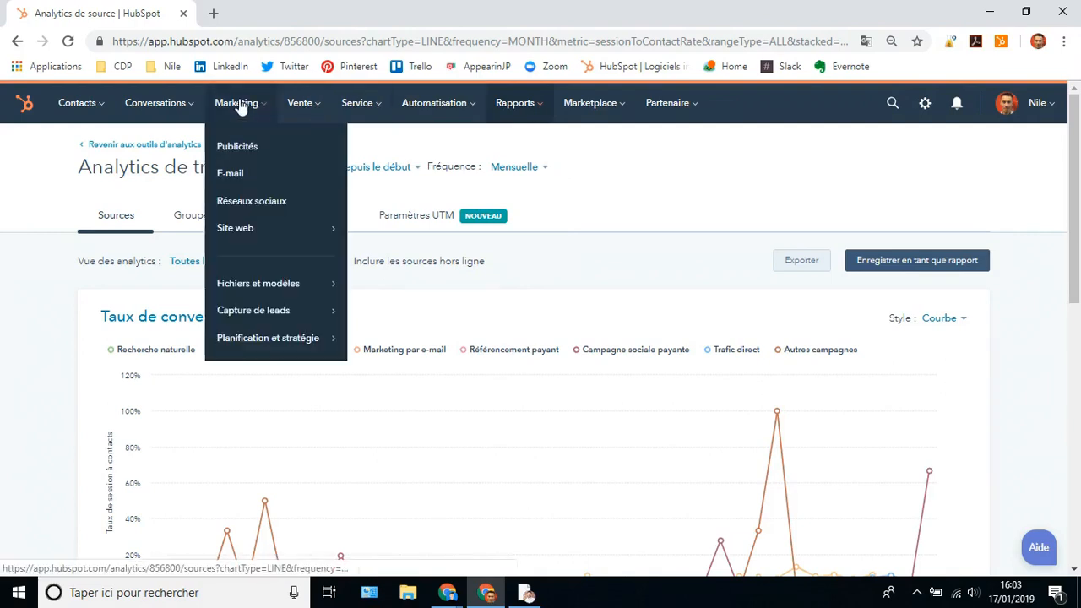
left_click(240, 180)
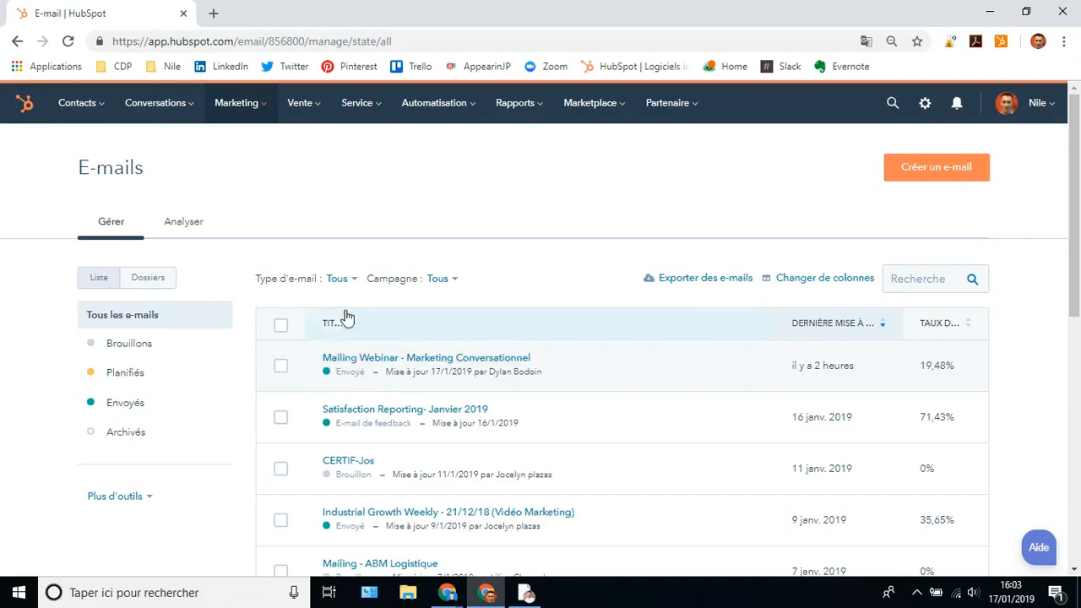
scroll(309, 239, "down", 1)
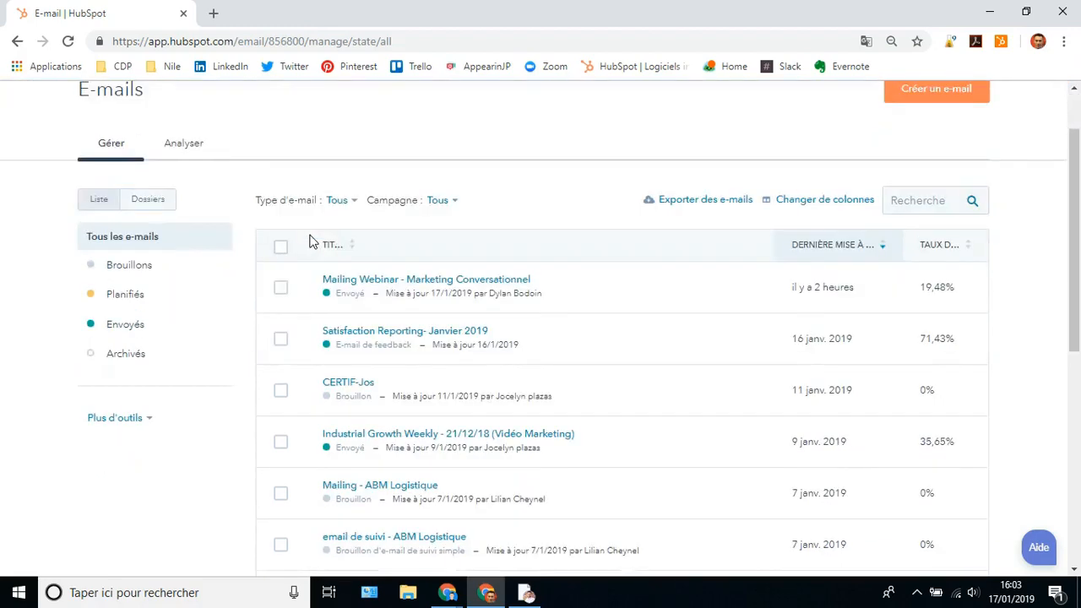
left_click(182, 147)
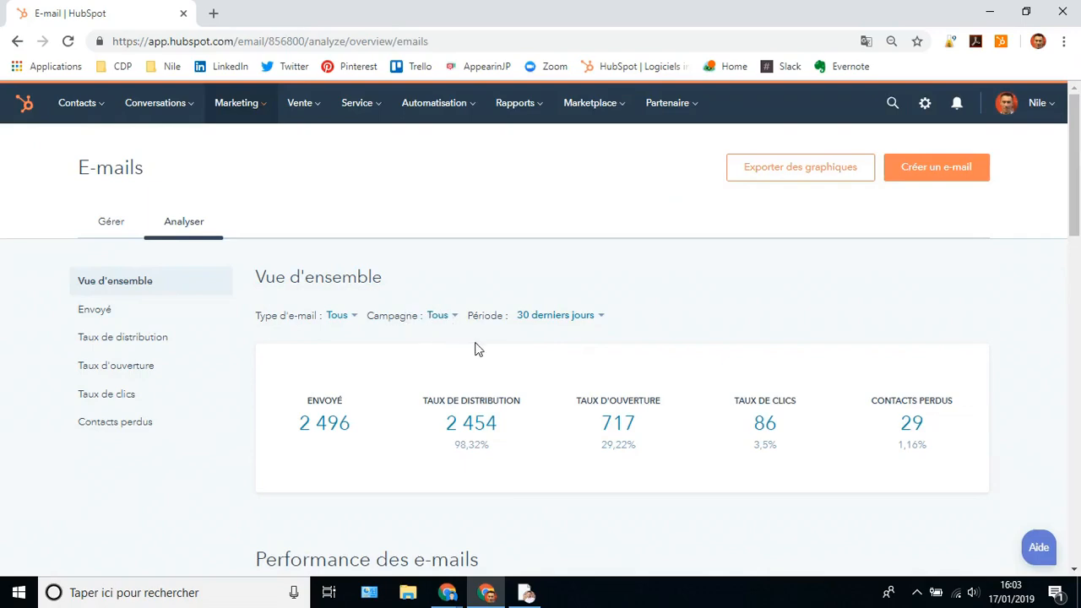
- Filter e-mail stats to the '6 étapes…' campaign: 3 sent, 100% opened, 33,33% clicked
scroll(478, 350, "down", 4)
scroll(470, 347, "up", 4)
left_click(441, 316)
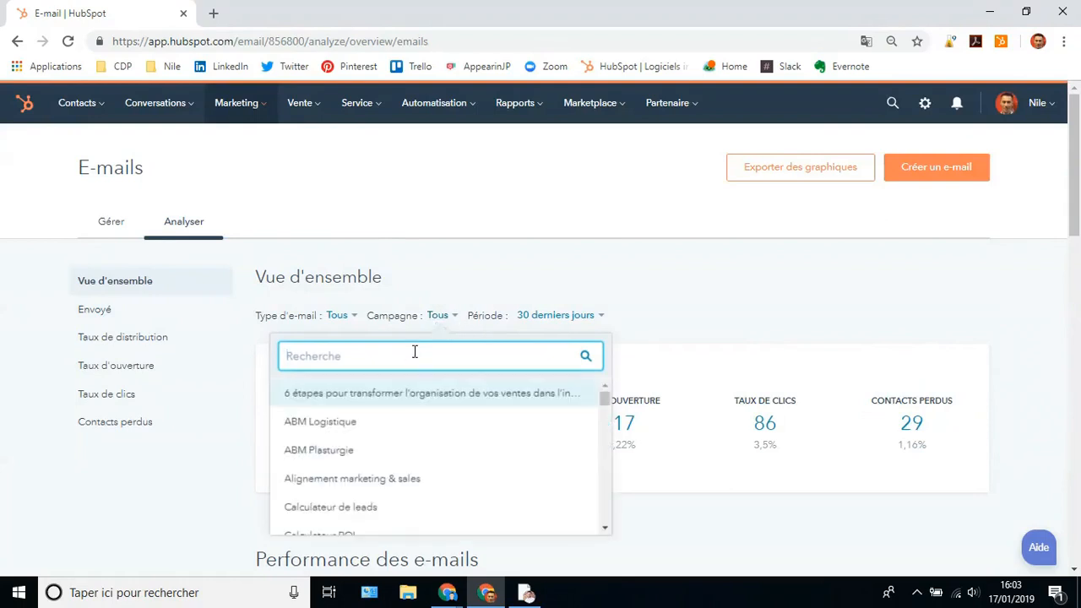
left_click(359, 394)
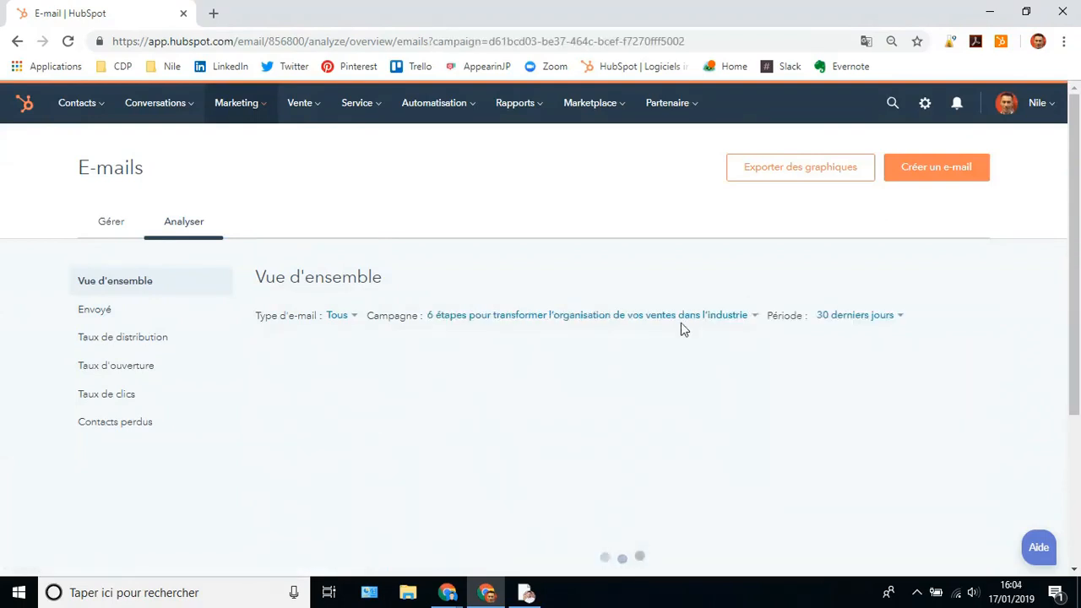
scroll(604, 324, "down", 1)
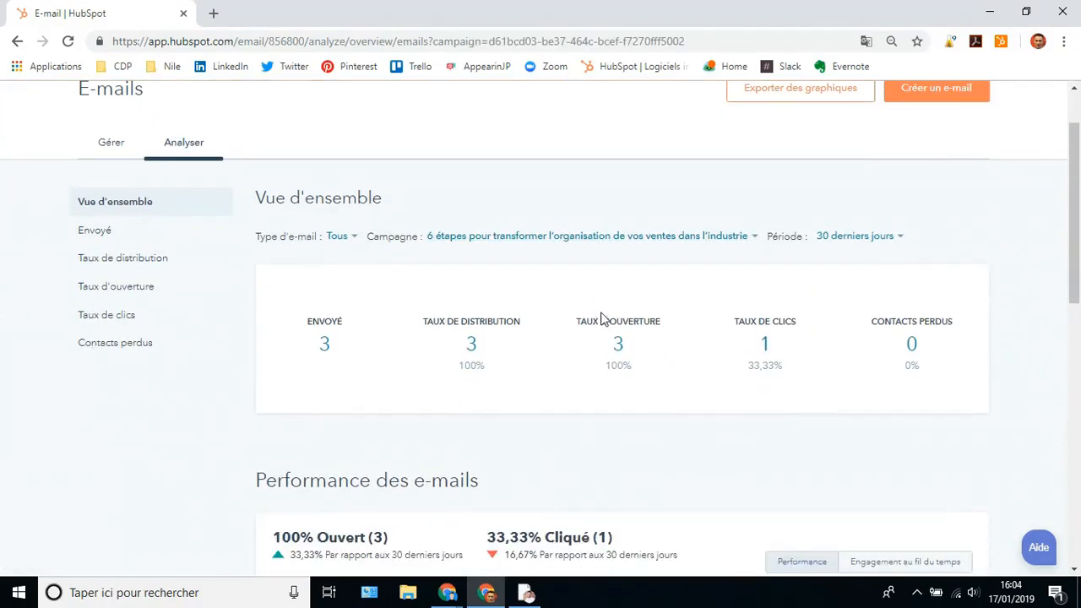
scroll(420, 256, "up", 1)
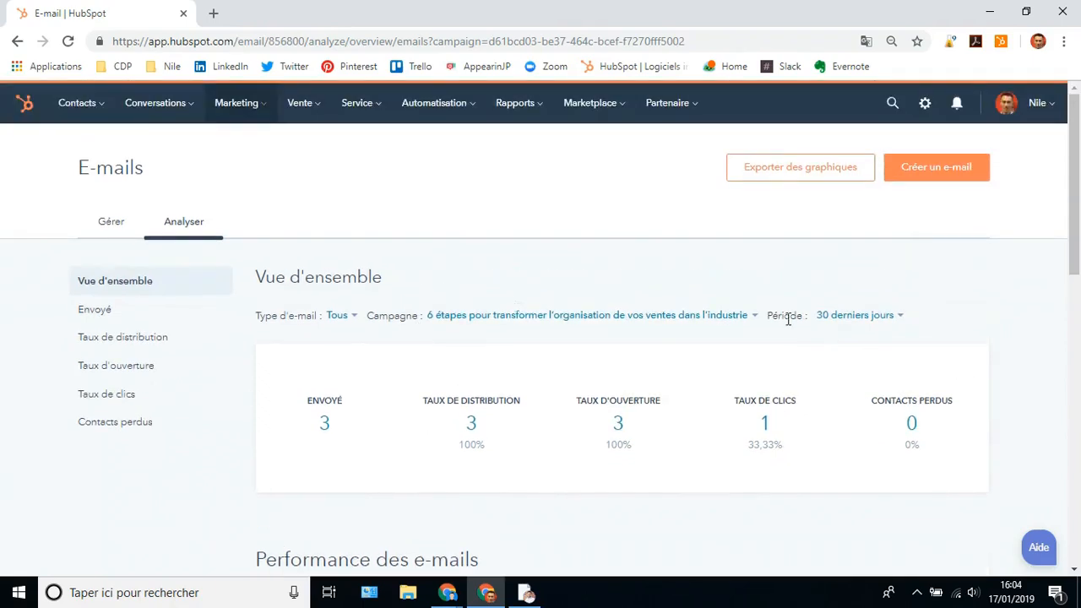
scroll(759, 344, "down", 2)
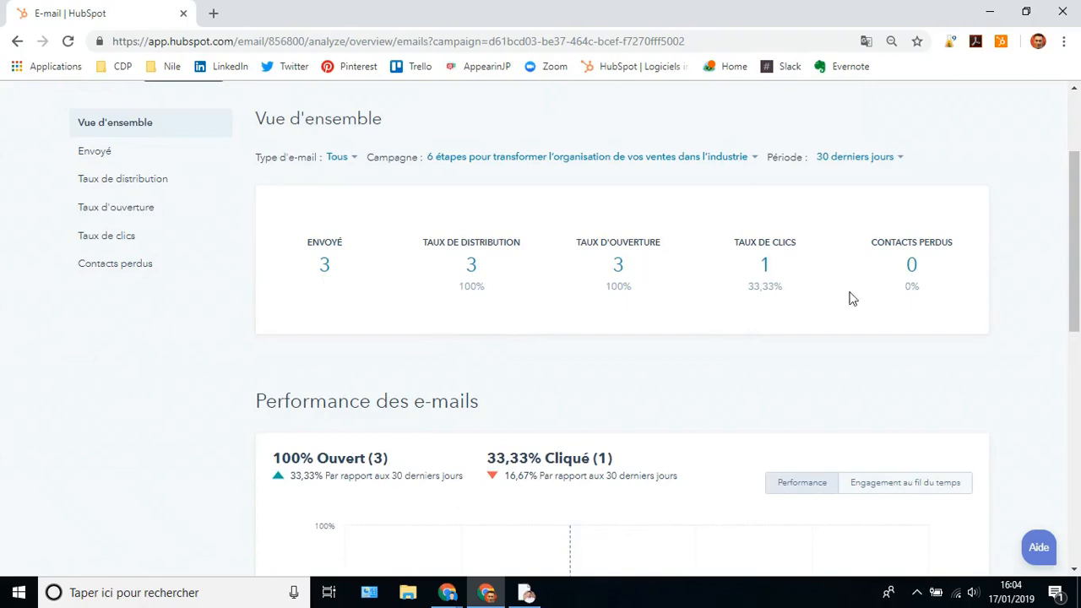
scroll(853, 348, "down", 2)
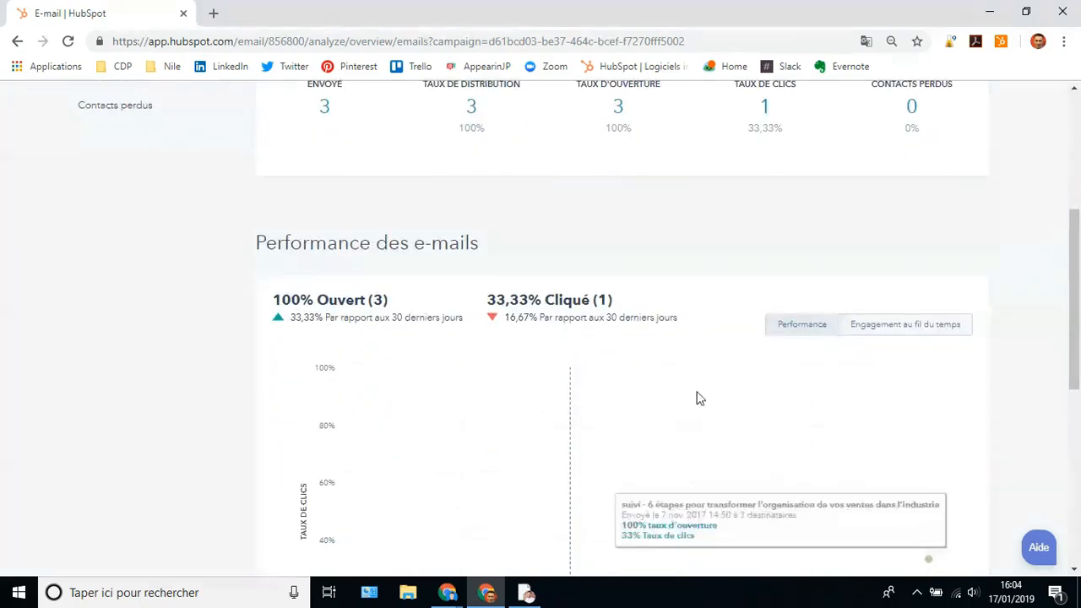
scroll(697, 398, "down", 5)
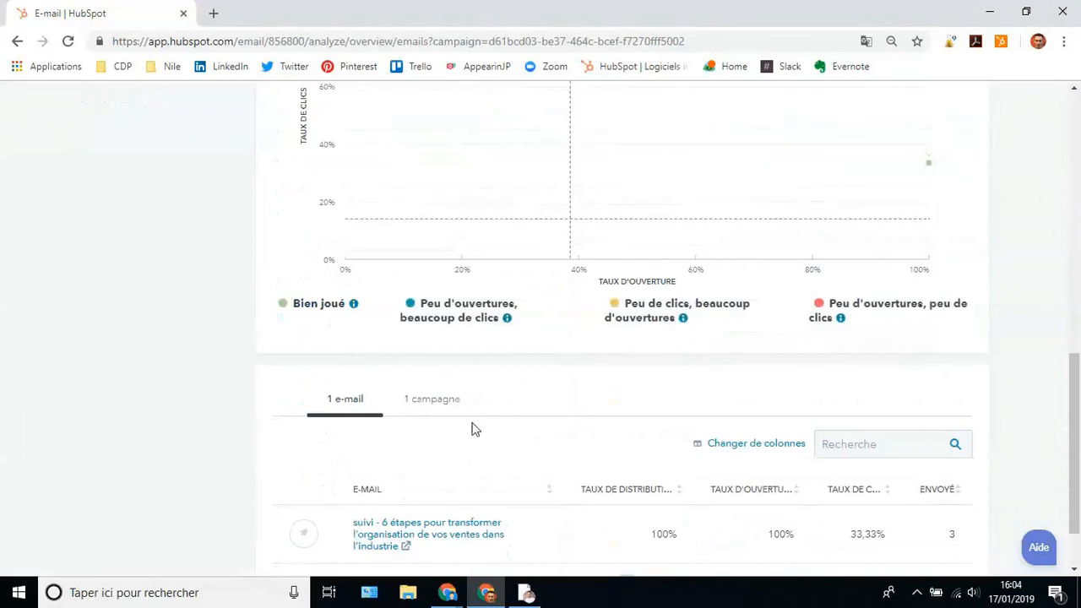
scroll(469, 413, "down", 1)
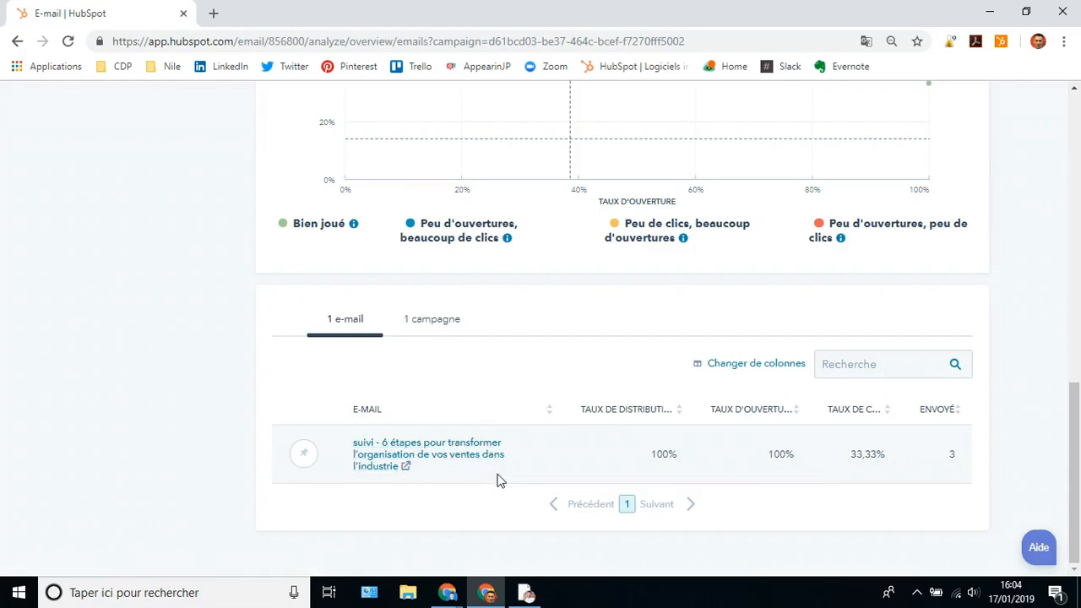
scroll(498, 481, "up", 5)
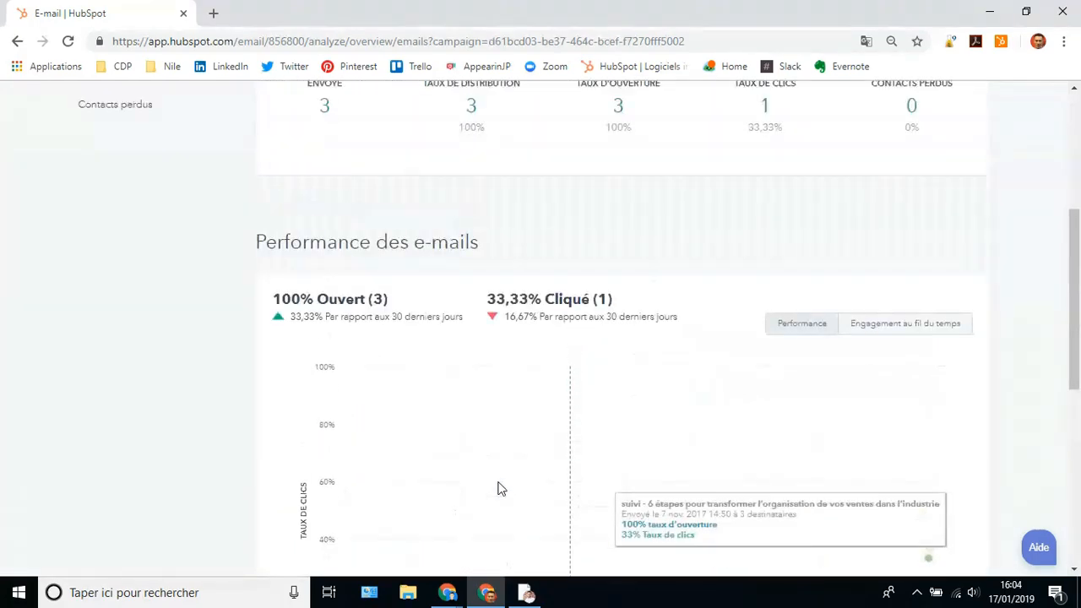
scroll(499, 487, "up", 4)
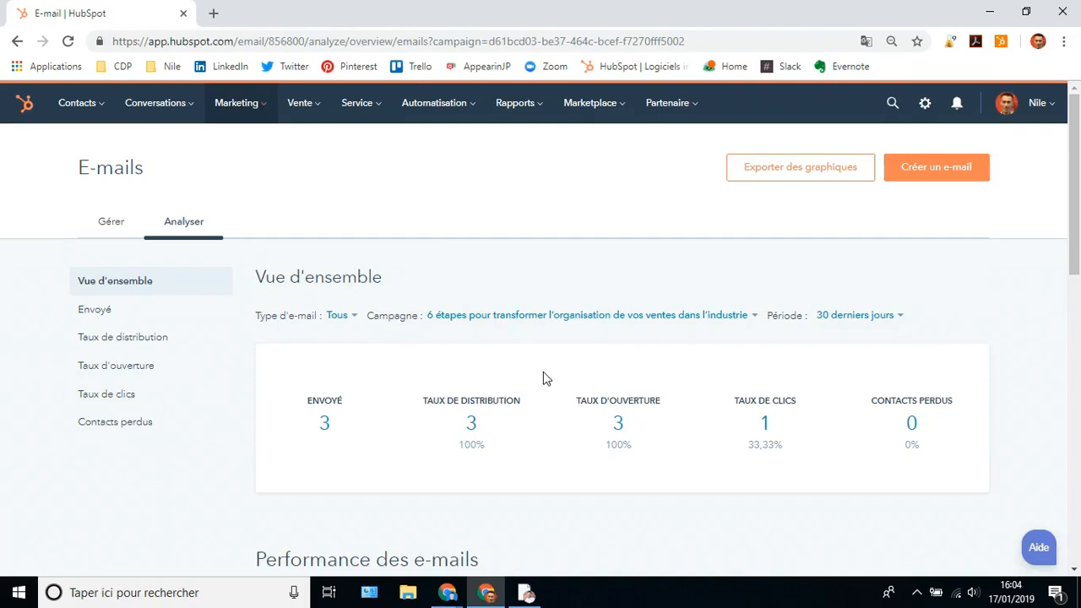
mouse_move(245, 107)
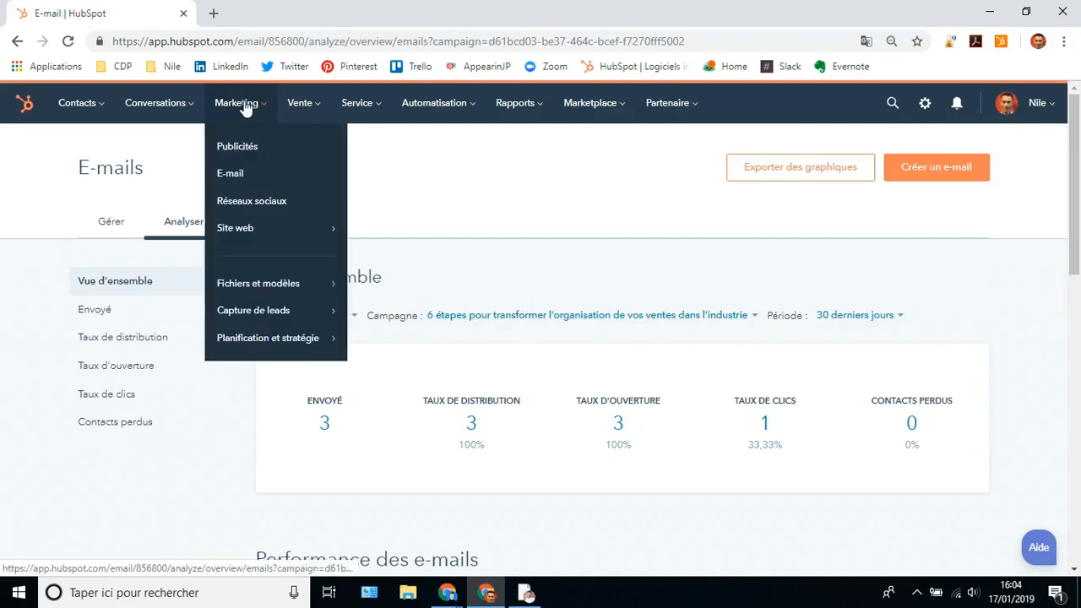
- Open the social Reports for the last 30 days: 213 clicks, 107 interactions, sessions, contacts and followers
left_click(267, 210)
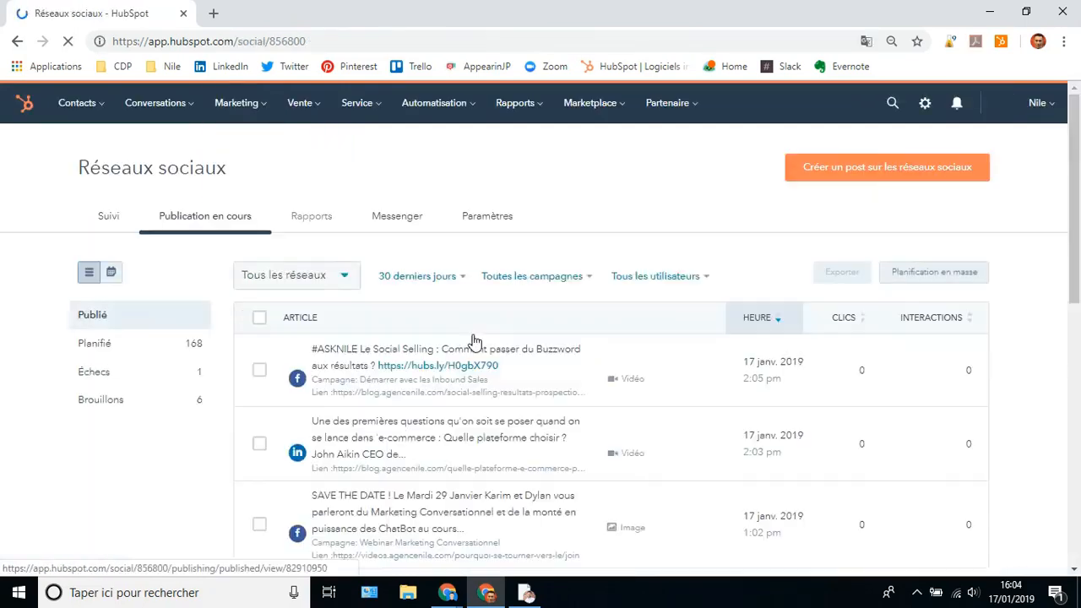
left_click(312, 218)
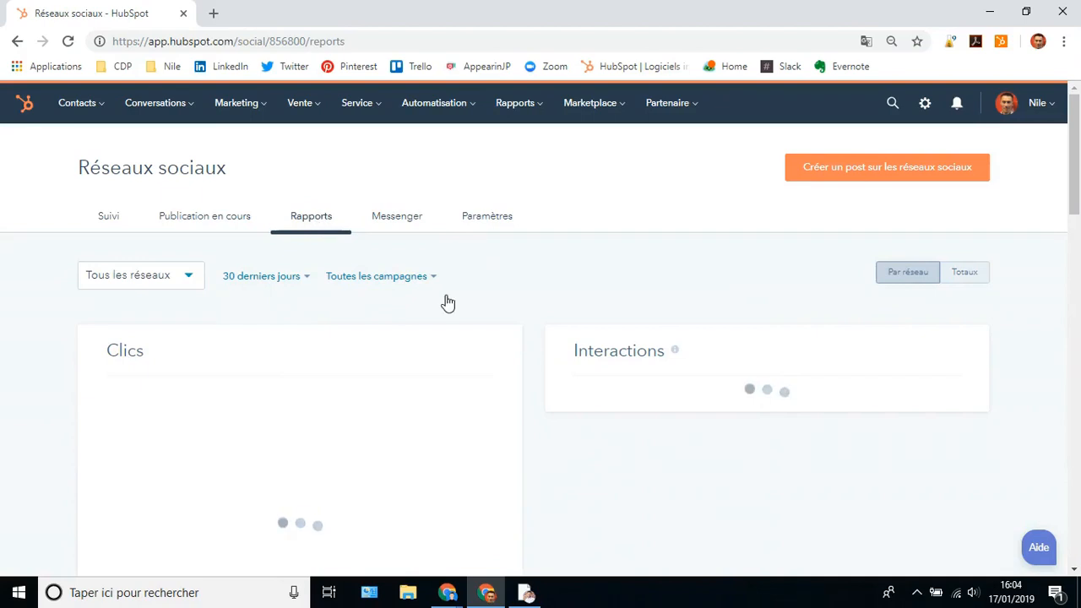
scroll(460, 347, "down", 3)
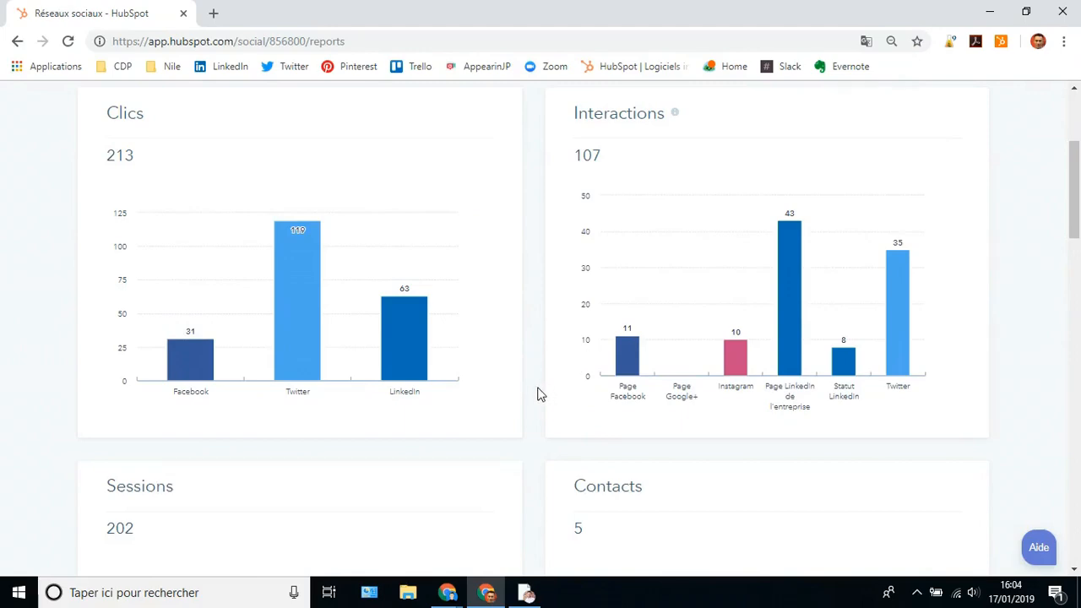
scroll(565, 418, "down", 4)
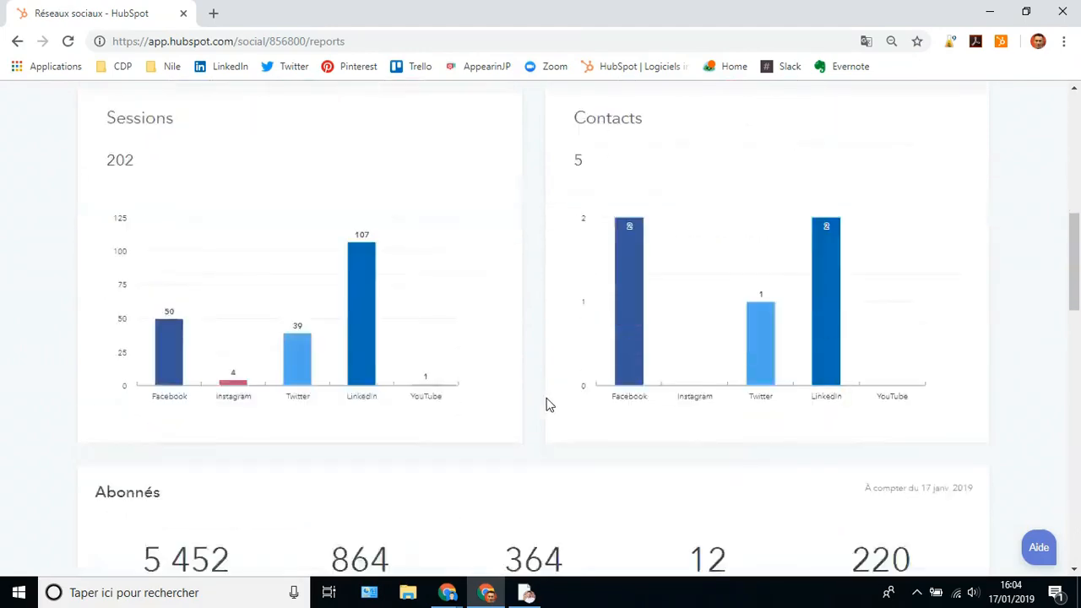
scroll(547, 406, "down", 4)
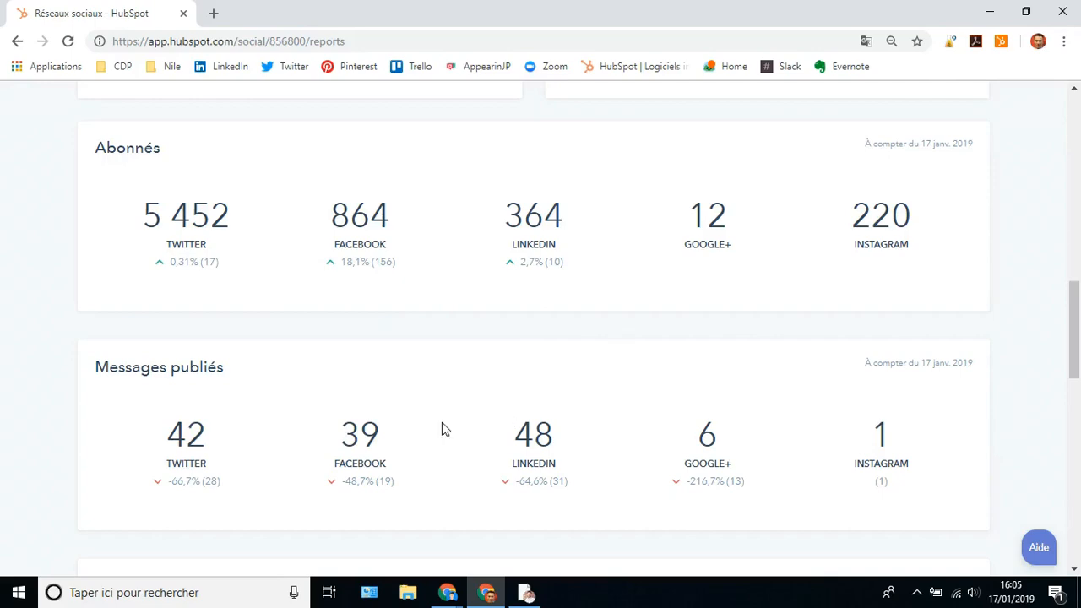
scroll(441, 426, "down", 2)
scroll(397, 426, "down", 2)
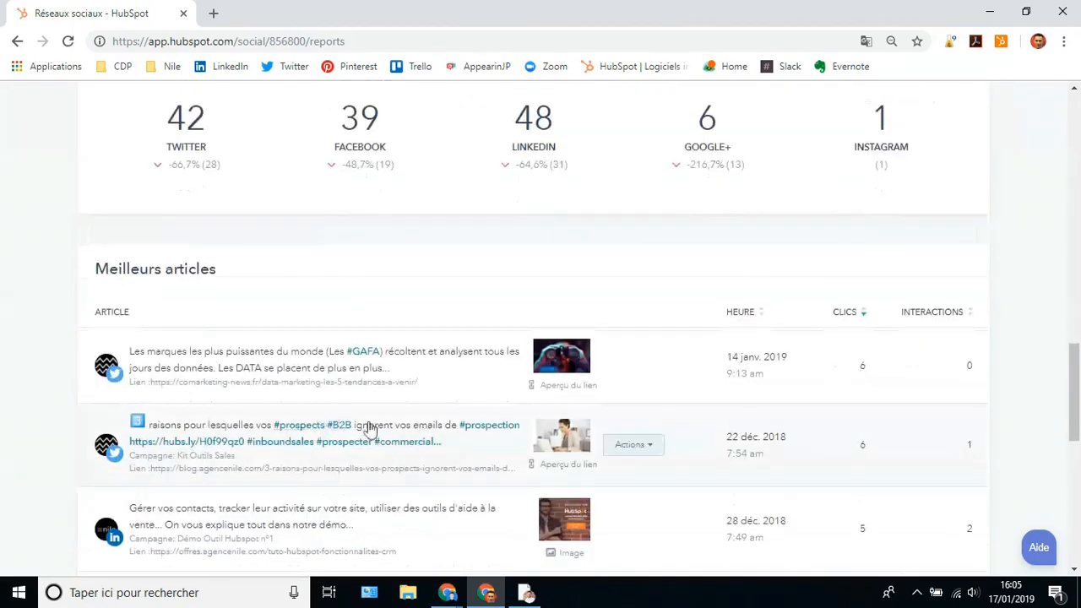
scroll(363, 447, "up", 10)
scroll(355, 445, "up", 8)
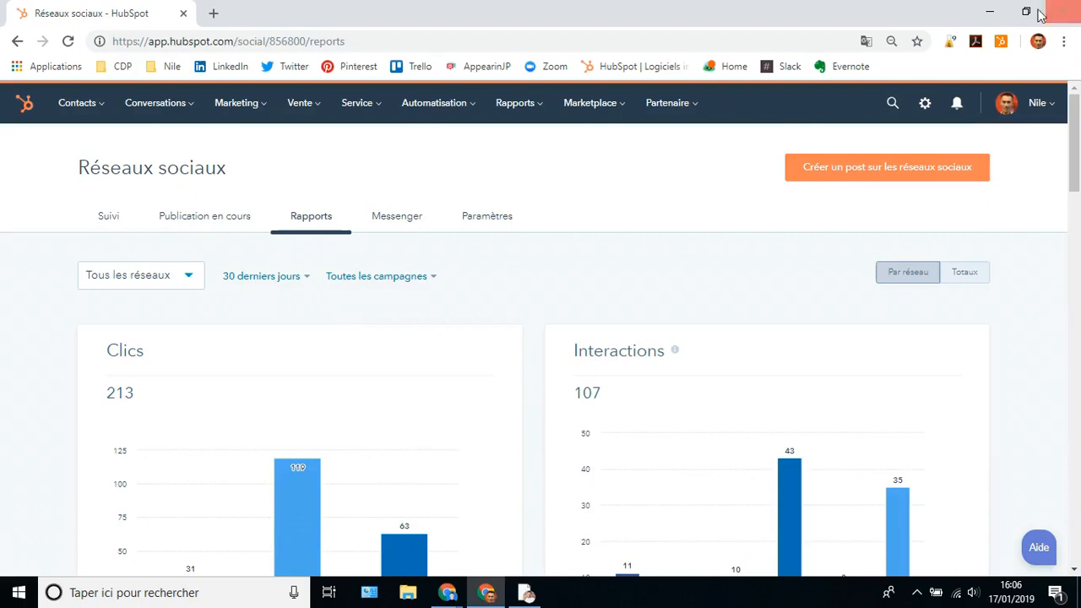
- Minimise the HubSpot window and restore the other Chrome window
left_click(990, 12)
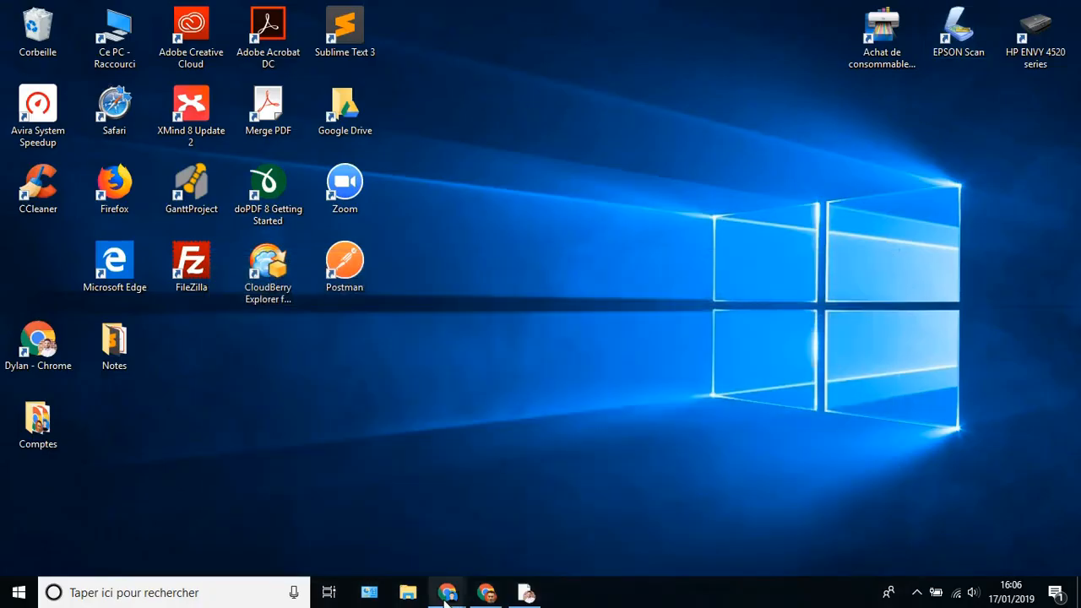
mouse_move(446, 595)
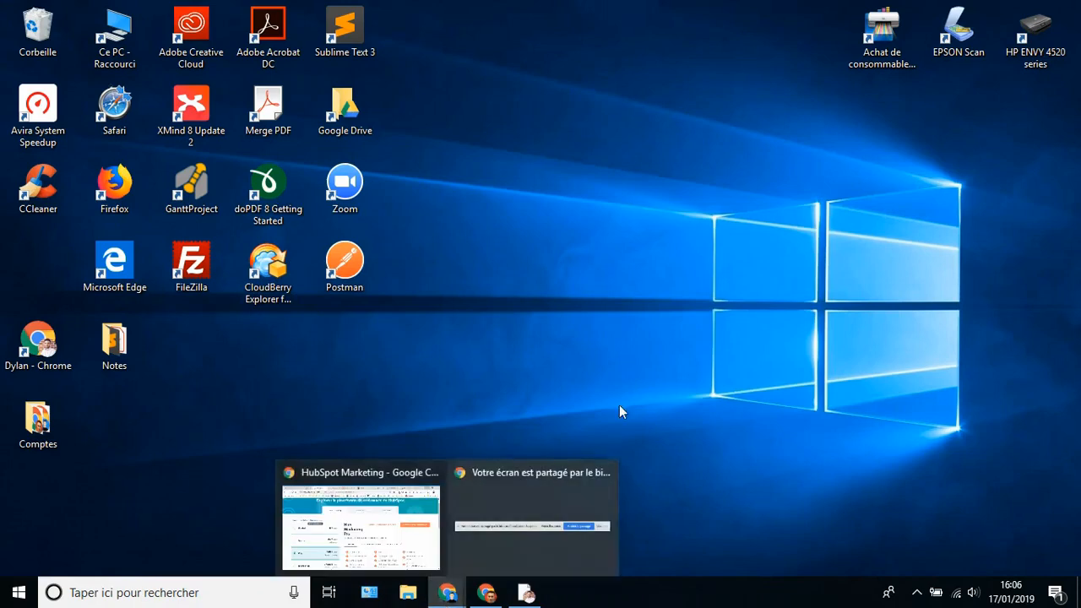
left_click(405, 519)
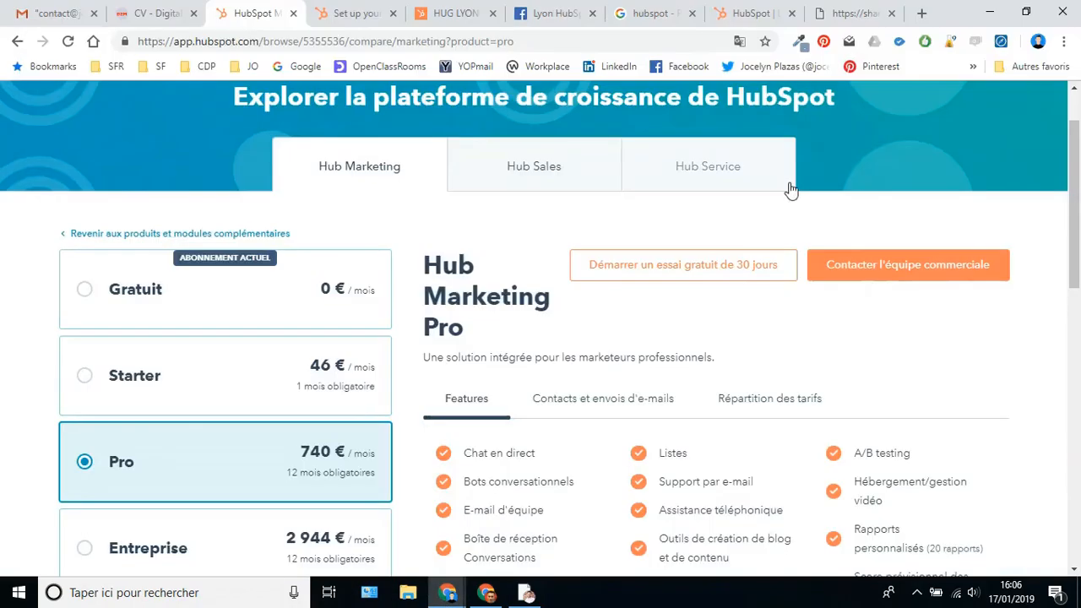
- Browse the hubspot.fr, Facebook group and HUG Lyon website tabs, returning to the Lyon User Group page
left_click(745, 17)
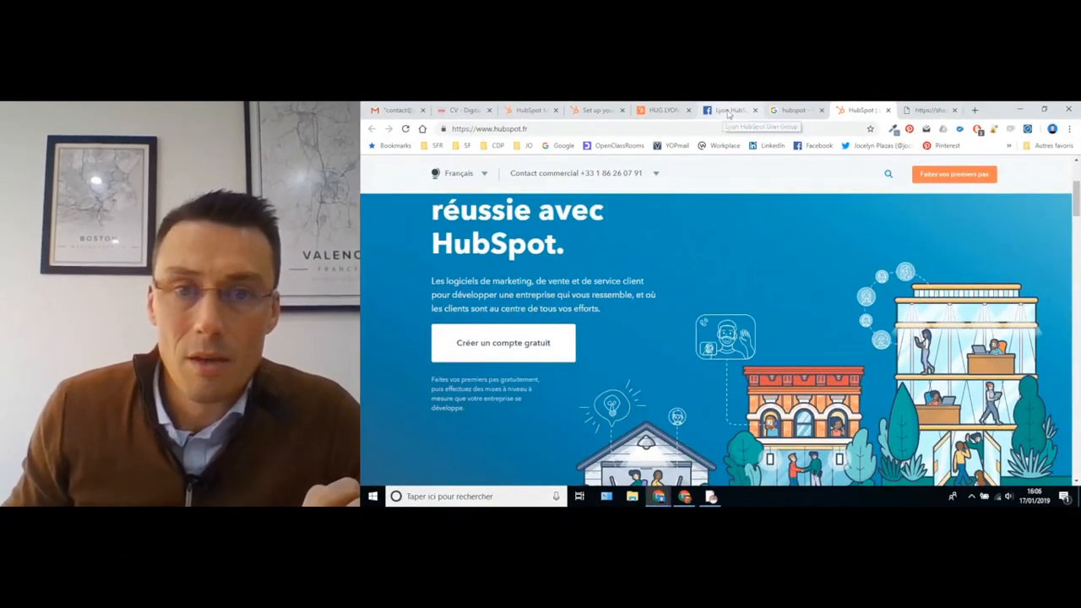
left_click(551, 15)
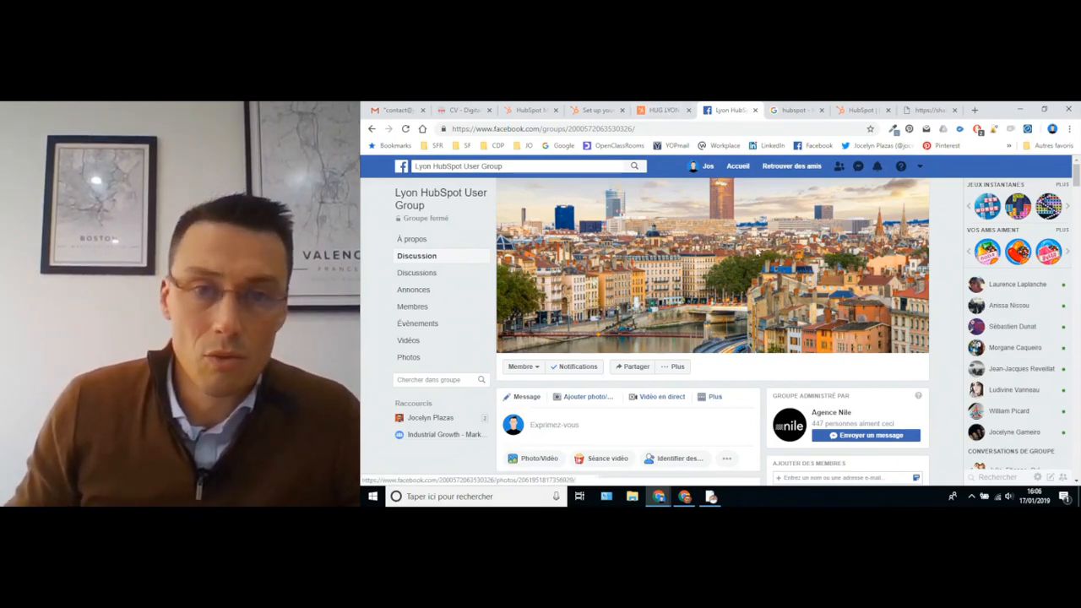
left_click(664, 110)
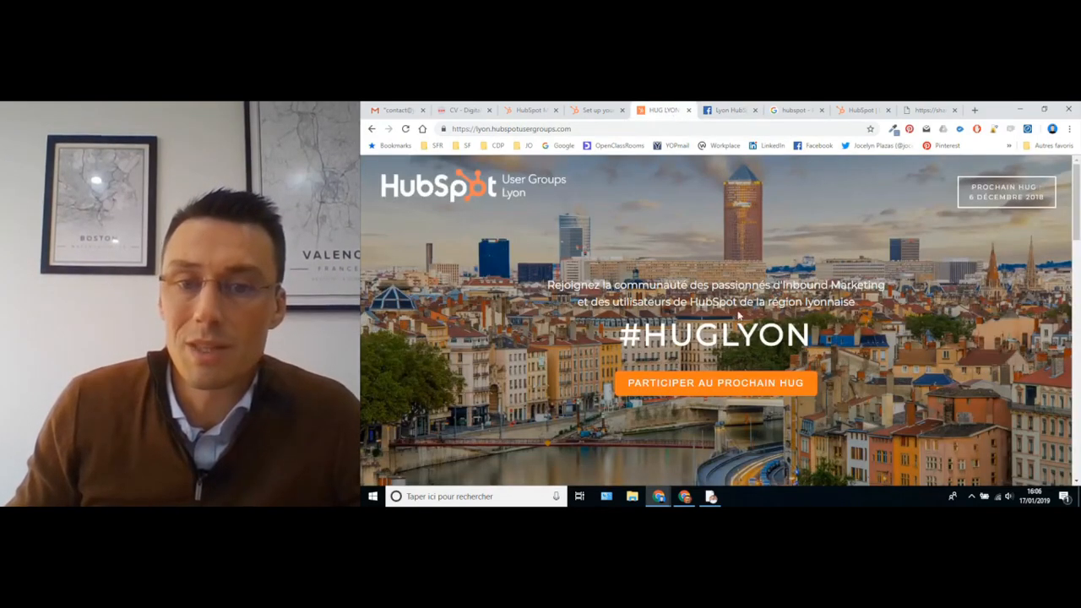
left_click(725, 111)
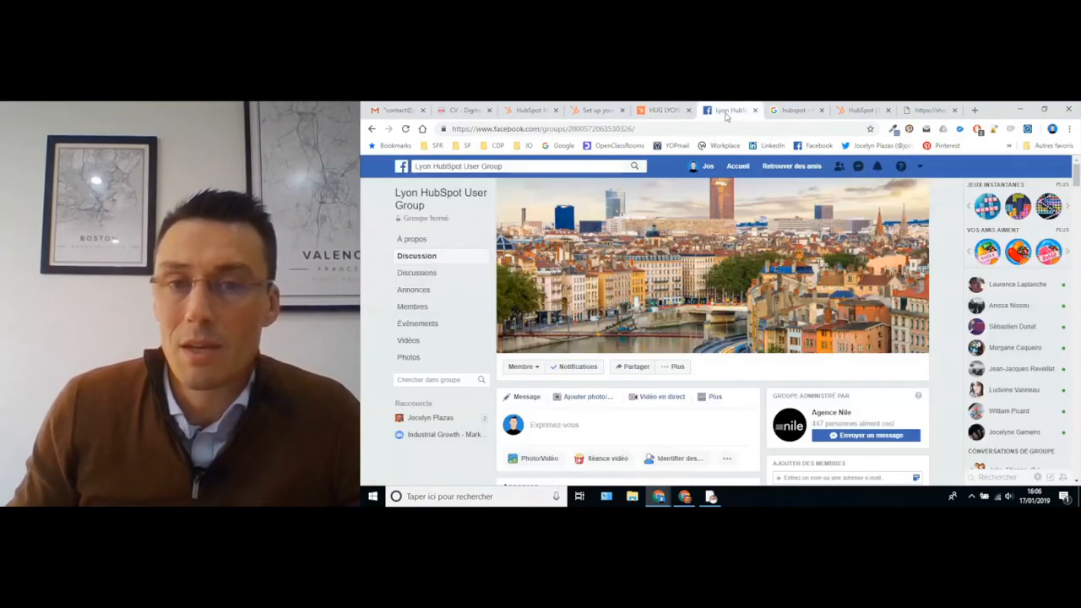